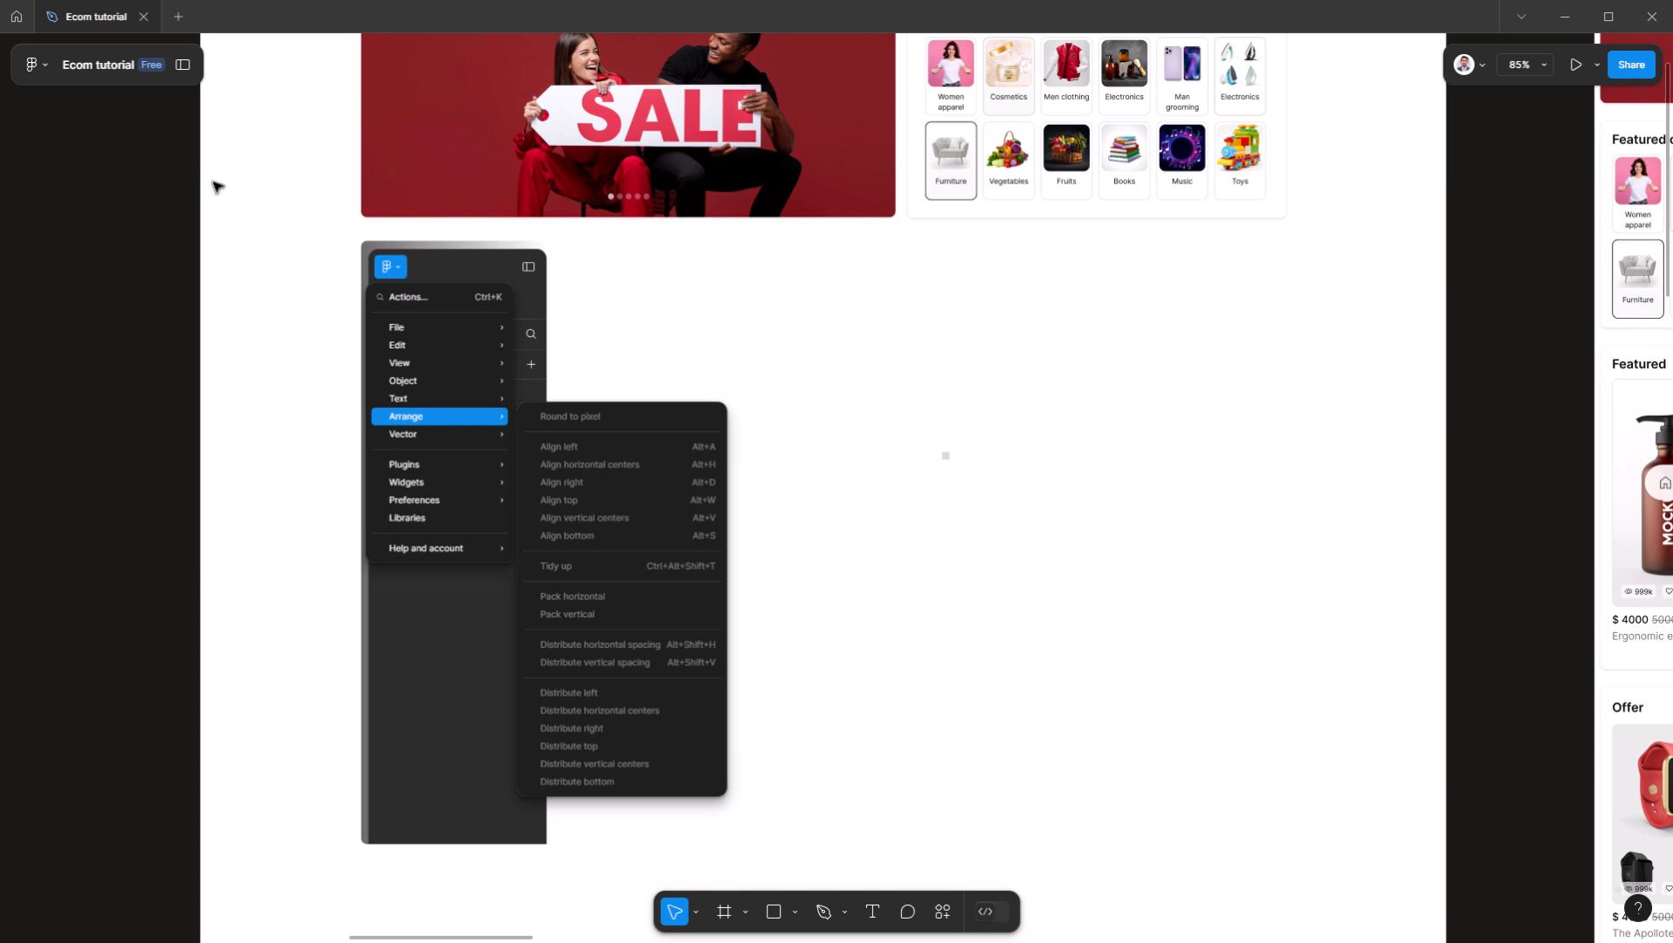
# - Restore the full interface, view the list of help resources, and minimize the interface again
pyautogui.hotkey('shift', '\\')
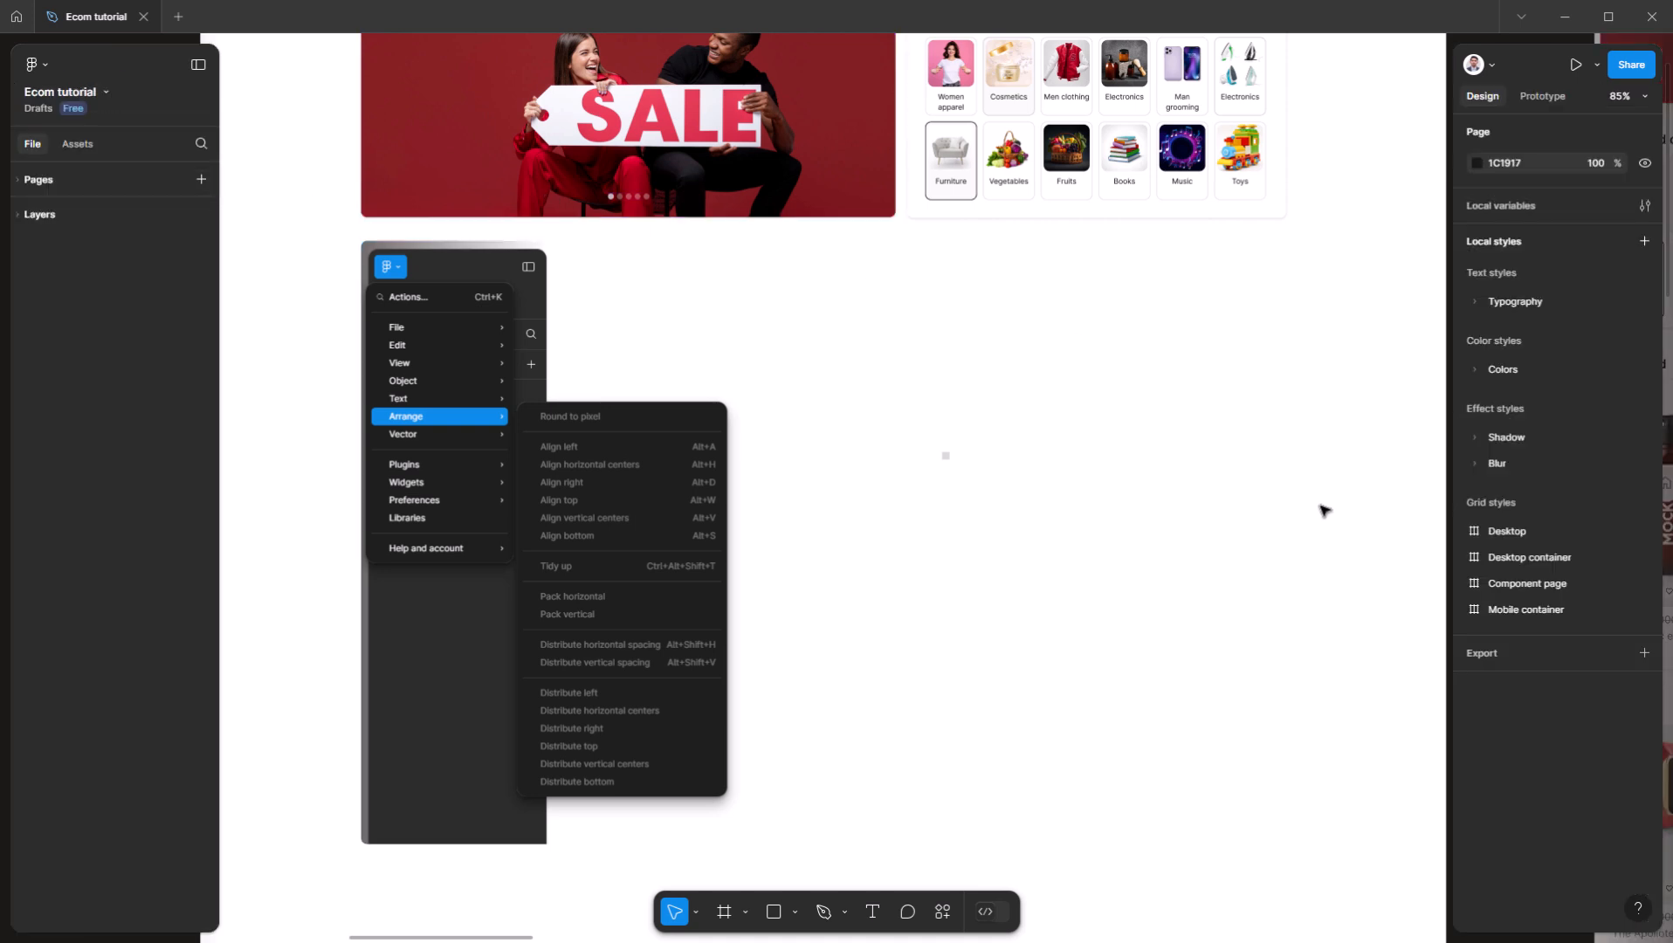
pyautogui.click(1637, 910)
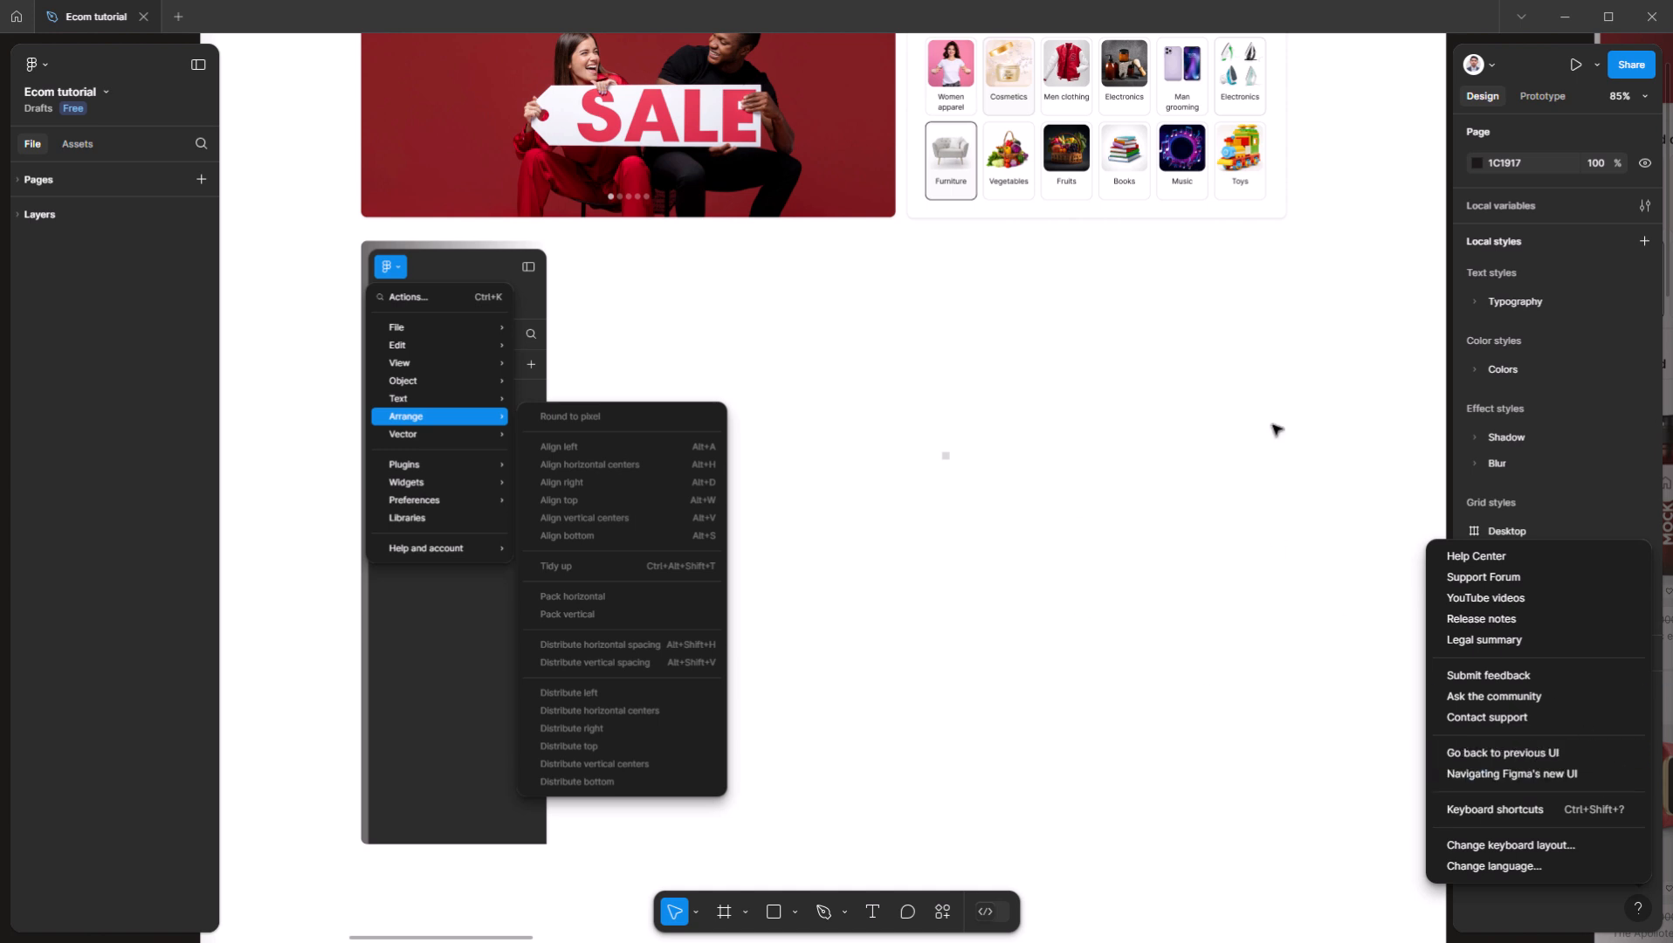
pyautogui.click(1147, 603)
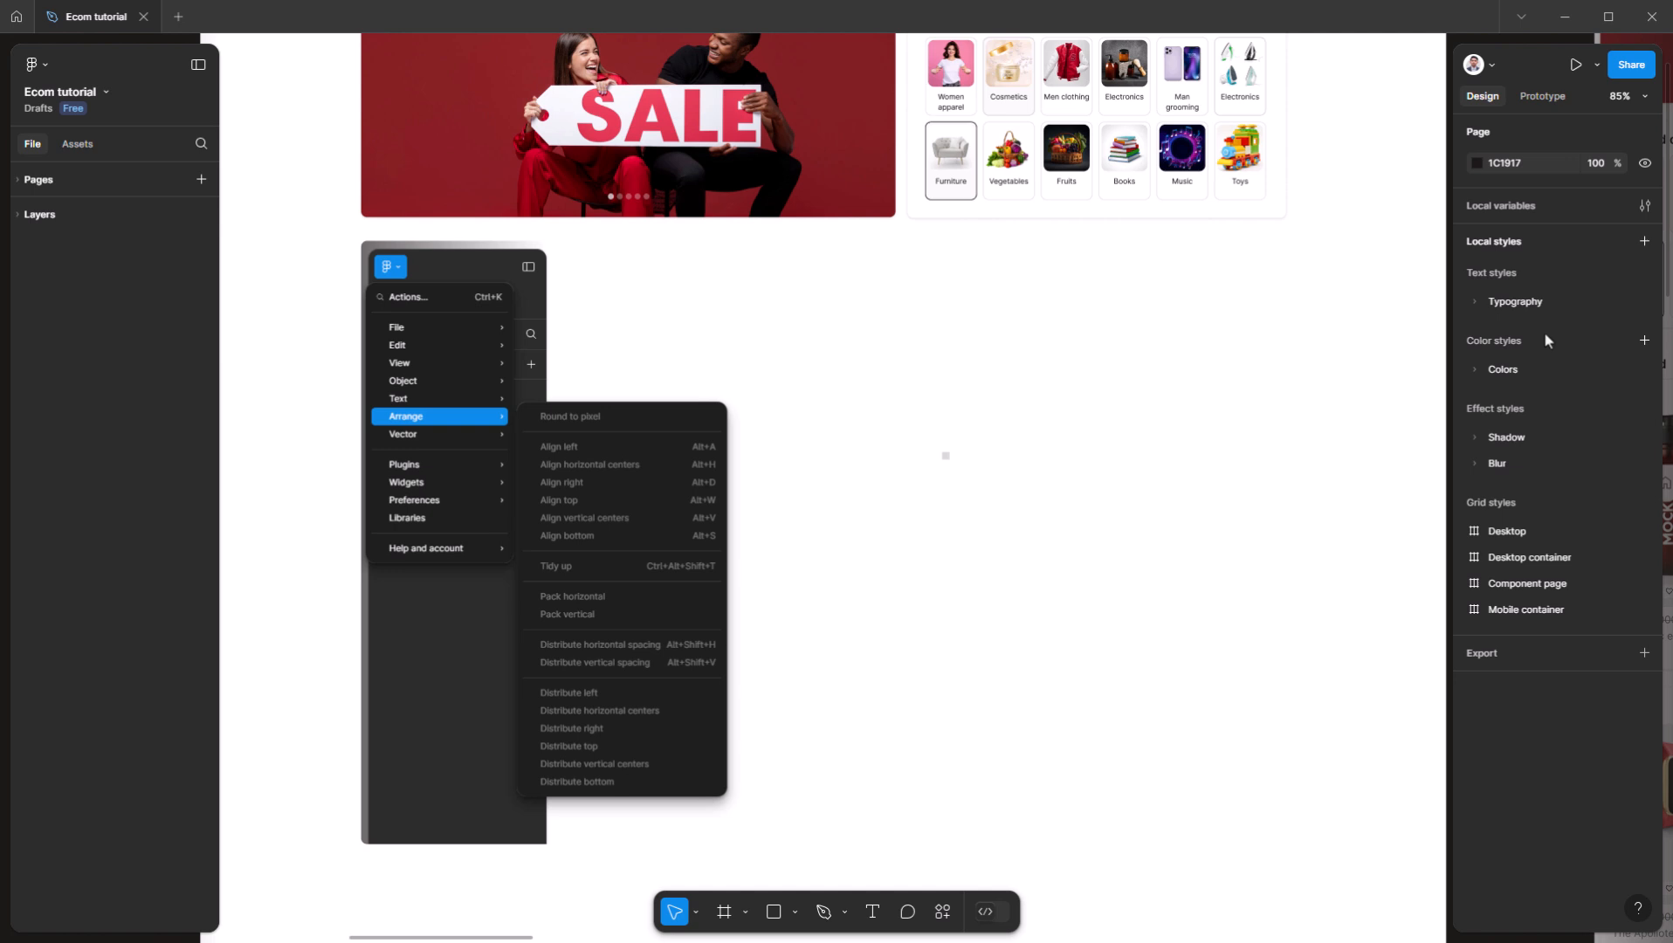
pyautogui.hotkey('ctrl', '\\')
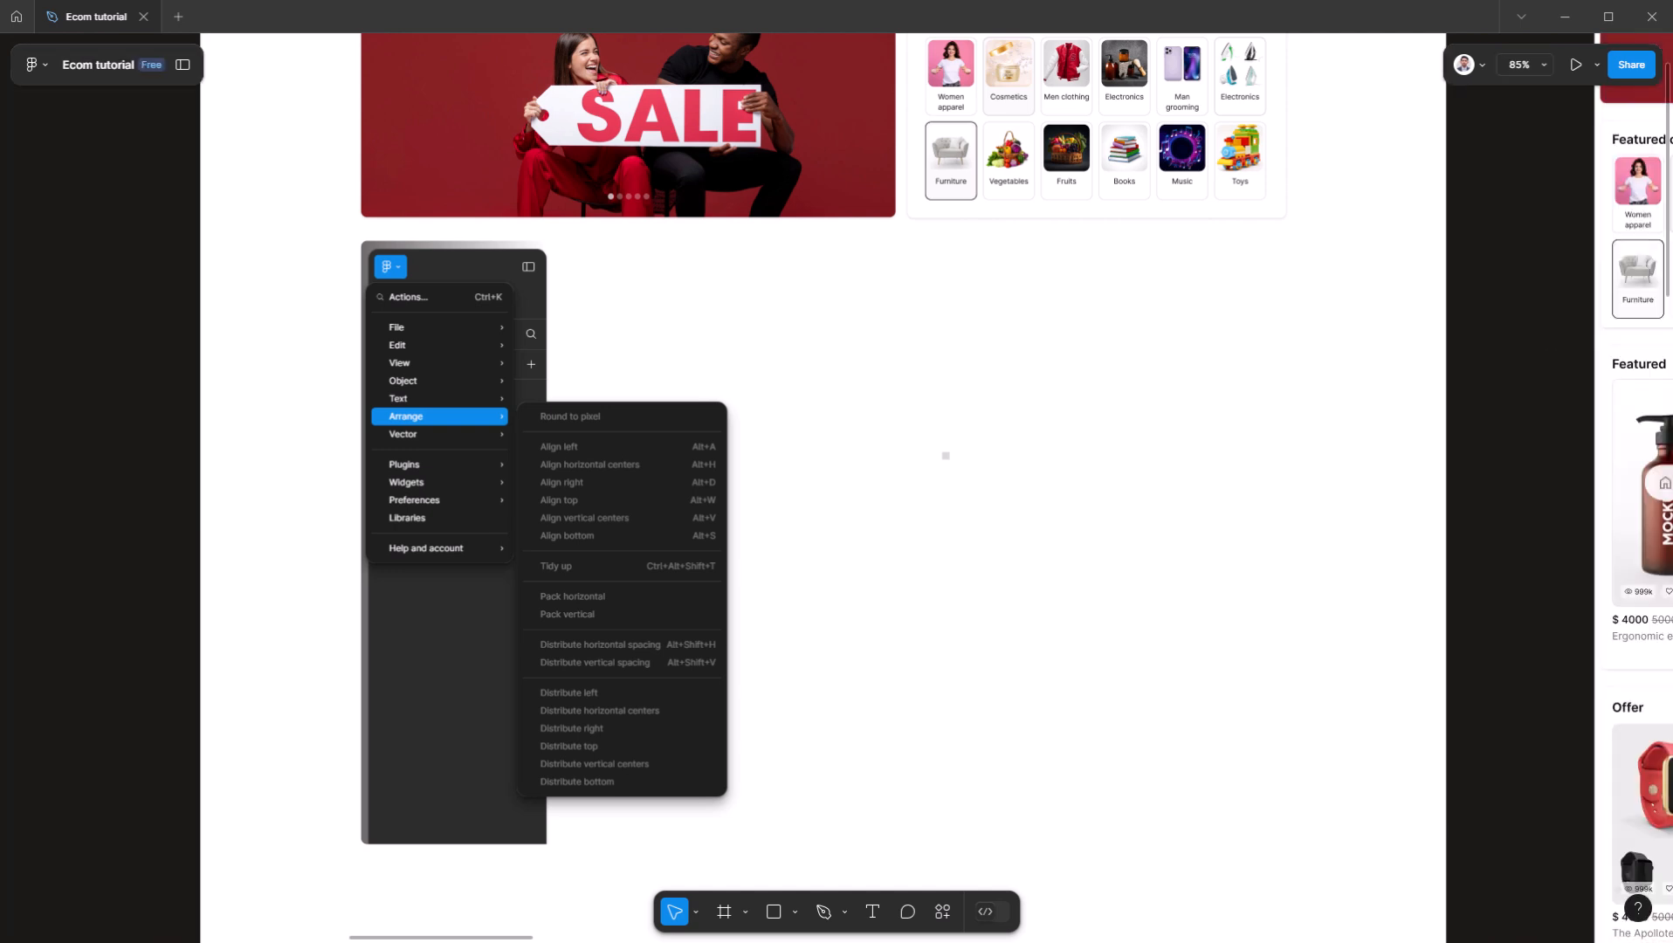
pyautogui.click(37, 70)
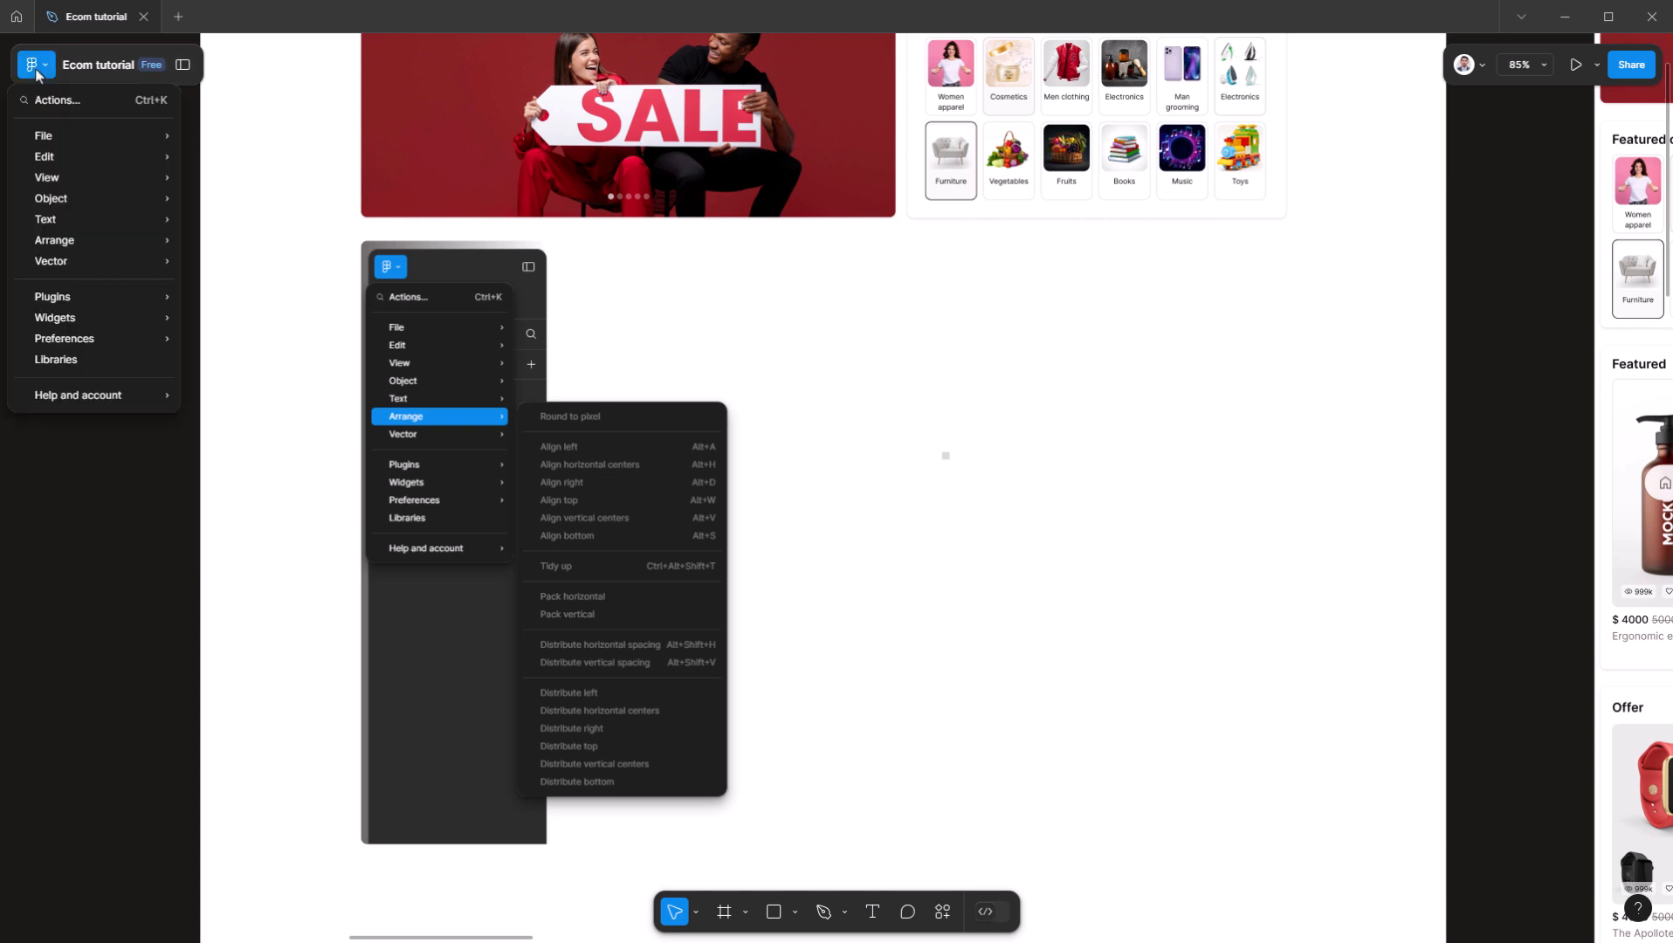
pyautogui.click(36, 70)
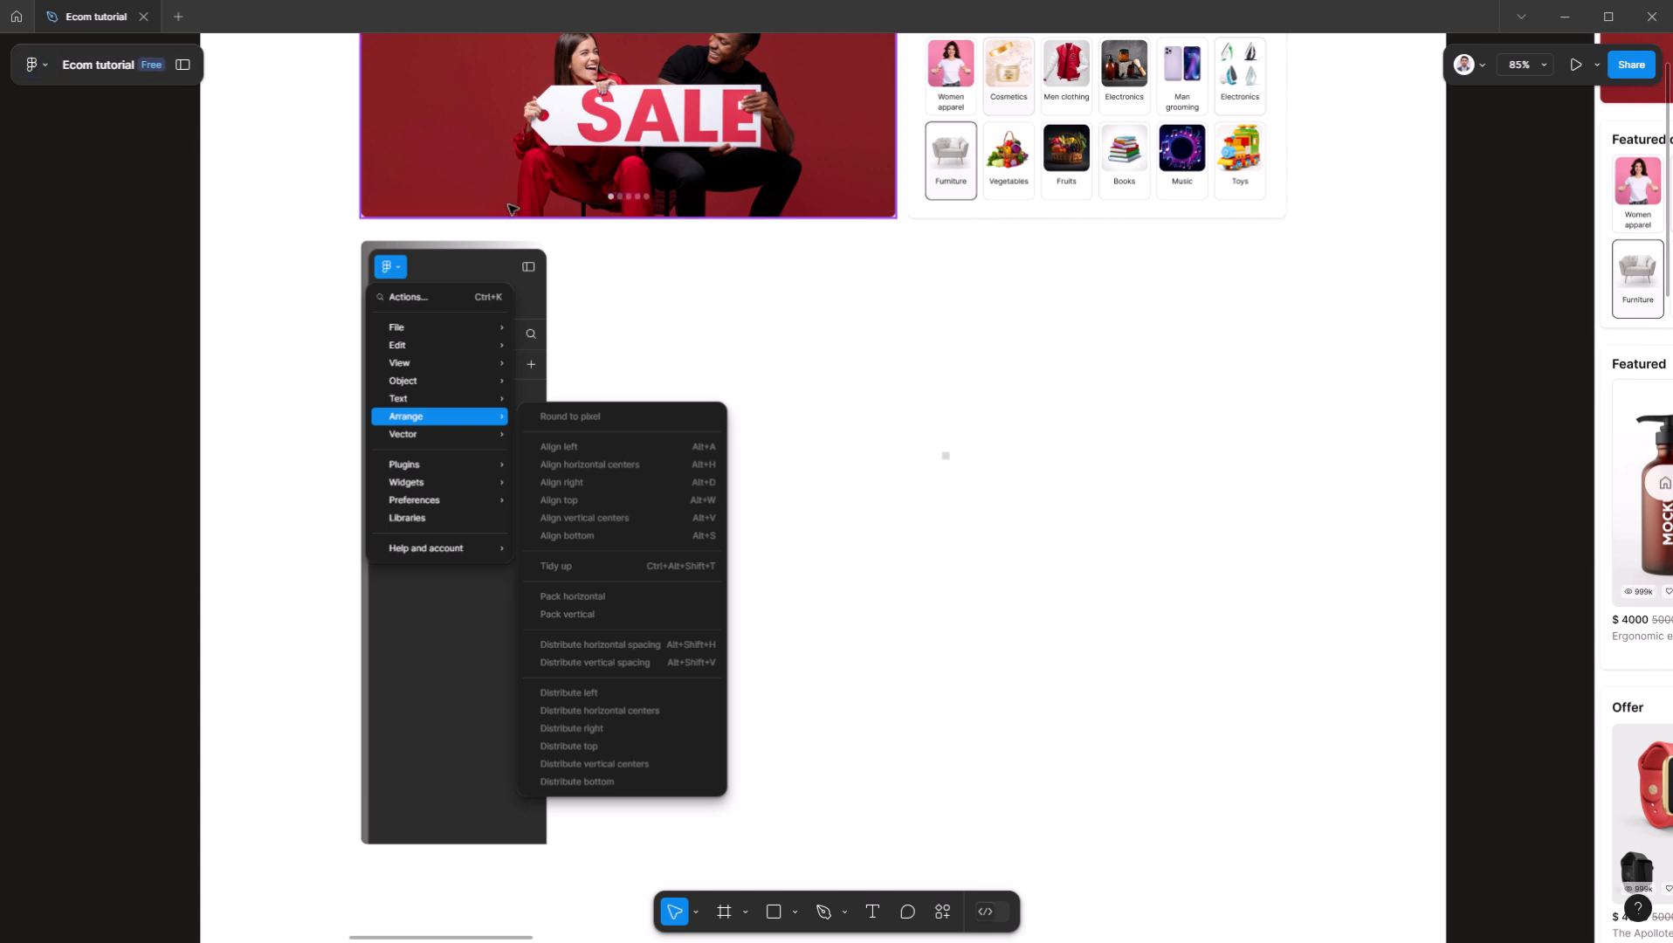
pyautogui.click(1151, 124)
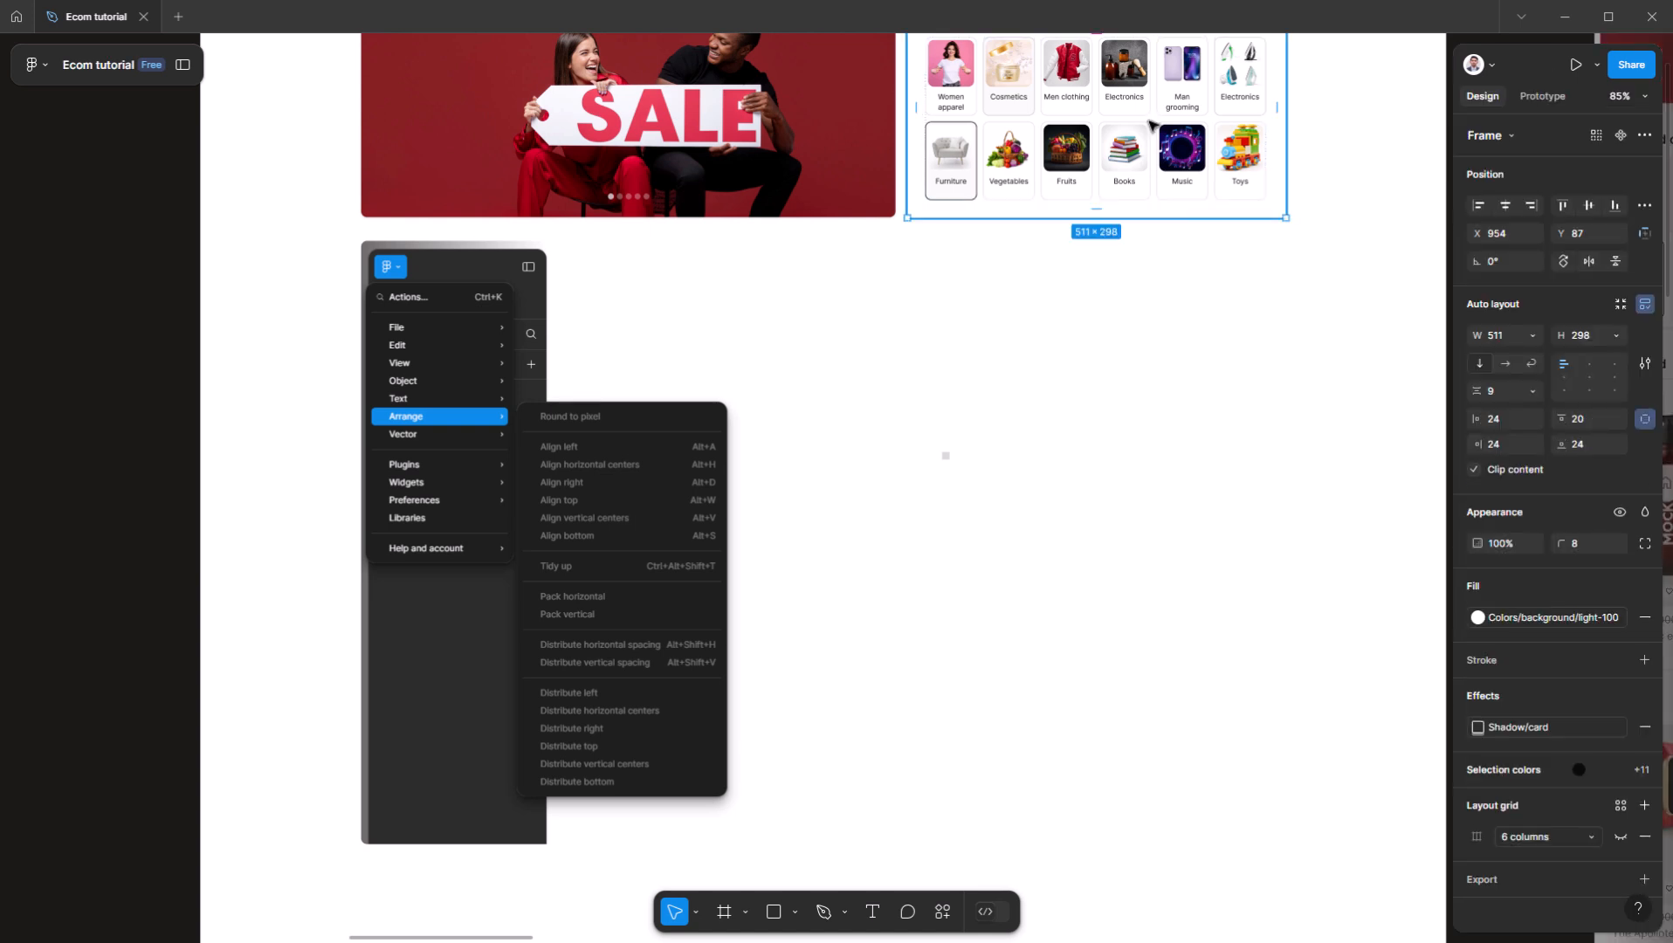
pyautogui.click(851, 175)
pyautogui.click(1367, 550)
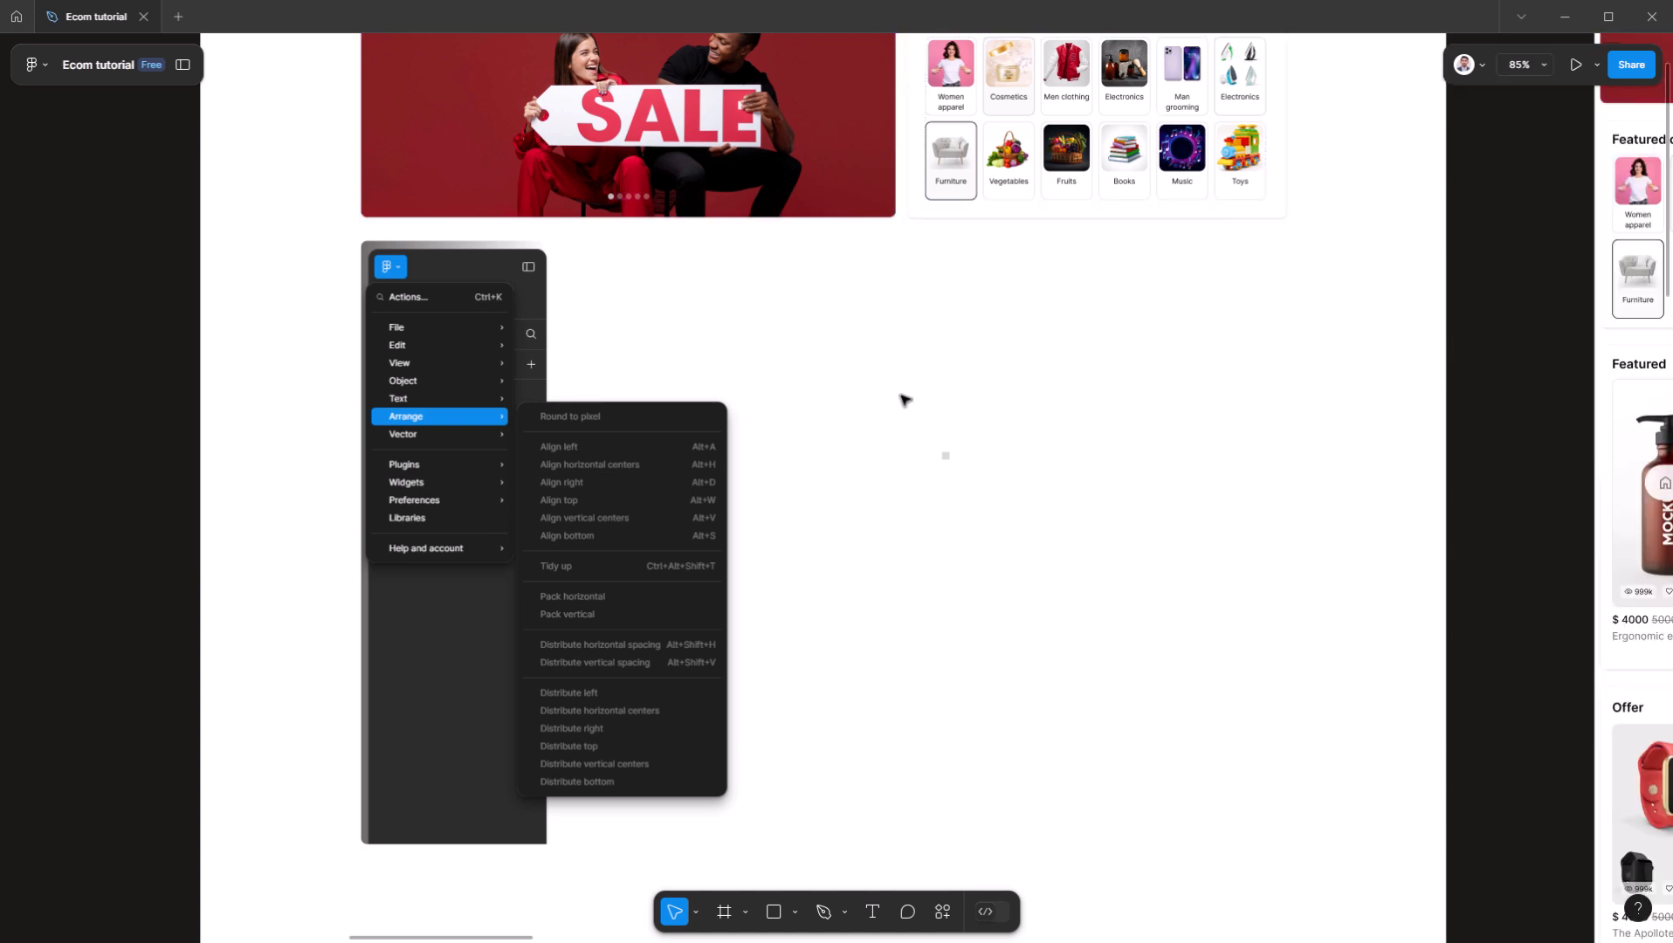
# - Look through the available Arrange commands, including Round to pixel
pyautogui.click(45, 74)
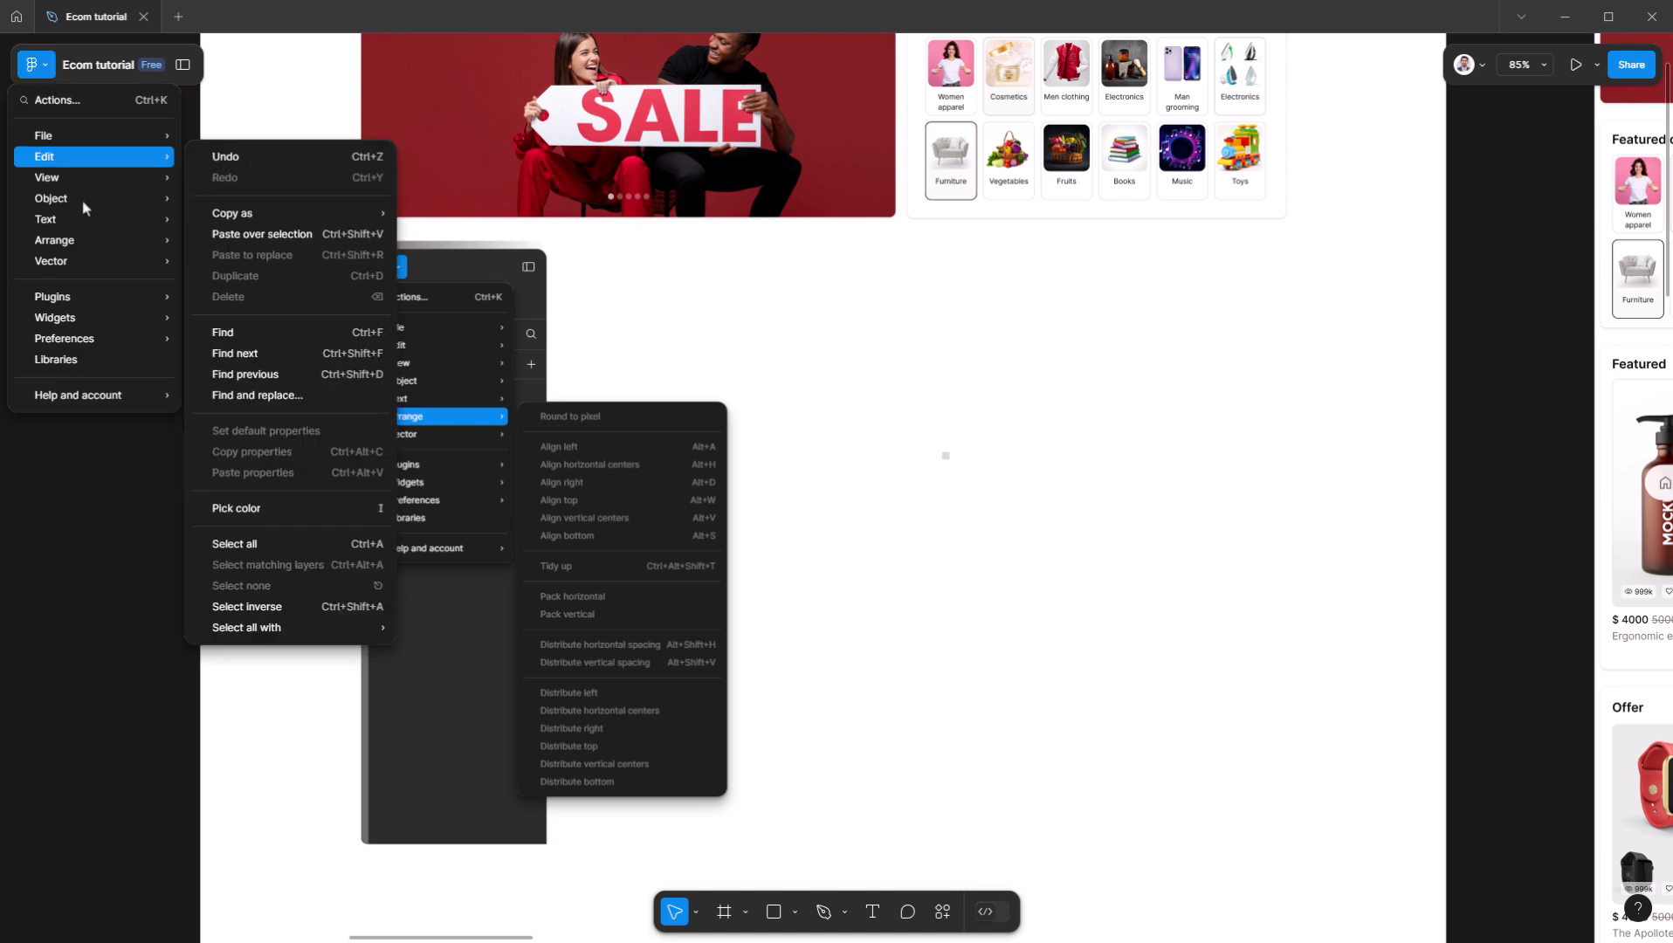
pyautogui.moveTo(101, 249)
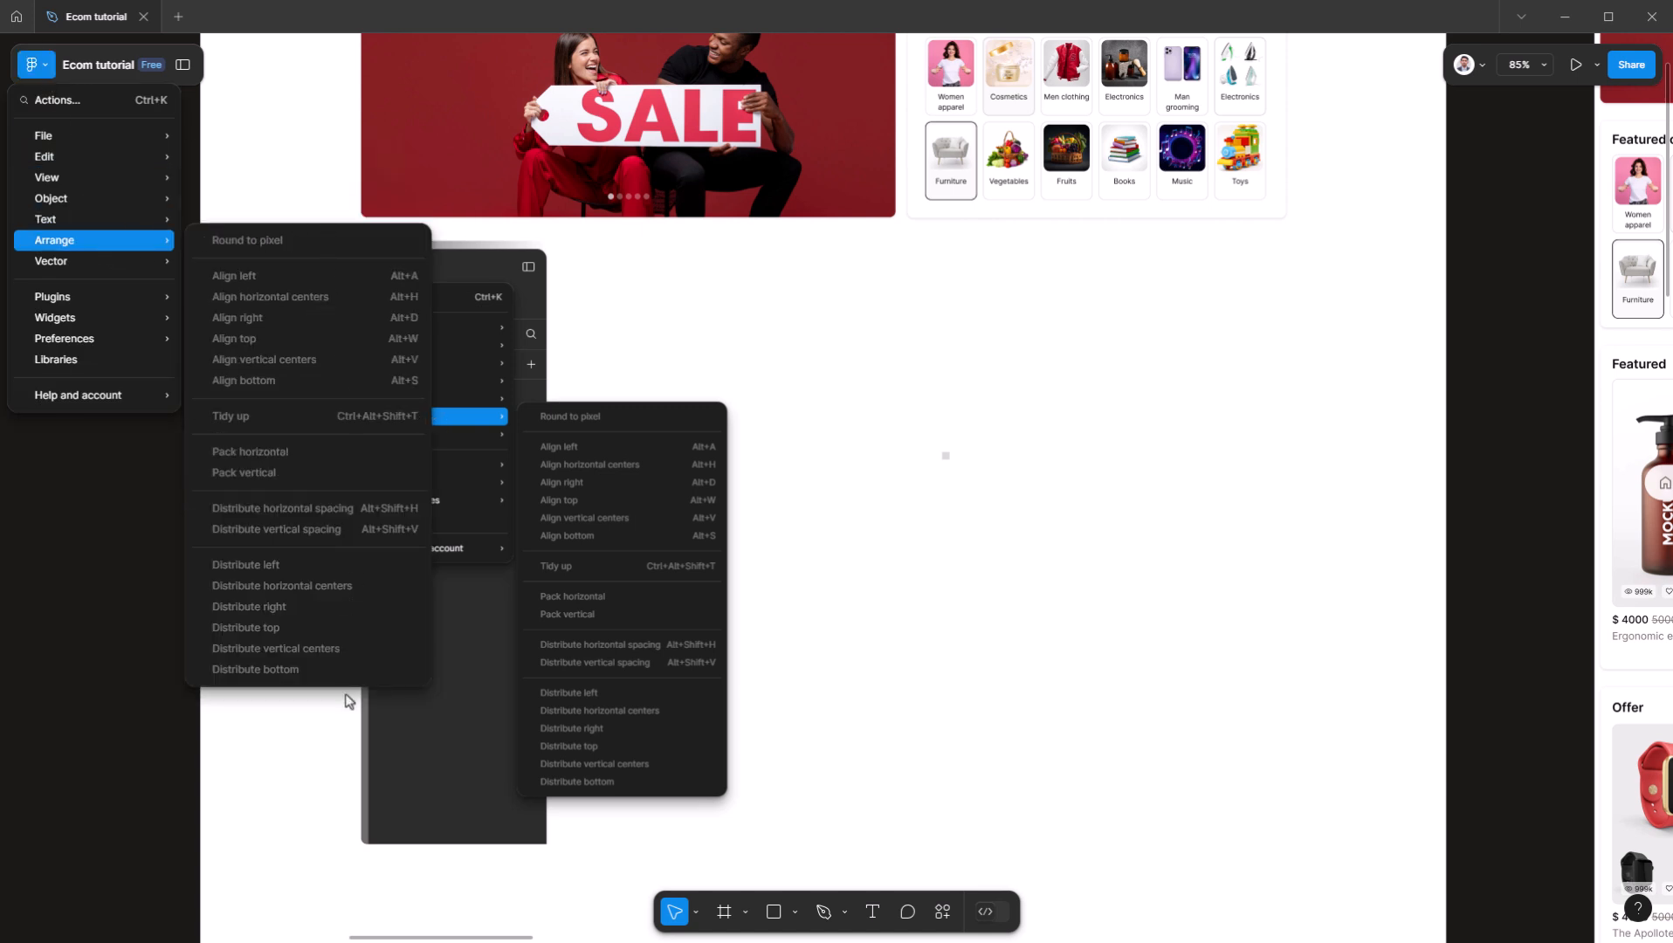
pyautogui.press('Escape')
pyautogui.press('r')
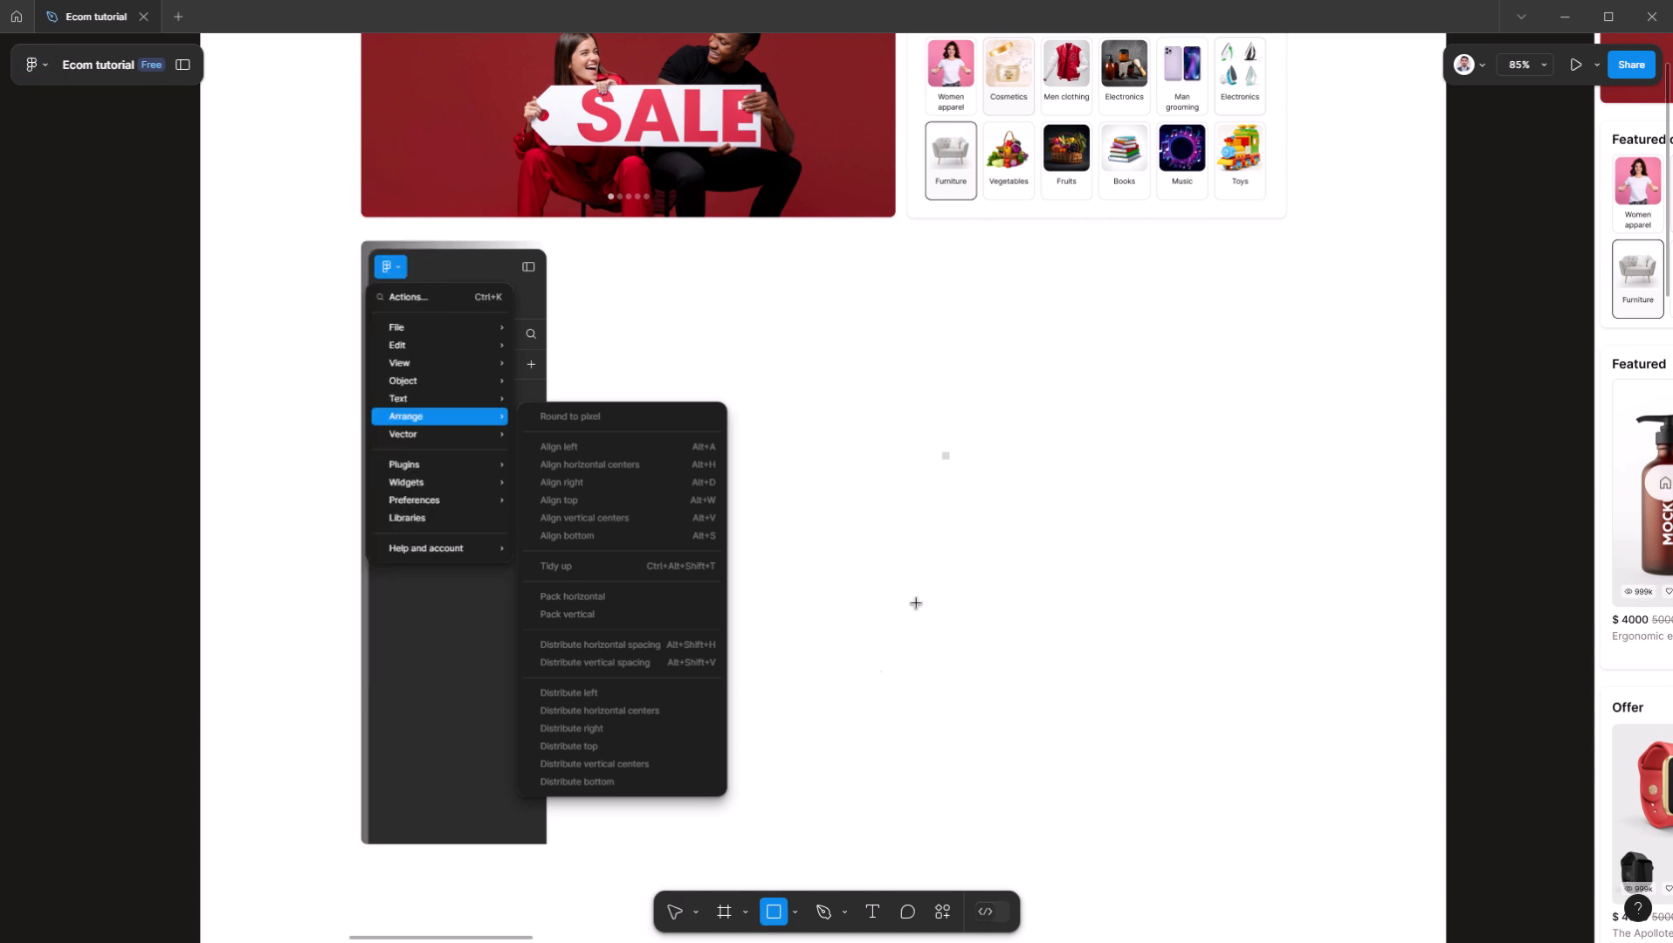
pyautogui.click(795, 912)
pyautogui.click(771, 914)
pyautogui.moveTo(961, 524); pyautogui.dragTo(1051, 598)
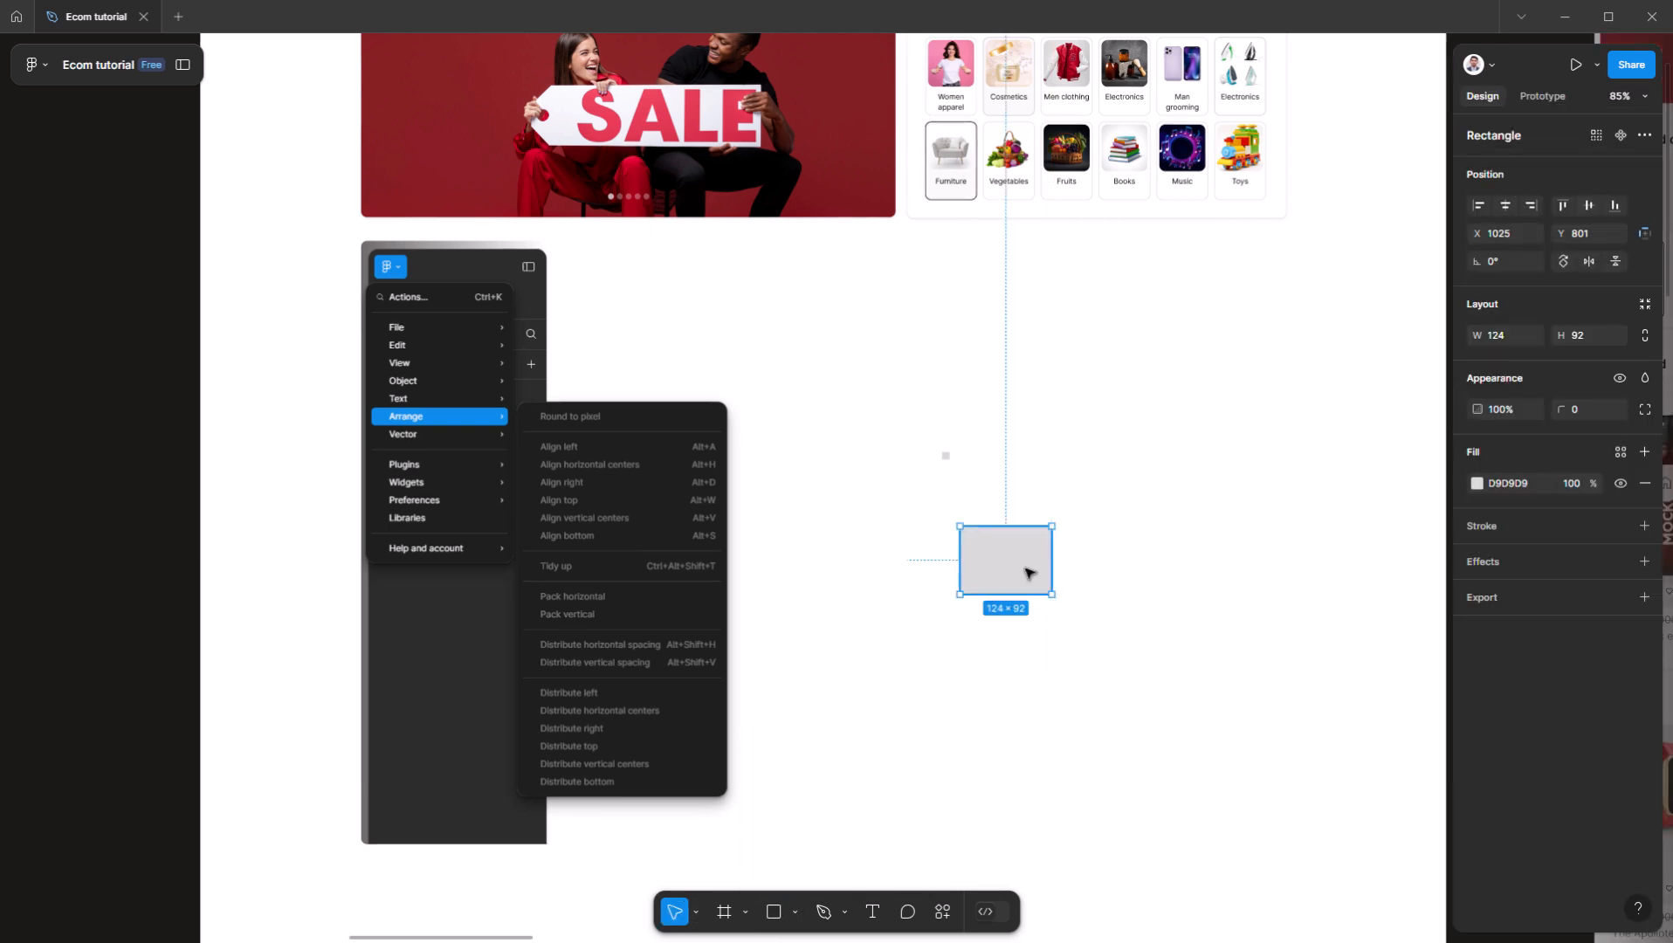
pyautogui.press('Delete')
# - Set the small grey square's position to X 1000.5 and Y 700.5
pyautogui.scroll(10, 948, 463)
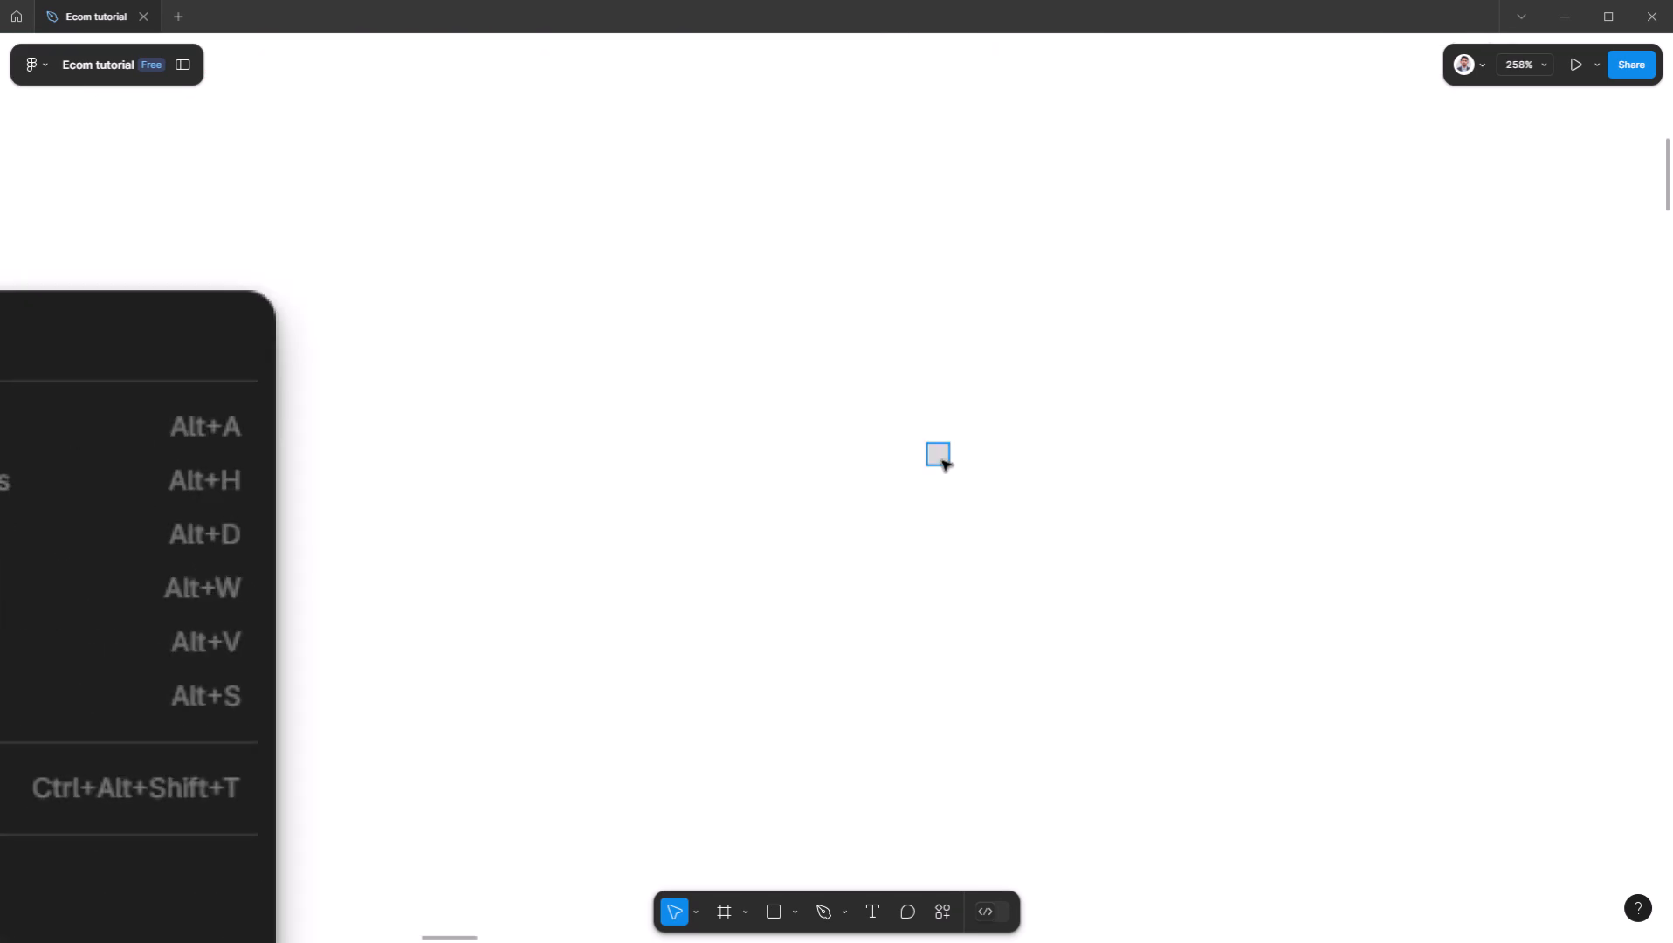
pyautogui.scroll(5, 943, 463)
pyautogui.click(966, 372)
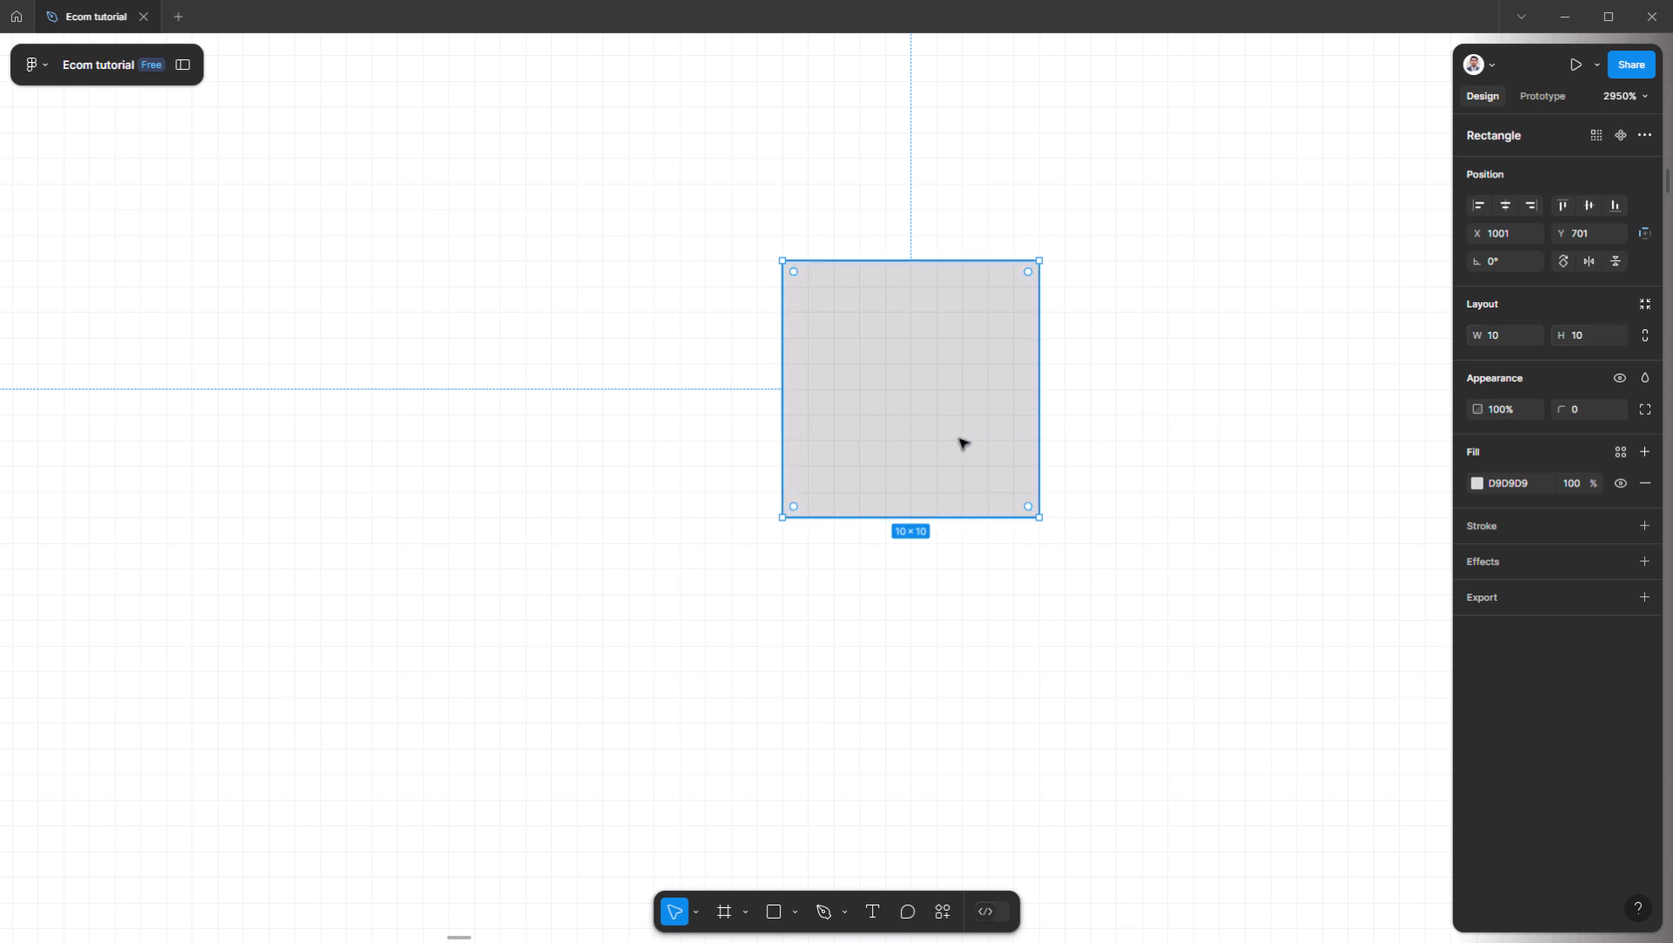
pyautogui.scroll(1, 963, 440)
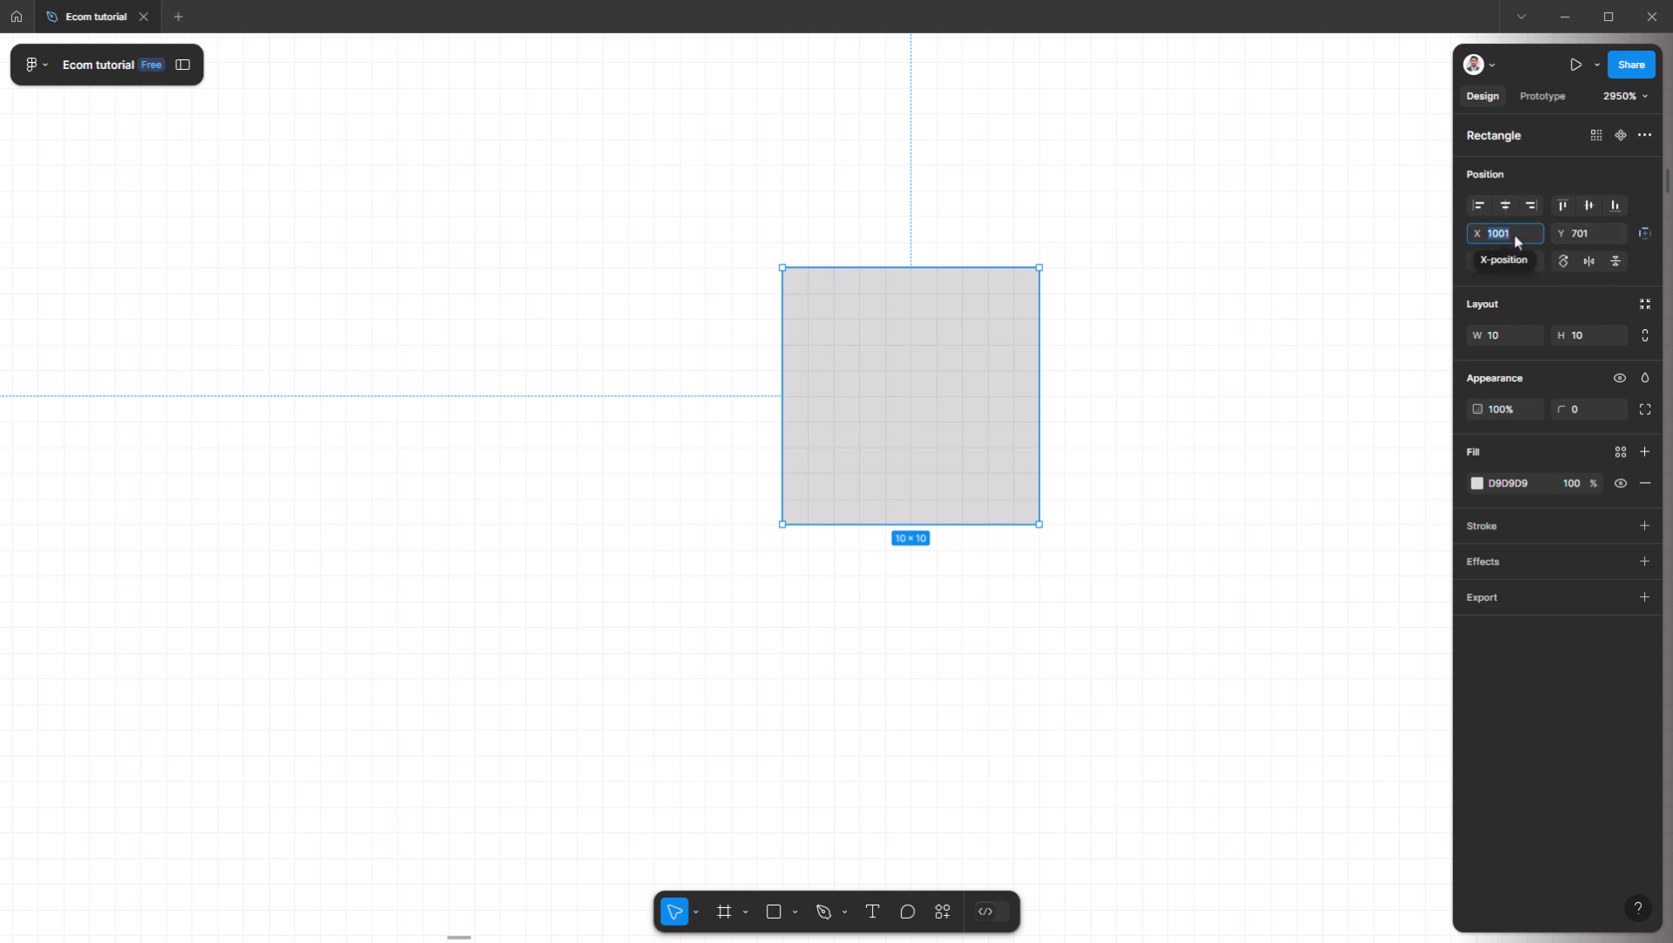
pyautogui.write('10')
pyautogui.press('Return')
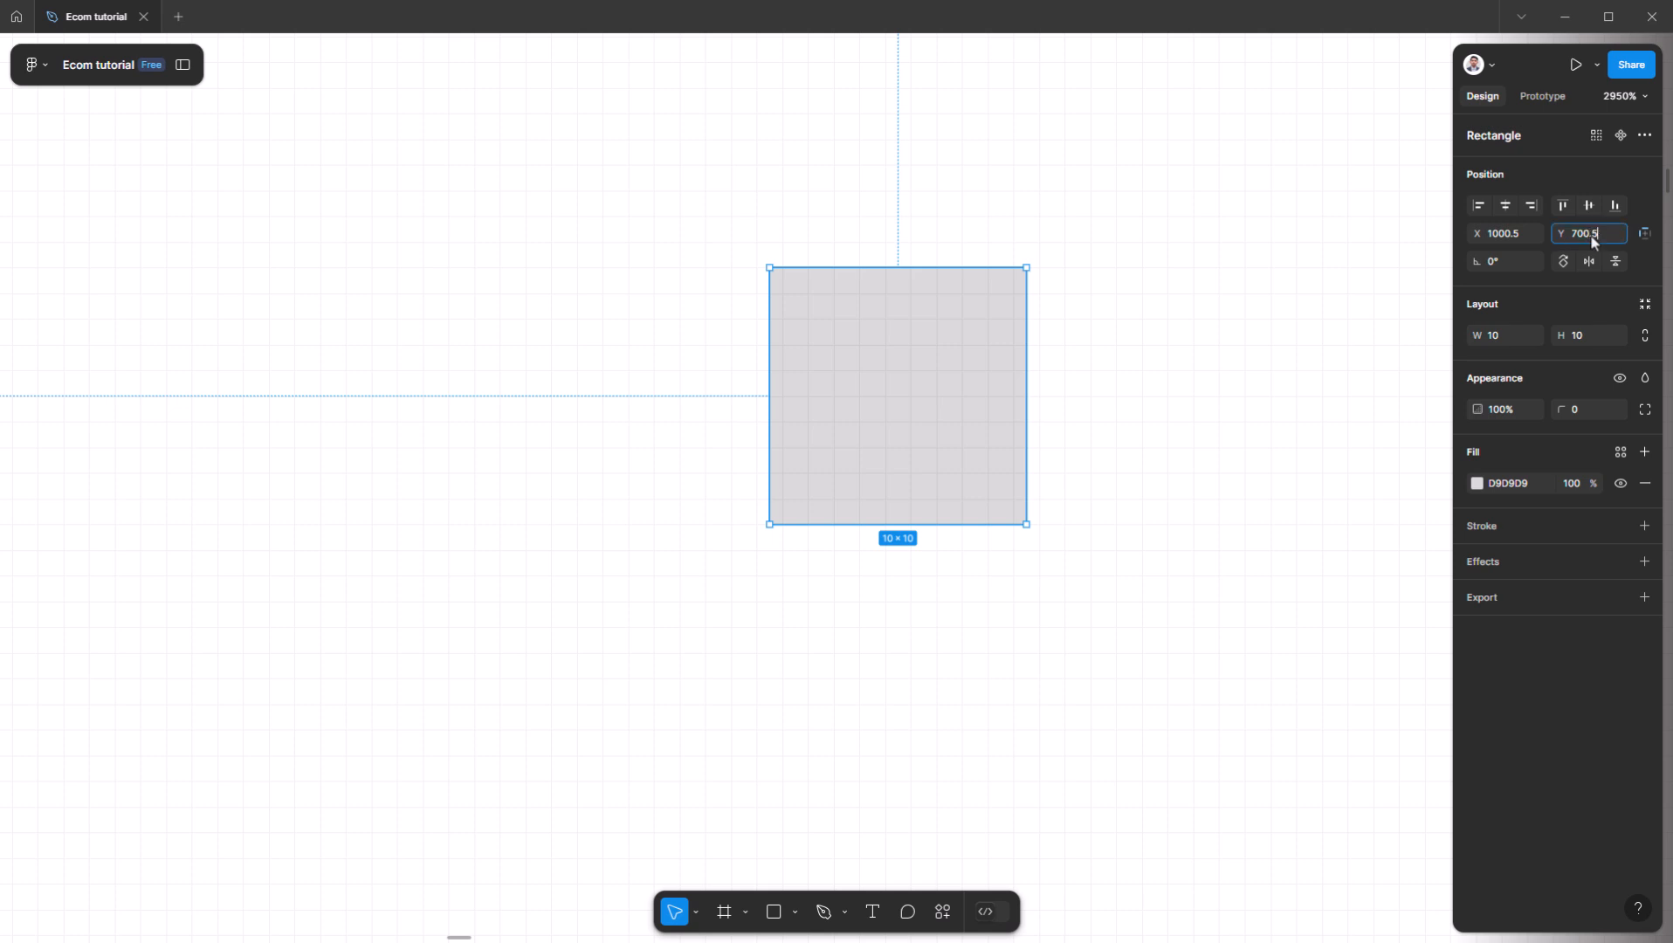
pyautogui.press('Return')
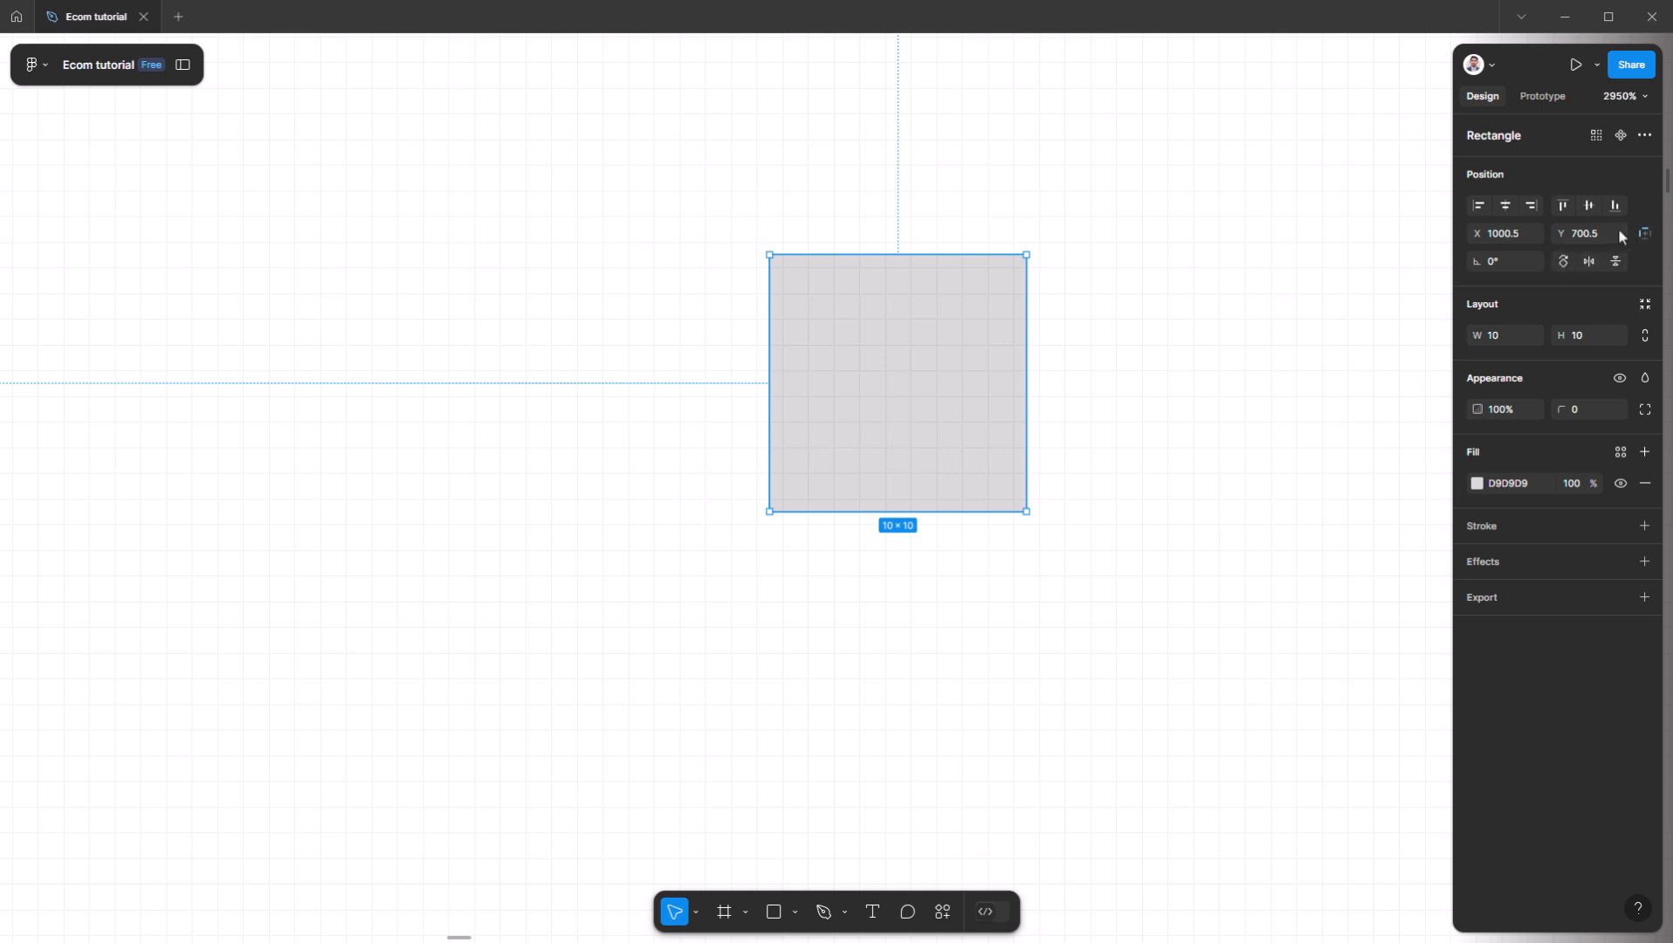
# - Place a copy of the grey square at X 980, Y 710, and delete that copy
pyautogui.moveTo(917, 385); pyautogui.dragTo(384, 630)
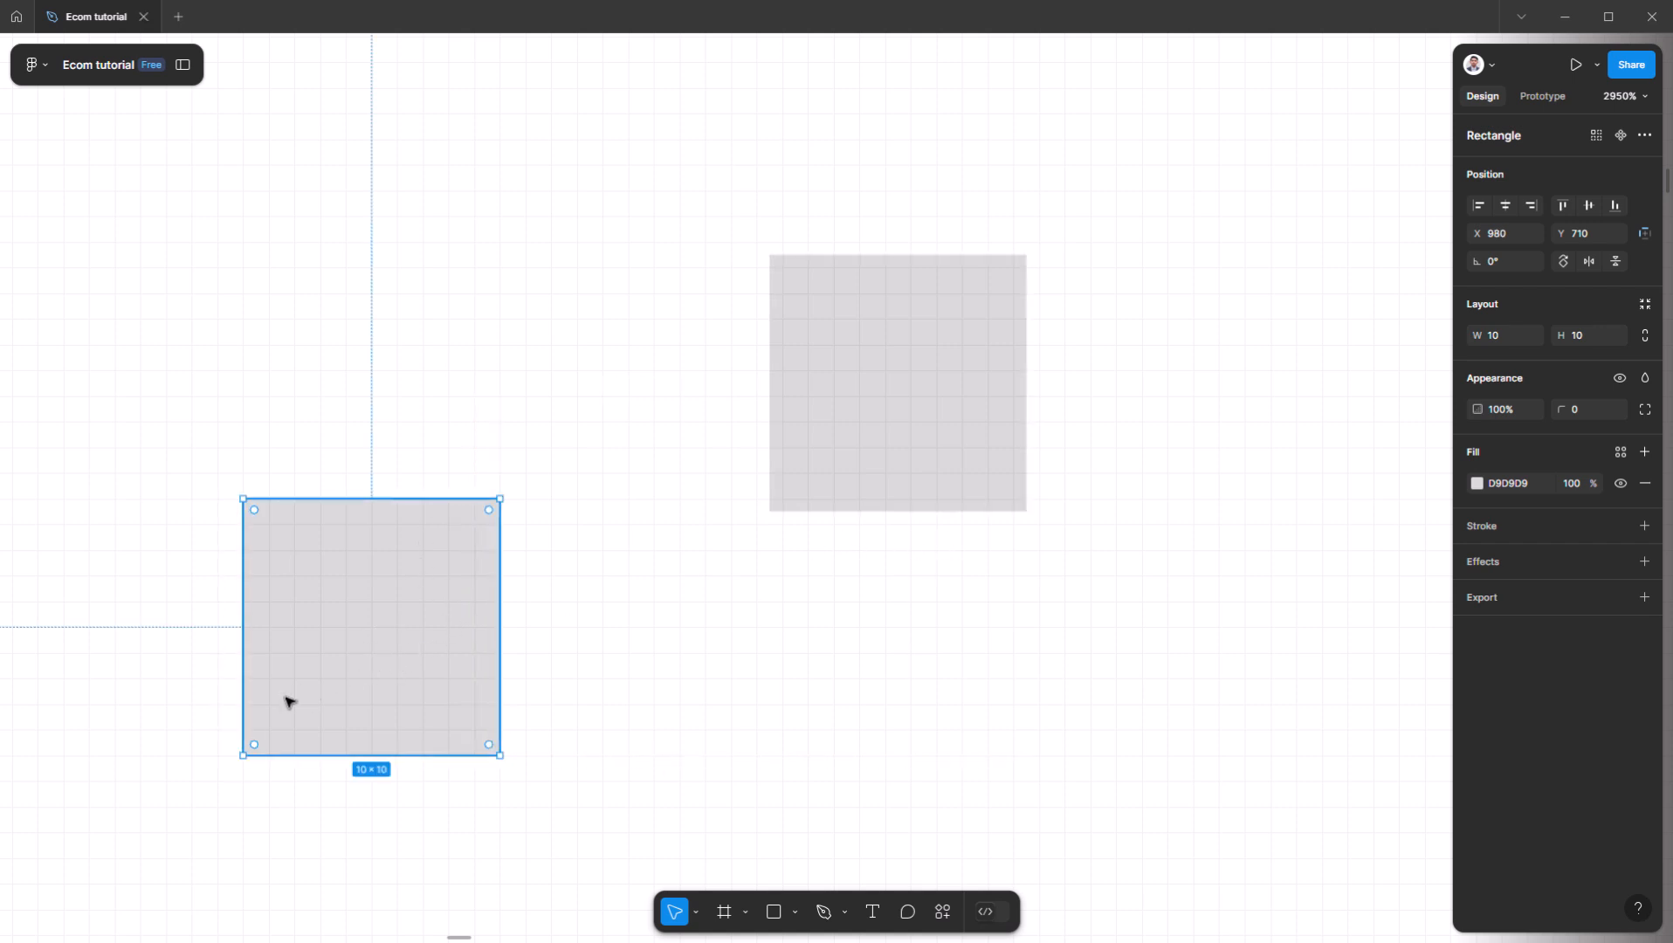
pyautogui.press('Delete')
# - Set the grey square's width and height to 10.5 each
pyautogui.click(919, 362)
pyautogui.click(1520, 336)
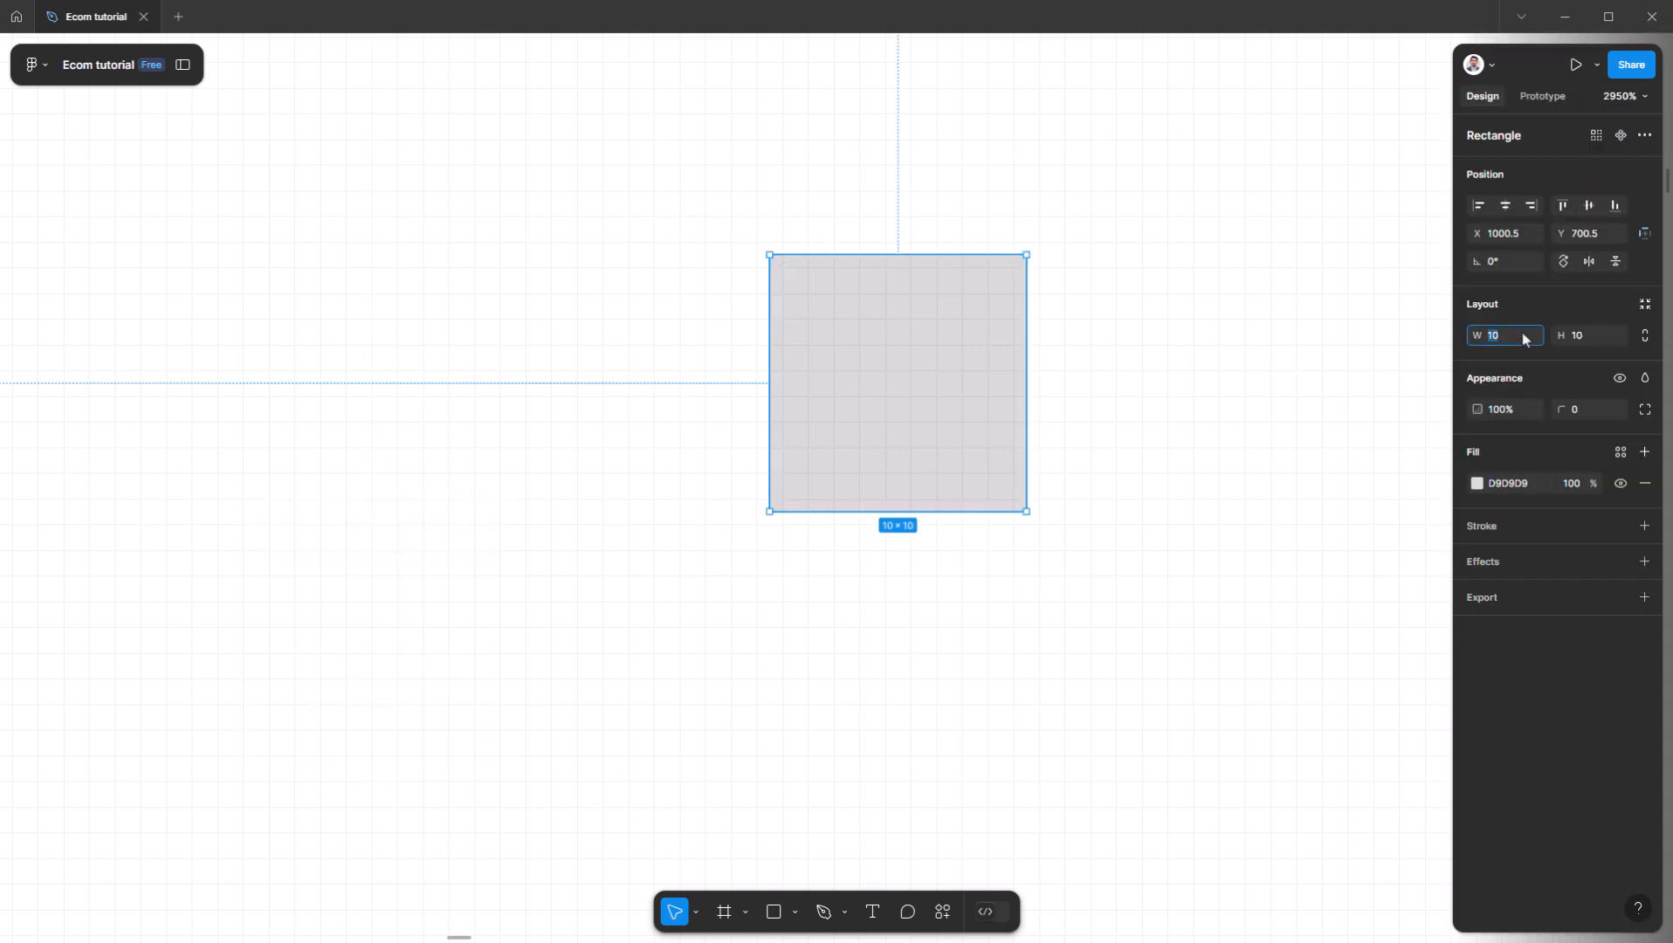
pyautogui.write('.5')
pyautogui.press('Return')
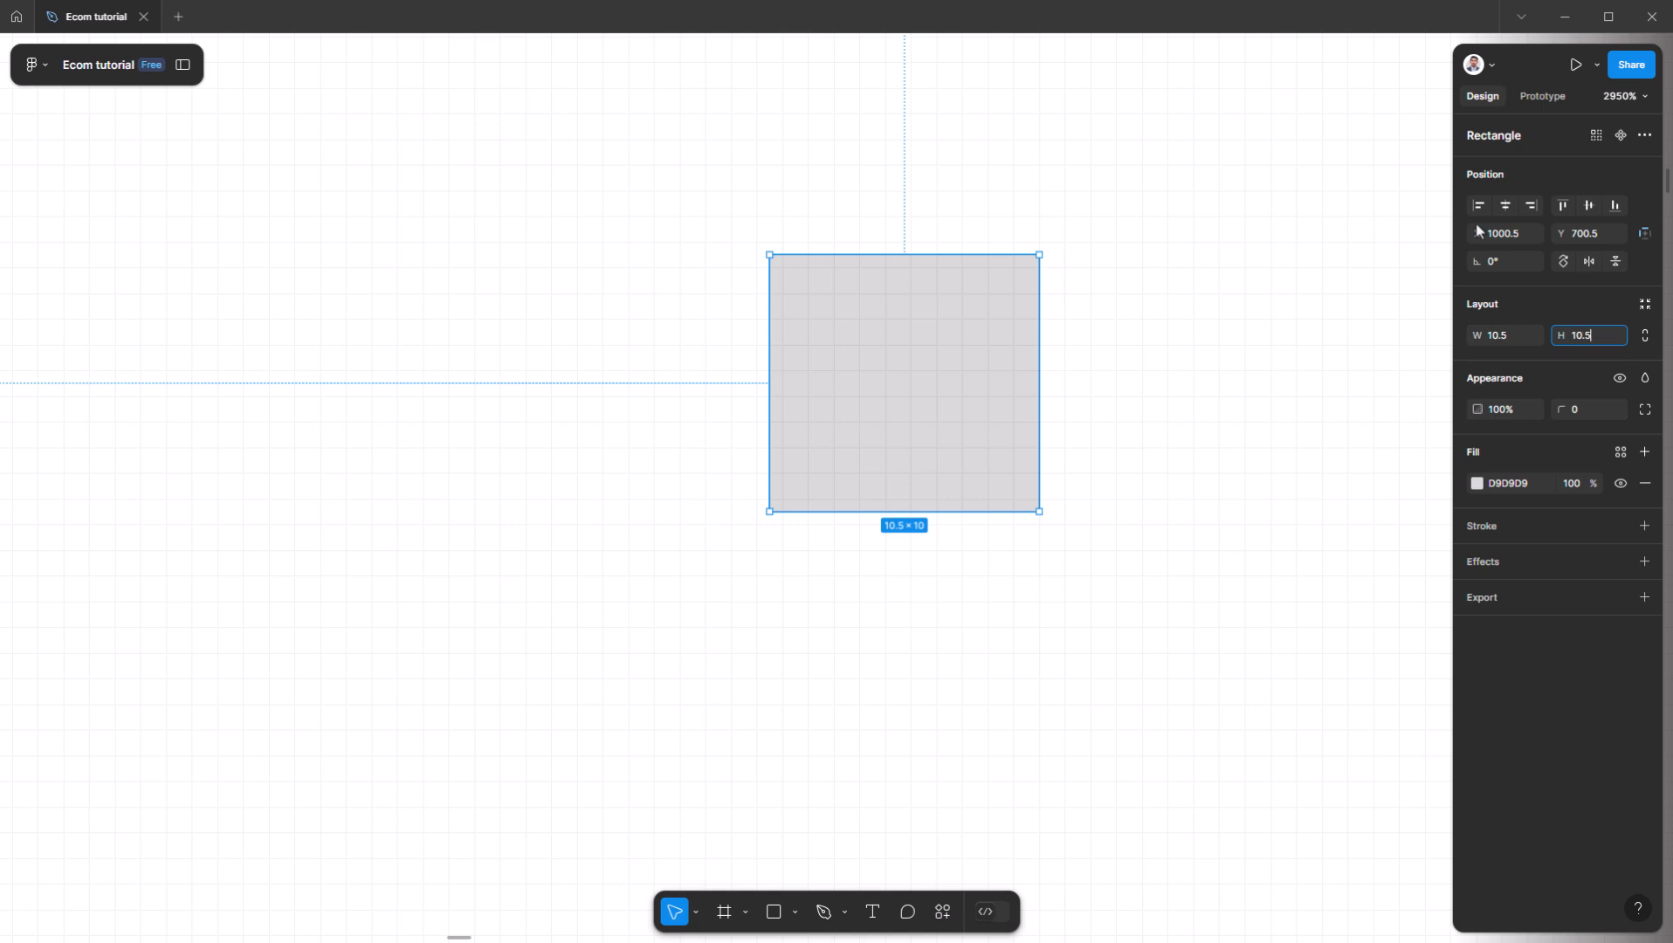
pyautogui.press('Return')
# - Move the grey square along the pixel grid to X 1000, Y 701, and deselect it
pyautogui.moveTo(873, 427); pyautogui.dragTo(861, 440)
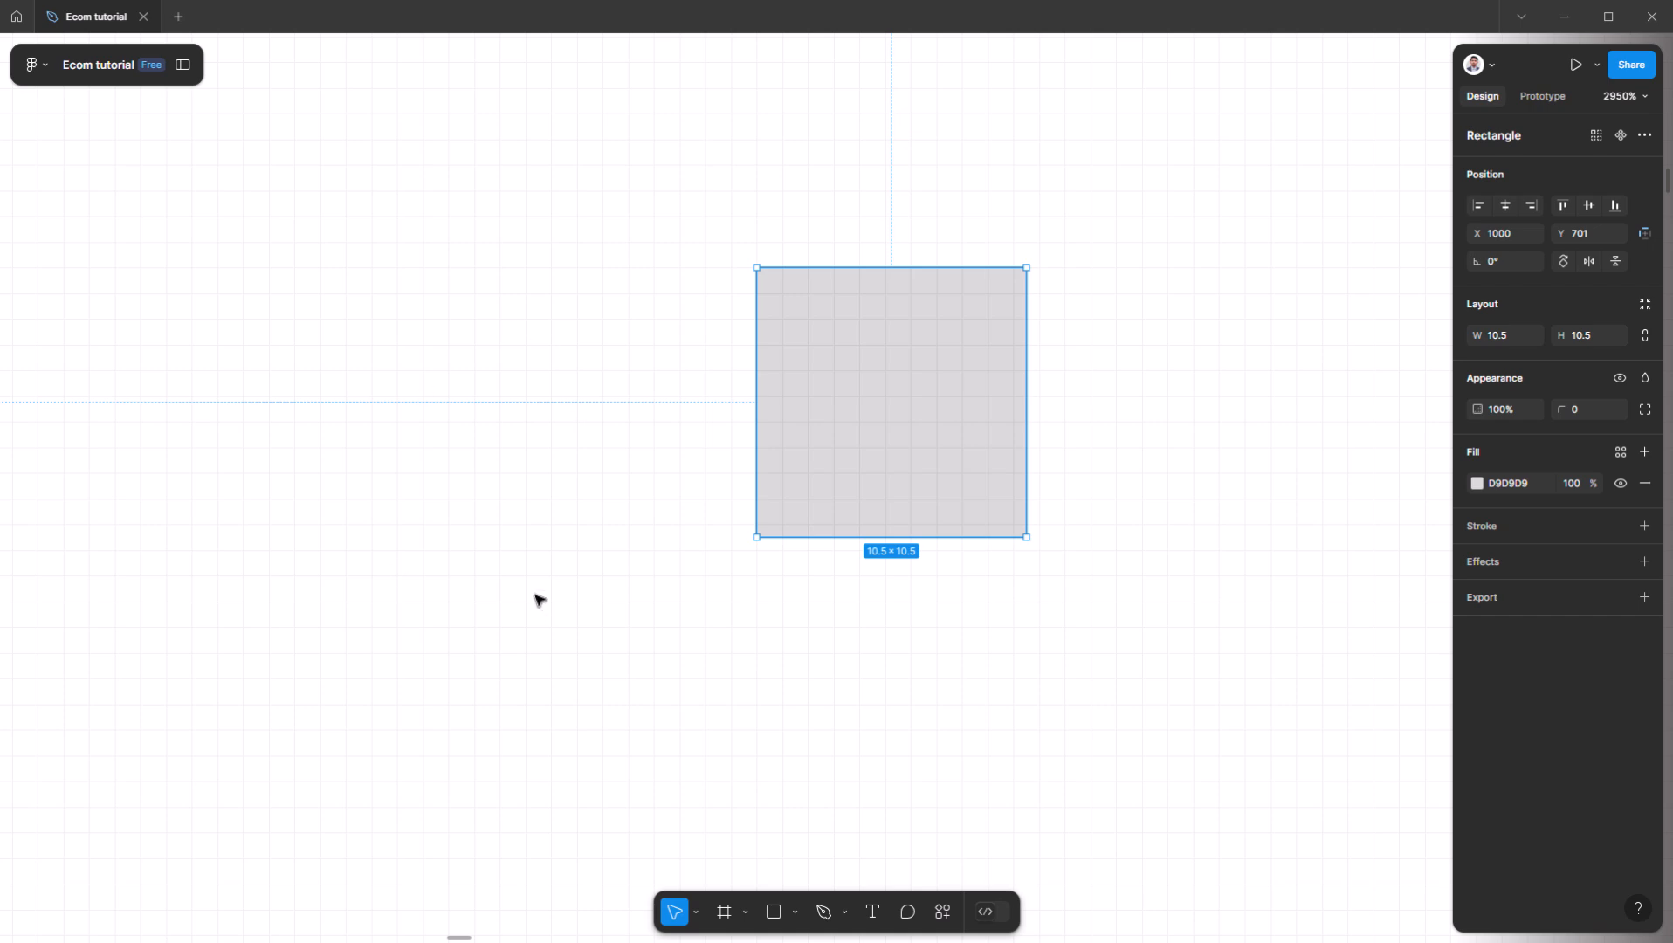
pyautogui.scroll(-10, 649, 463)
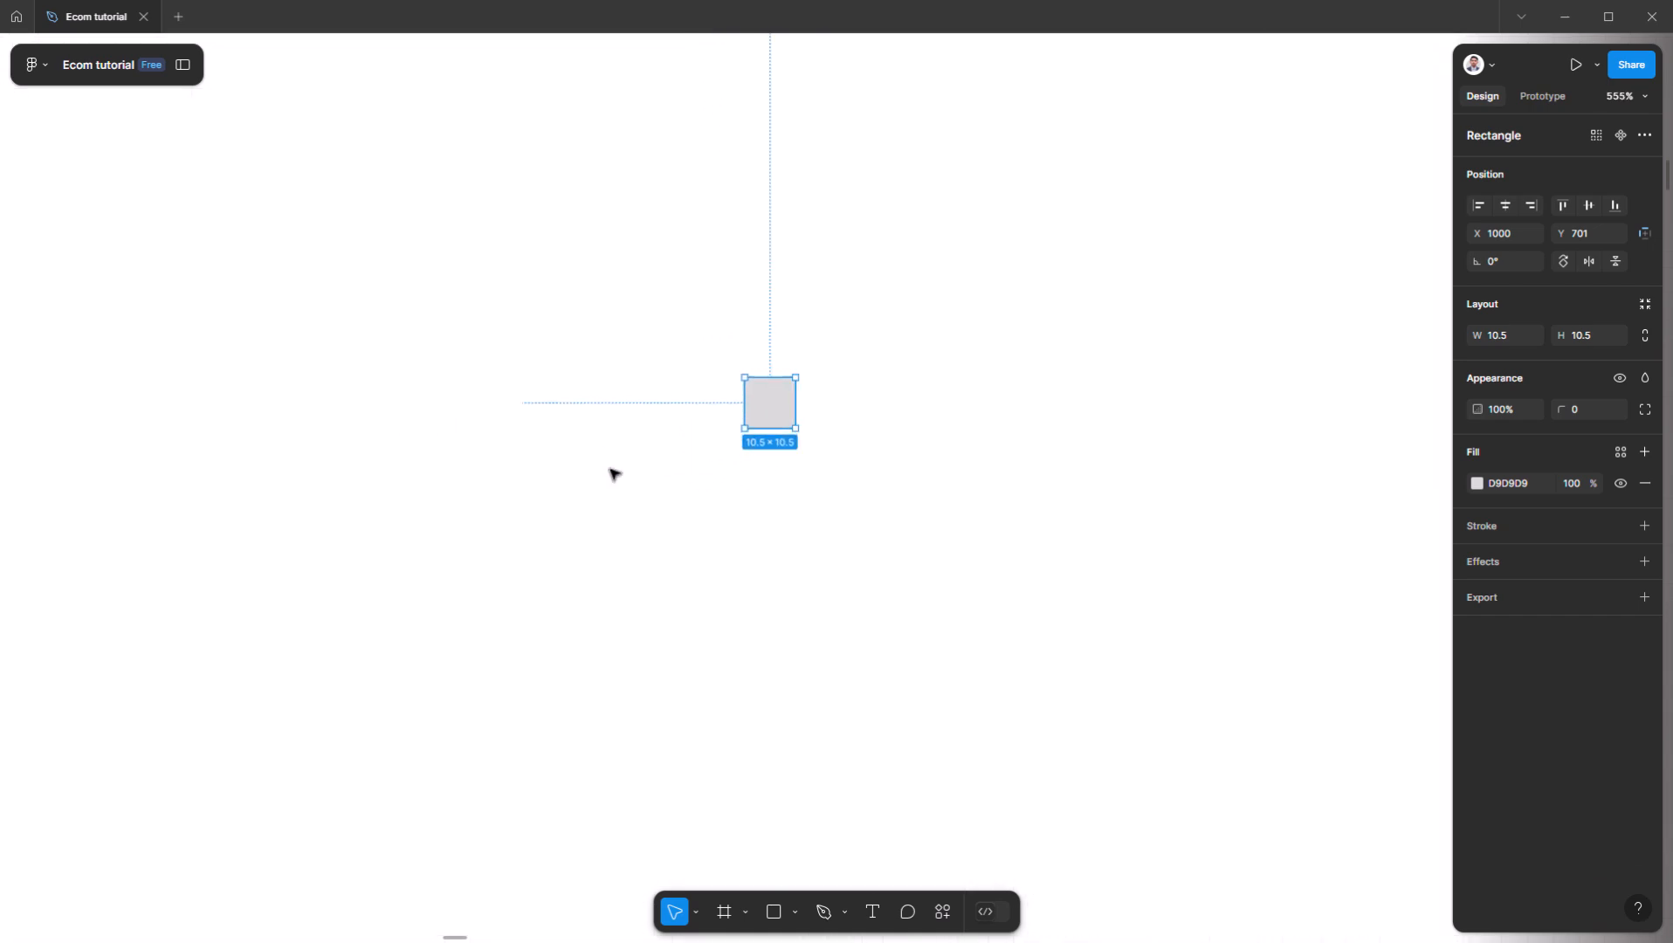
pyautogui.scroll(7, 627, 441)
pyautogui.scroll(2, 1010, 485)
pyautogui.click(846, 499)
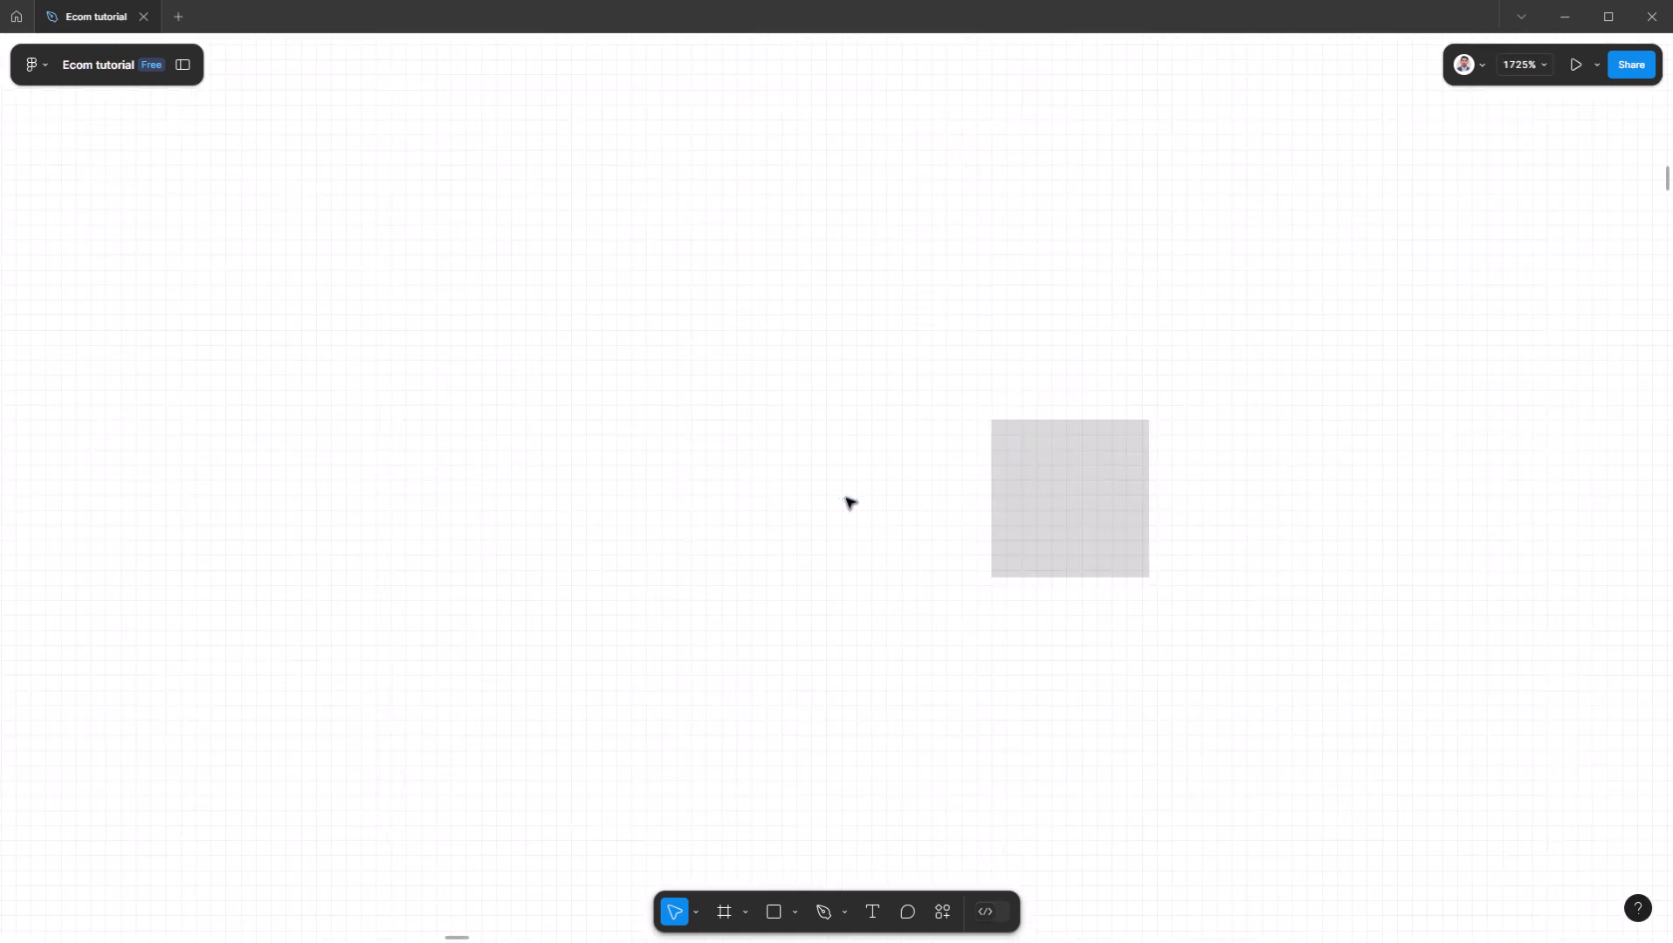
# - Look up the Pixel grid option among the view settings, leaving its setting as it is
pyautogui.click(46, 74)
pyautogui.moveTo(45, 178)
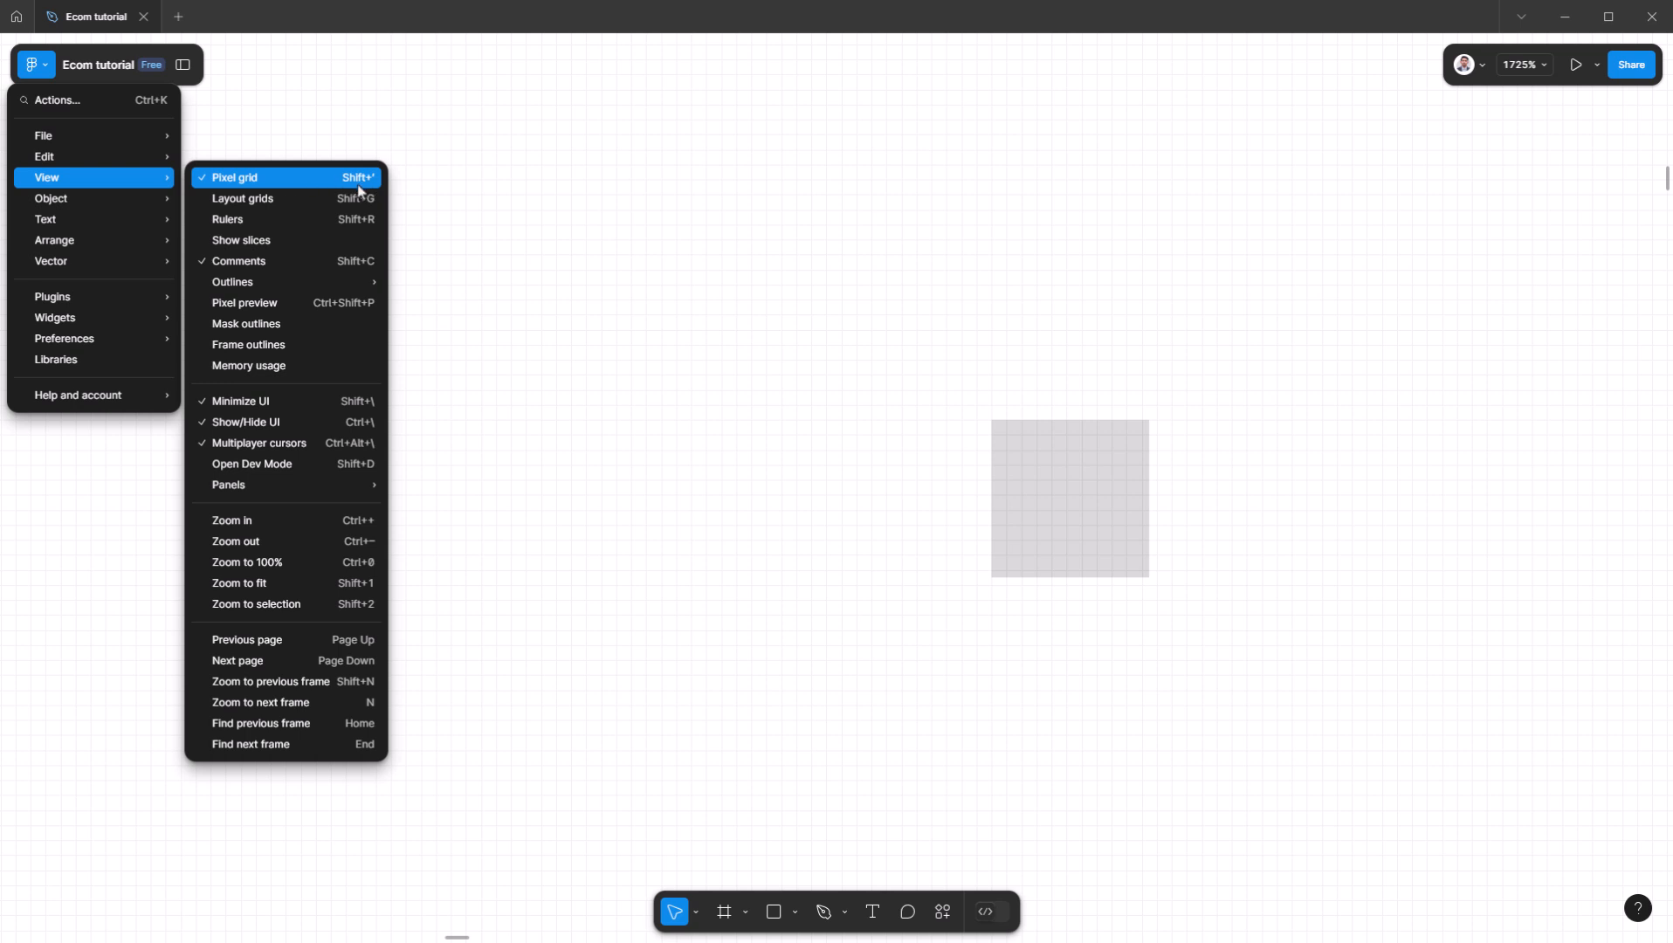
pyautogui.click(1281, 512)
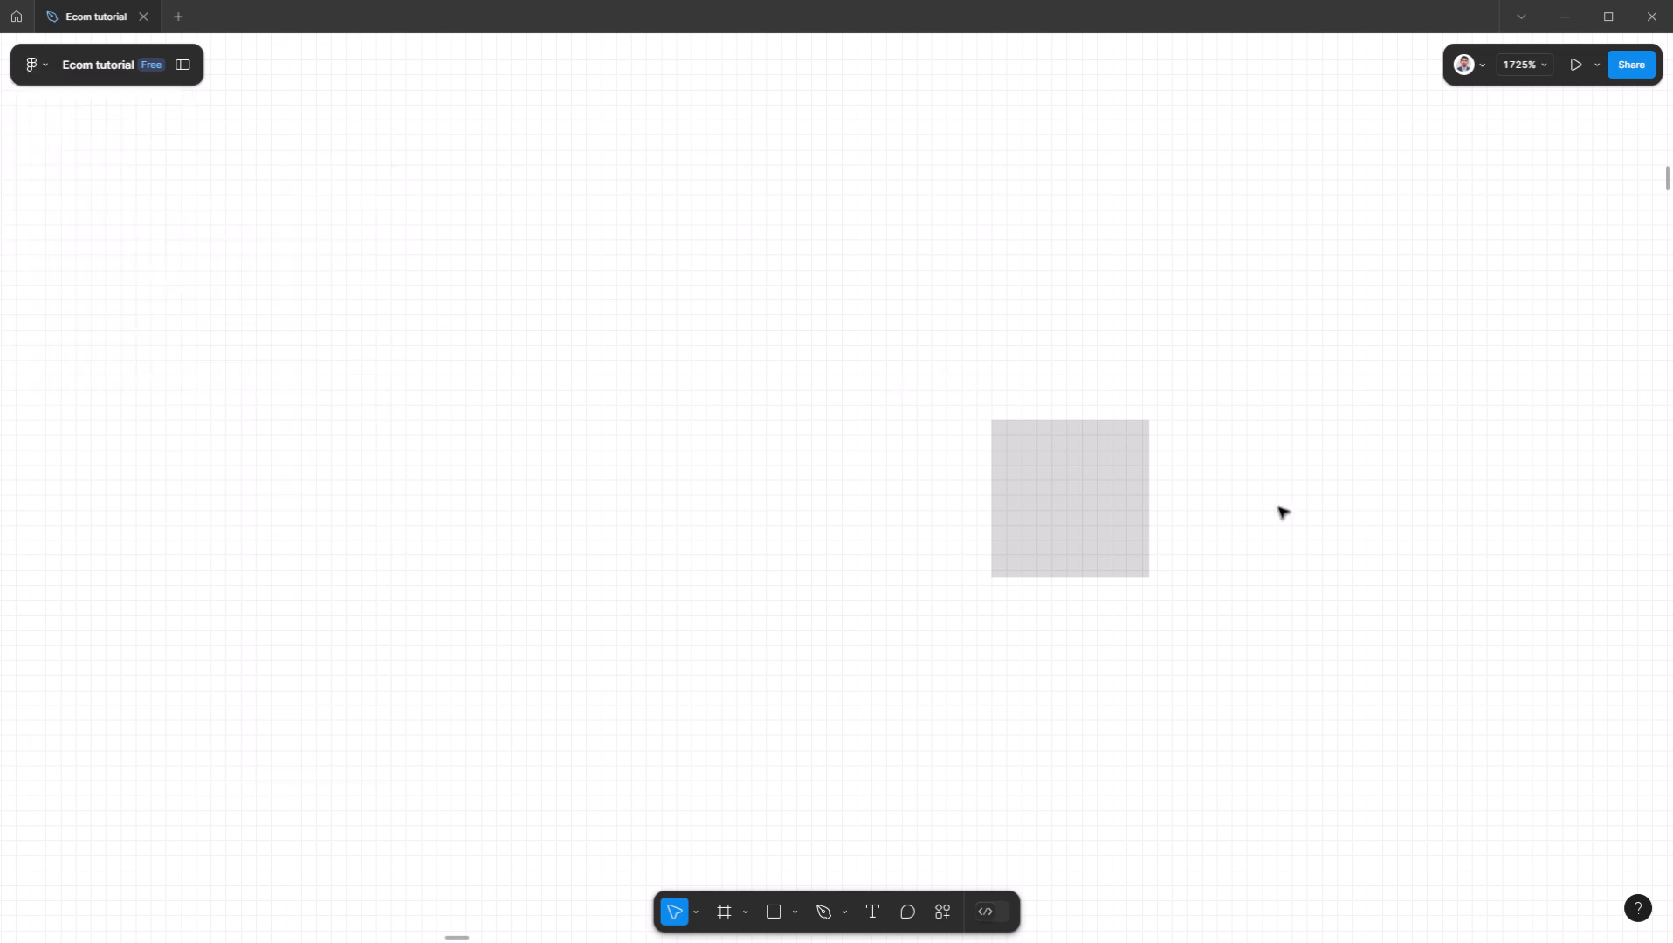
# - Move the grey square along the pixel grid to X 995, Y 700
pyautogui.scroll(2, 1289, 508)
pyautogui.click(1000, 527)
pyautogui.moveTo(1041, 534); pyautogui.dragTo(962, 515)
pyautogui.scroll(5, 882, 426)
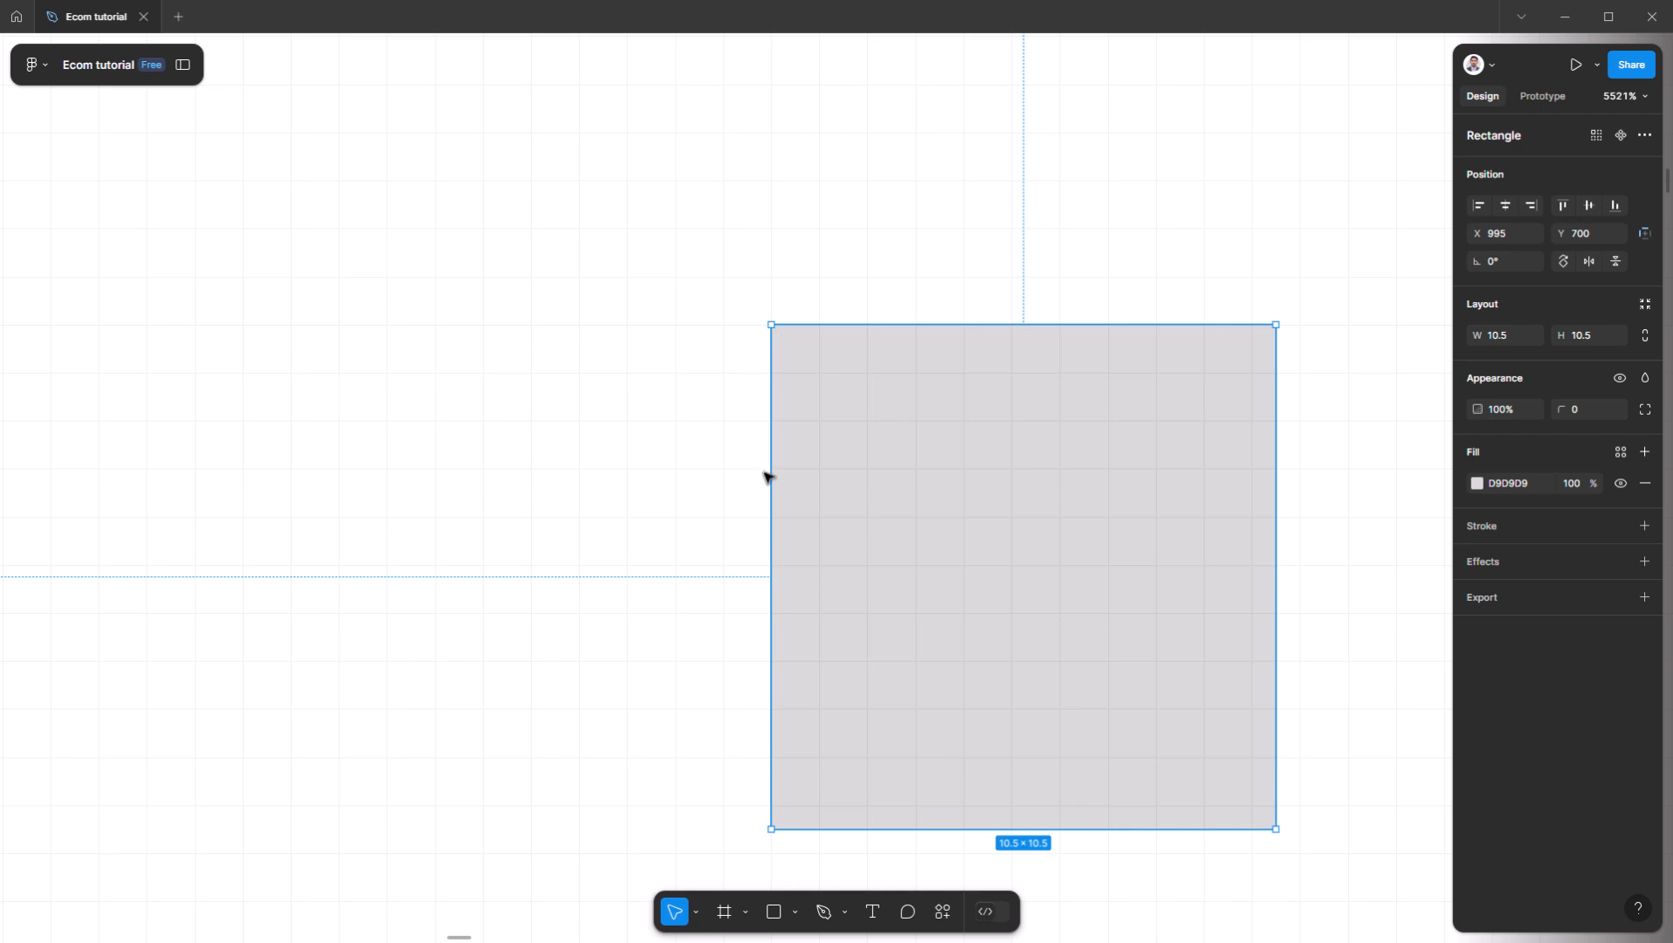
pyautogui.moveTo(913, 567)
pyautogui.mouseDown()
pyautogui.moveTo(961, 566)
pyautogui.moveTo(912, 556)
pyautogui.mouseUp()
# - Set the grey square's position to X 995.5 and Y 700.5, and deselect it
pyautogui.click(1523, 234)
pyautogui.press('Return')
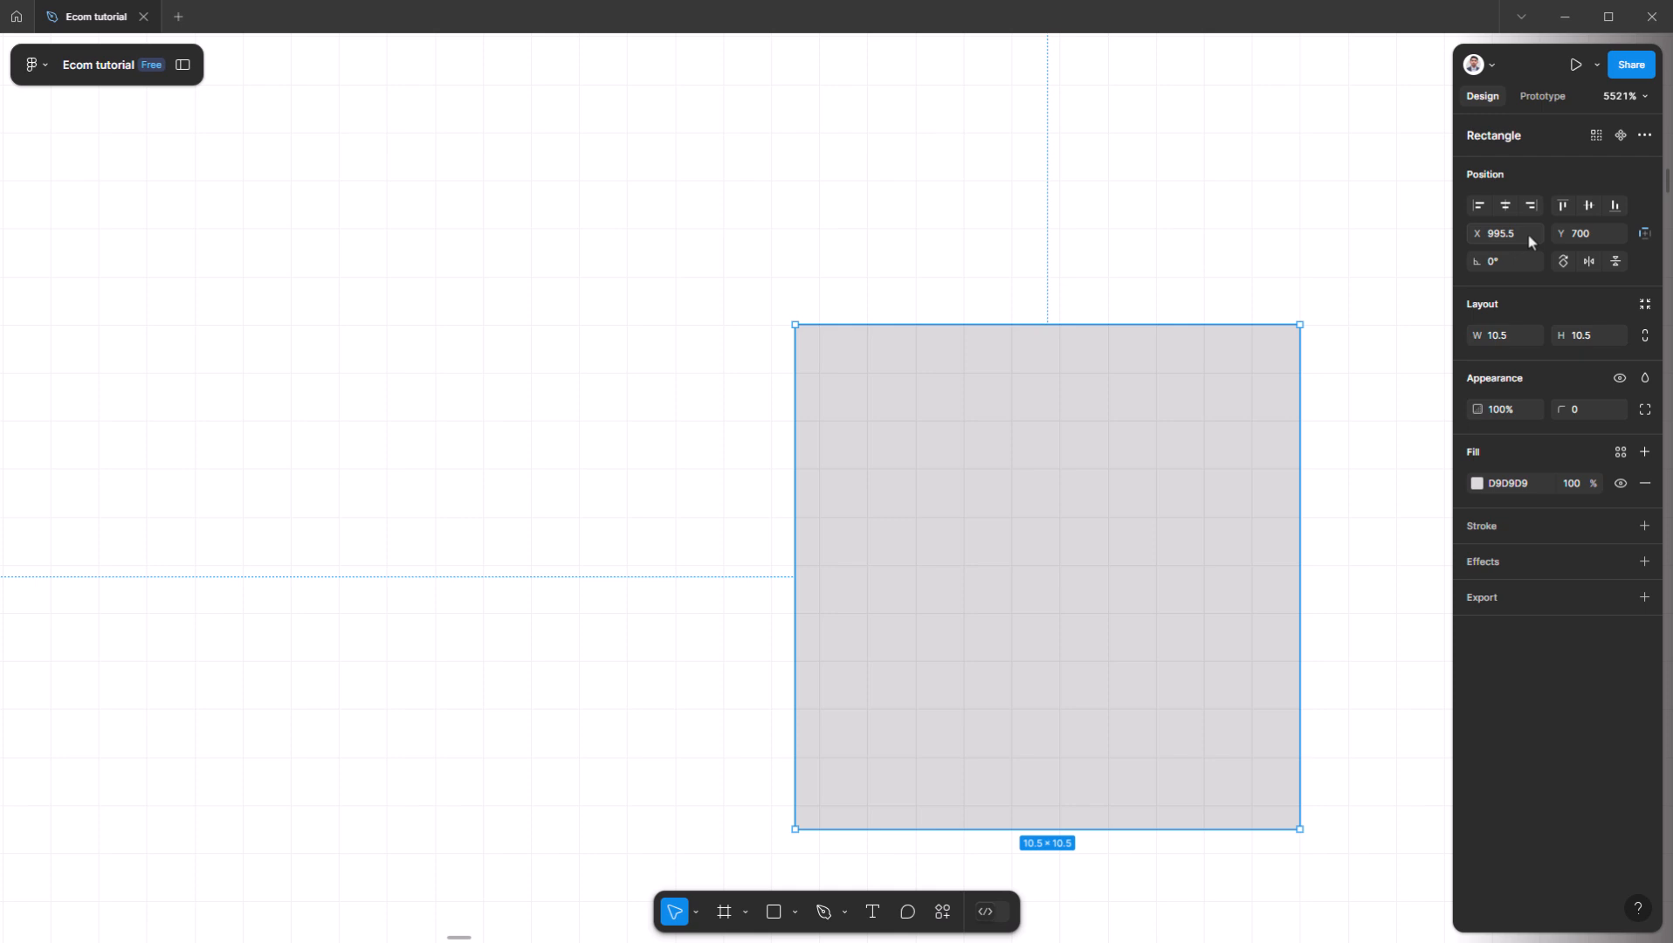
pyautogui.click(1617, 234)
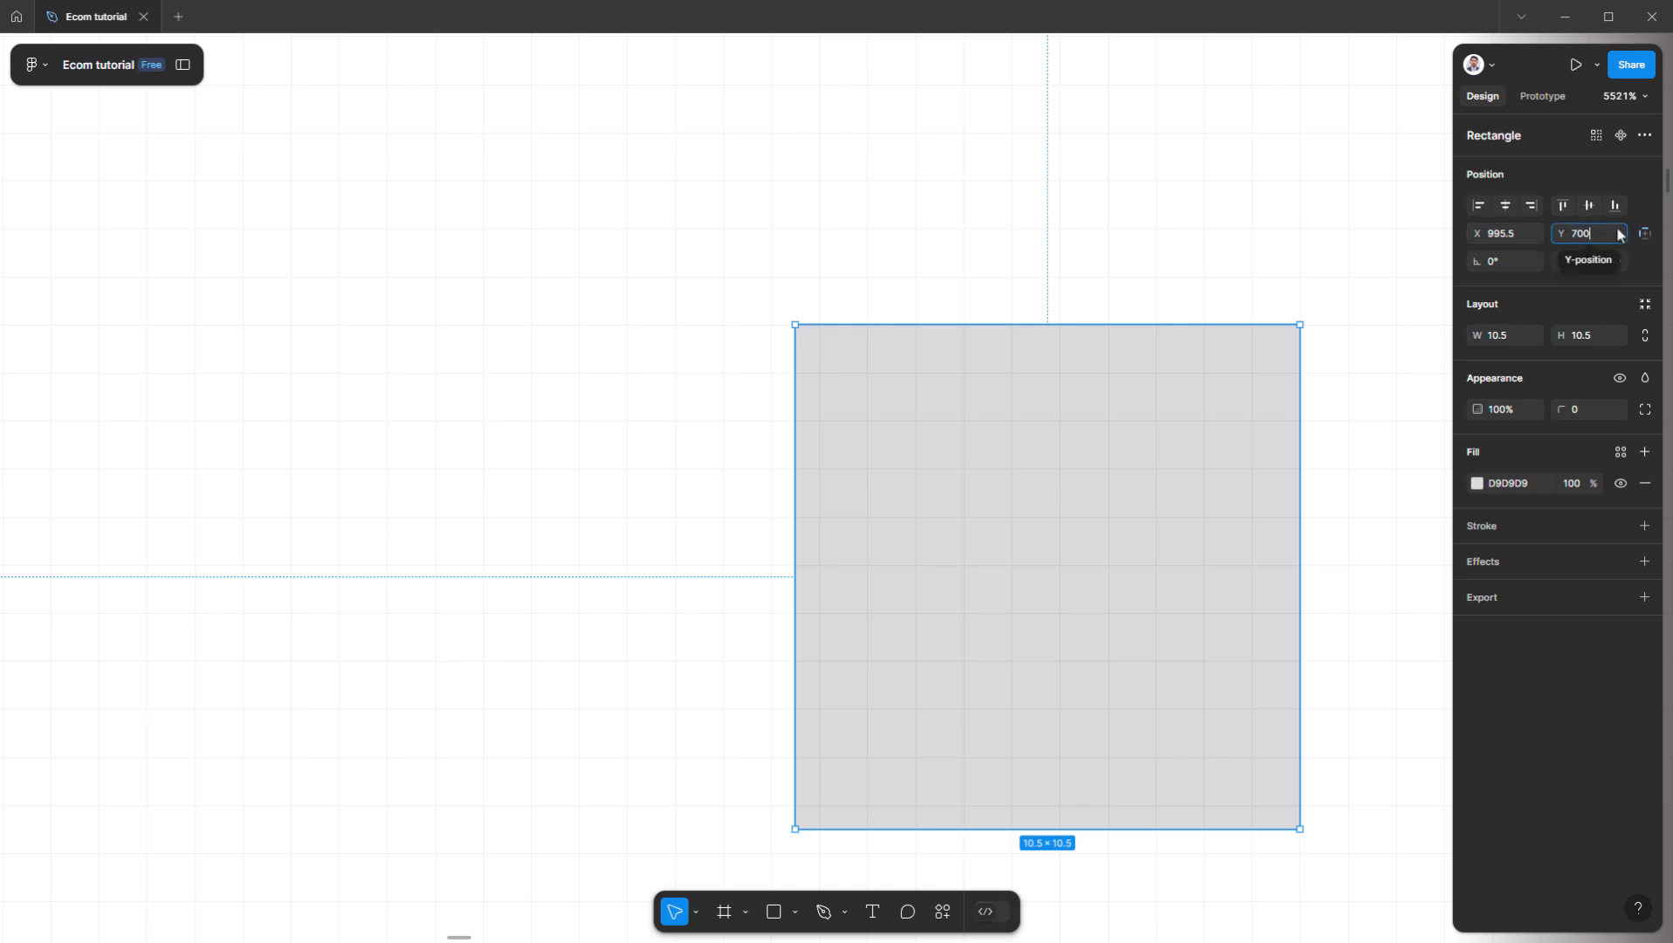
pyautogui.write('.5')
pyautogui.press('Return')
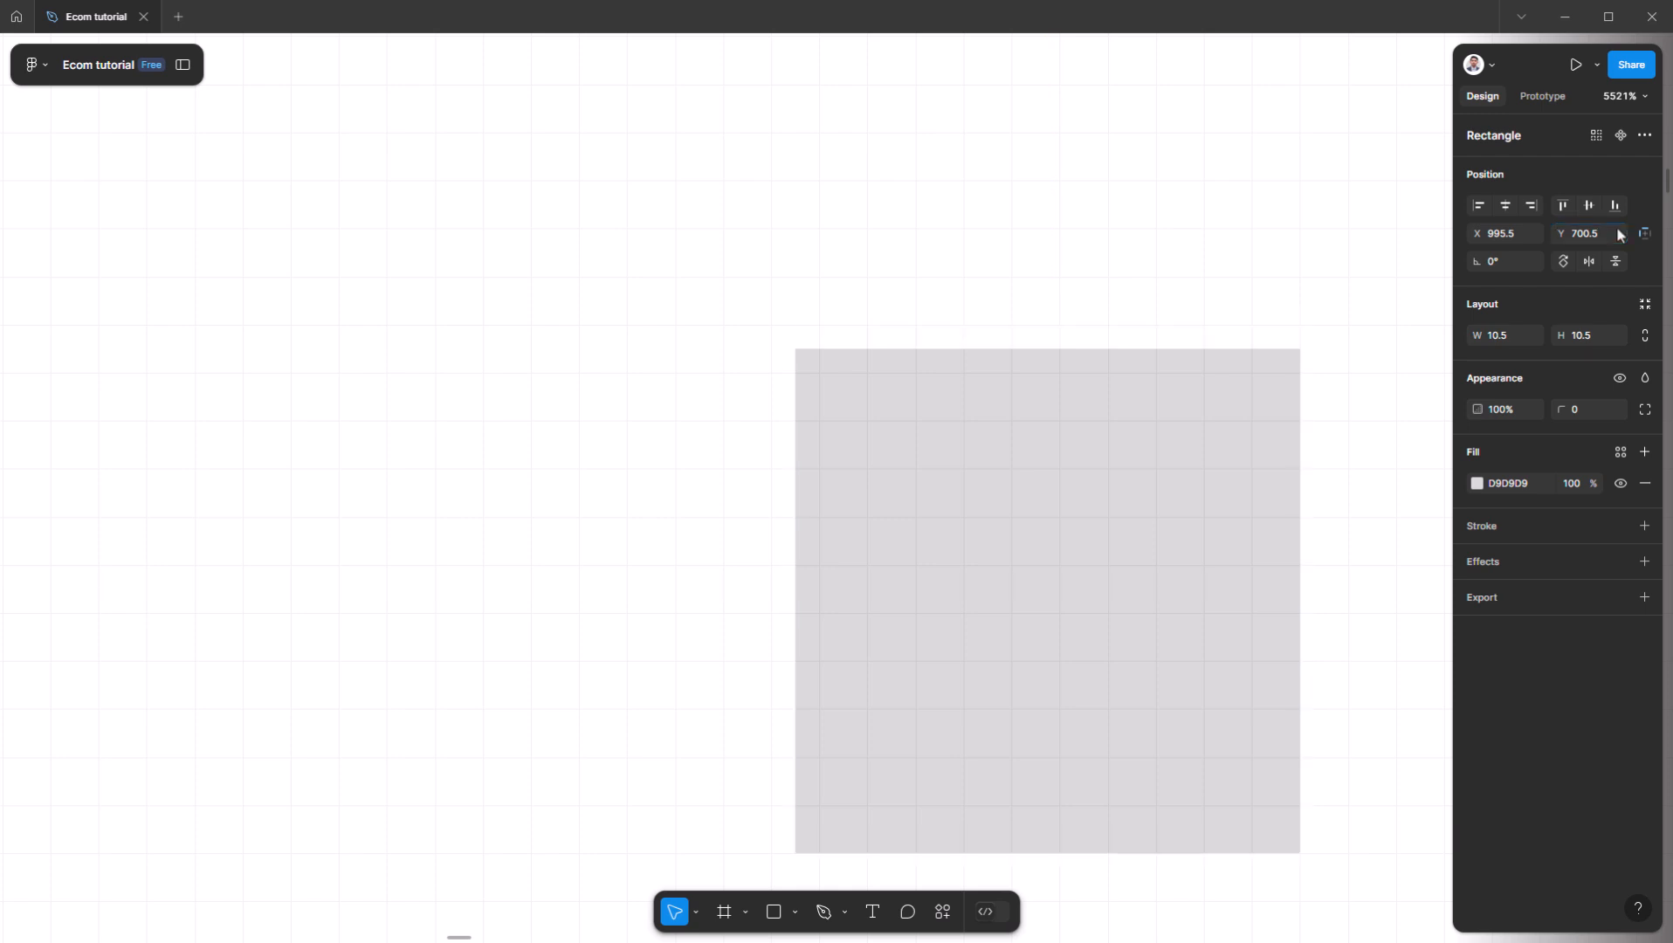
pyautogui.click(712, 455)
# - Search the actions for "round", and apply Round to pixel to the grey square
pyautogui.click(969, 462)
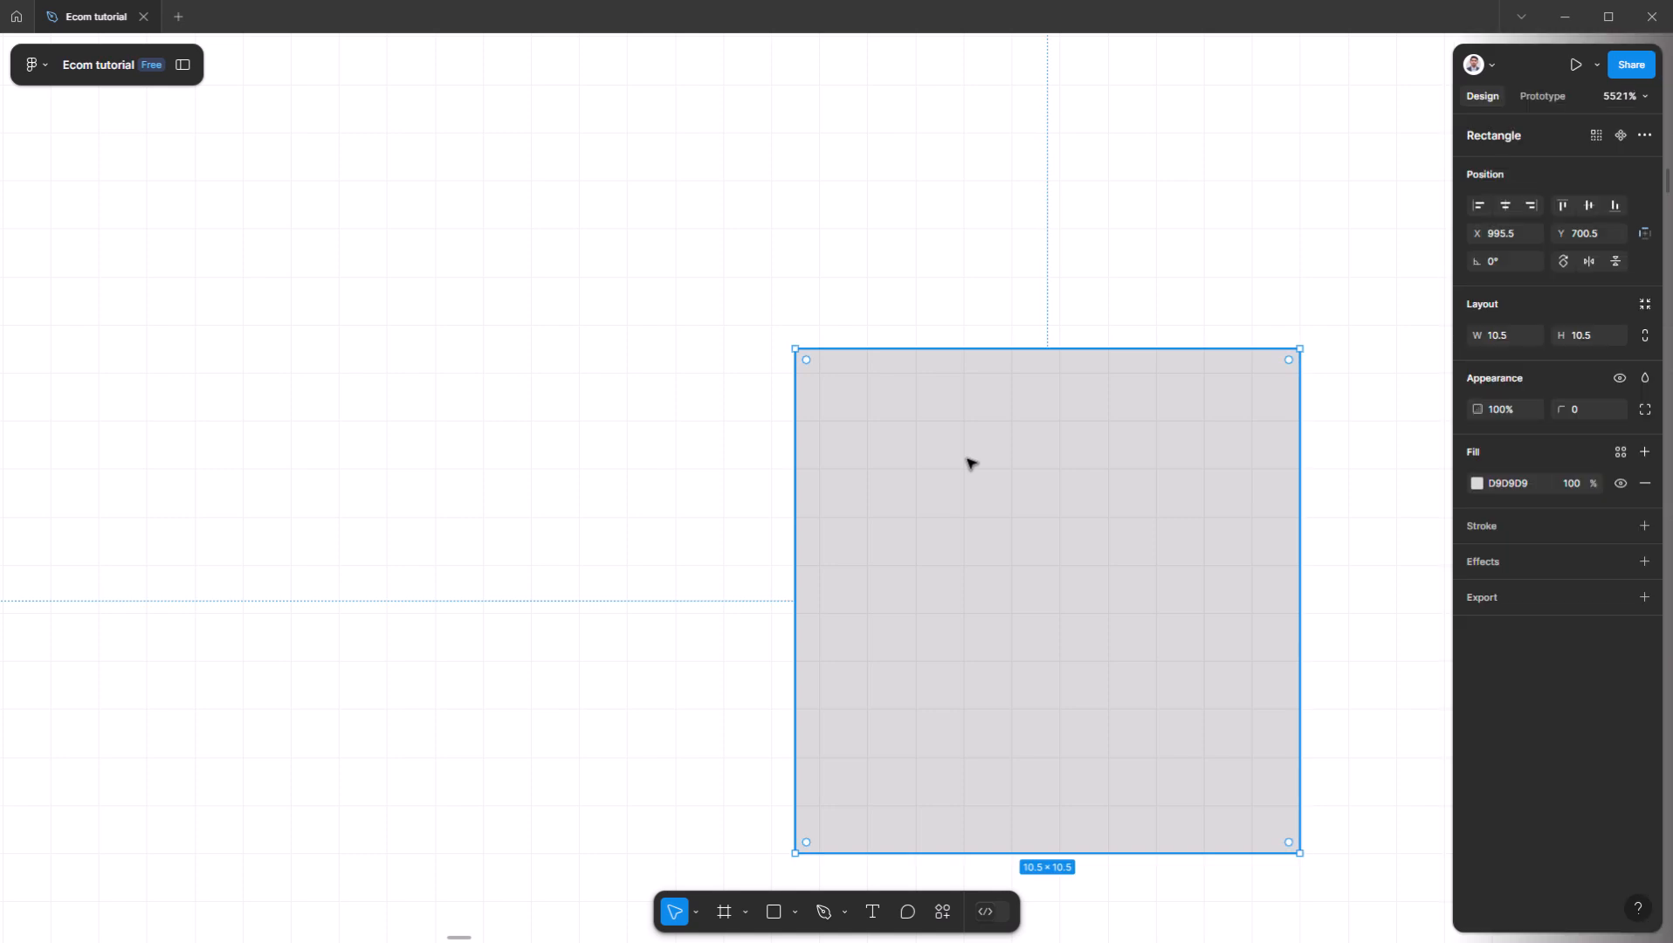
pyautogui.hotkey('ctrl', 'k')
pyautogui.write('round')
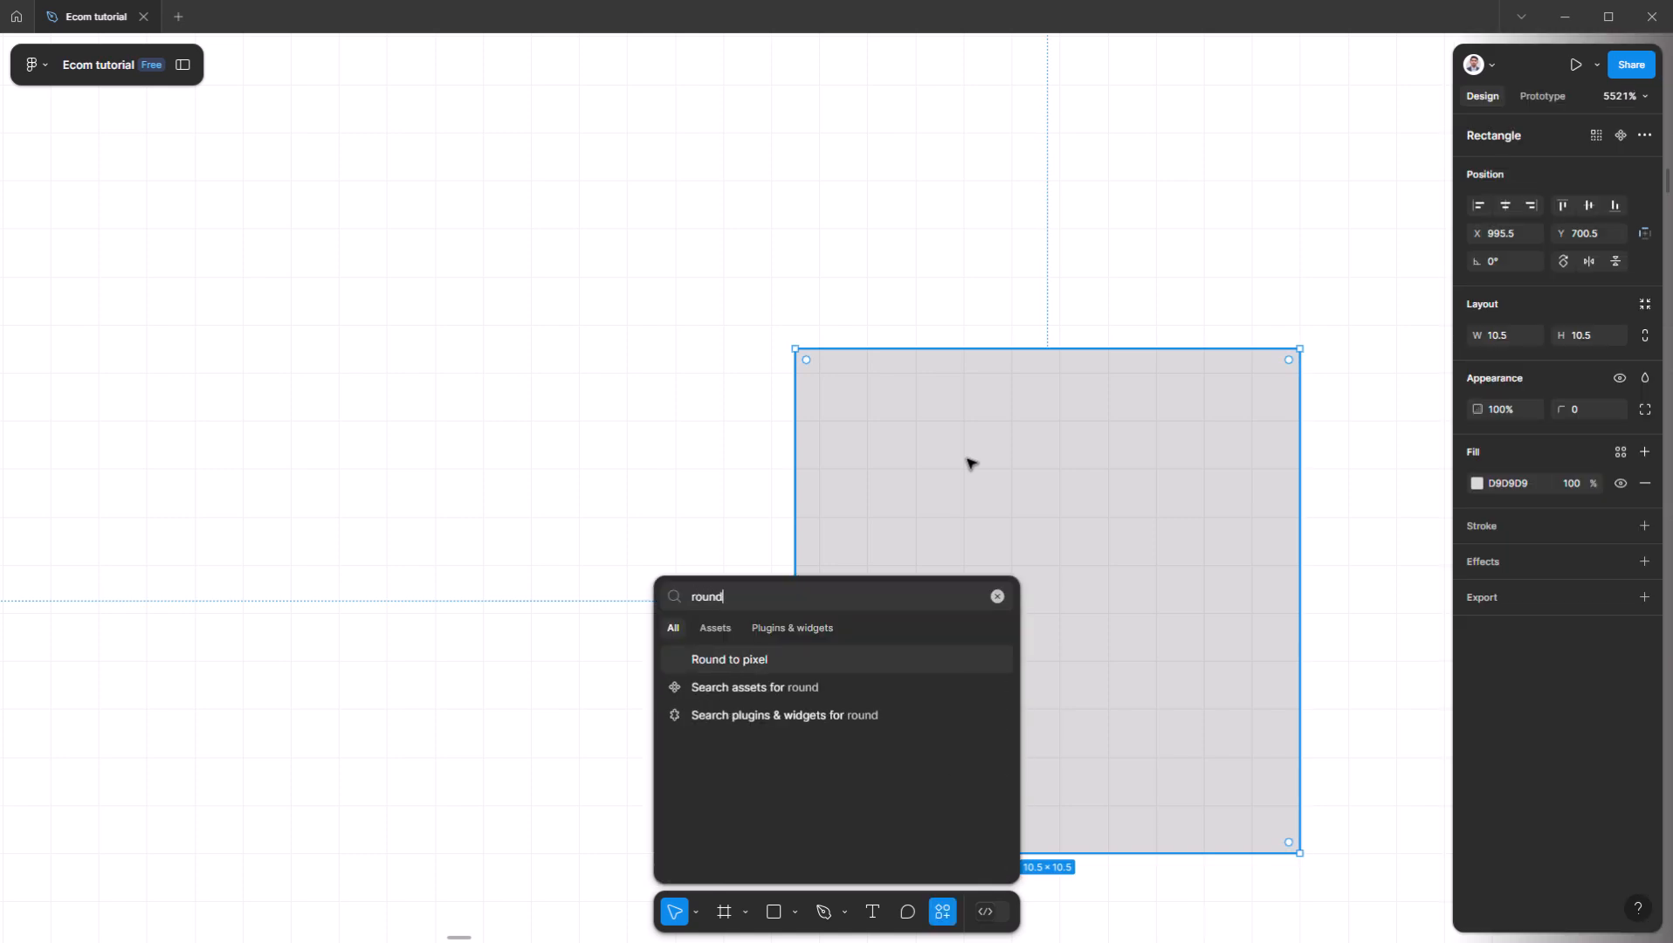
pyautogui.click(30, 69)
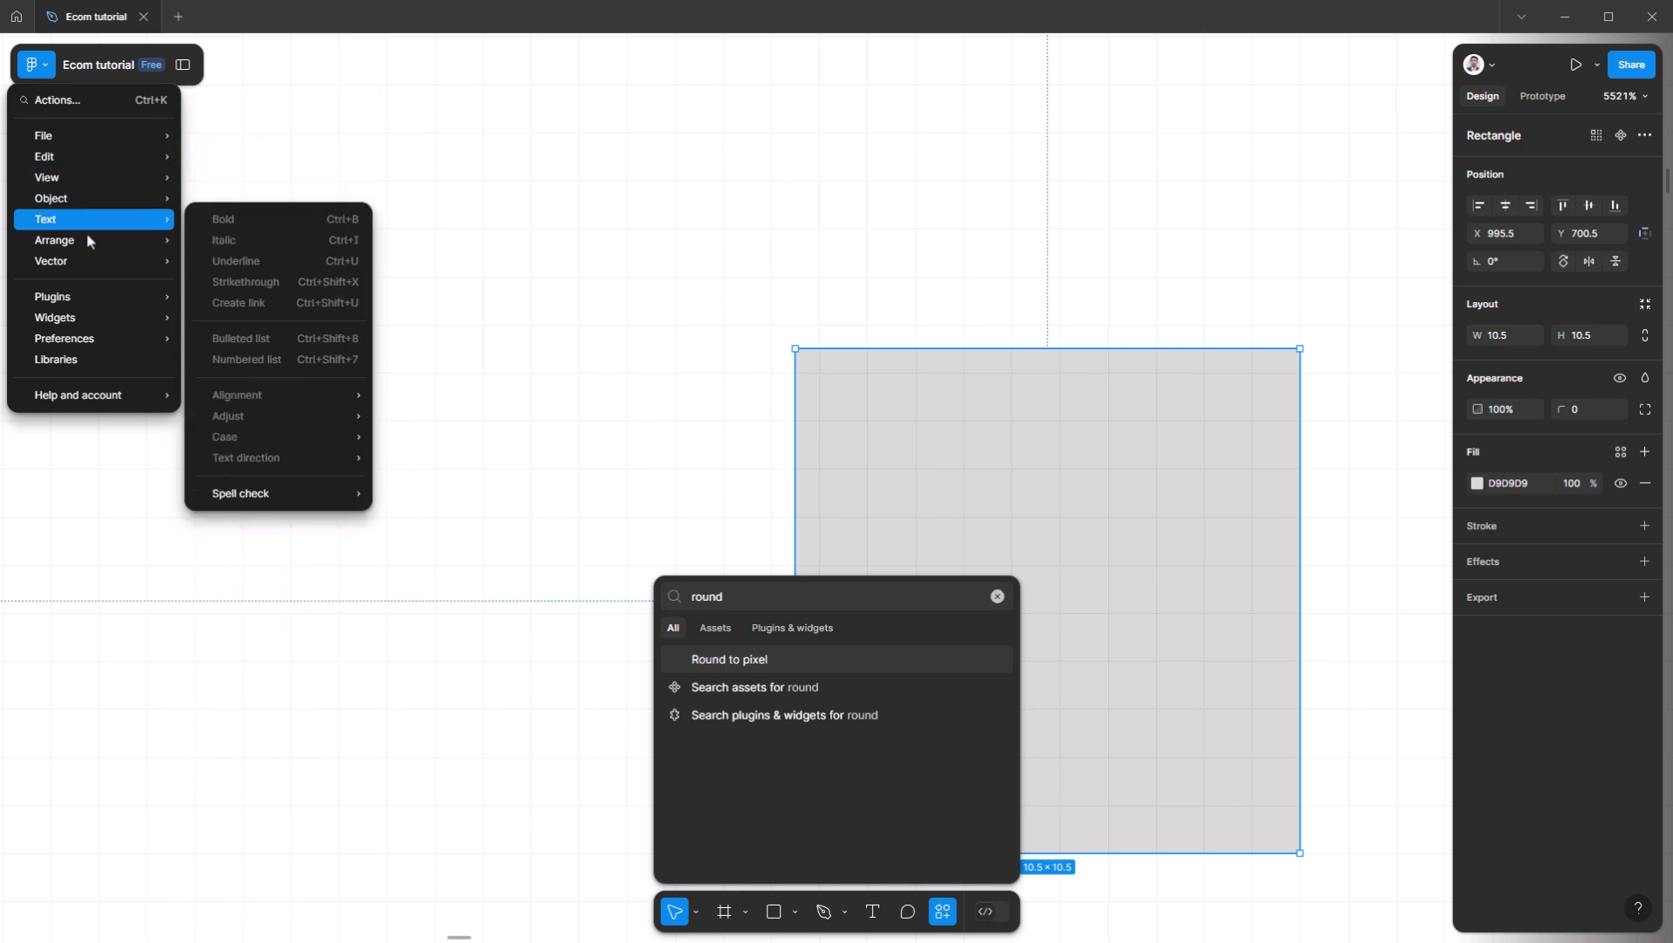
pyautogui.moveTo(90, 241)
pyautogui.click(241, 247)
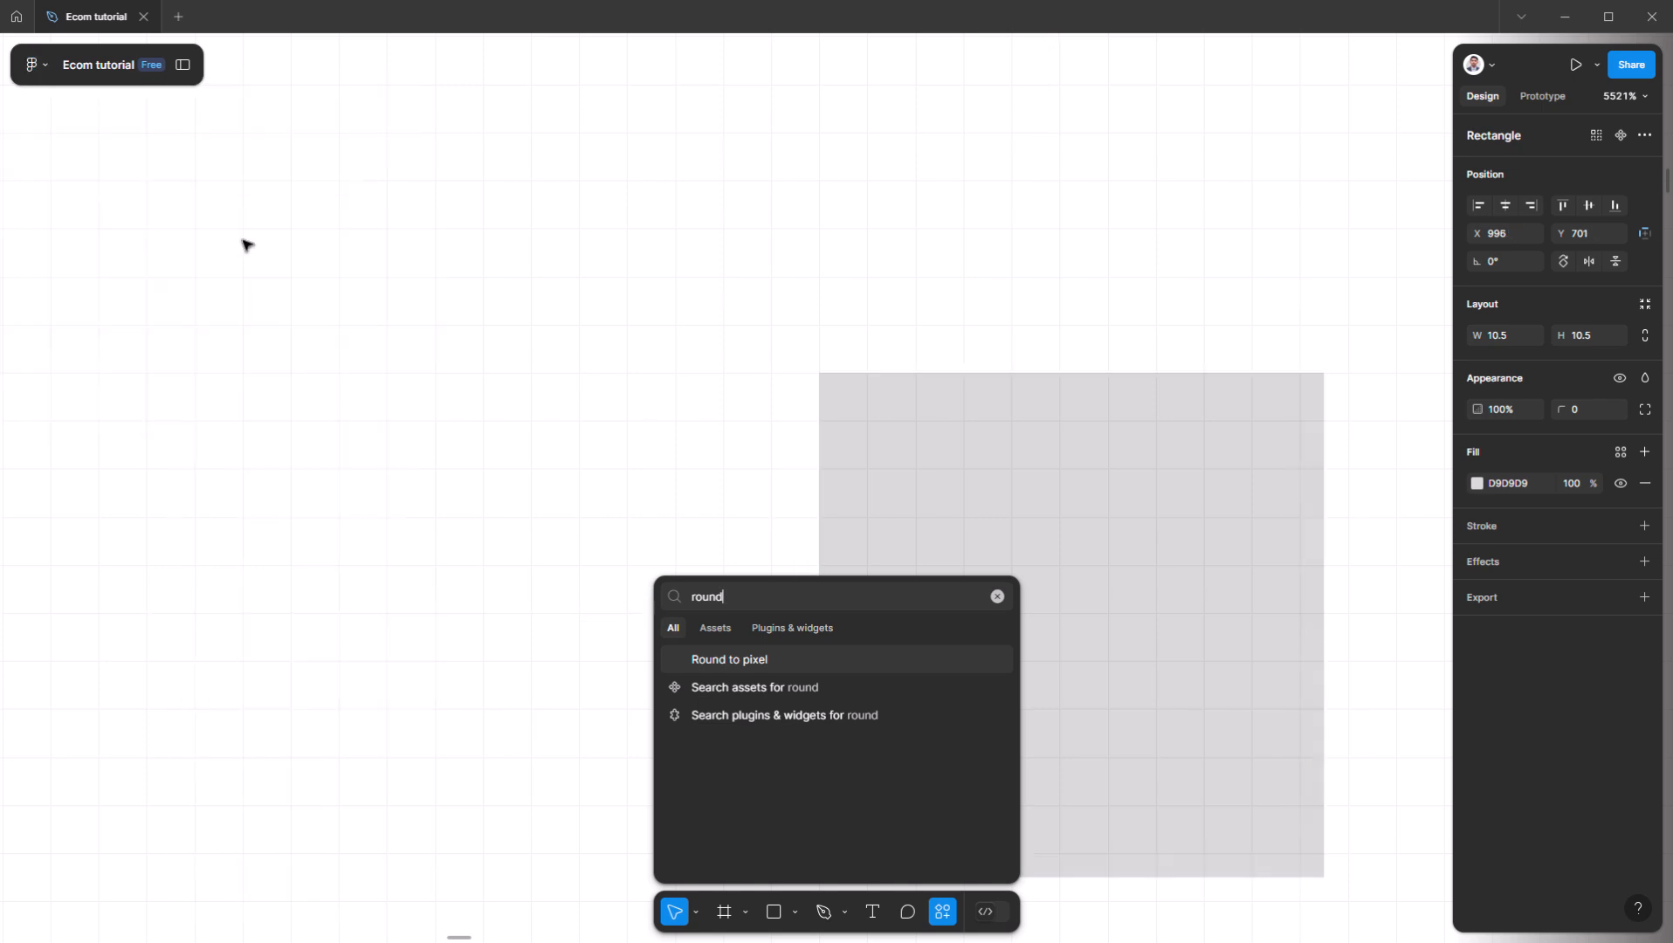
pyautogui.click(867, 334)
# - Check the grey square's position and size against the pixel grid
pyautogui.hscroll(2, 1380, 385)
pyautogui.scroll(-1, 1380, 385)
pyautogui.click(983, 477)
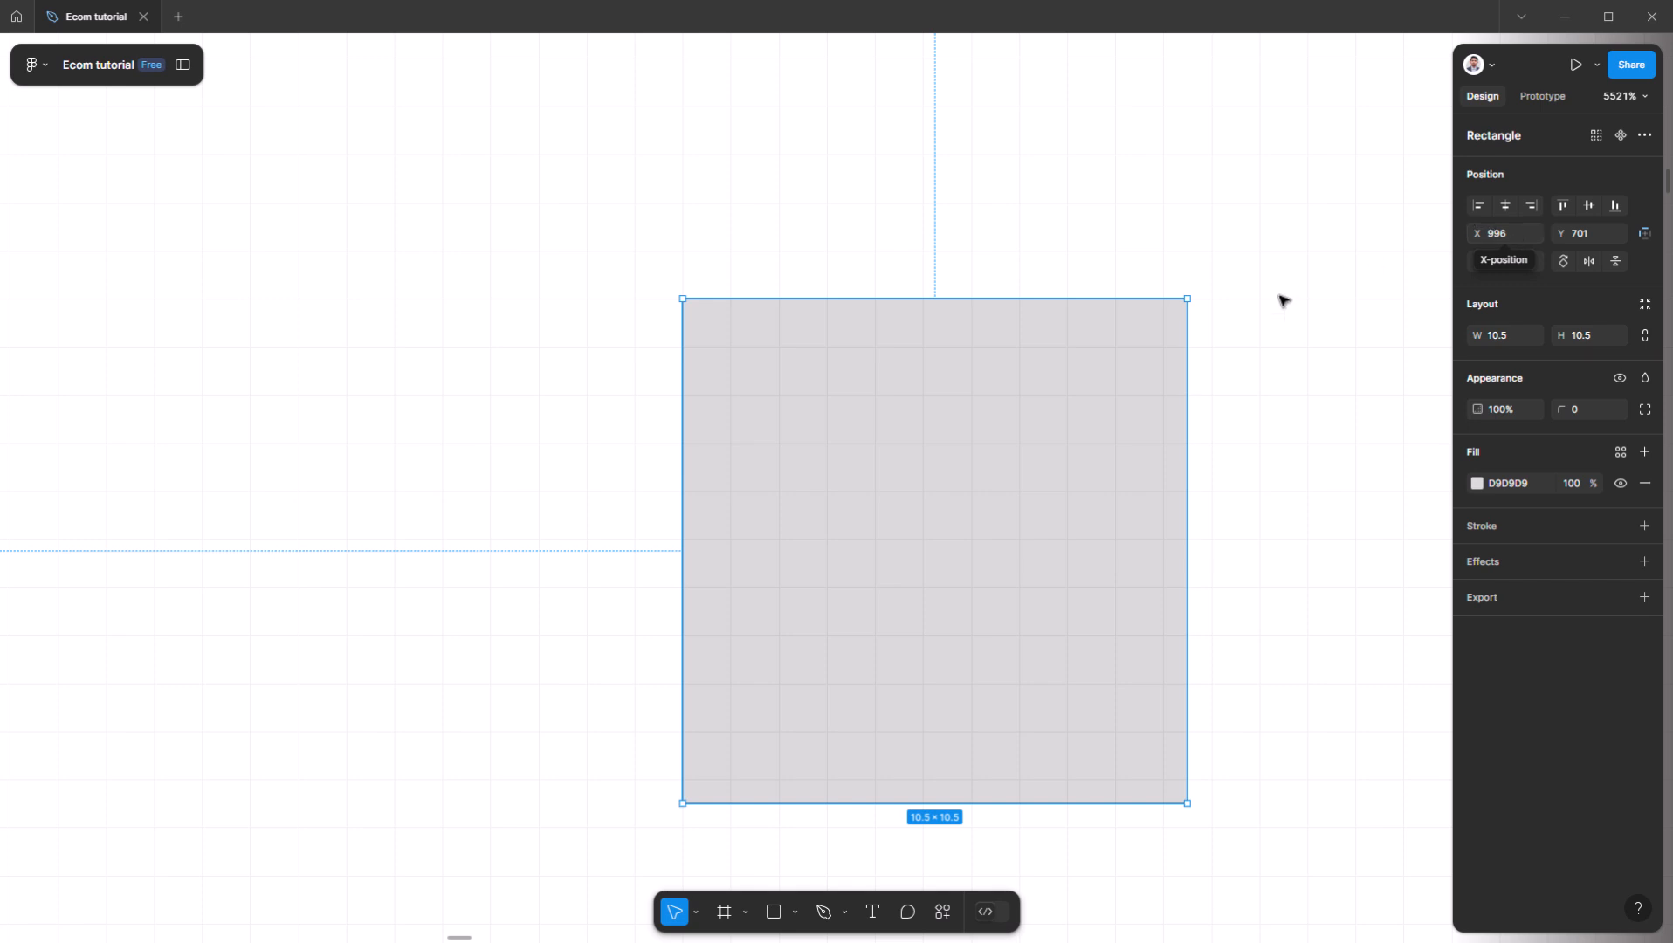
pyautogui.click(1271, 321)
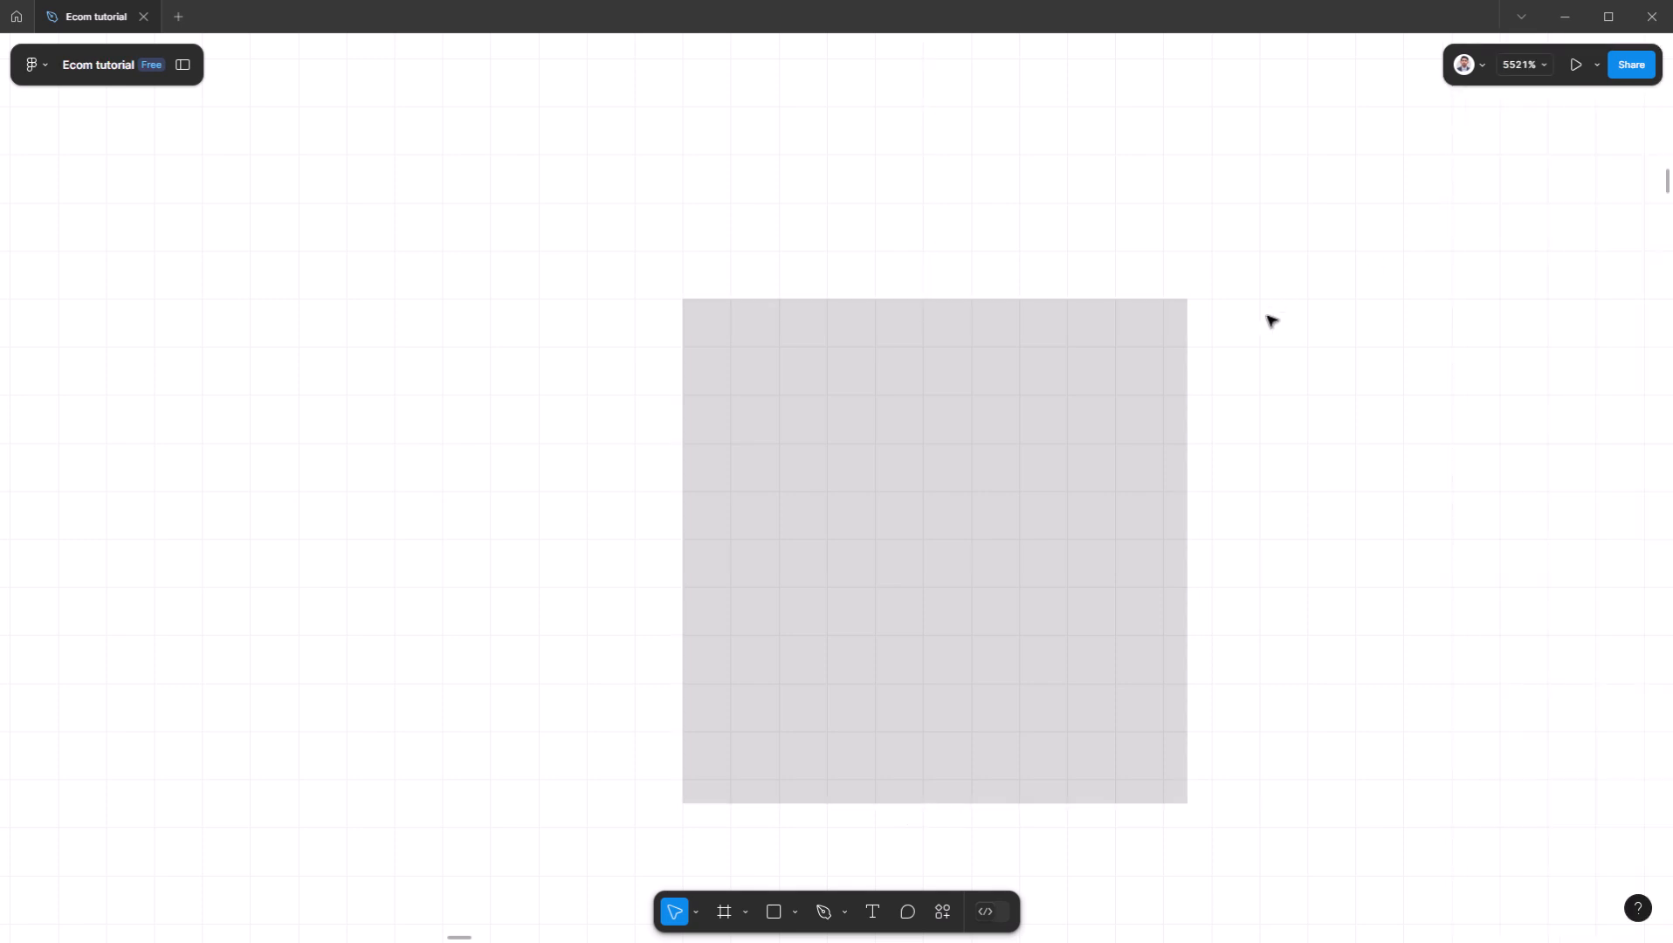
pyautogui.click(1006, 568)
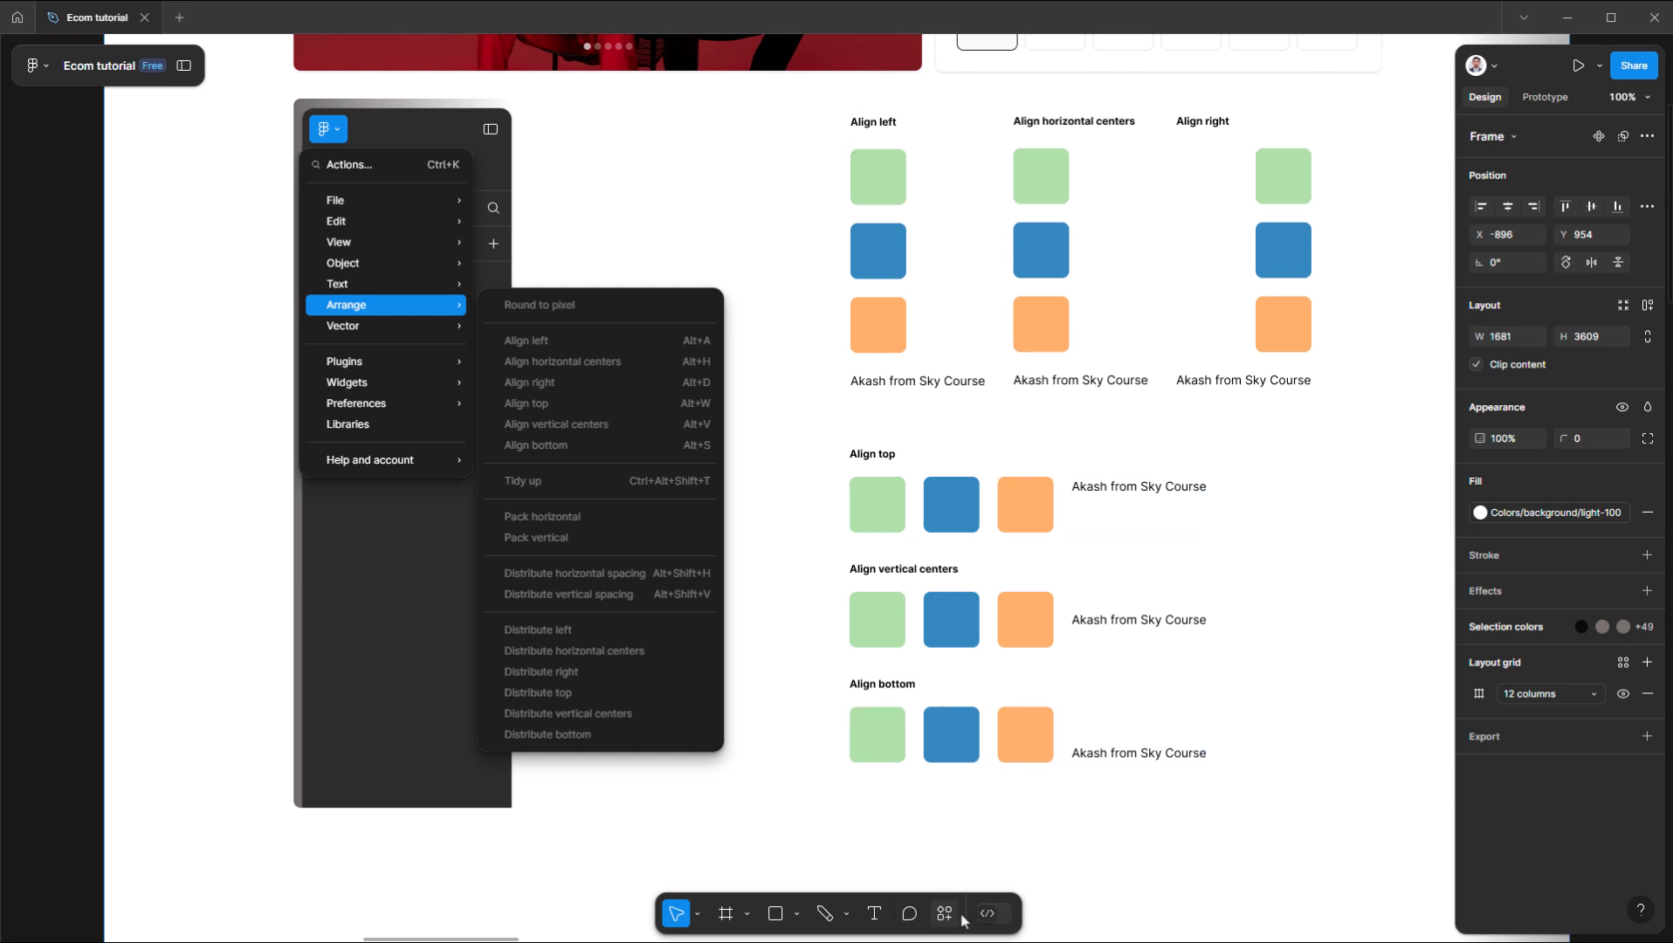
# - Sketch a vertical pencil line along the left edge of the squares in the Align left group
pyautogui.click(846, 914)
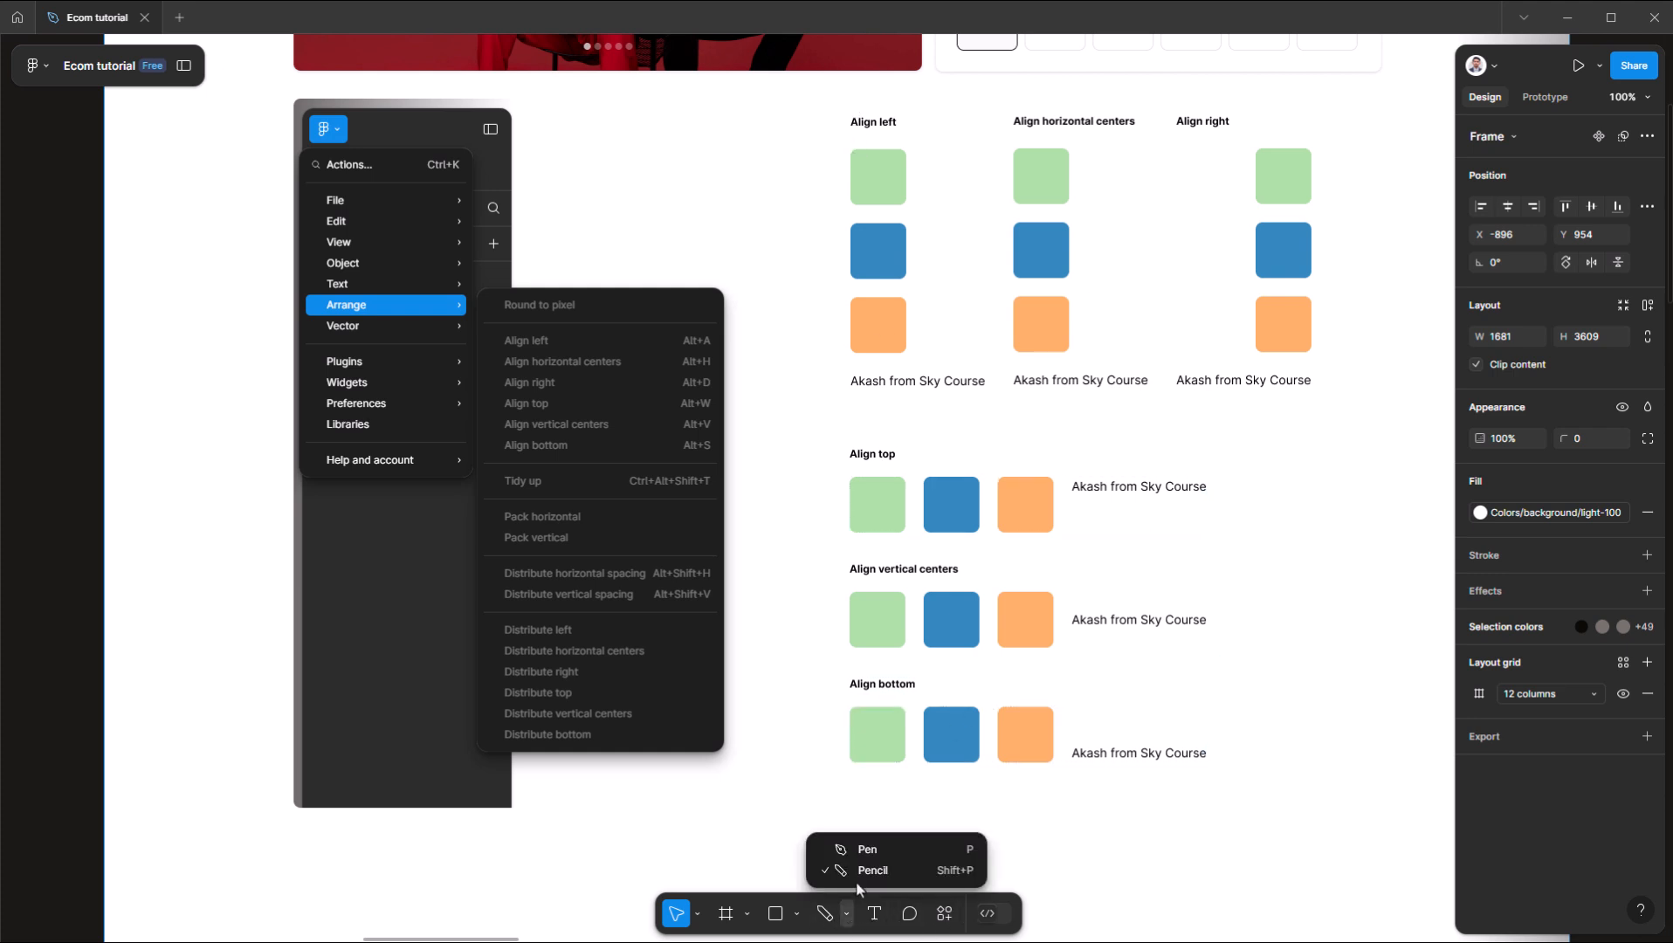
pyautogui.press('Escape')
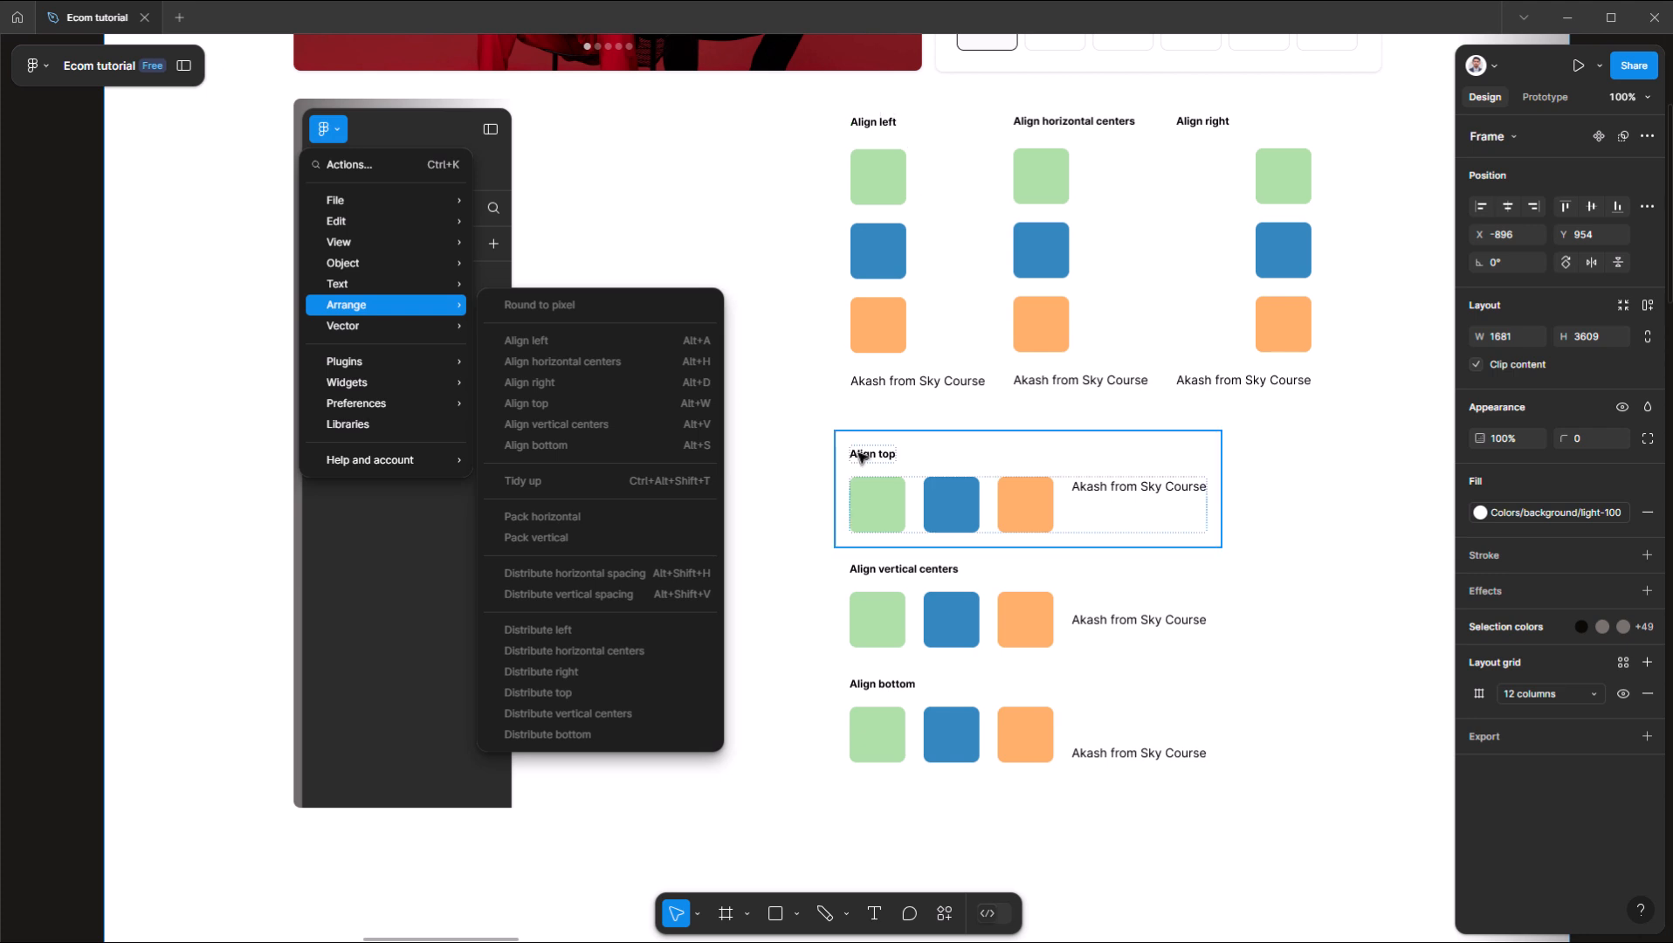
pyautogui.press('p')
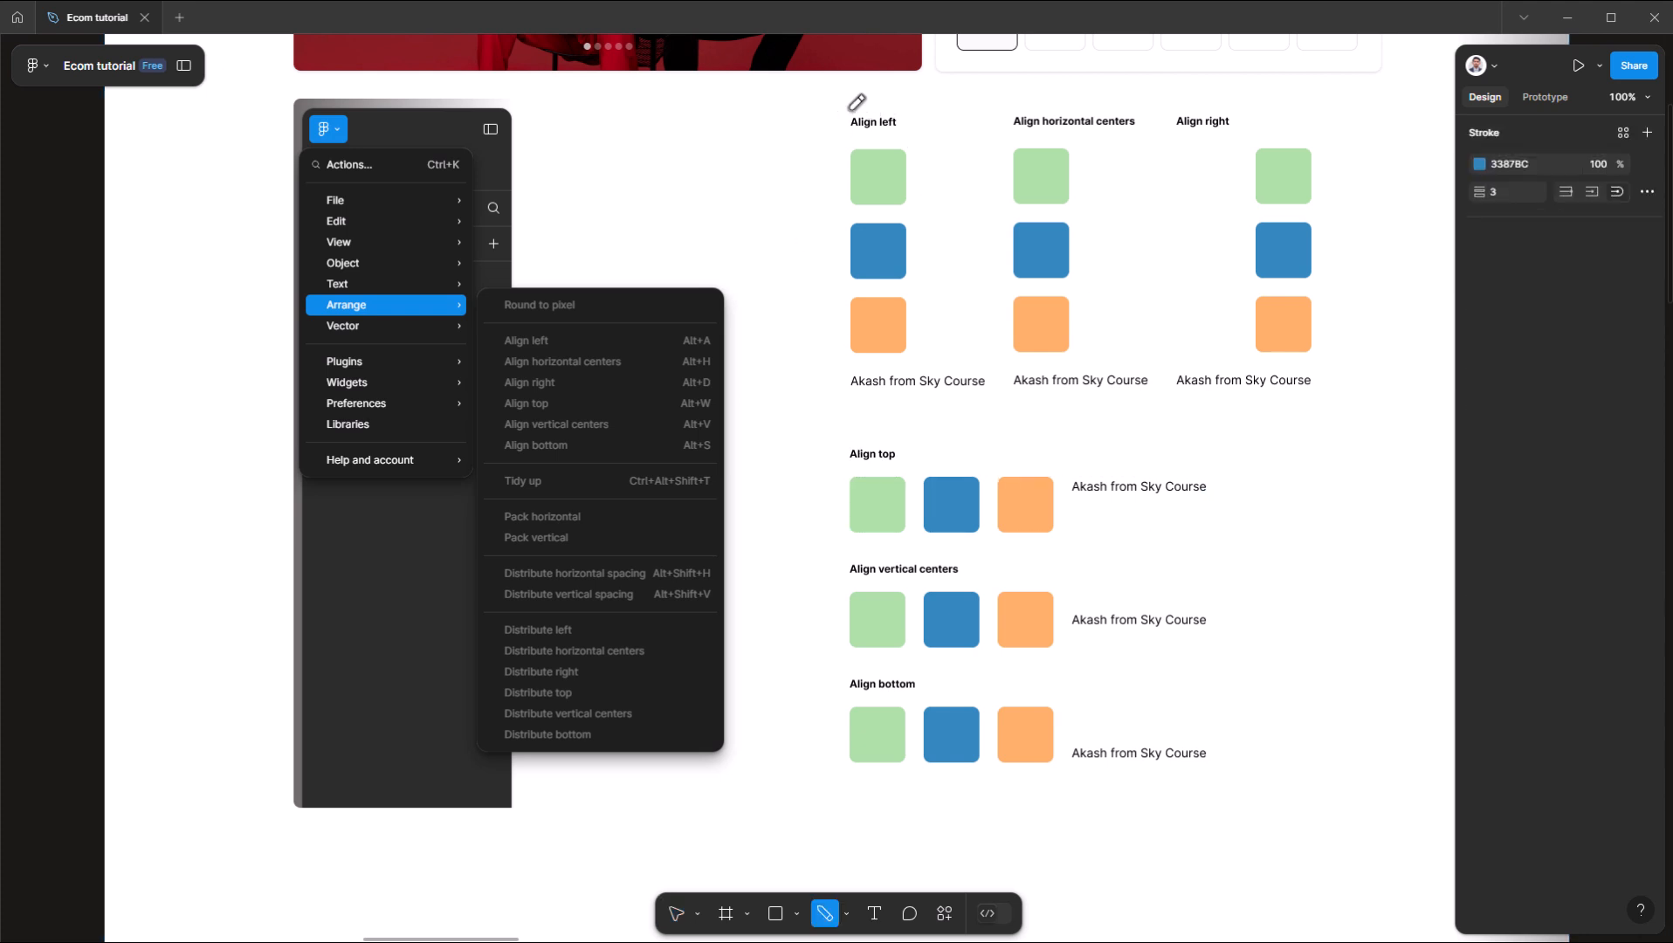
pyautogui.moveTo(849, 109); pyautogui.dragTo(849, 298)
pyautogui.press('v')
# - In the Align left group, shift the blue square rightward and move the orange square rightward to X 24
pyautogui.click(887, 258)
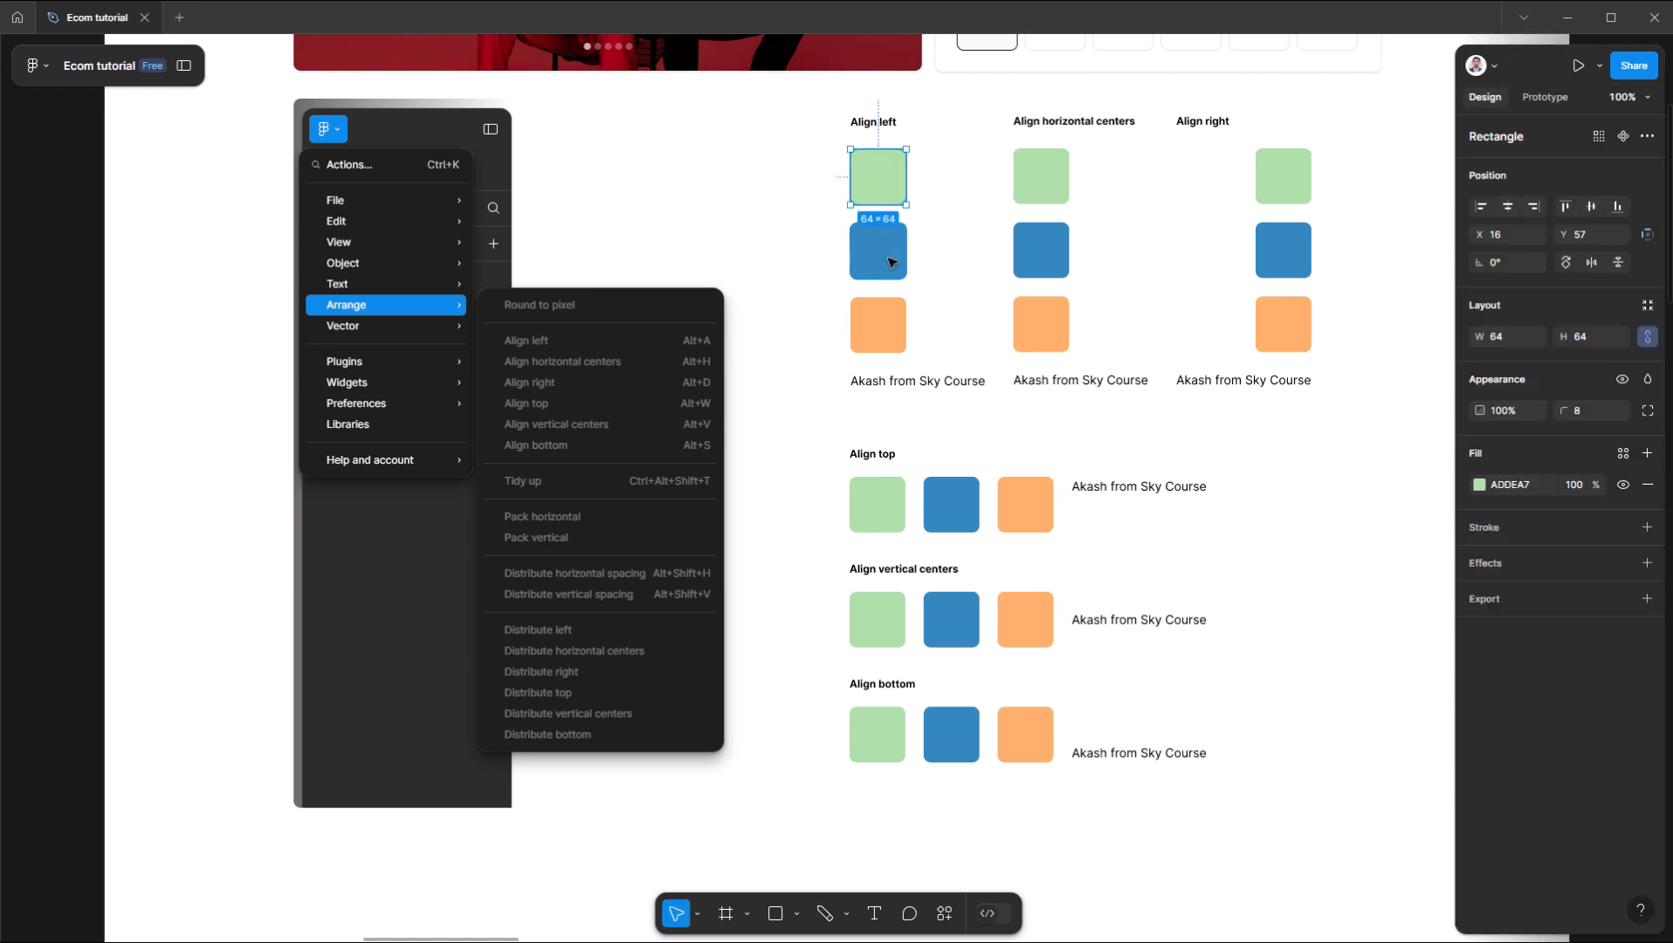
pyautogui.moveTo(889, 262); pyautogui.dragTo(908, 262)
pyautogui.click(886, 333)
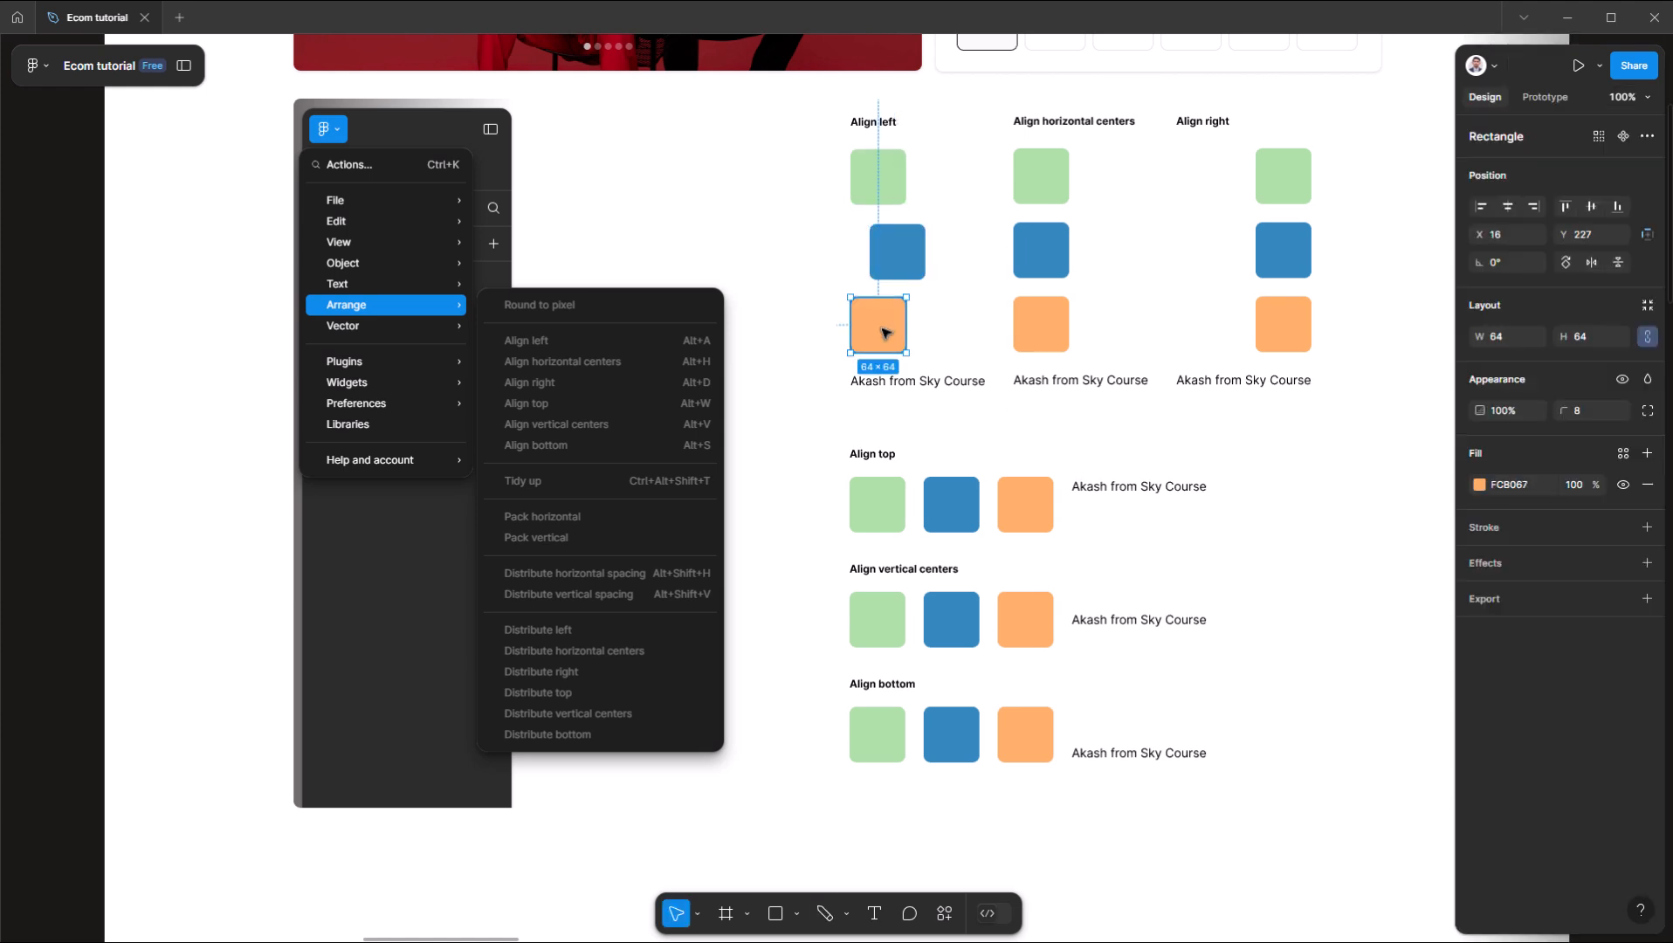
pyautogui.moveTo(884, 332); pyautogui.dragTo(891, 332)
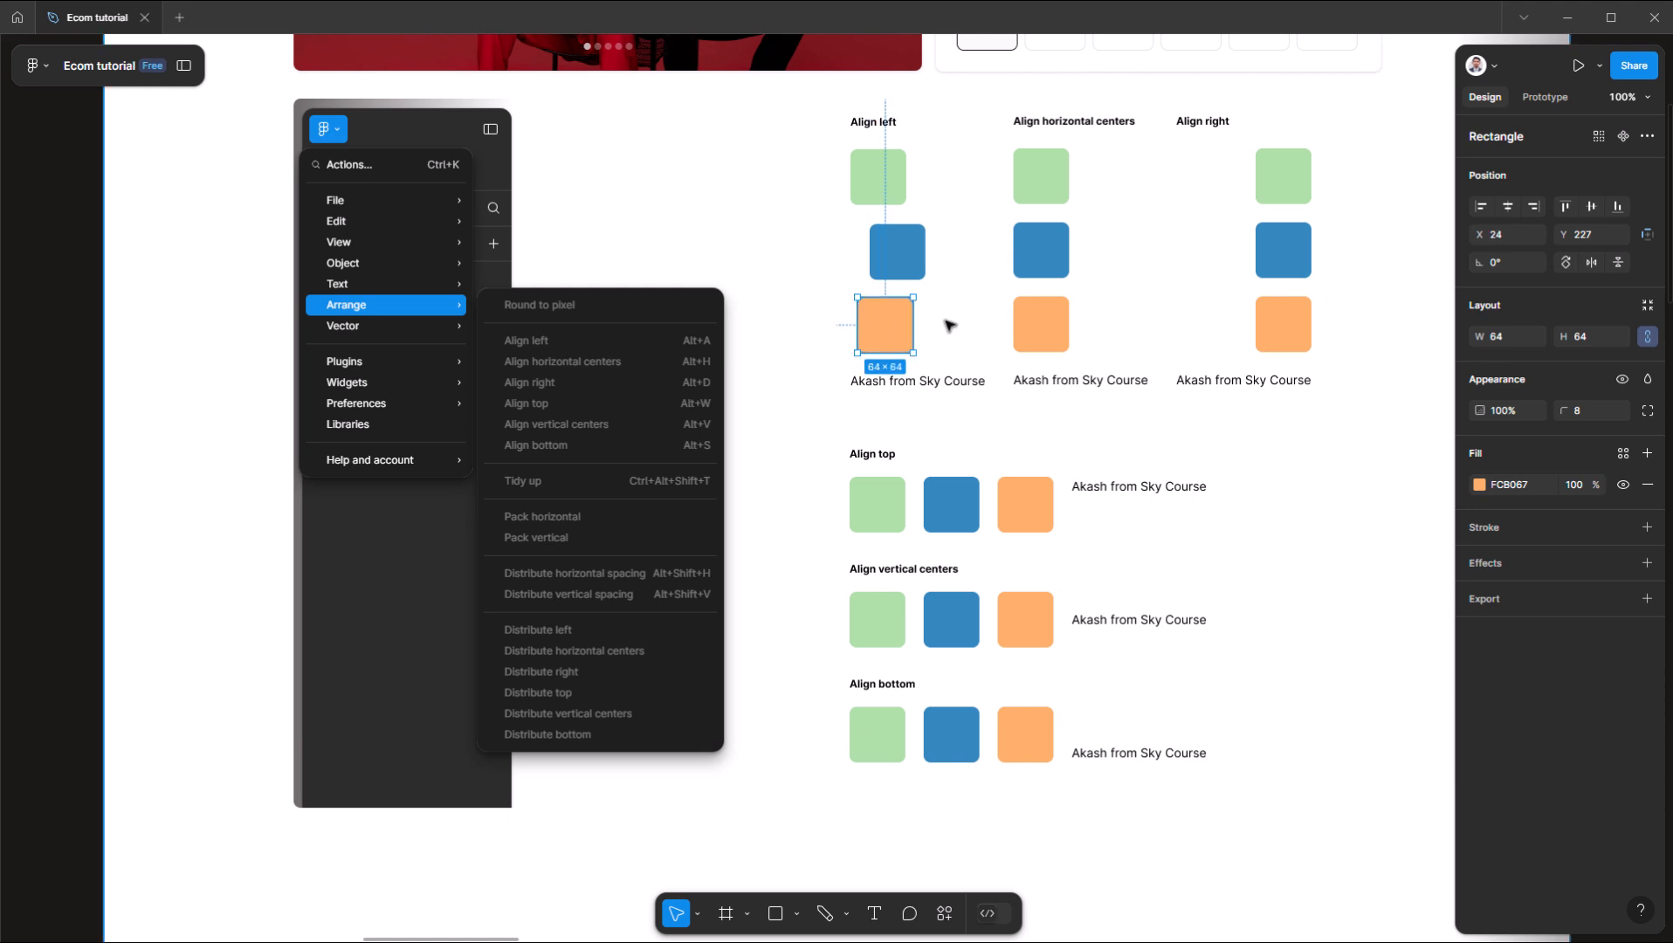
# - Align the green, blue and orange squares of the Align left group to their left edges
pyautogui.keyDown('shift'); pyautogui.click(898, 252); pyautogui.keyUp('shift')
pyautogui.keyDown('shift'); pyautogui.click(879, 178); pyautogui.keyUp('shift')
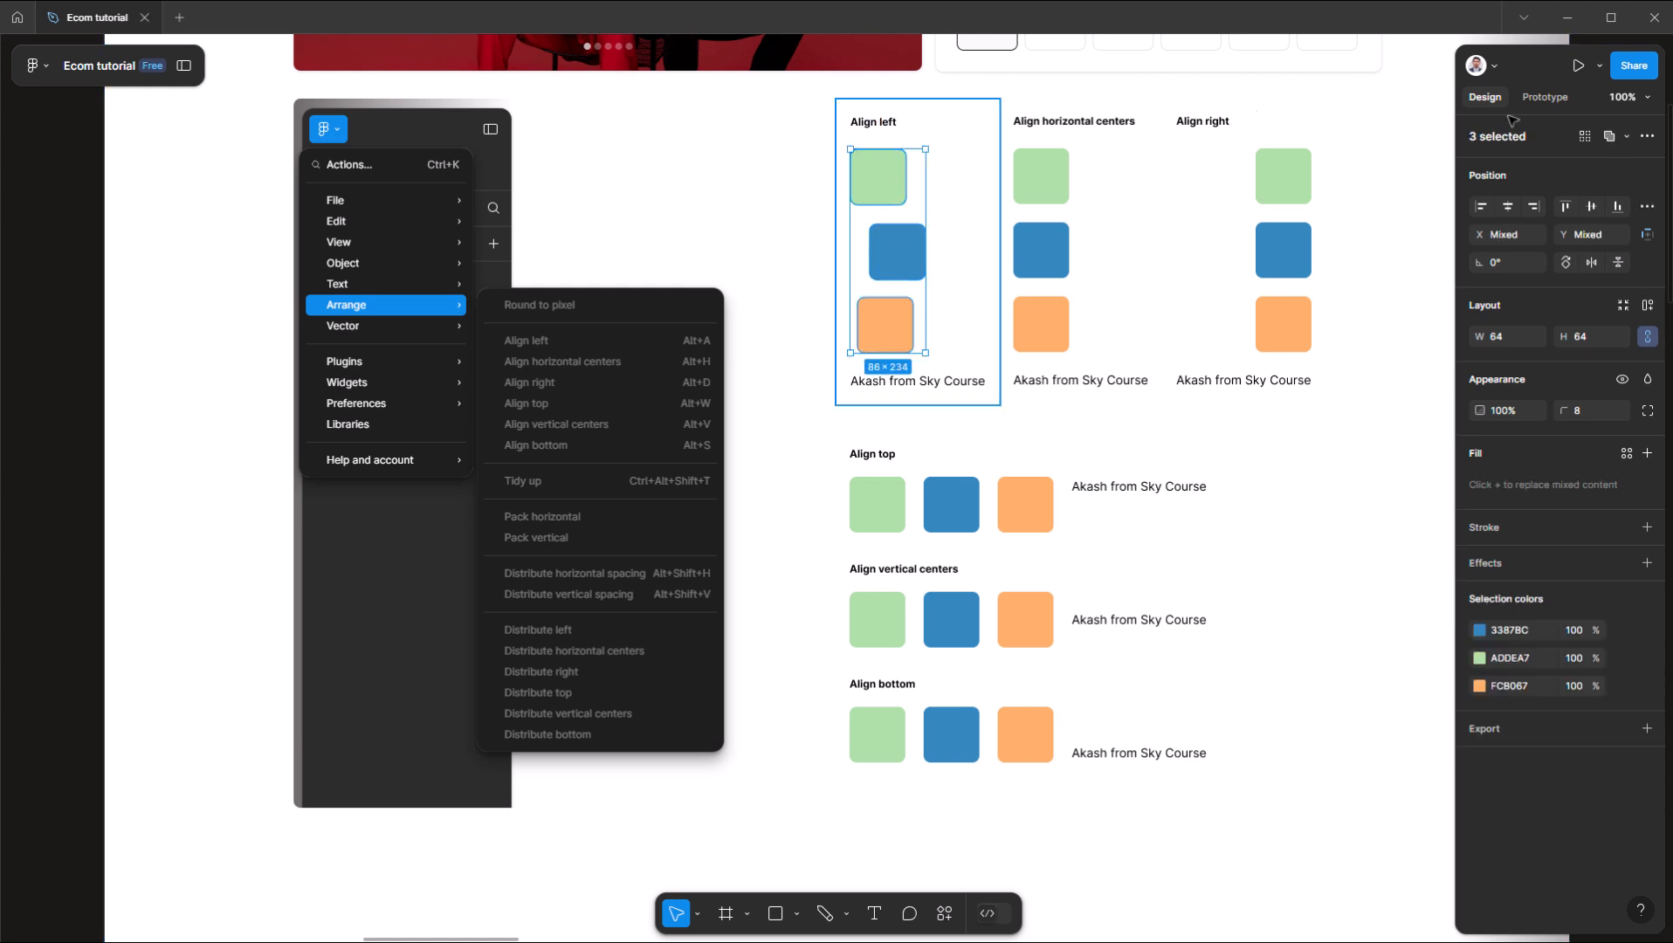
pyautogui.click(1478, 211)
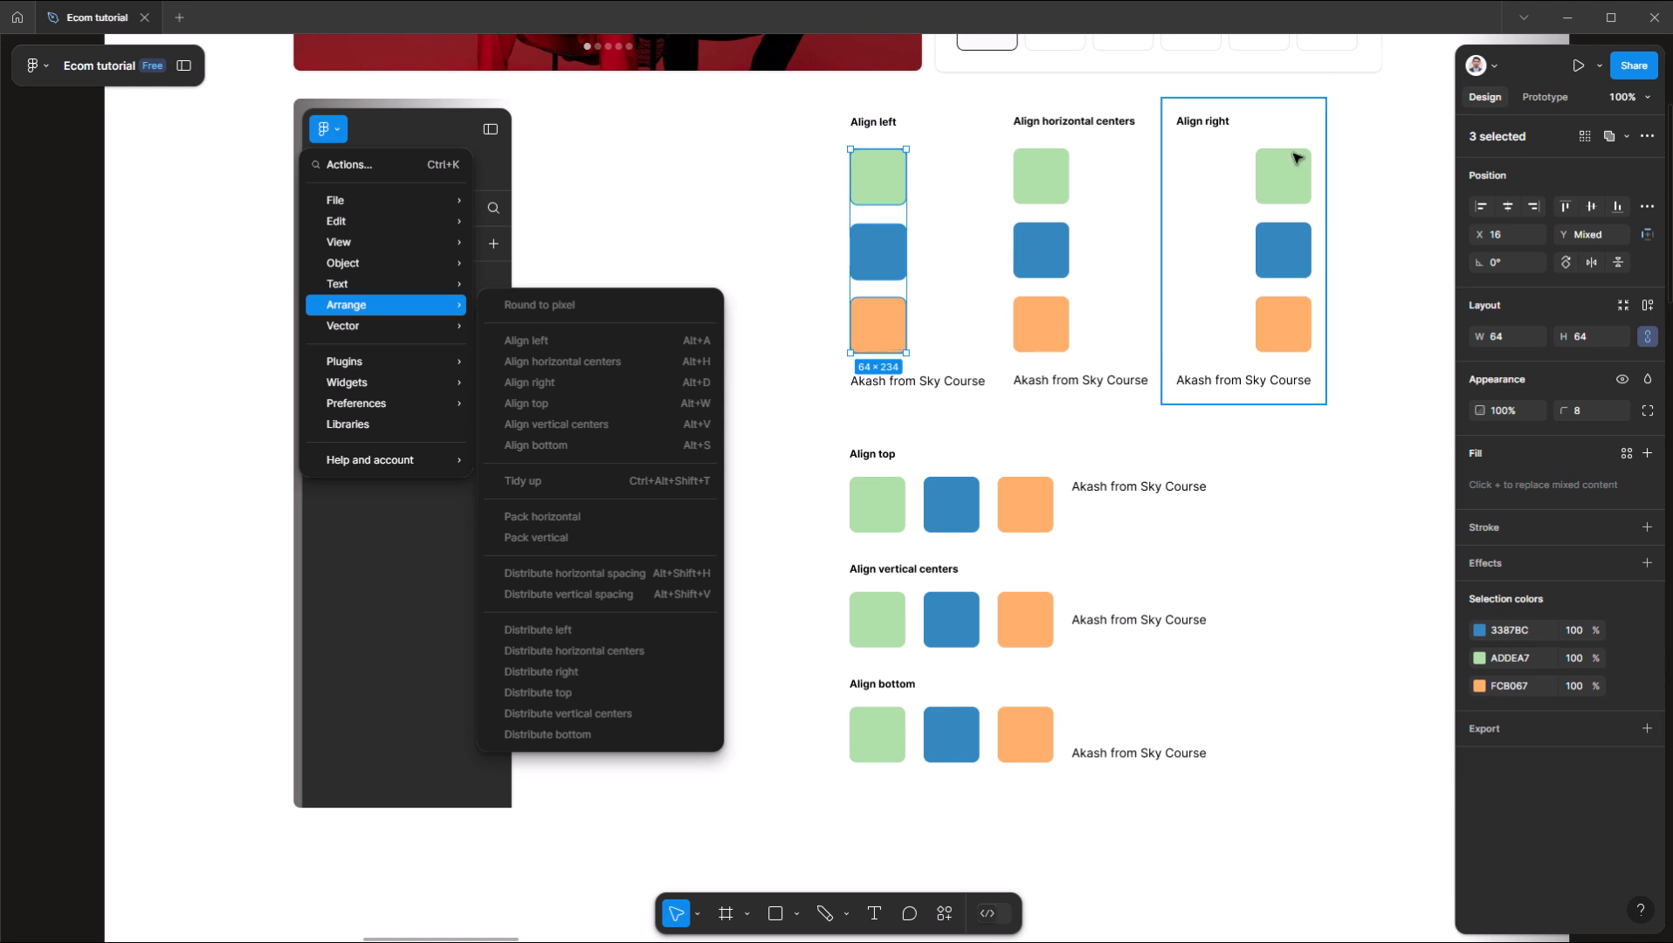
pyautogui.click(1297, 157)
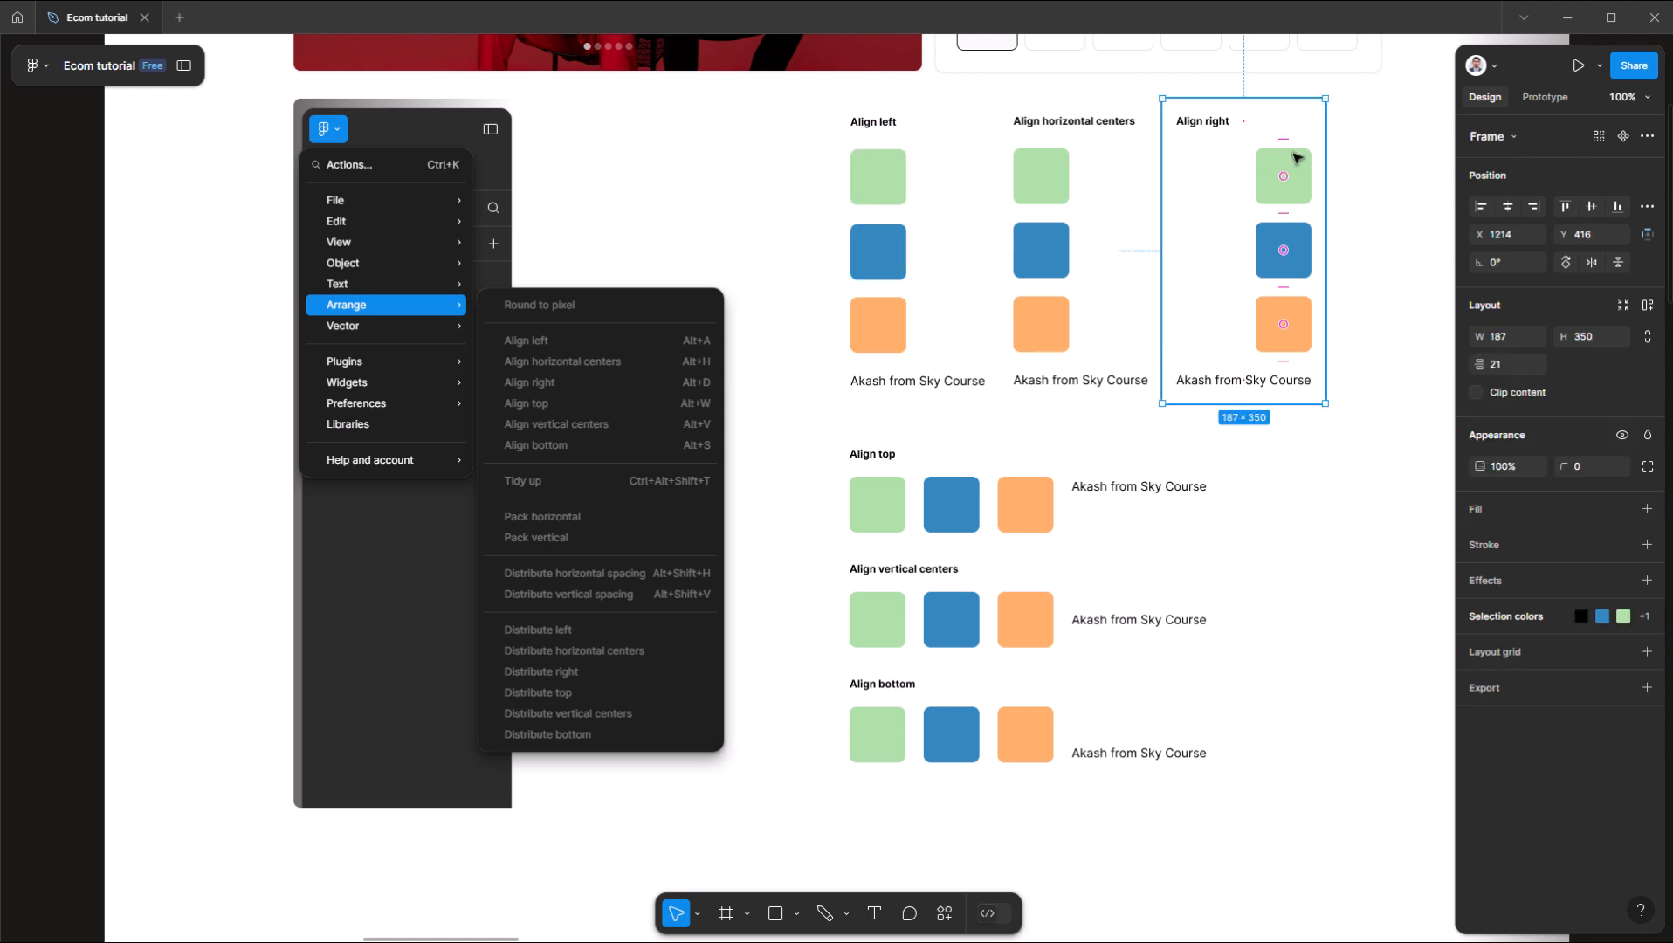
pyautogui.click(1214, 124)
pyautogui.keyDown('shift'); pyautogui.click(1275, 175); pyautogui.keyUp('shift')
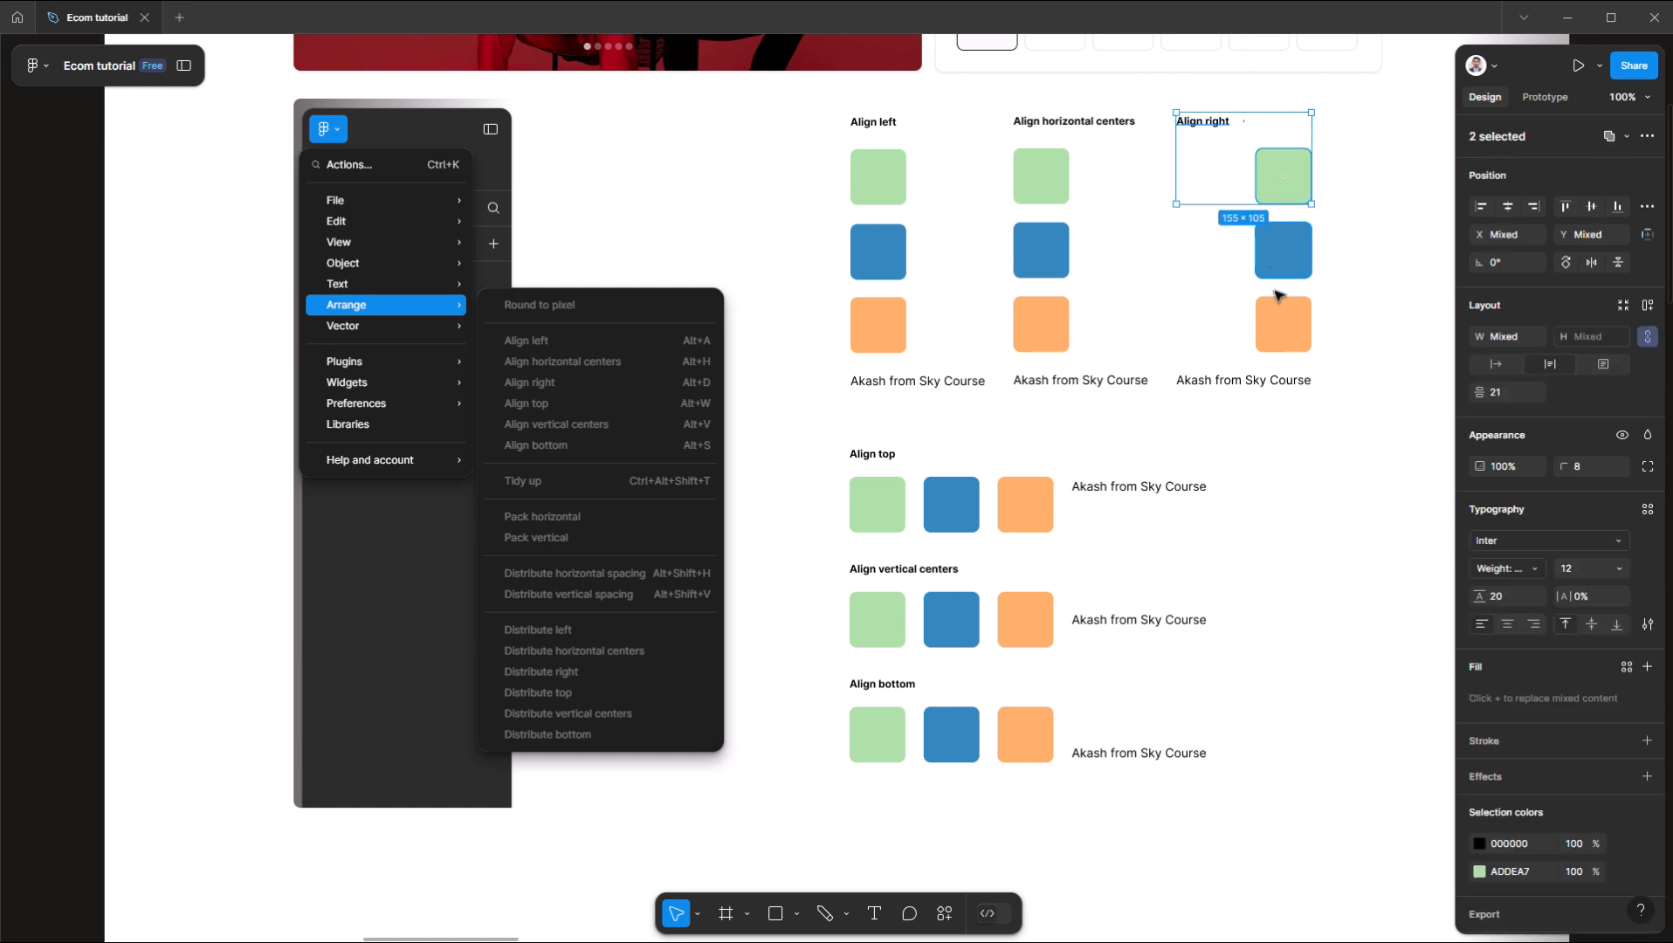
pyautogui.keyDown('shift'); pyautogui.click(1281, 249); pyautogui.keyUp('shift')
pyautogui.keyDown('shift'); pyautogui.click(1275, 334); pyautogui.keyUp('shift')
pyautogui.keyDown('shift'); pyautogui.click(1279, 380); pyautogui.keyUp('shift')
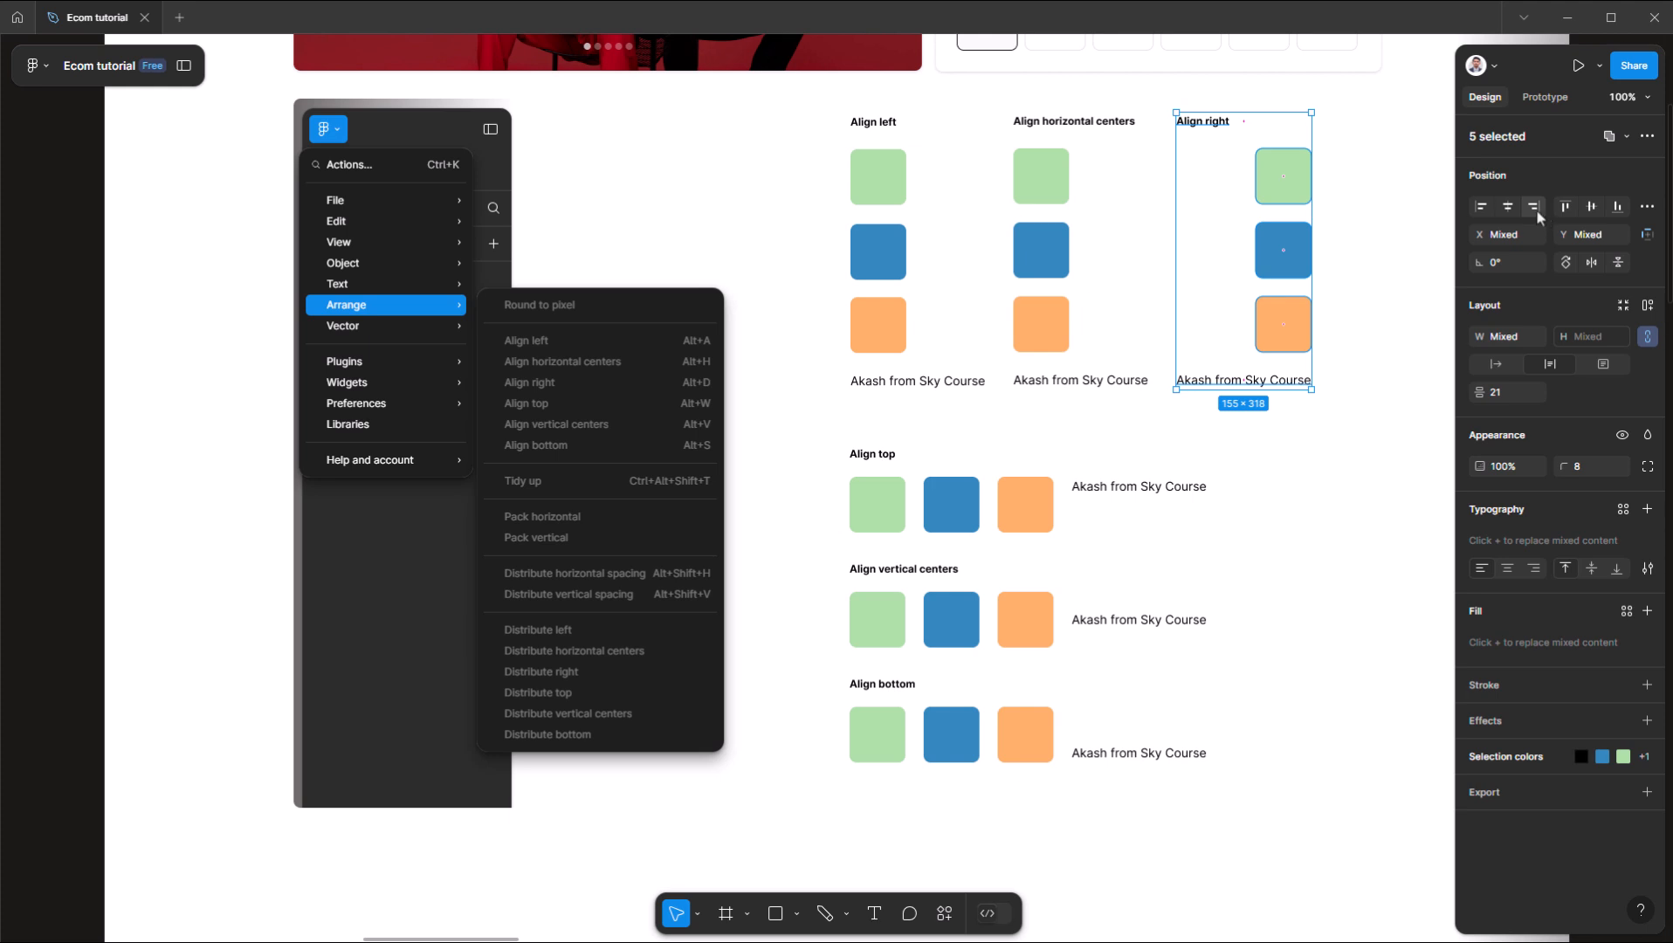
# - Set the Align right heading's text box to auto width
pyautogui.doubleClick(1208, 124)
pyautogui.press('Escape')
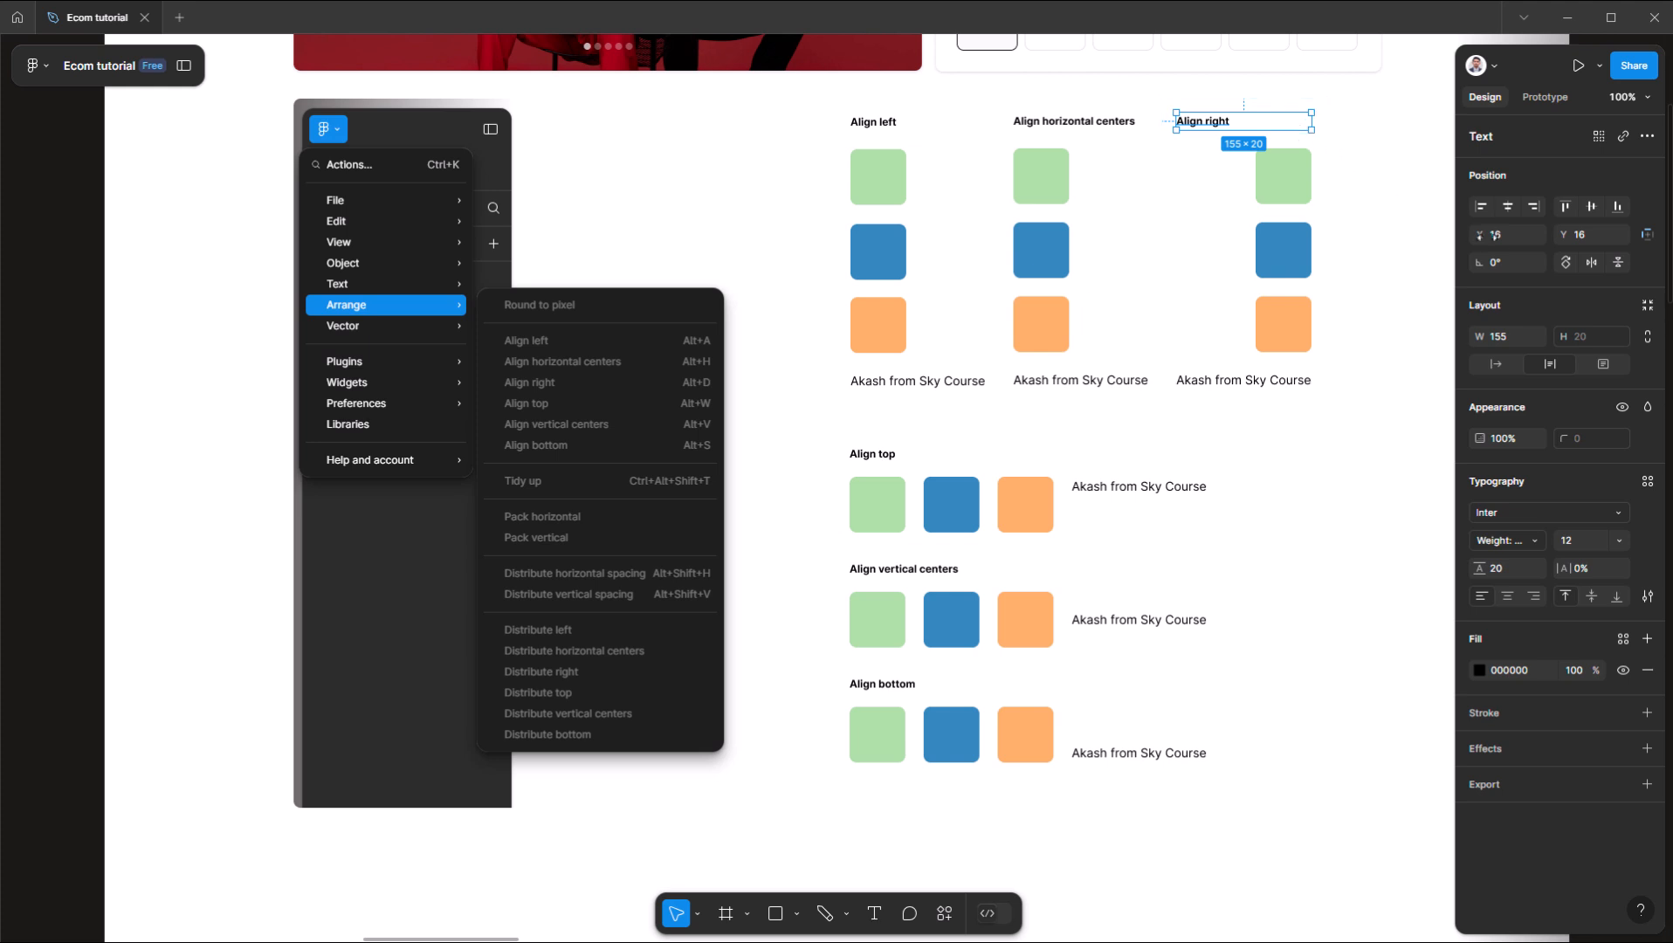
pyautogui.click(1495, 361)
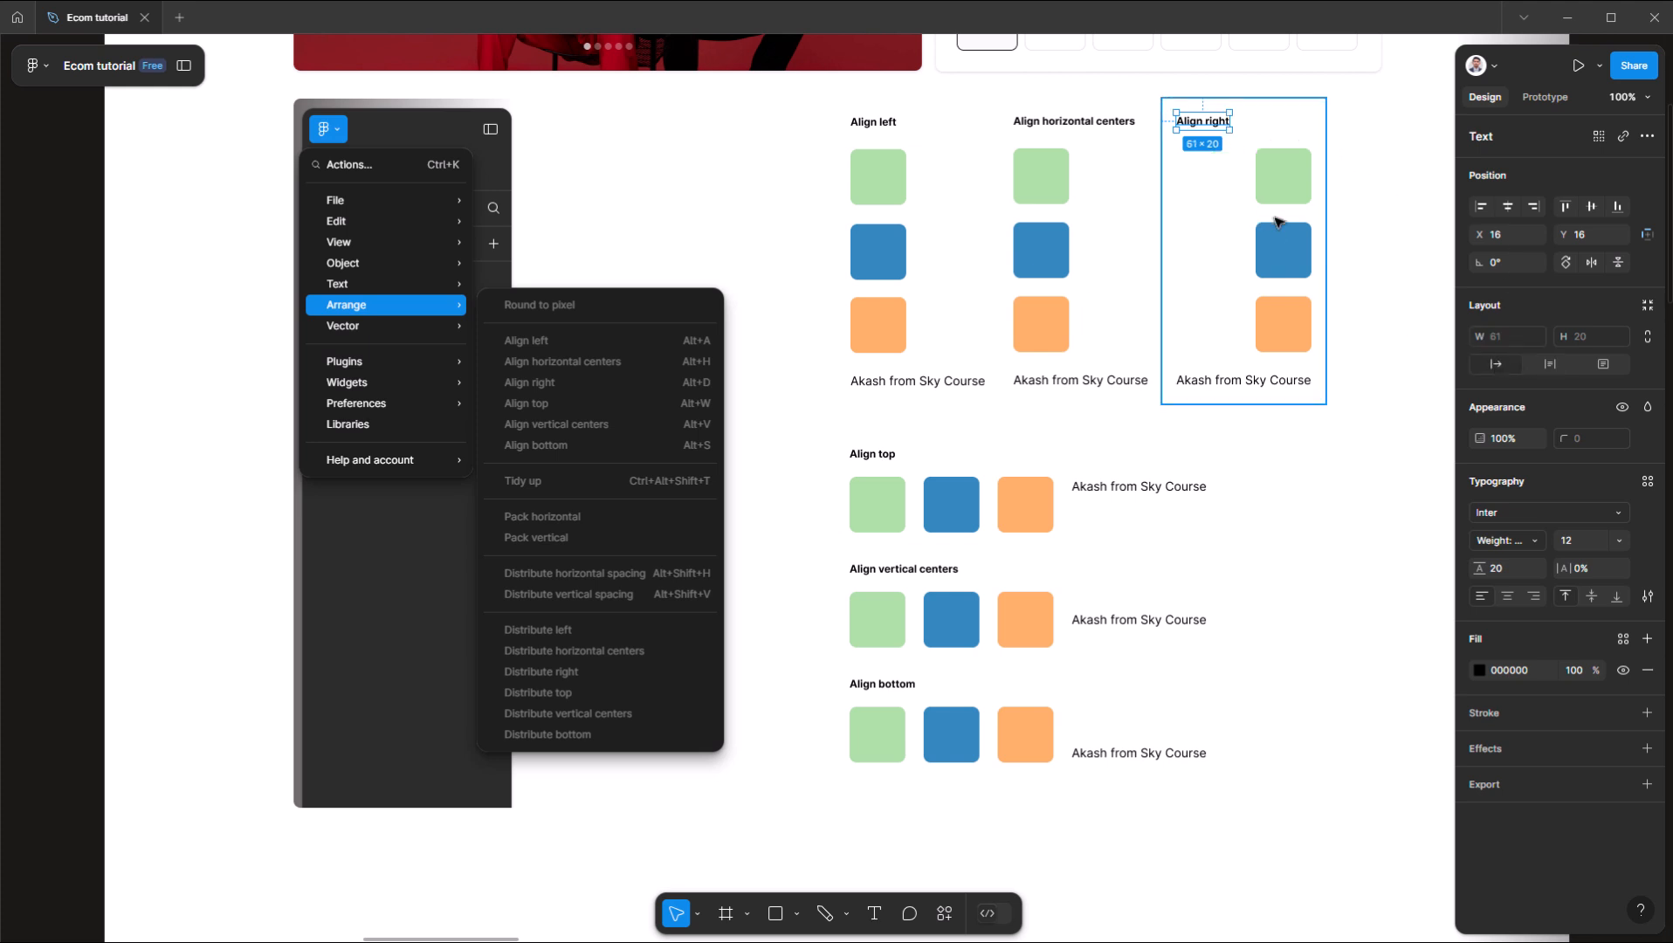
# - Align the heading, three squares and caption of the Align right group to their right edges, and deselect them
pyautogui.keyDown('shift'); pyautogui.click(1287, 177); pyautogui.keyUp('shift')
pyautogui.keyDown('shift'); pyautogui.click(1287, 250); pyautogui.keyUp('shift')
pyautogui.keyDown('shift'); pyautogui.click(1296, 320); pyautogui.keyUp('shift')
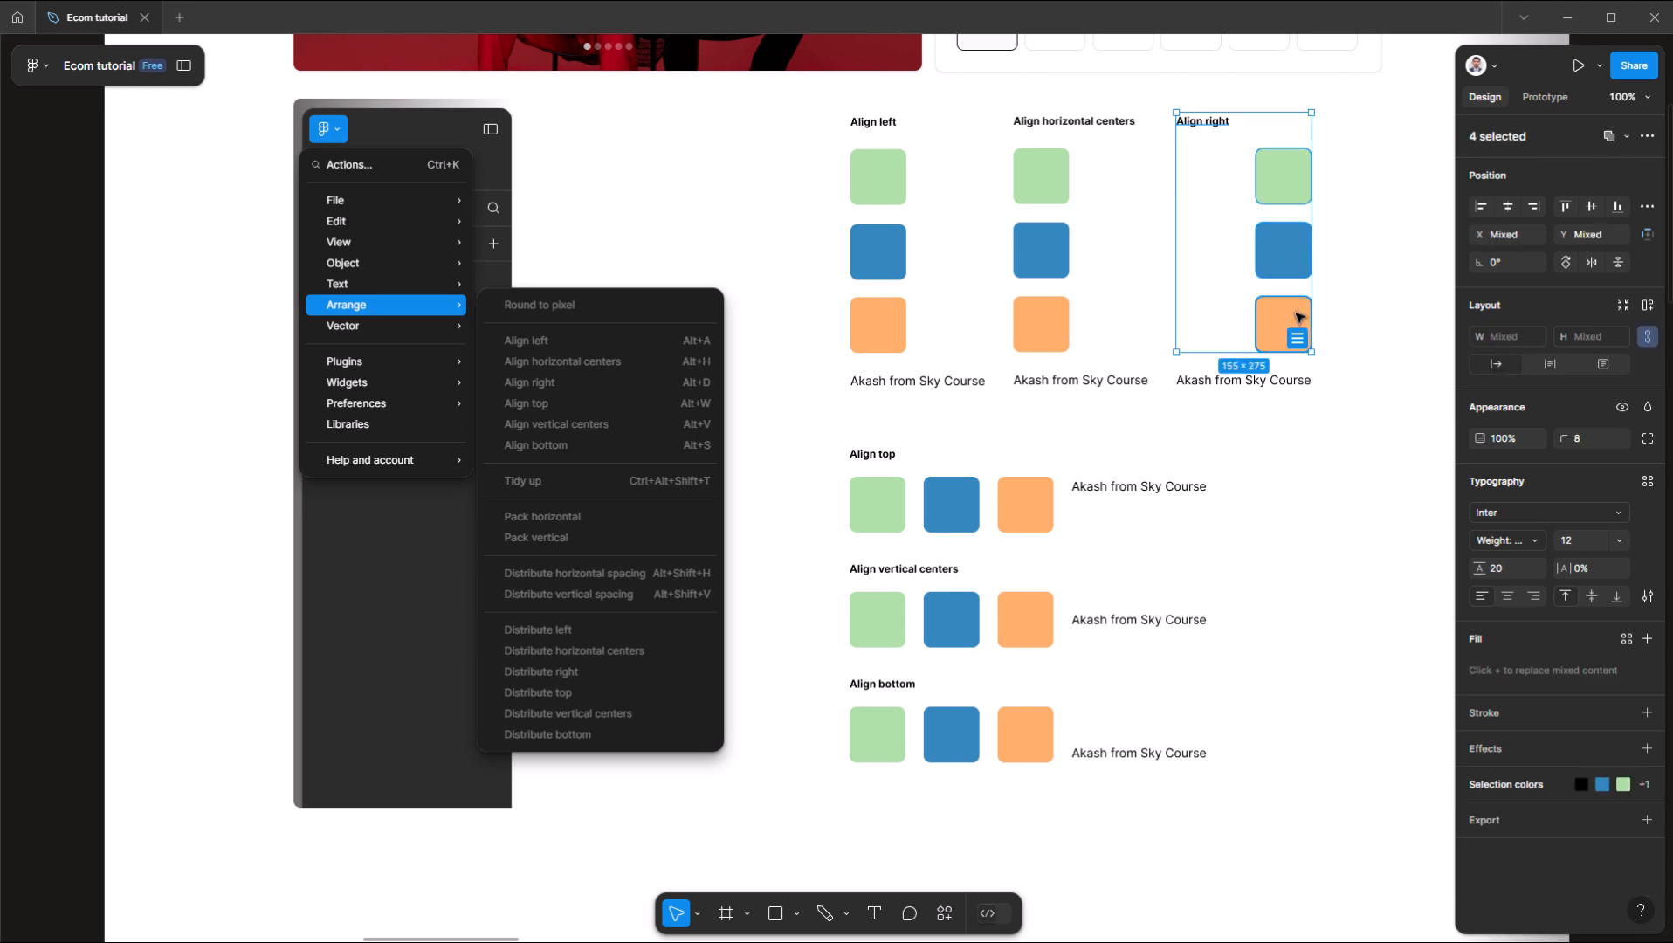
pyautogui.keyDown('shift'); pyautogui.click(1289, 384); pyautogui.keyUp('shift')
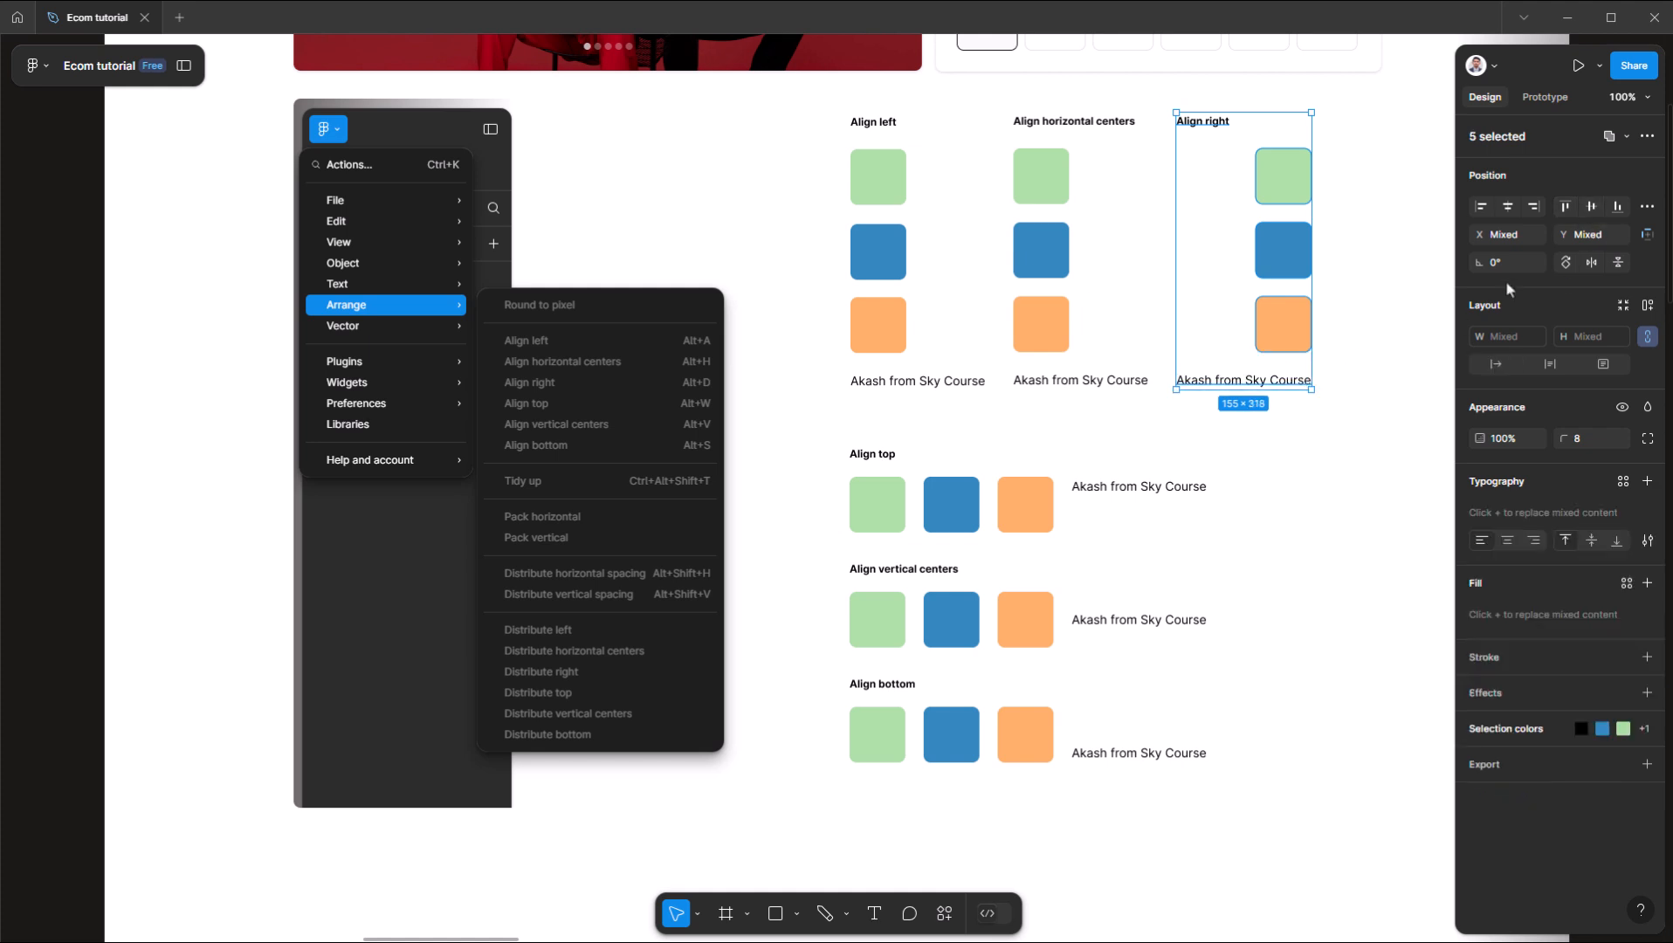
pyautogui.click(1534, 208)
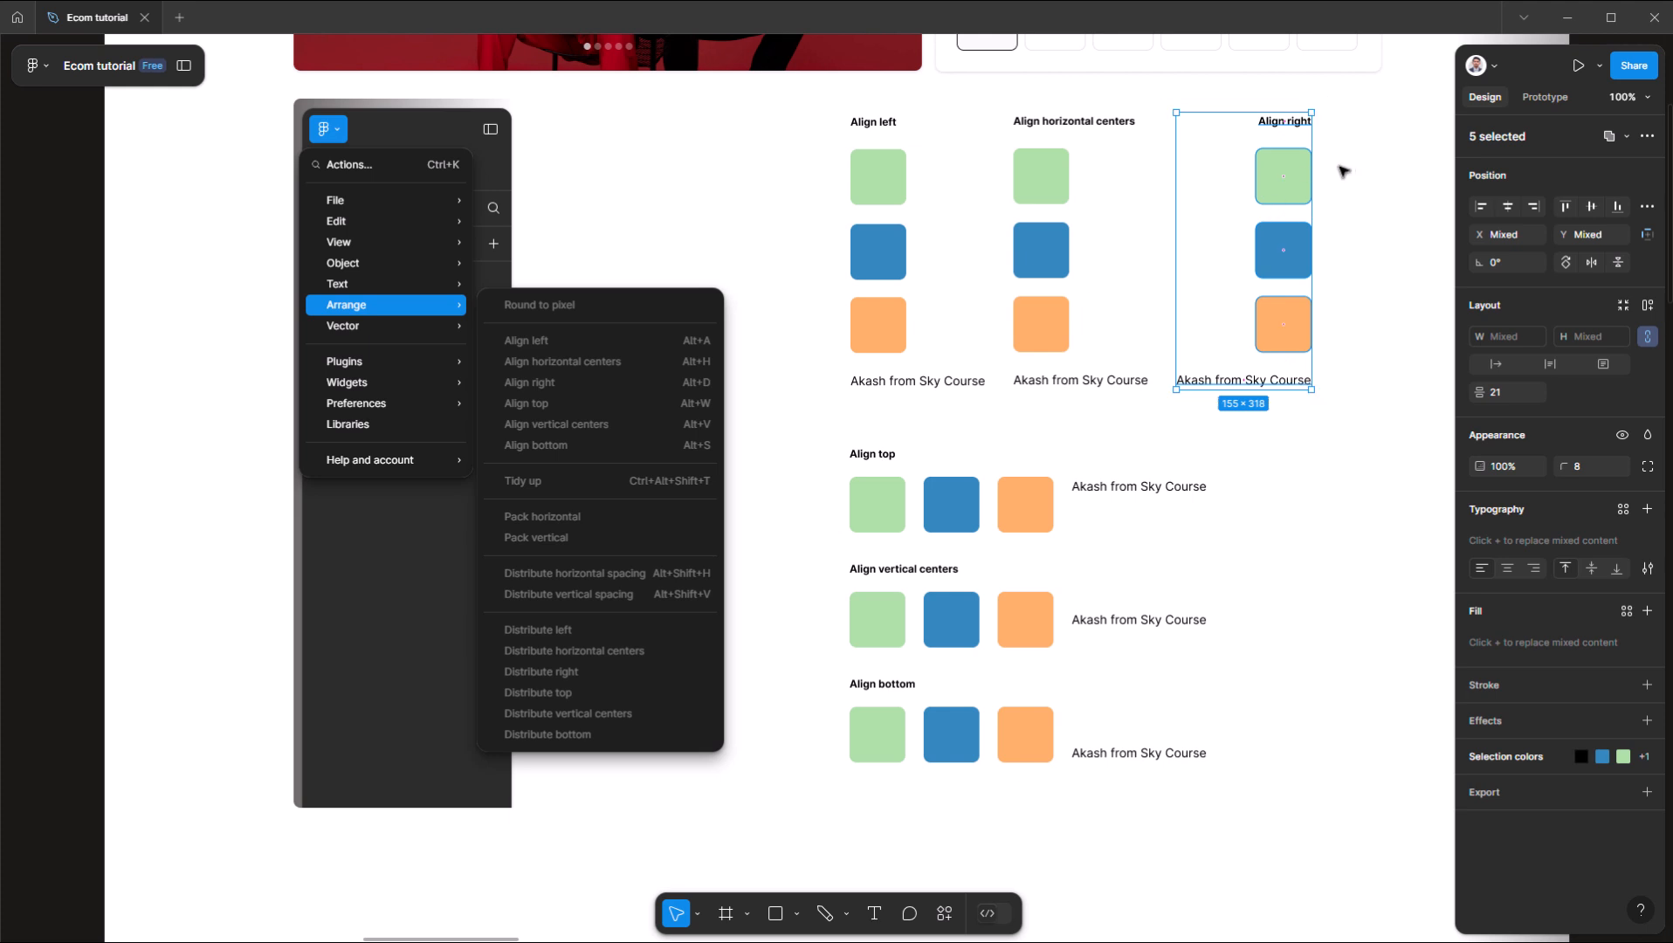
pyautogui.click(1346, 202)
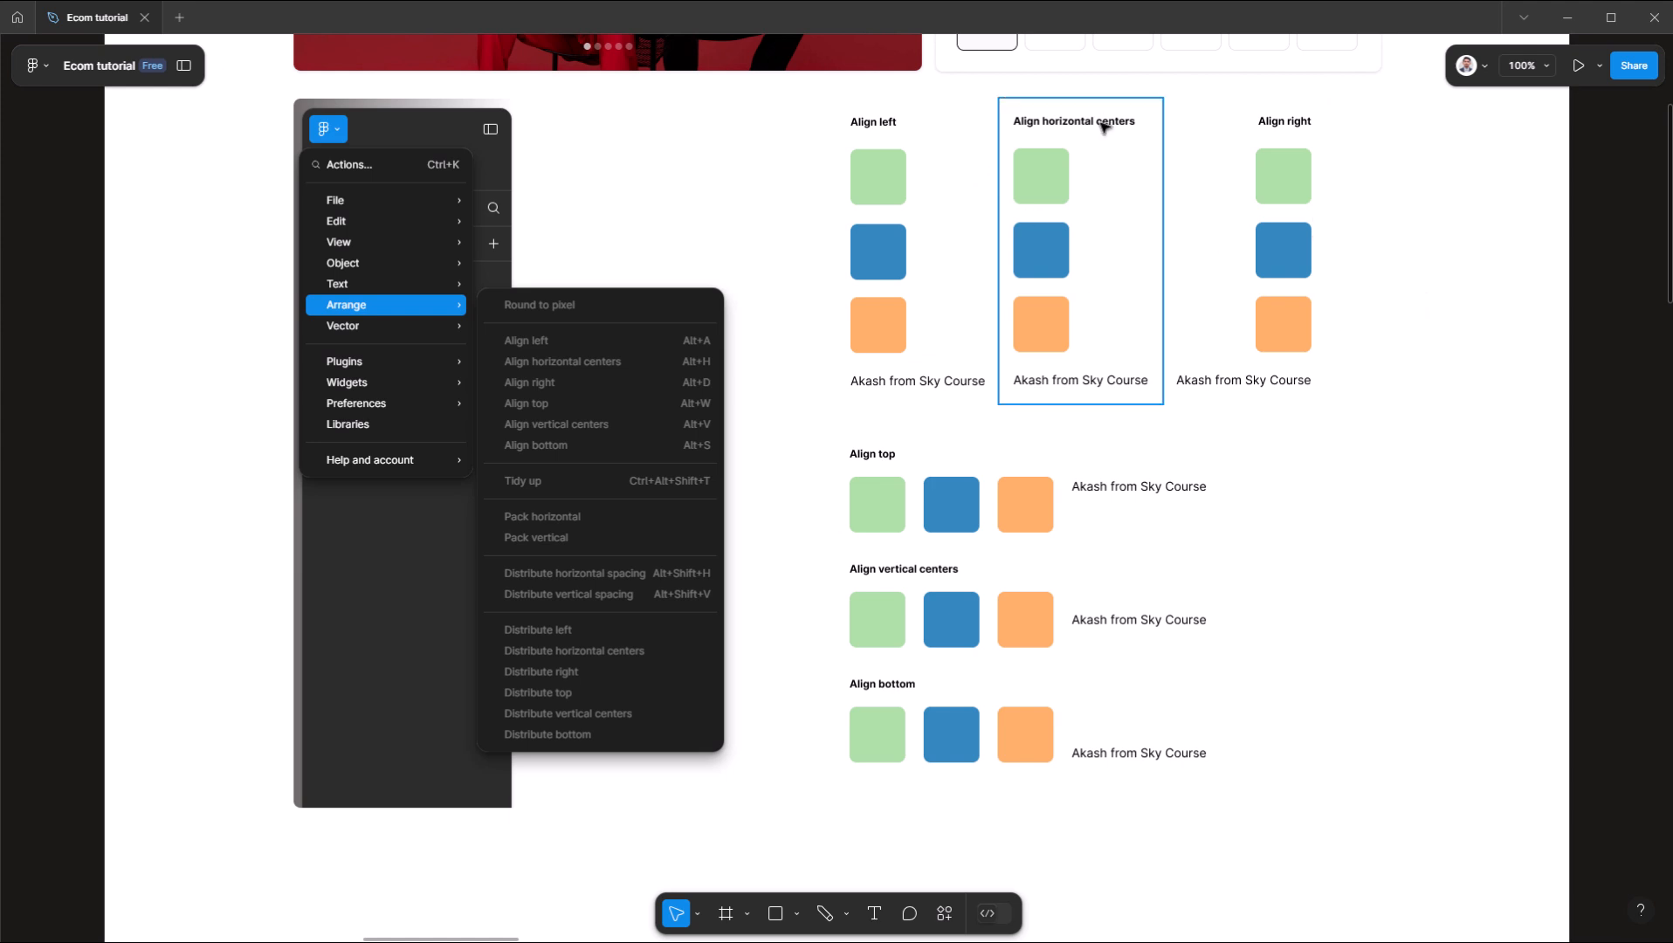
# - Align the heading and three squares of the Align horizontal centers group on their horizontal centers
pyautogui.click(1085, 152)
pyautogui.click(1090, 126)
pyautogui.keyDown('shift'); pyautogui.click(1056, 176); pyautogui.keyUp('shift')
pyautogui.keyDown('shift'); pyautogui.click(1056, 251); pyautogui.keyUp('shift')
pyautogui.keyDown('shift'); pyautogui.click(1051, 313); pyautogui.keyUp('shift')
pyautogui.click(1508, 206)
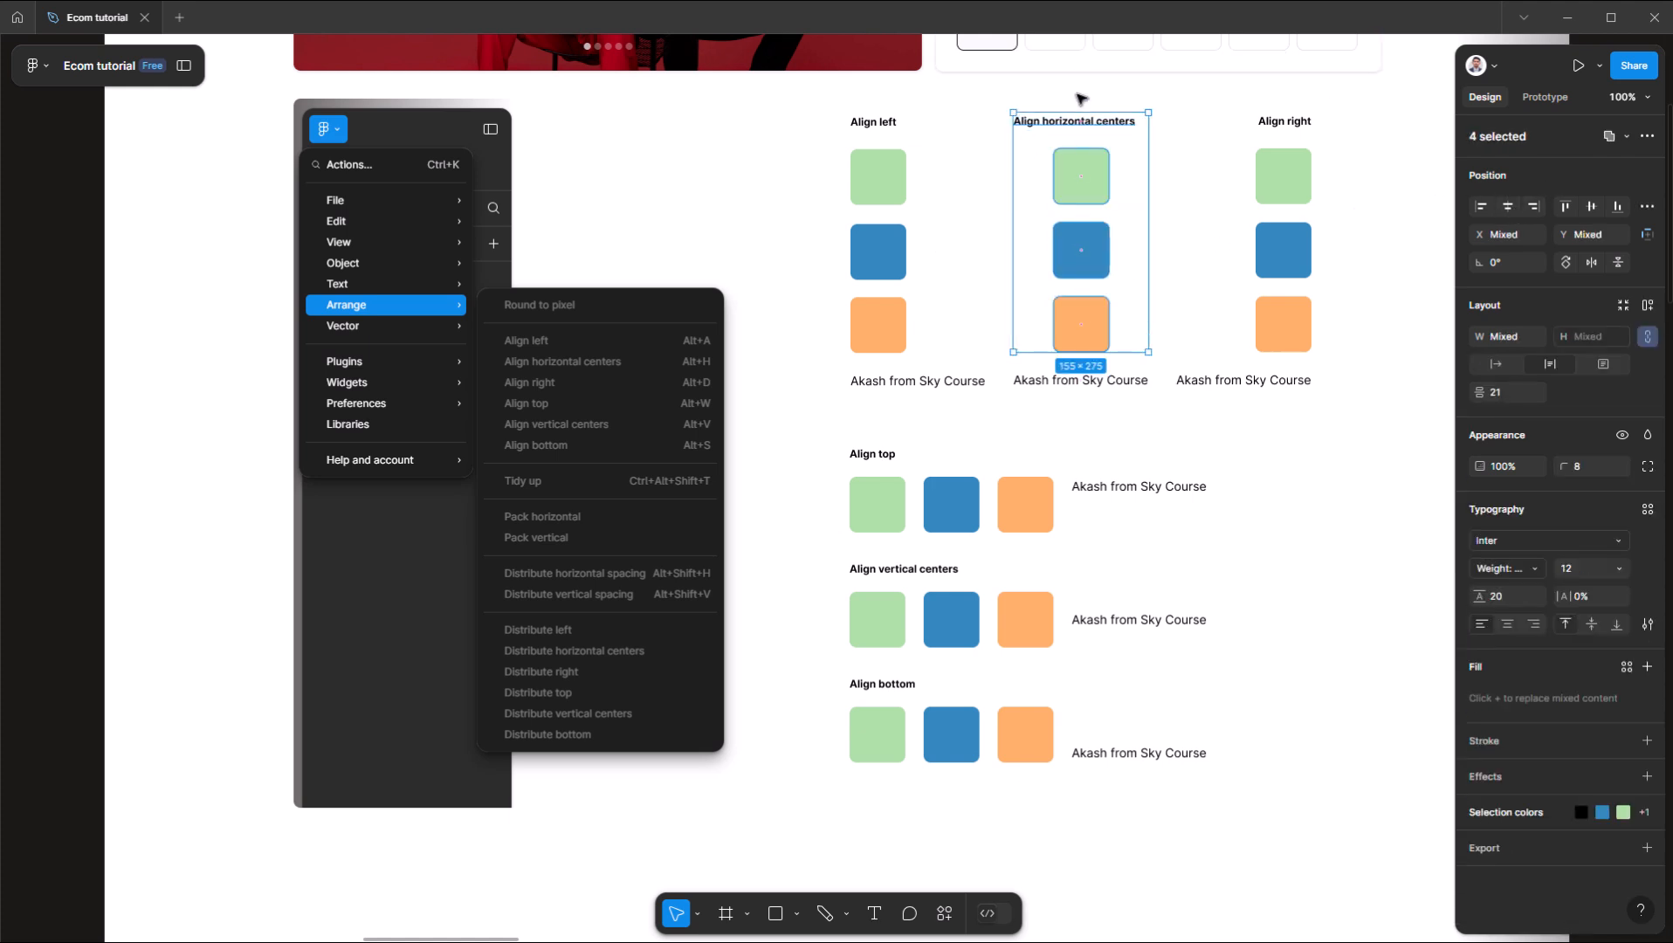
# - Sketch vertical pencil marks down the middle of the Align horizontal centers group, and undo them
pyautogui.click(1093, 252)
pyautogui.press('p')
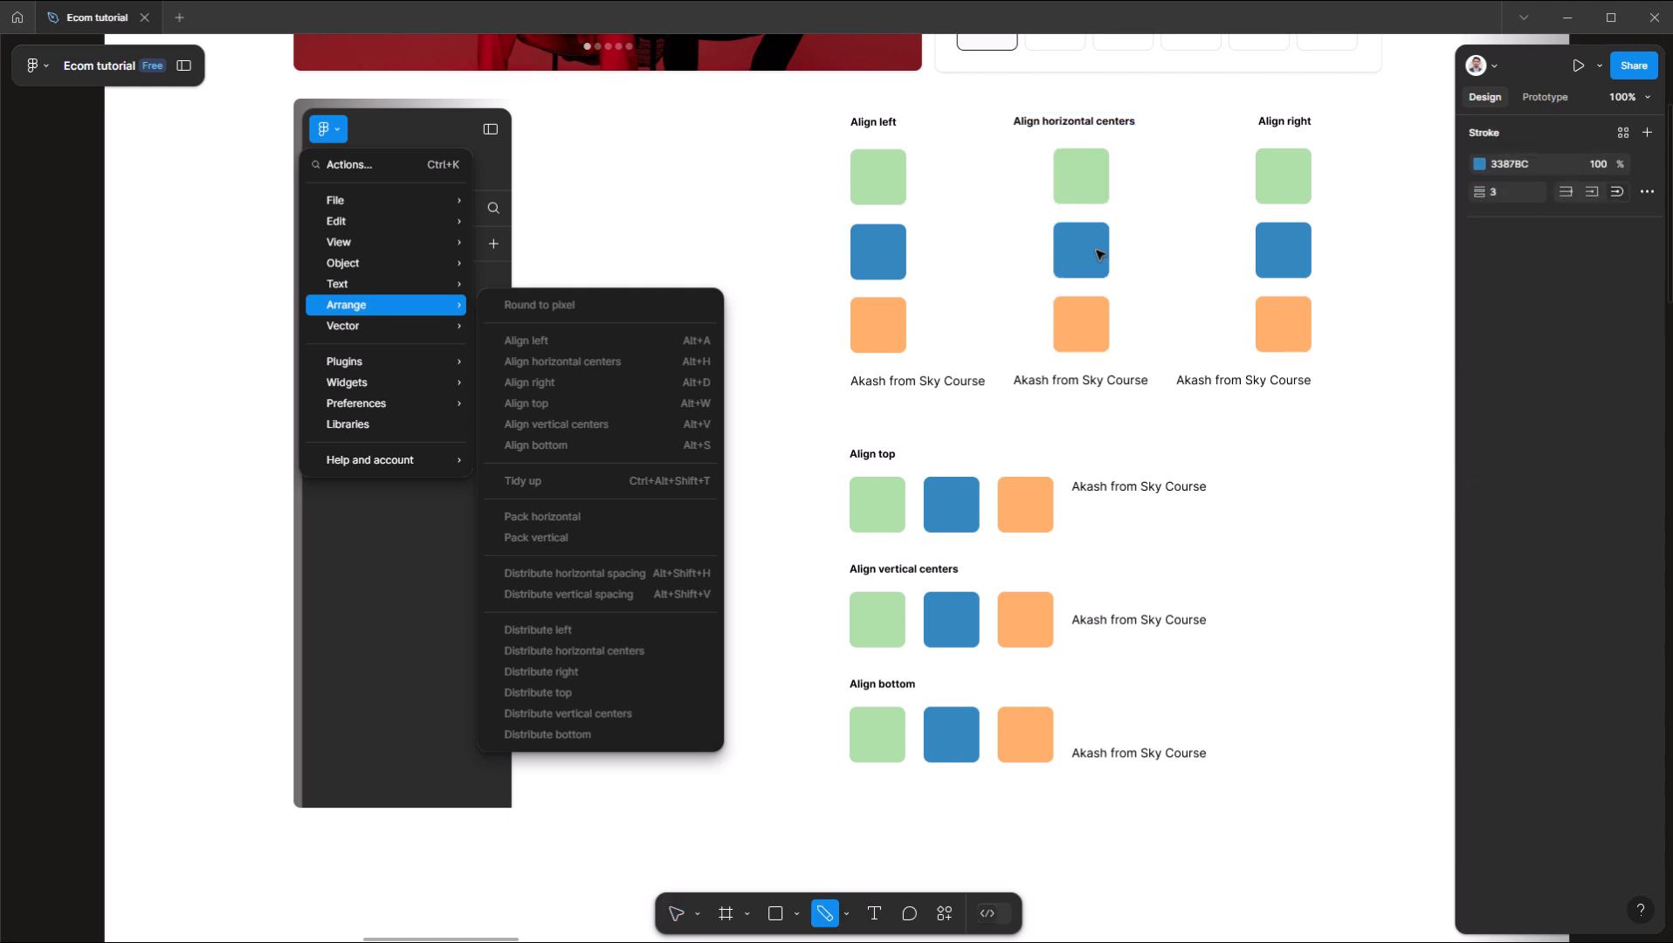
pyautogui.click(1071, 102)
pyautogui.click(1078, 143)
pyautogui.click(1088, 351)
pyautogui.hotkey('ctrl', 'z')
pyautogui.hotkey('ctrl', 'z')
pyautogui.hotkey('ctrl', 'z')
# - Sketch pencil lines along the top edges of the Align top row's squares, and undo them
pyautogui.moveTo(838, 478); pyautogui.dragTo(908, 477)
pyautogui.moveTo(998, 474); pyautogui.dragTo(1070, 470)
pyautogui.hotkey('ctrl', 'z')
pyautogui.hotkey('ctrl', 'z')
pyautogui.press('v')
# - In the Align top row, move the blue square about 16 px down and lower the caption text
pyautogui.click(971, 516)
pyautogui.click(971, 515)
pyautogui.moveTo(971, 516); pyautogui.dragTo(974, 528)
pyautogui.click(1118, 494)
pyautogui.moveTo(1148, 491); pyautogui.dragTo(1150, 521)
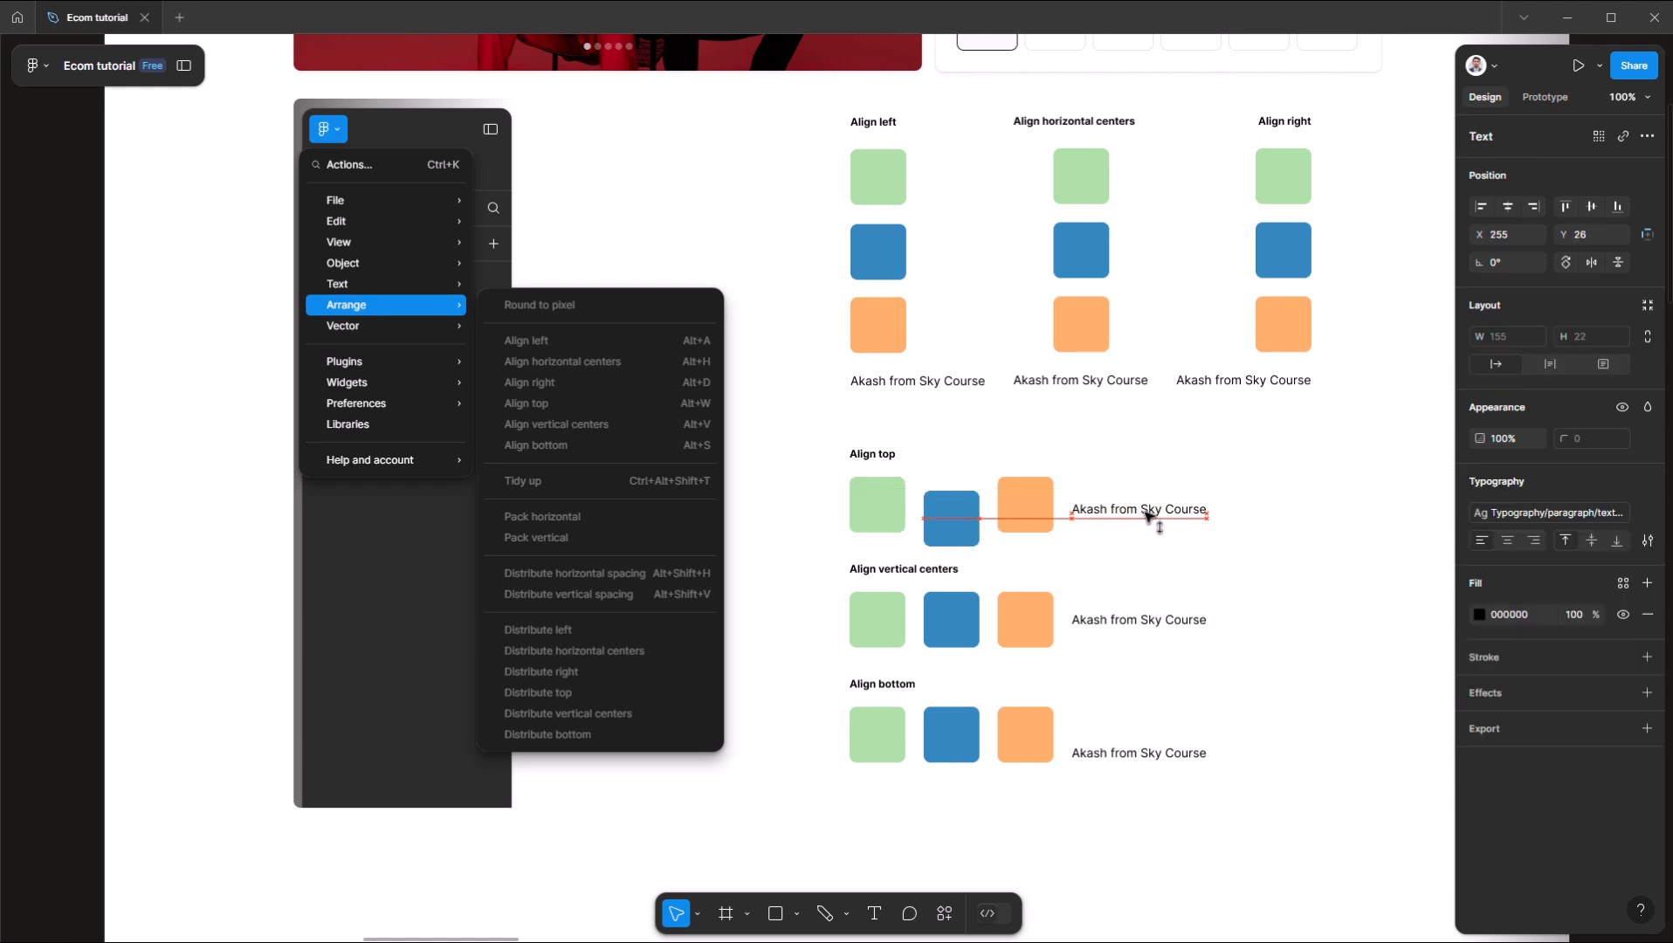
# - Align the three squares and the caption of the Align top row to their top edges
pyautogui.keyDown('shift'); pyautogui.click(1032, 506); pyautogui.keyUp('shift')
pyautogui.keyDown('shift'); pyautogui.click(970, 531); pyautogui.keyUp('shift')
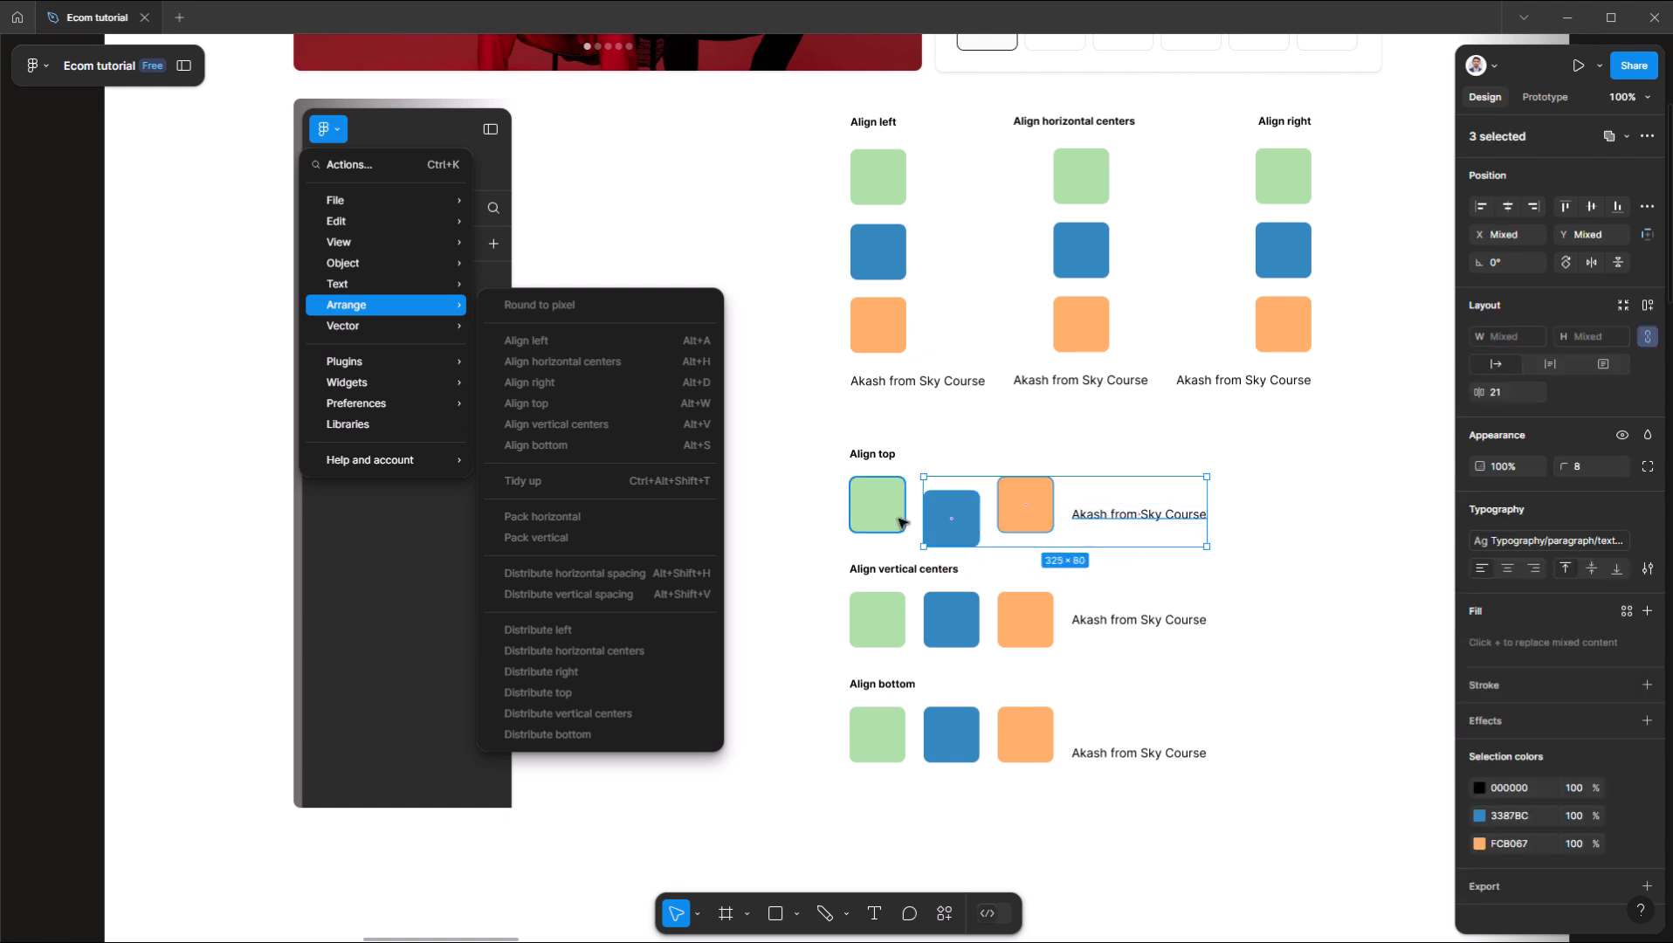
pyautogui.keyDown('shift'); pyautogui.click(900, 521); pyautogui.keyUp('shift')
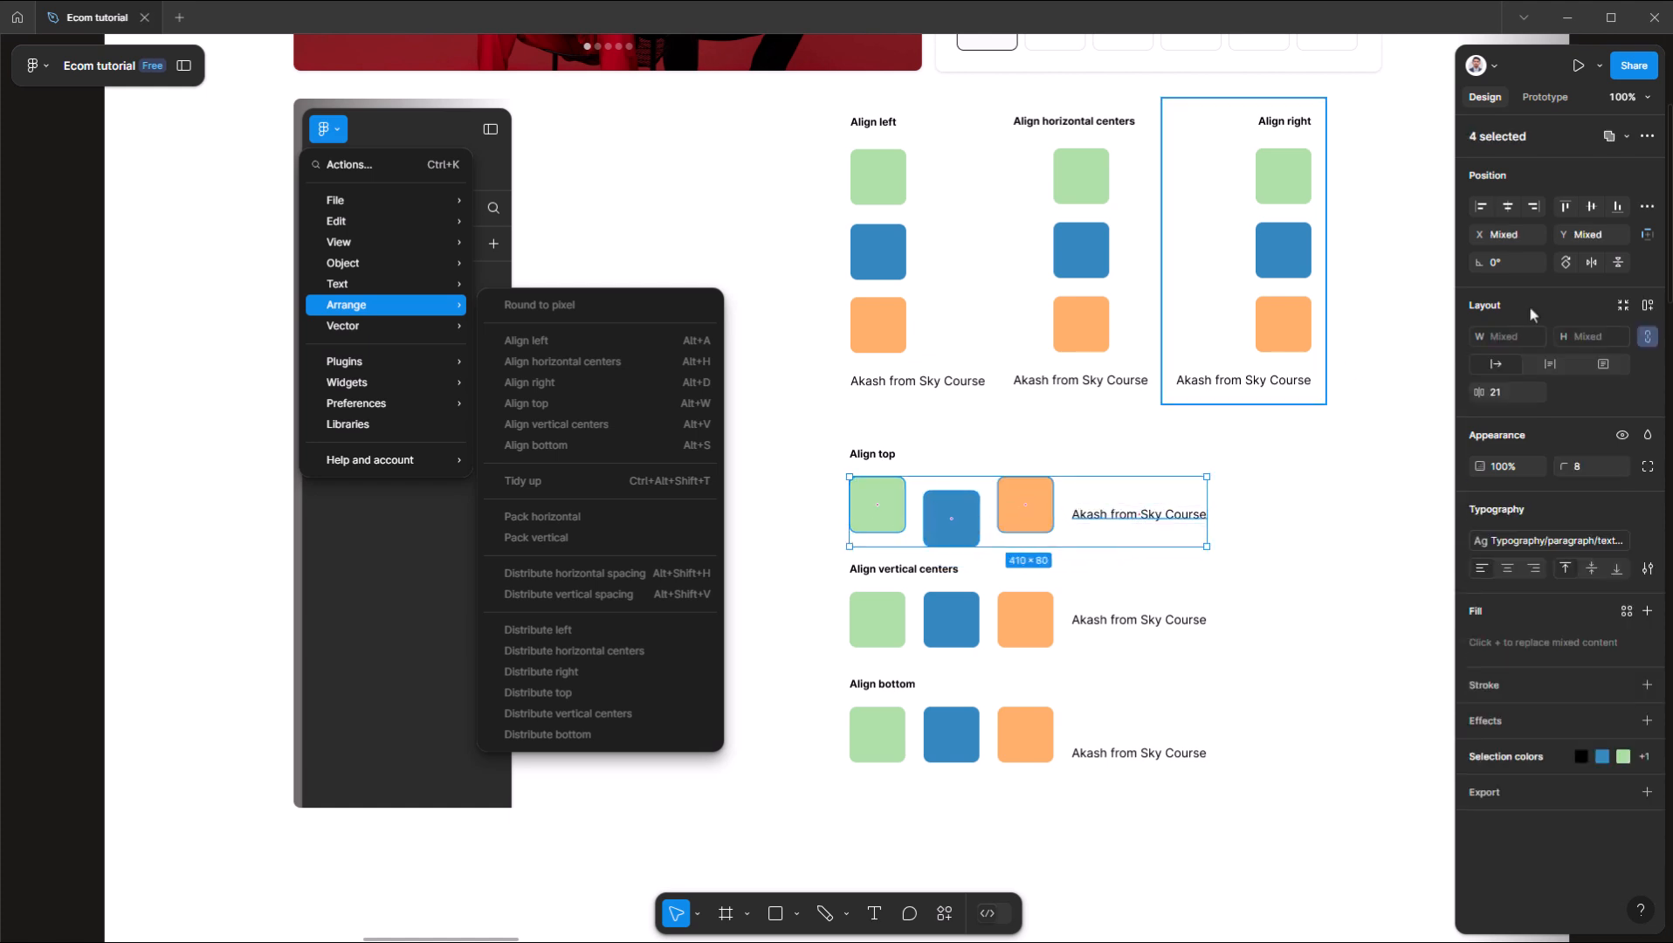
pyautogui.click(1568, 207)
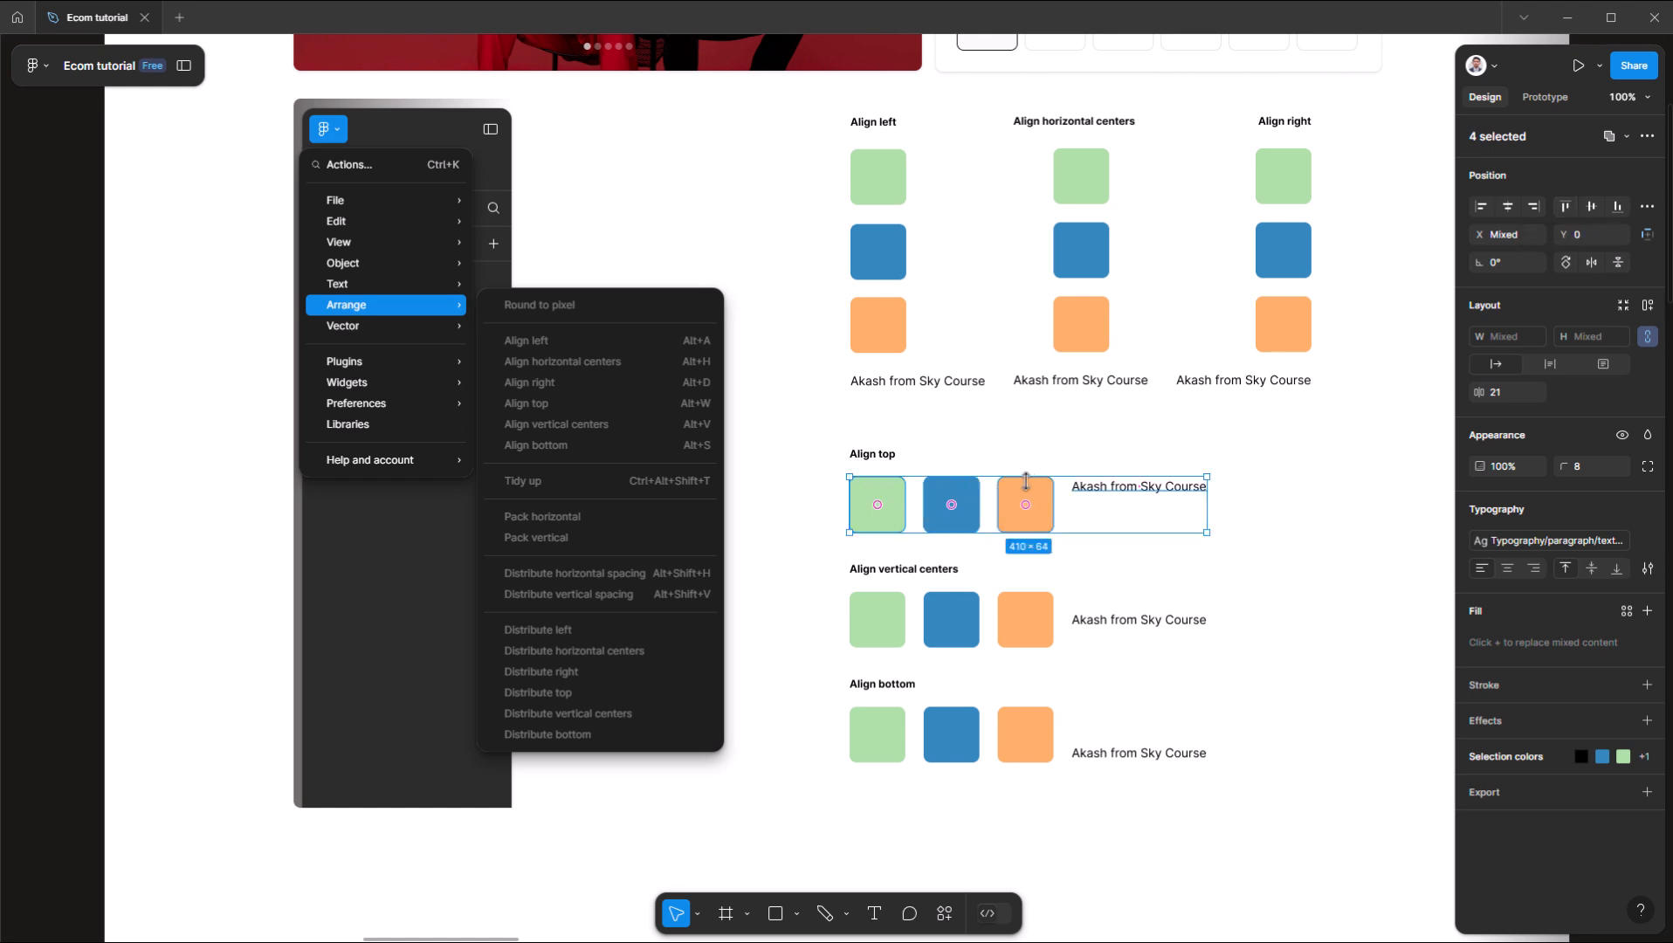
# - Move the caption text of the Align vertical centers row down to Y 42
pyautogui.click(889, 635)
pyautogui.keyDown('shift'); pyautogui.click(956, 630); pyautogui.keyUp('shift')
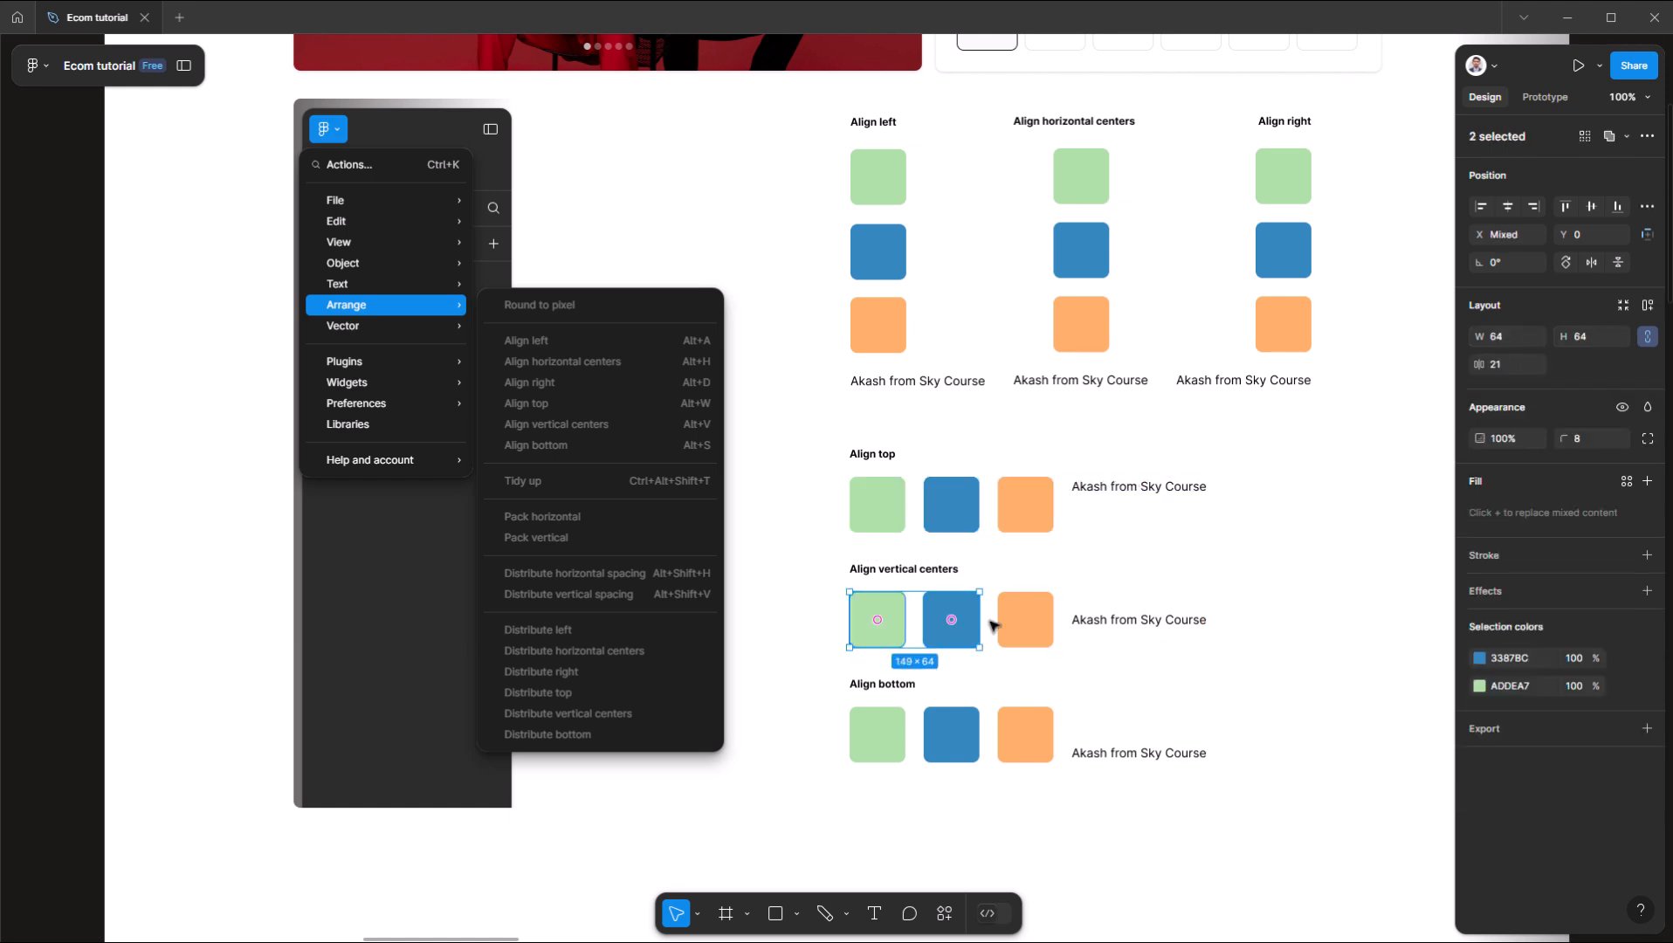
pyautogui.click(1147, 626)
pyautogui.doubleClick(1149, 631)
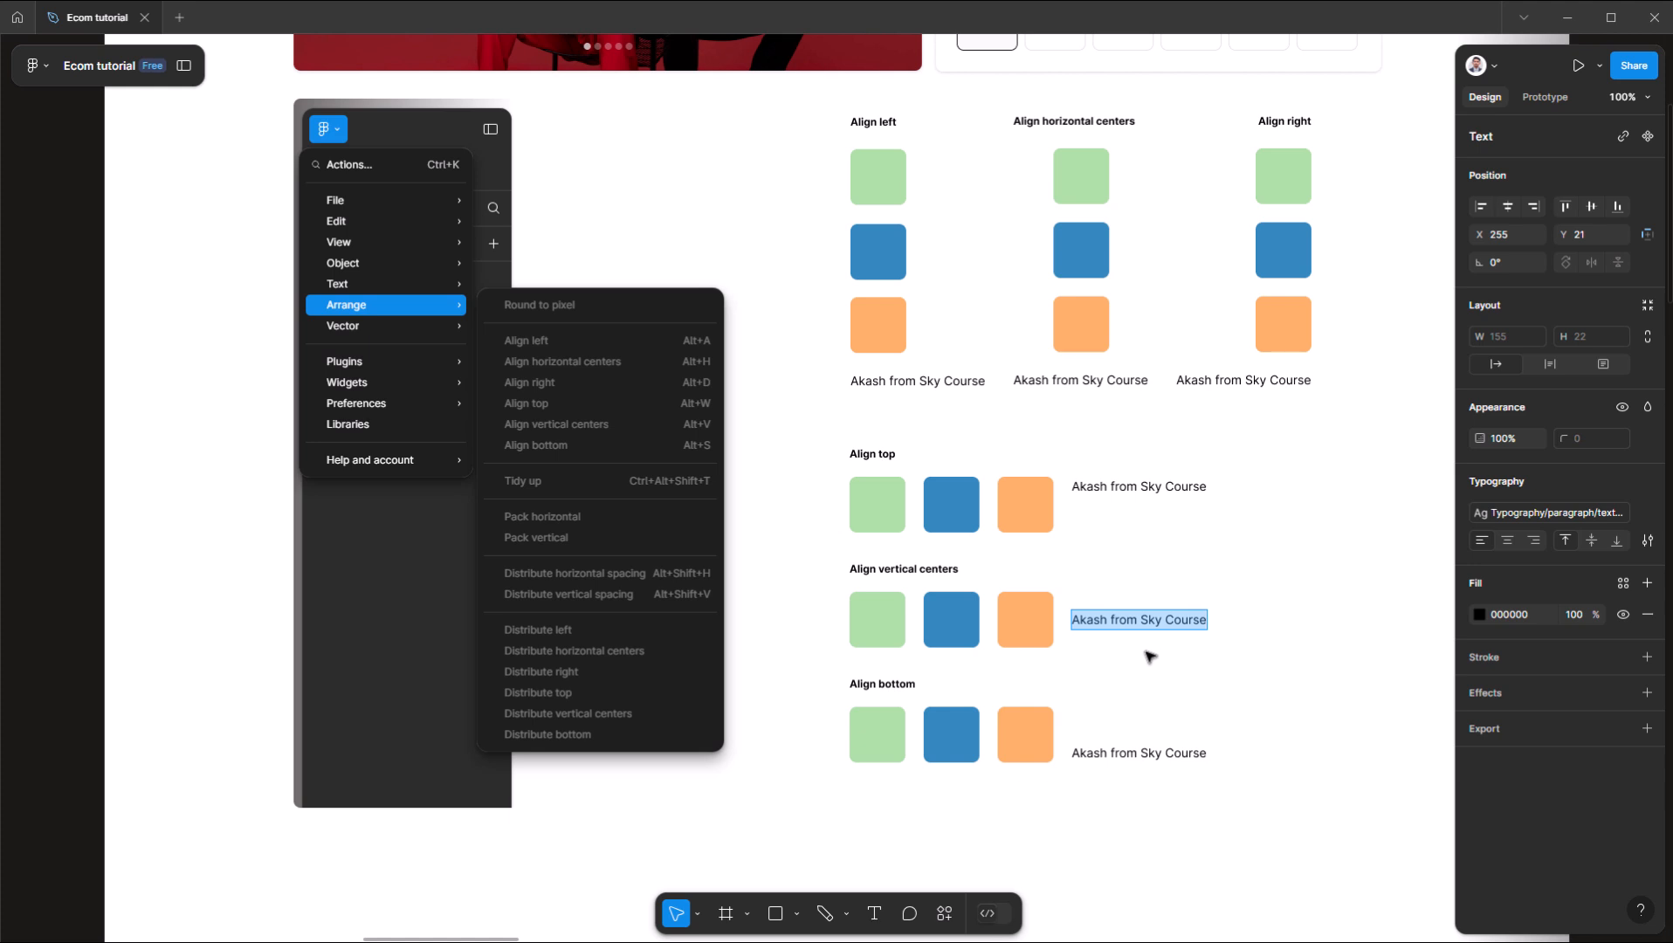
pyautogui.press('Escape')
pyautogui.moveTo(1158, 626); pyautogui.dragTo(1162, 644)
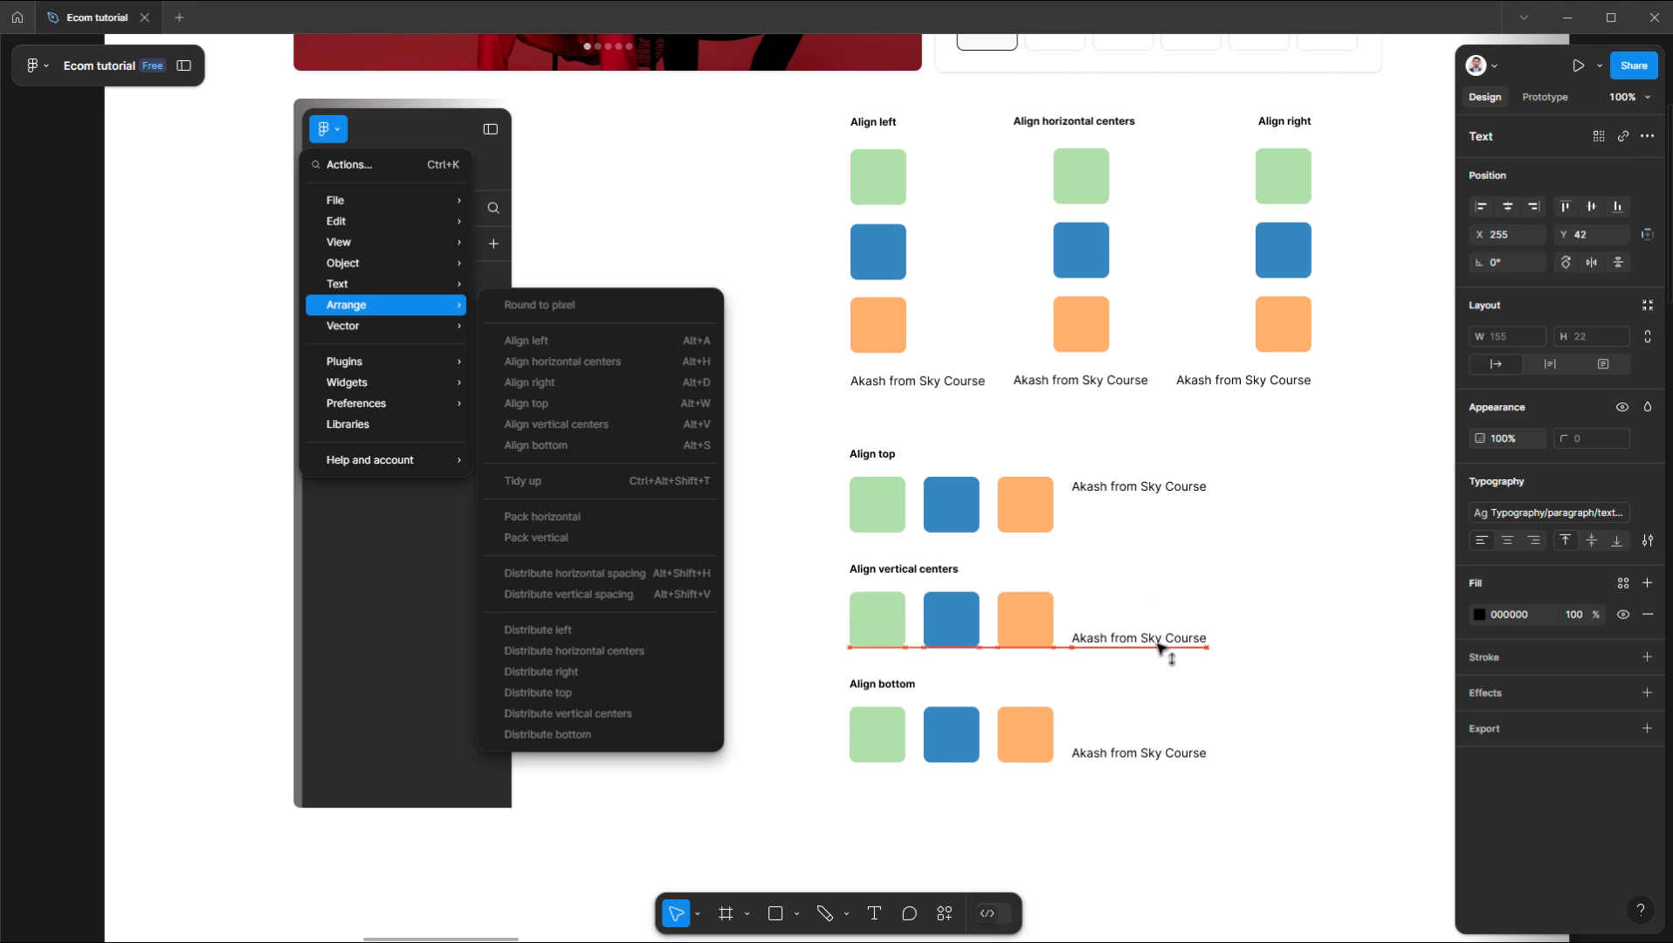
# - Align the three squares and the caption of the Align vertical centers row on their vertical centers
pyautogui.keyDown('shift'); pyautogui.click(1031, 627); pyautogui.keyUp('shift')
pyautogui.keyDown('shift'); pyautogui.click(951, 624); pyautogui.keyUp('shift')
pyautogui.keyDown('shift'); pyautogui.click(887, 633); pyautogui.keyUp('shift')
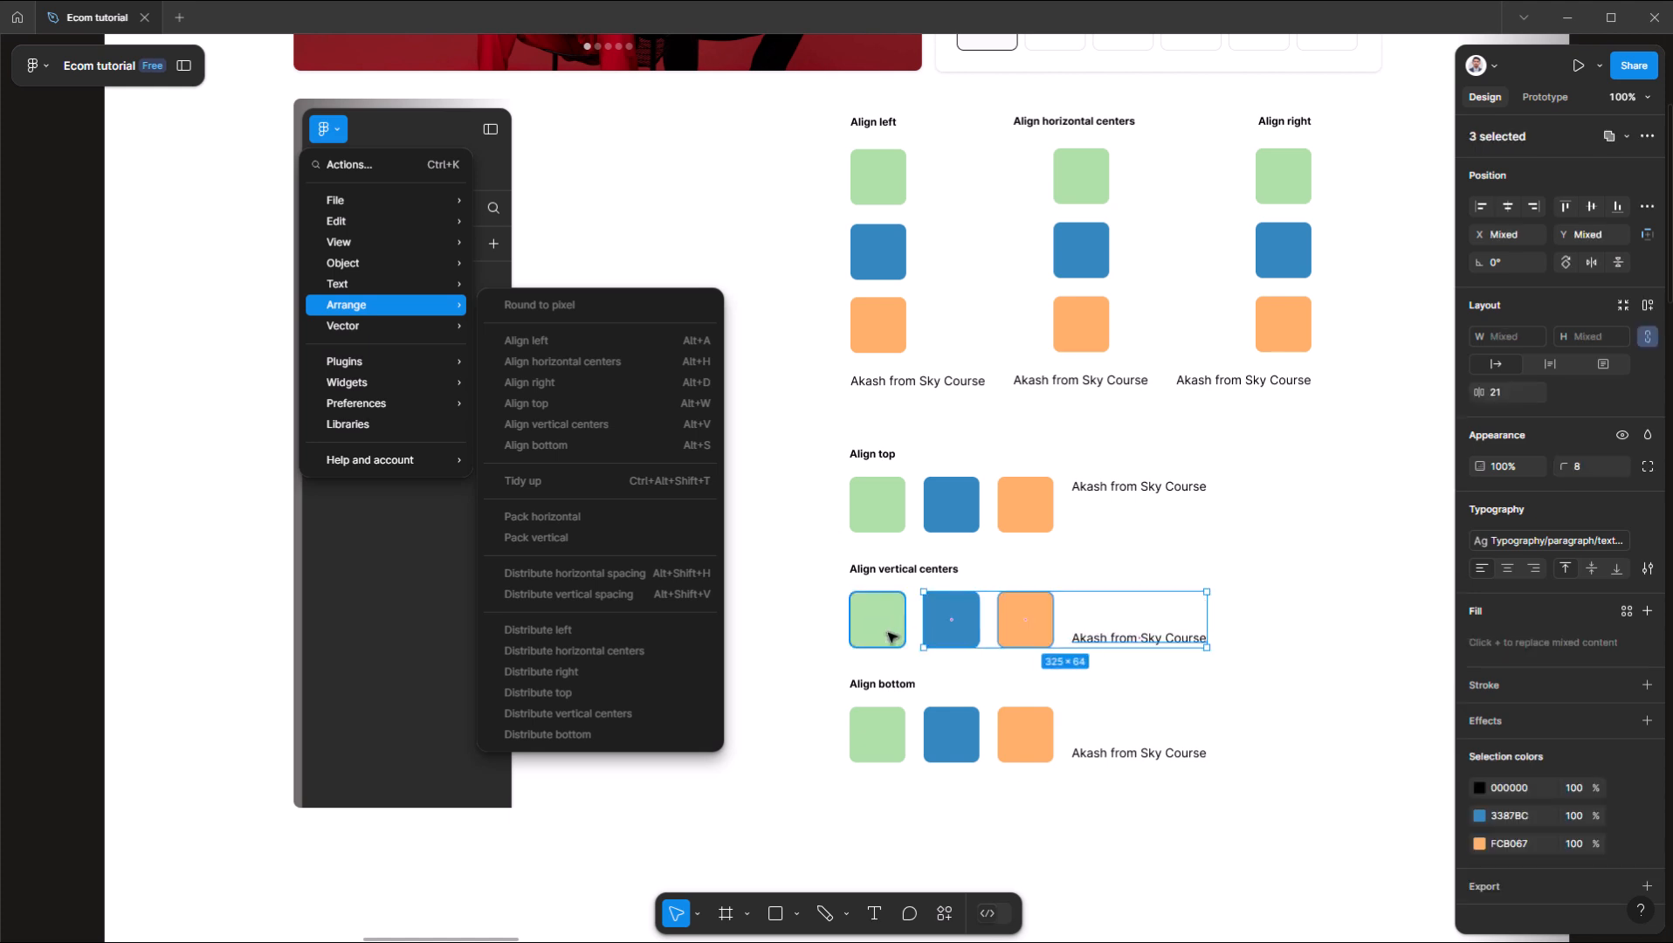
pyautogui.click(1591, 208)
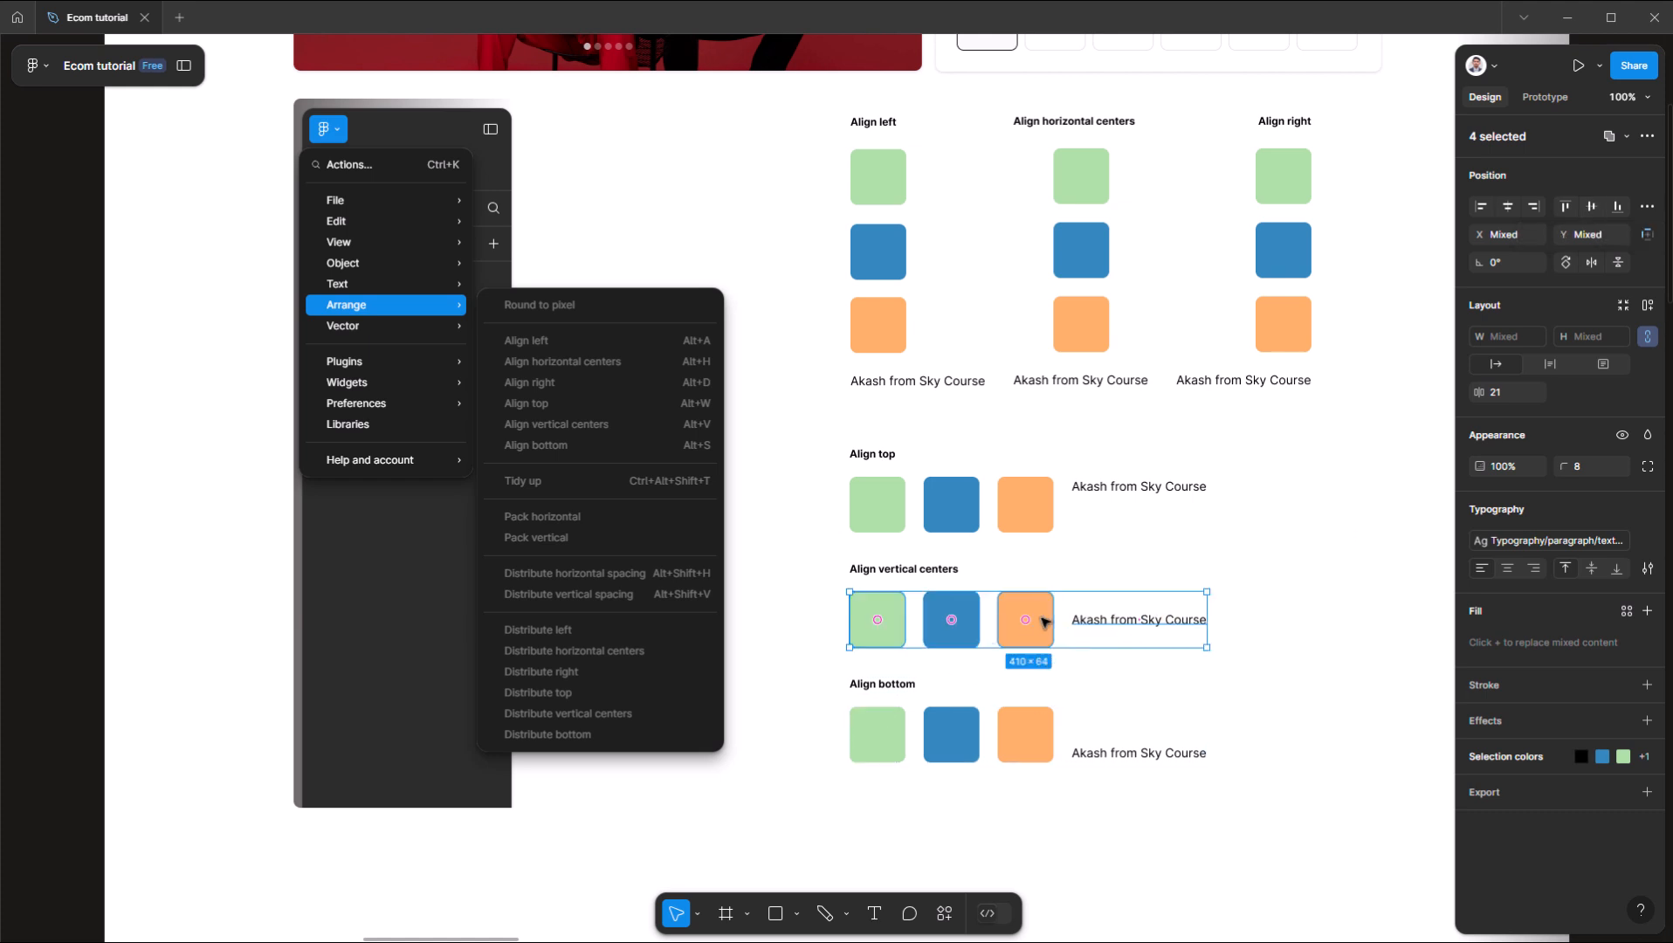
# - Draw horizontal pencil strokes through the middle of the squares and caption in the Align vertical centers row
pyautogui.hotkey('shift', 'p')
pyautogui.moveTo(980, 622); pyautogui.dragTo(1142, 624)
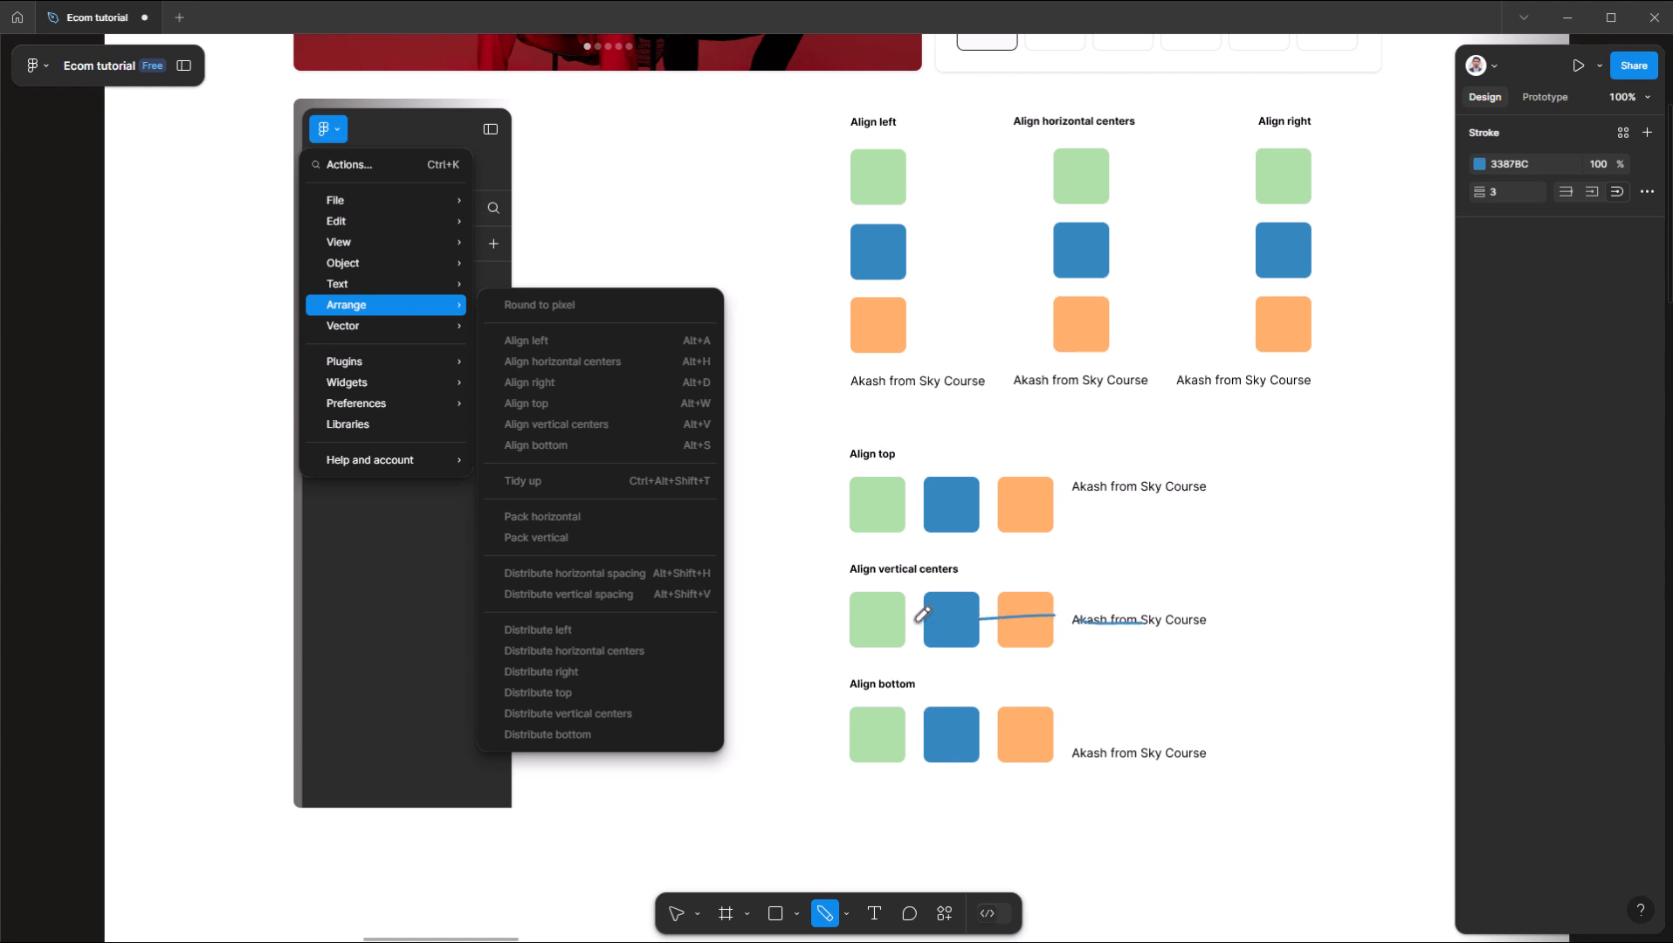
pyautogui.moveTo(952, 622); pyautogui.dragTo(916, 620)
# - Sketch pencil lines along the bottom edges of the Align bottom row, and undo them
pyautogui.moveTo(846, 757); pyautogui.dragTo(885, 758)
pyautogui.moveTo(1001, 764); pyautogui.dragTo(1145, 759)
pyautogui.hotkey('ctrl', 'z')
pyautogui.hotkey('ctrl', 'z')
pyautogui.press('v')
# - In the Align bottom row, lower the blue square and move the orange square down to Y 26
pyautogui.click(882, 753)
pyautogui.click(942, 753)
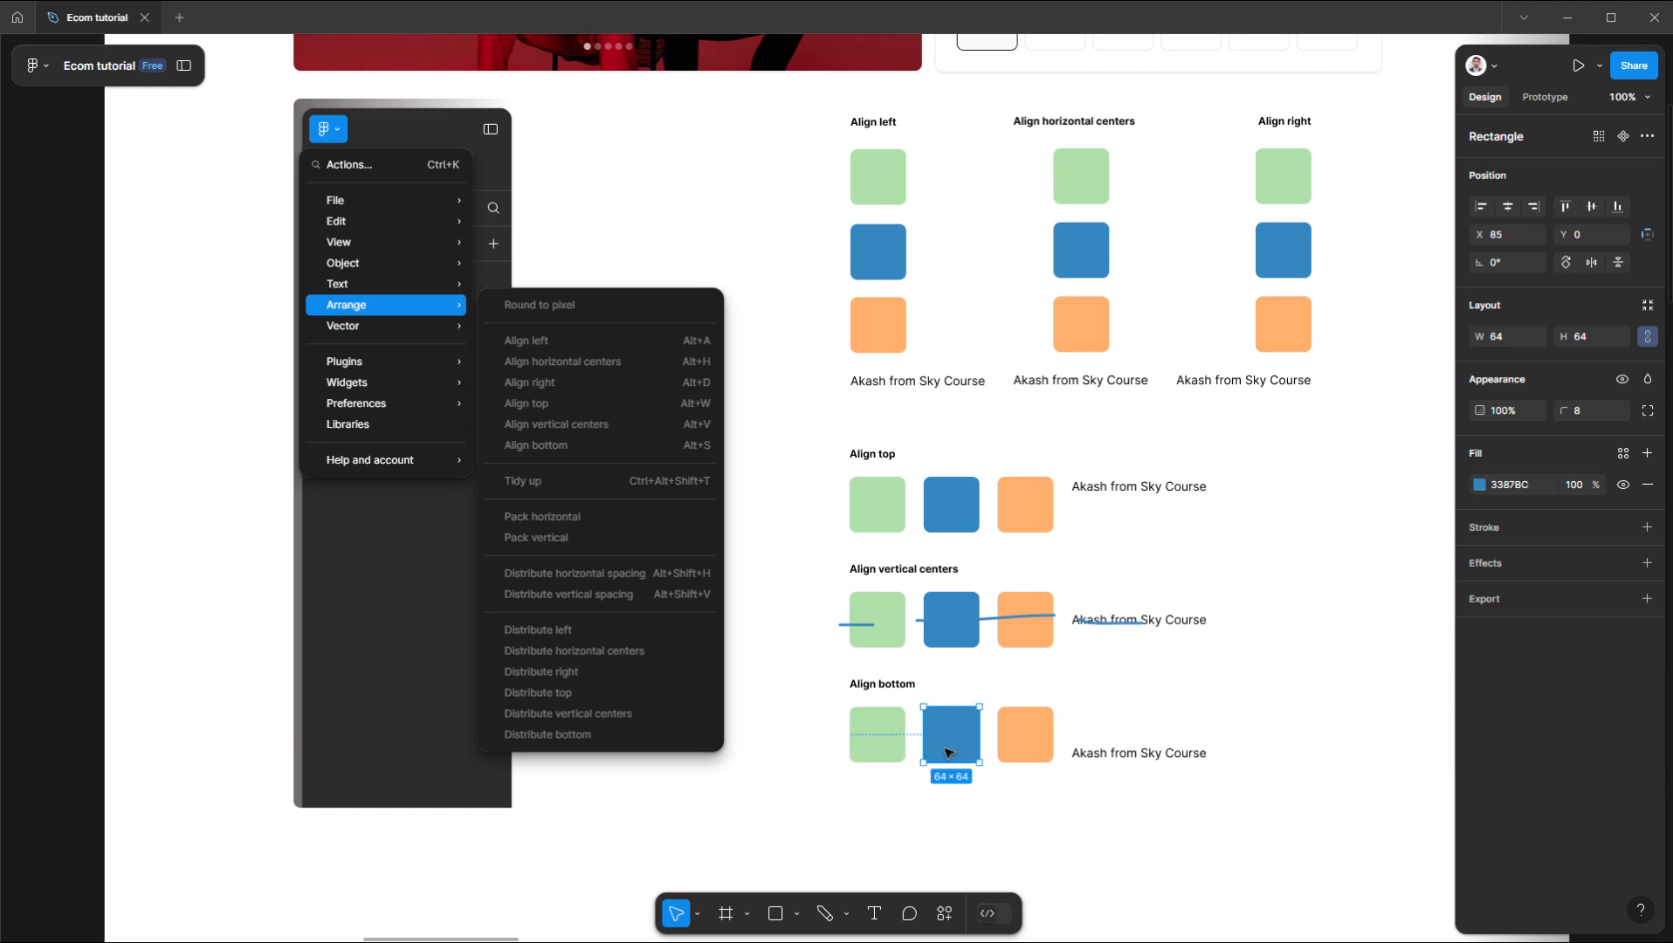
pyautogui.moveTo(965, 742); pyautogui.dragTo(1036, 759)
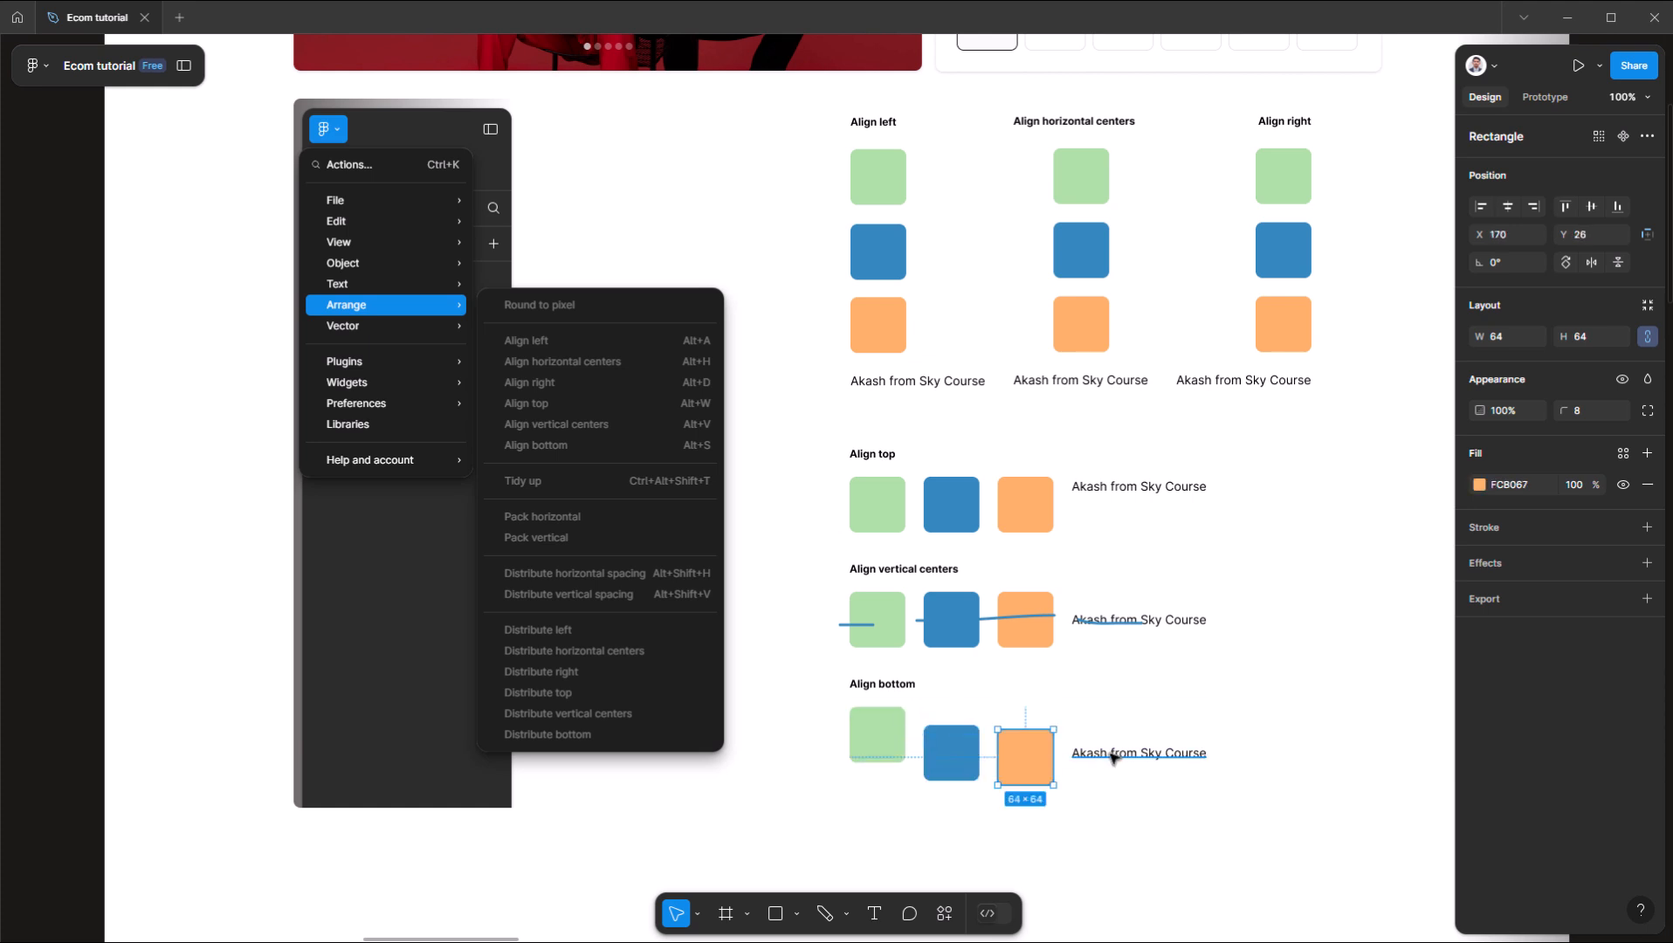
# - Align the green square, blue square and caption of the Align bottom row to their bottom edges
pyautogui.keyDown('shift'); pyautogui.click(1073, 764); pyautogui.keyUp('shift')
pyautogui.keyDown('shift'); pyautogui.click(1028, 766); pyautogui.keyUp('shift')
pyautogui.keyDown('shift'); pyautogui.click(964, 765); pyautogui.keyUp('shift')
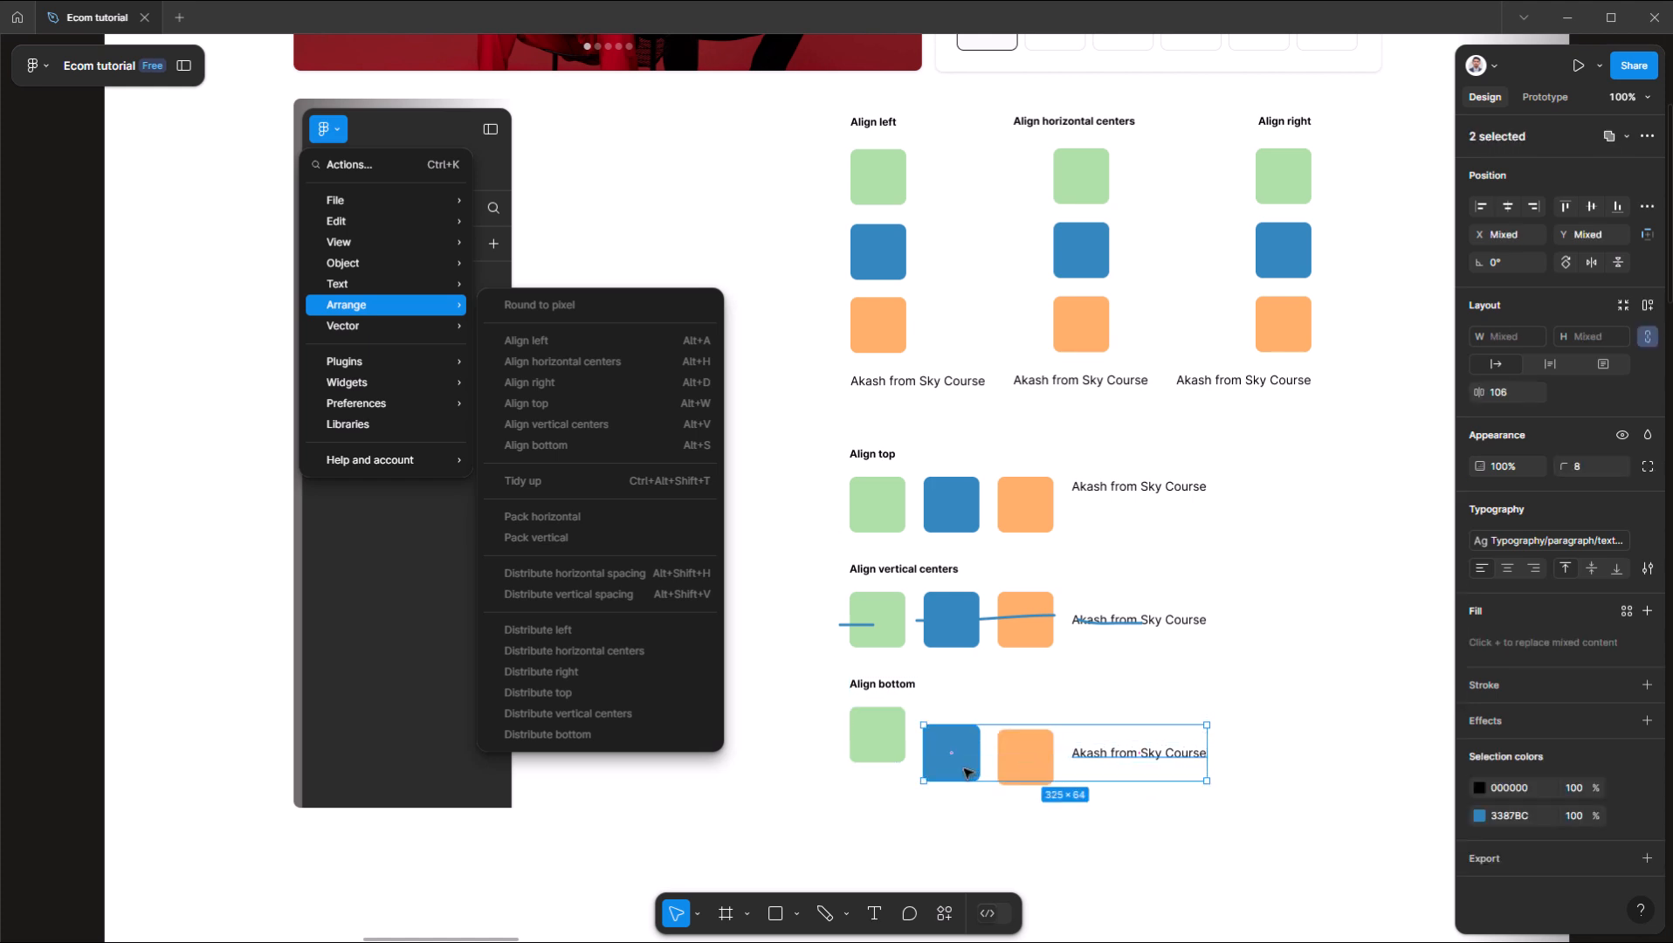
pyautogui.keyDown('shift'); pyautogui.click(889, 743); pyautogui.keyUp('shift')
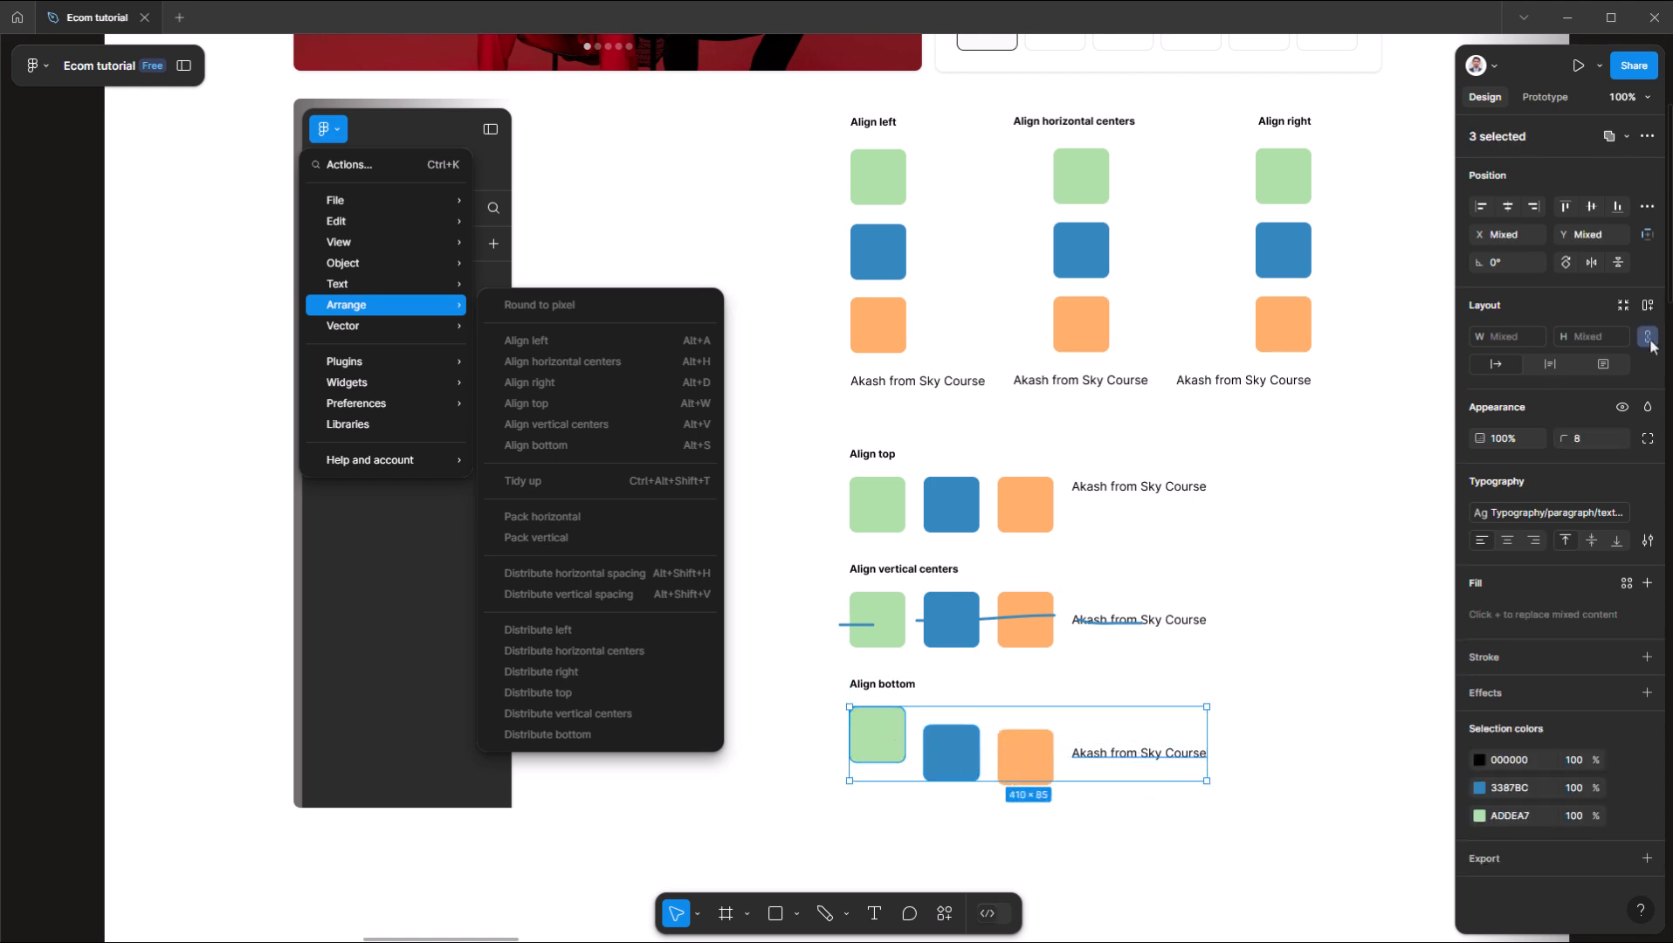
pyautogui.click(1610, 209)
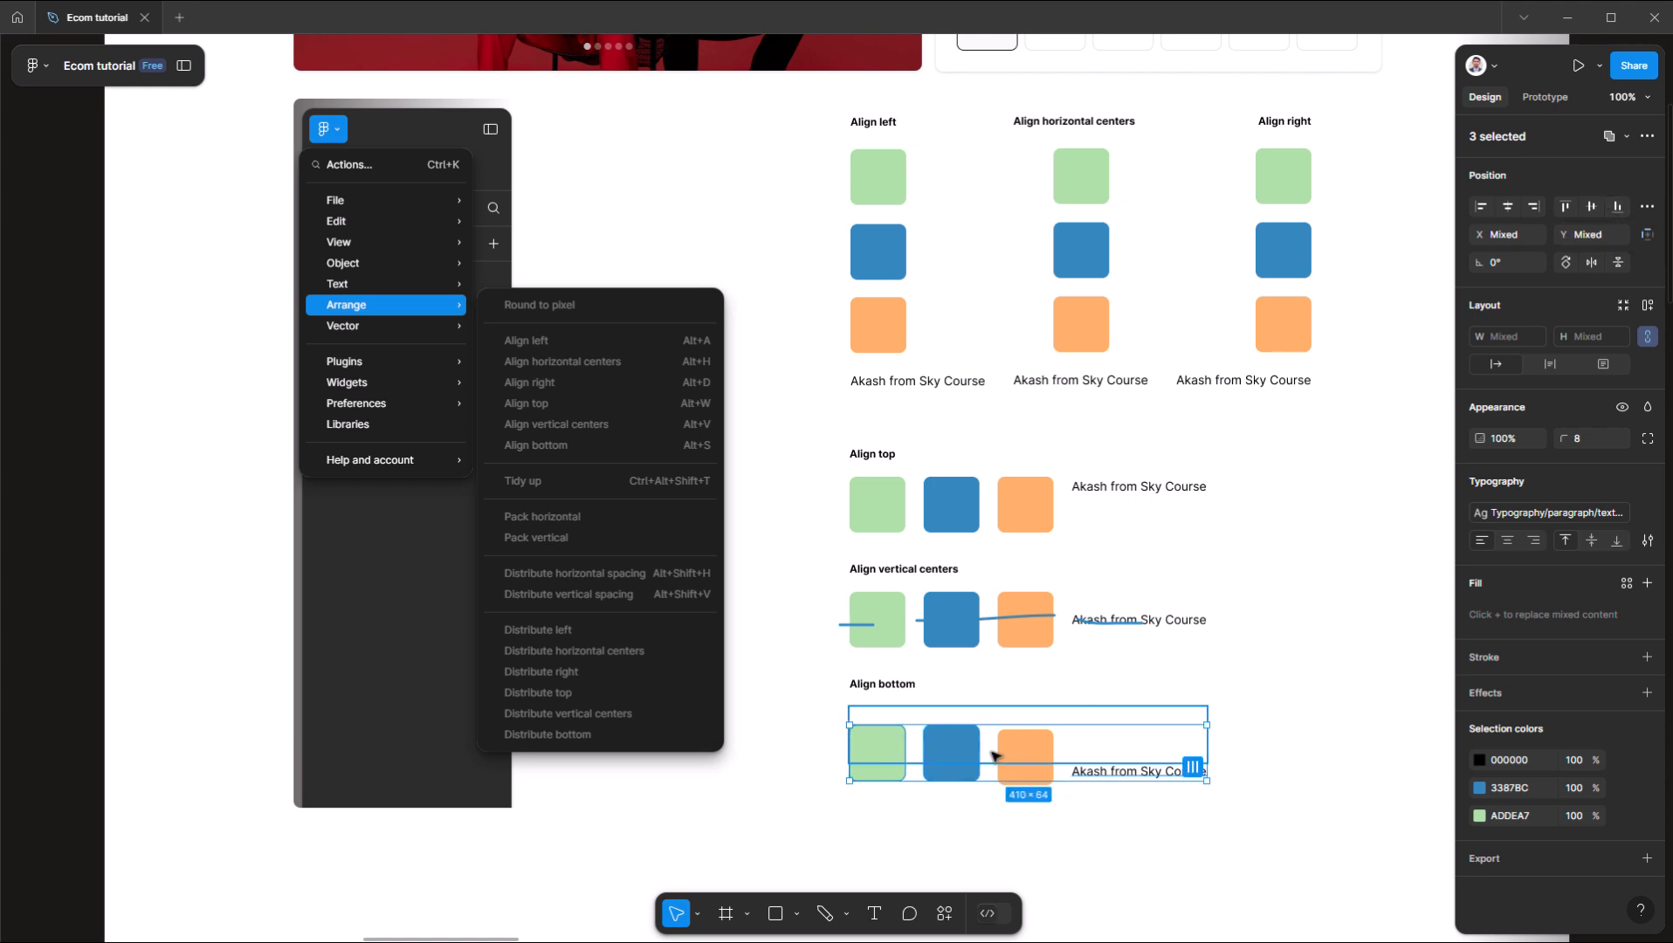
# - Align all three squares and the caption of the Align bottom row to their bottom edges
pyautogui.hotkey('shift', 'a')
pyautogui.click(1027, 755)
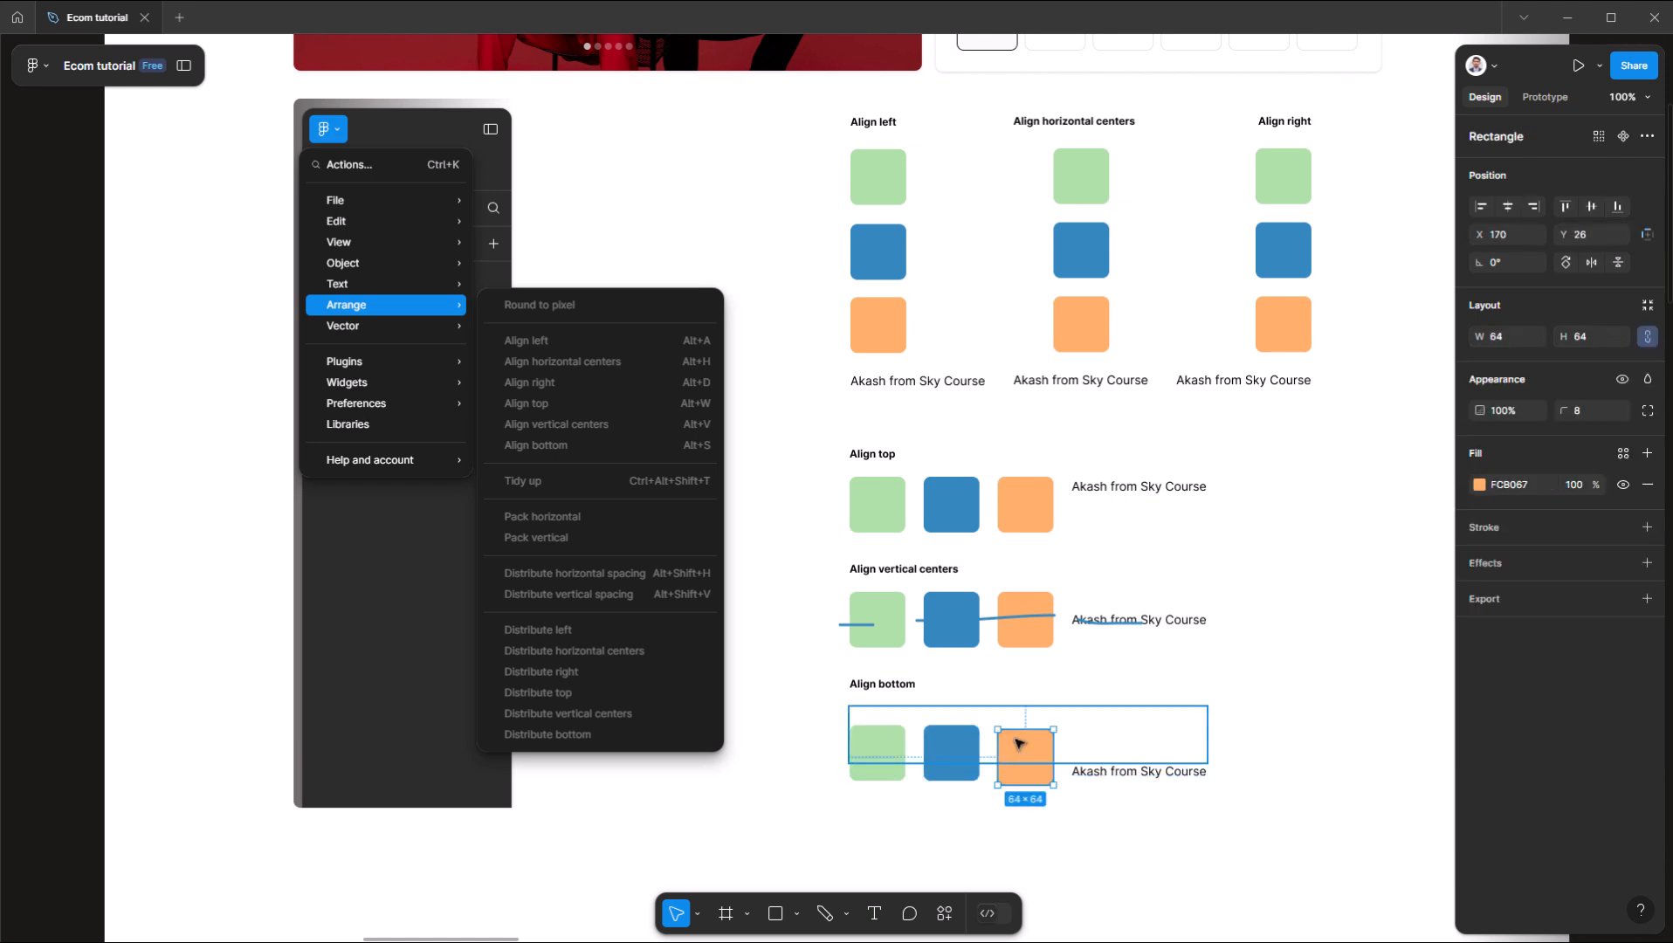
pyautogui.keyDown('shift'); pyautogui.click(967, 754); pyautogui.keyUp('shift')
pyautogui.keyDown('shift'); pyautogui.click(876, 759); pyautogui.keyUp('shift')
pyautogui.keyDown('shift'); pyautogui.click(1088, 772); pyautogui.keyUp('shift')
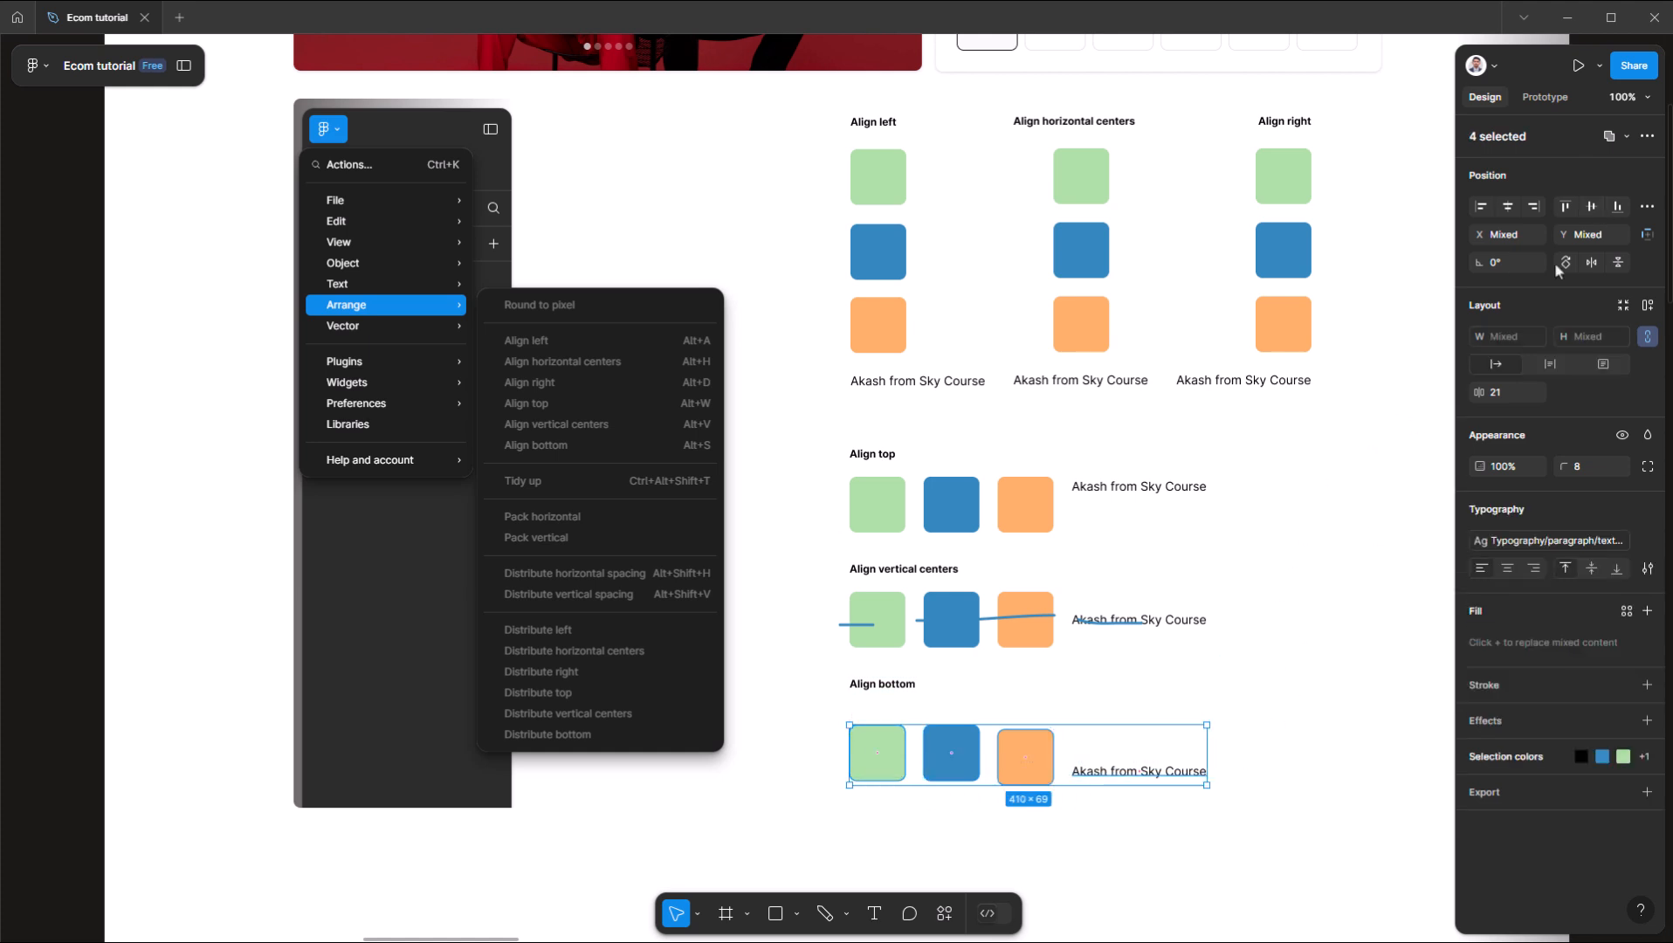
pyautogui.click(1618, 207)
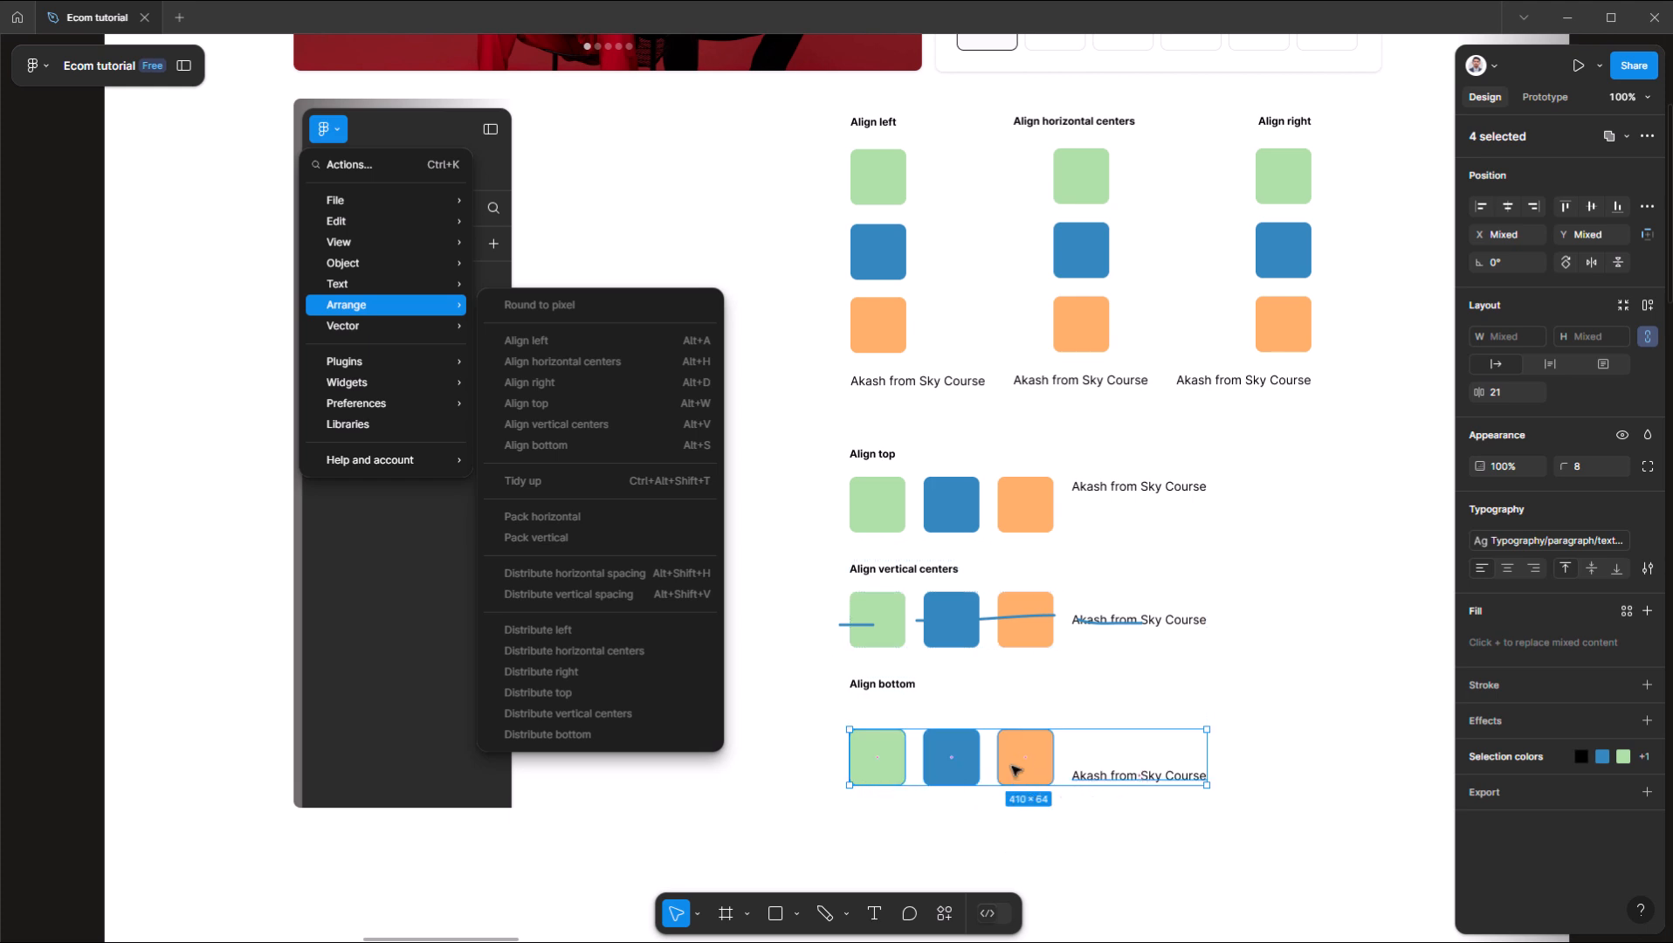
pyautogui.moveTo(1024, 780); pyautogui.dragTo(1028, 762)
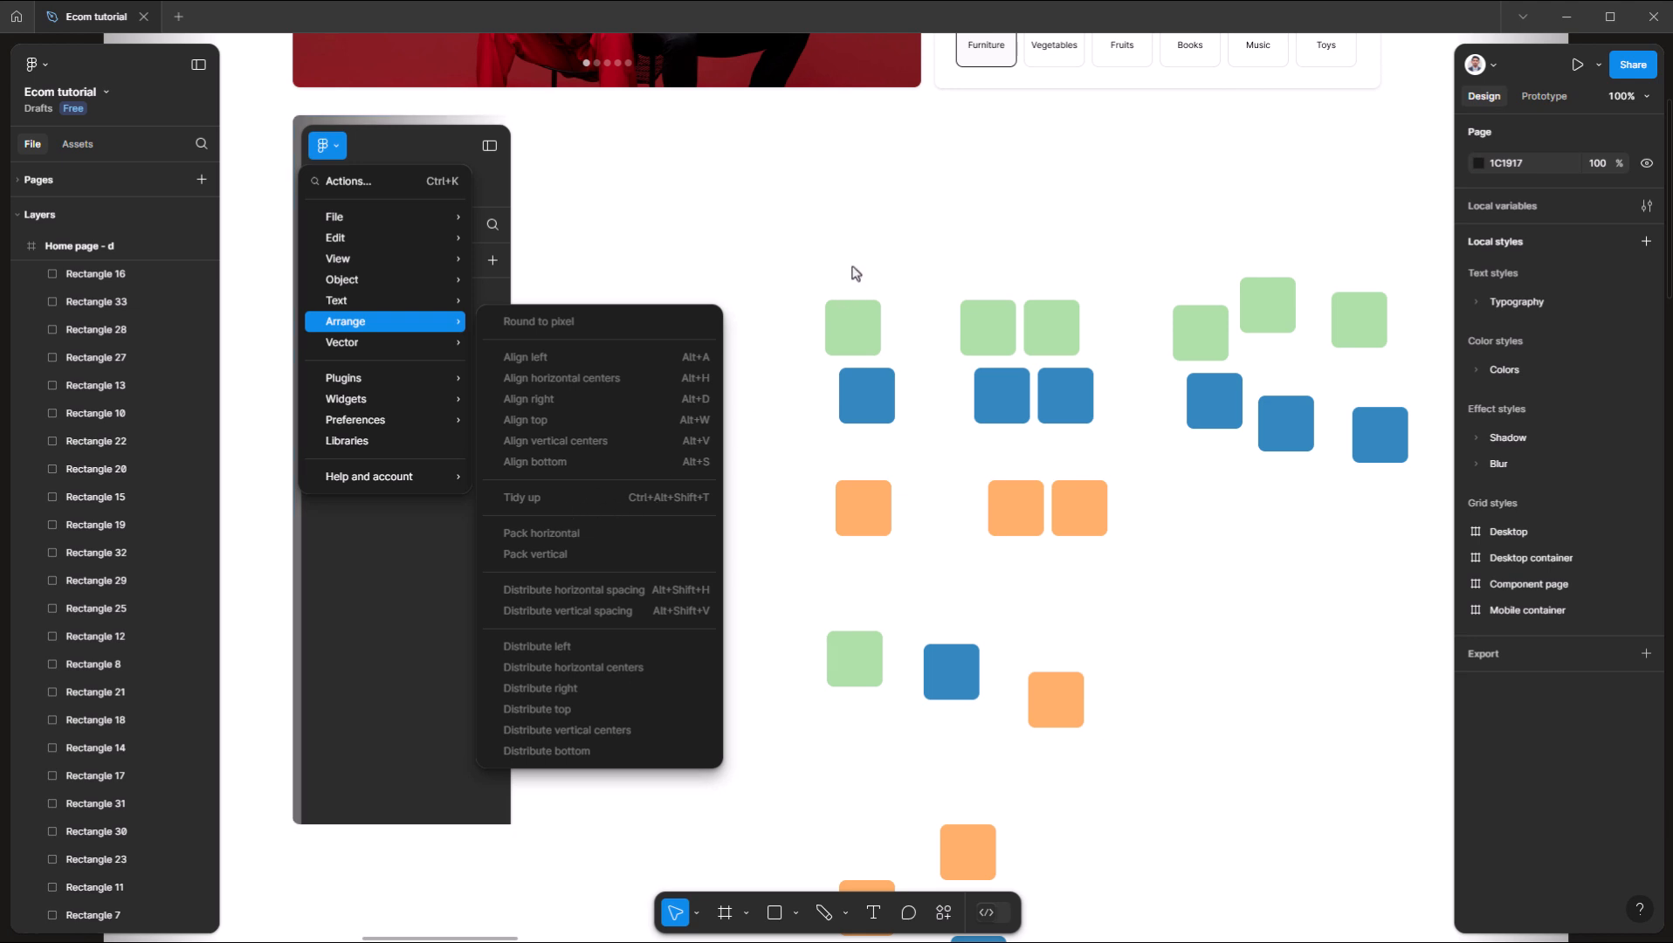
# - Tidy up the single column of green, blue and orange squares, and check the gap between the blue and green ones
pyautogui.moveTo(842, 265); pyautogui.dragTo(913, 561)
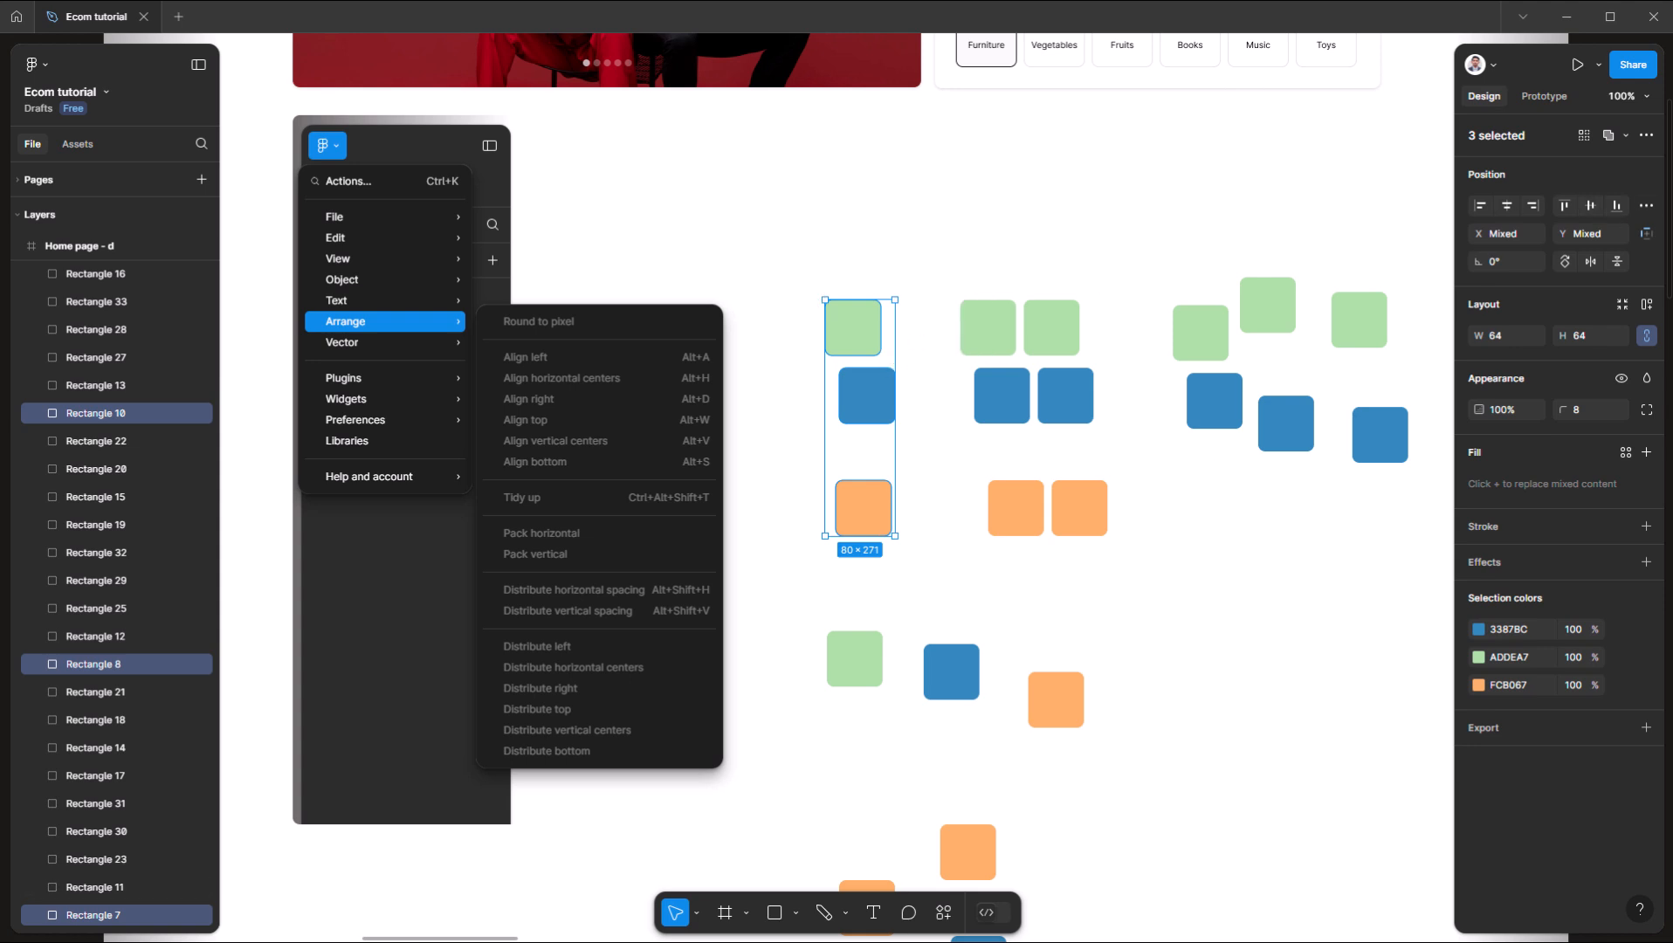
pyautogui.click(1647, 207)
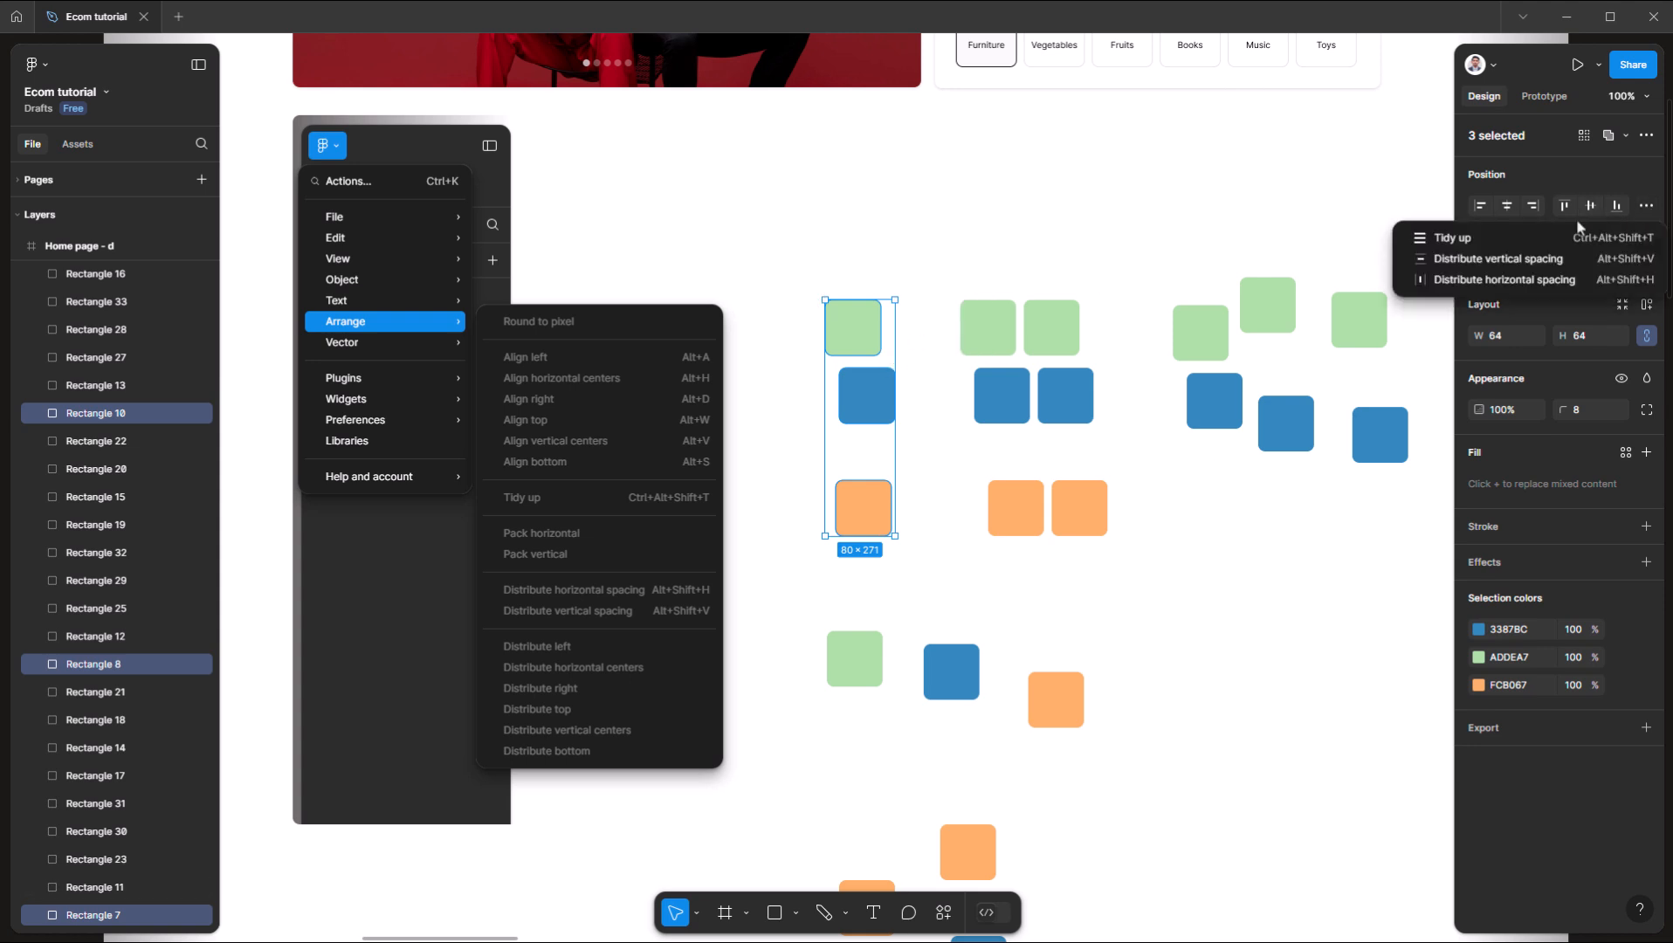
pyautogui.click(1538, 241)
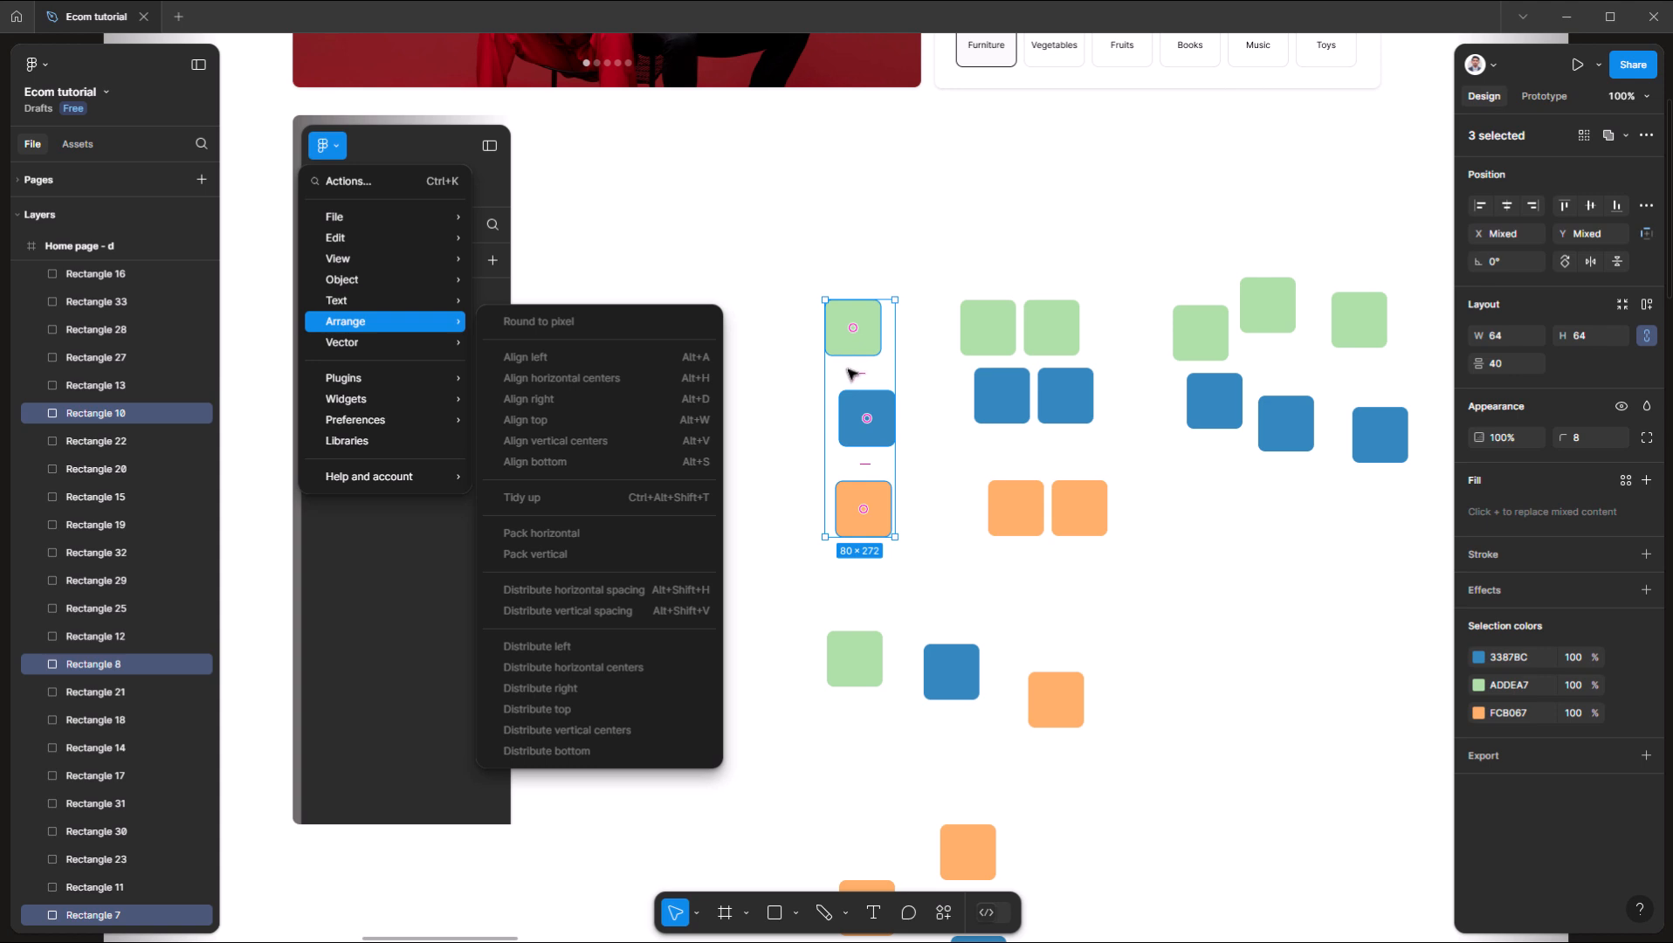
pyautogui.click(808, 410)
pyautogui.click(860, 424)
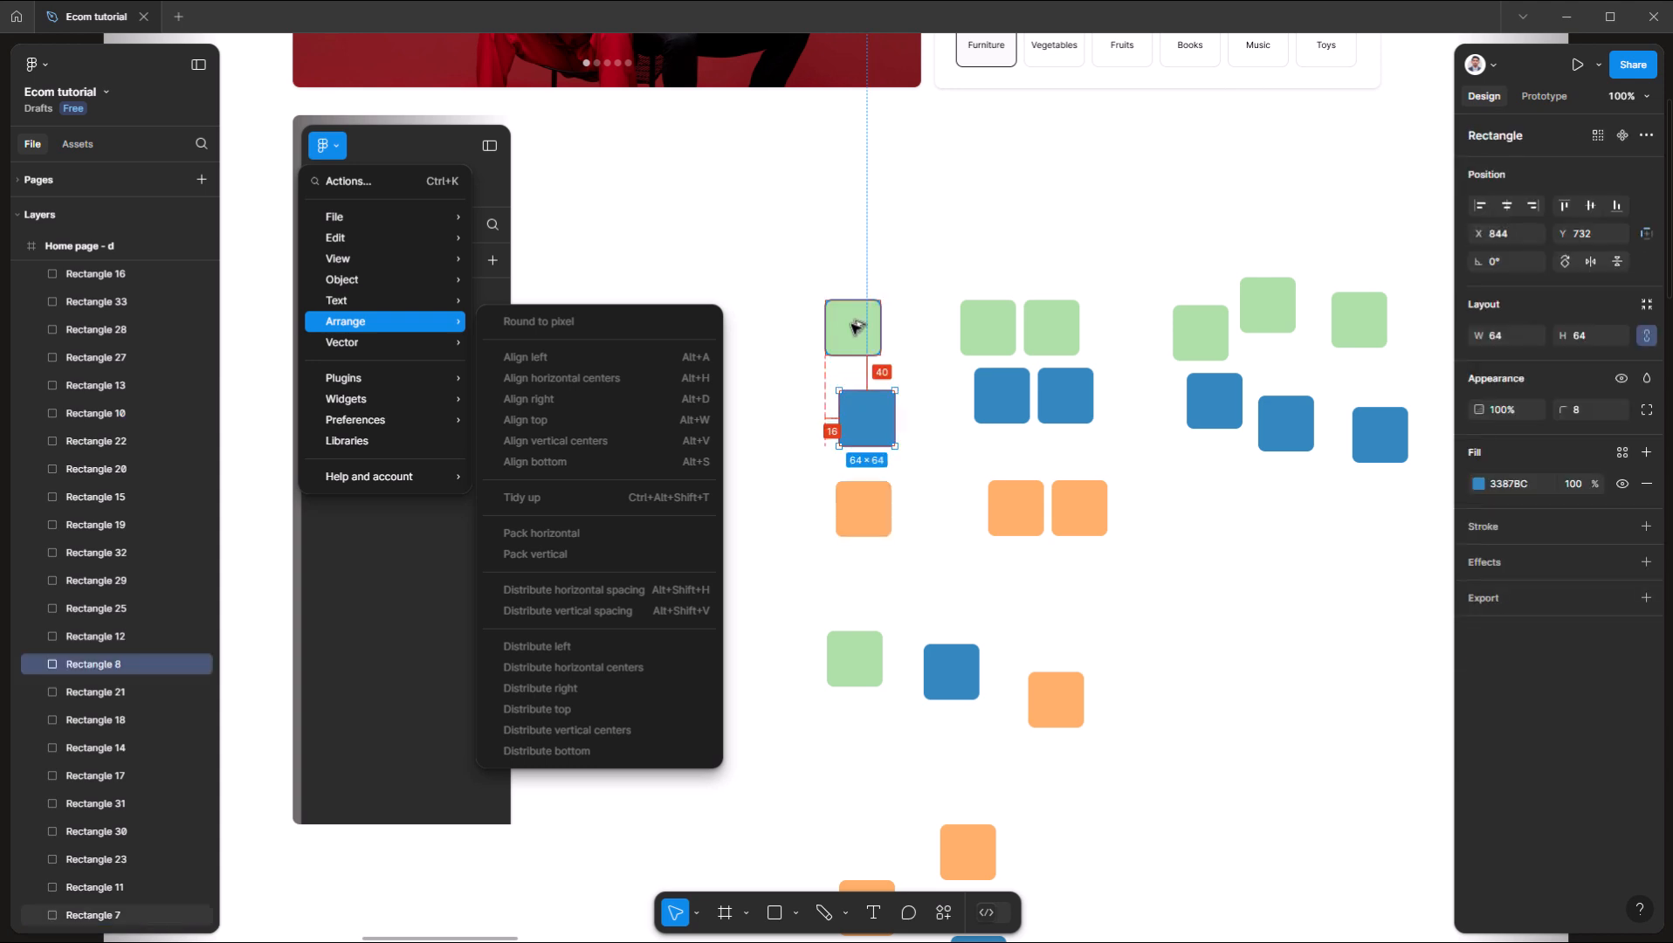
pyautogui.click(1127, 502)
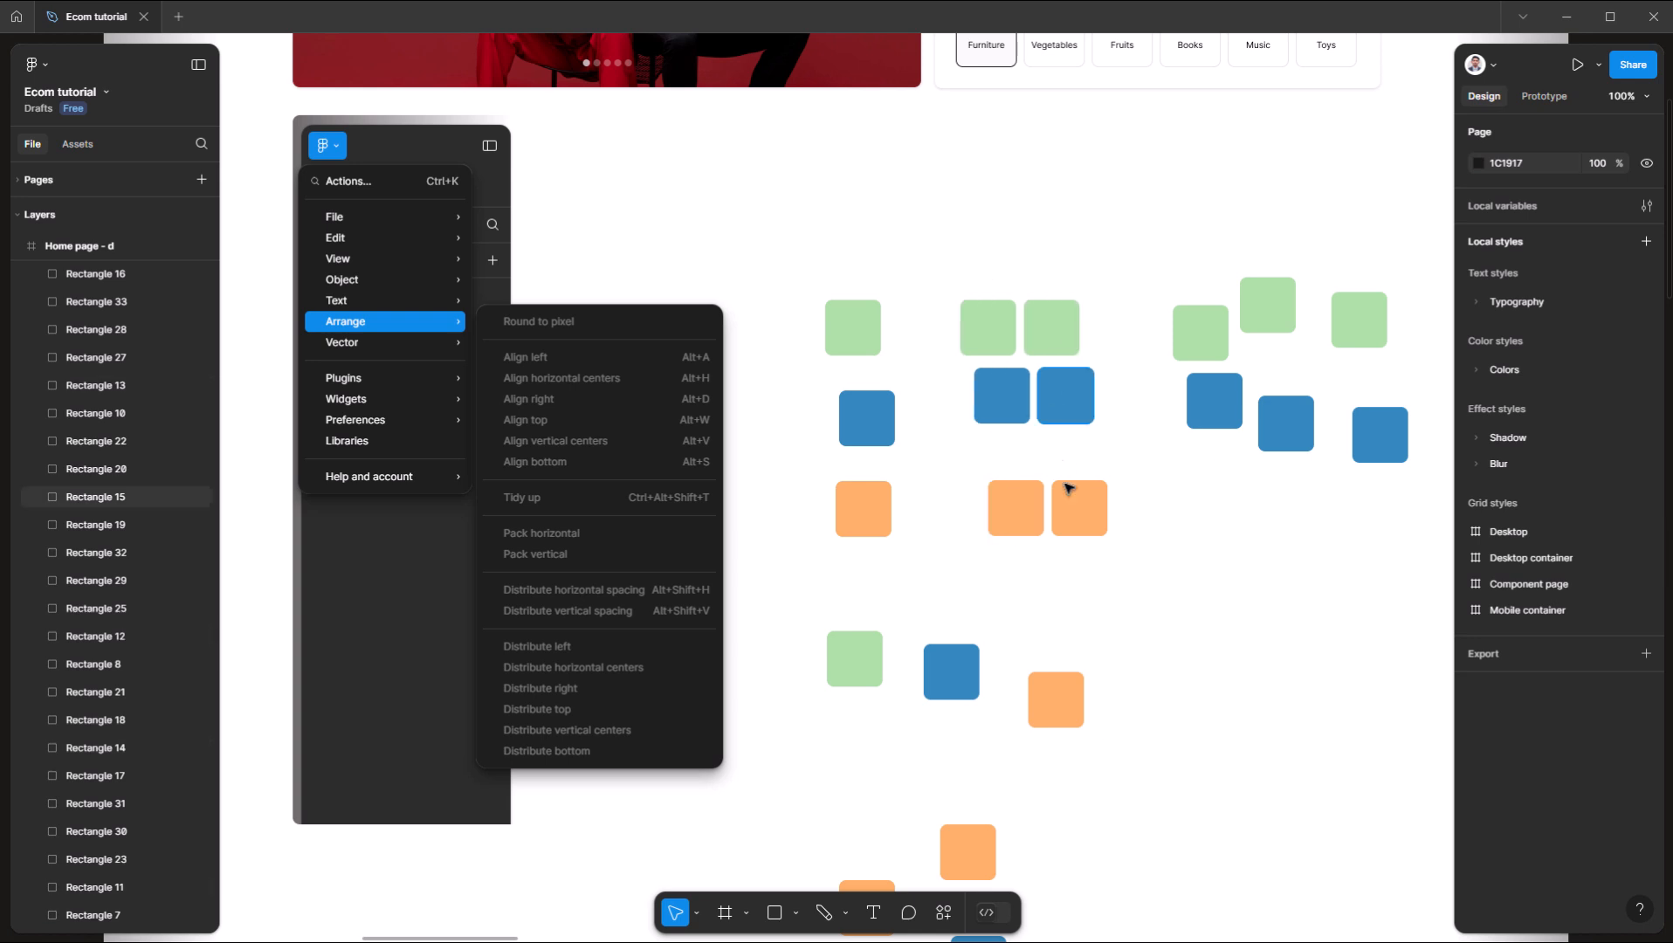
# - Tidy up the six squares of the two-column group into an even grid, and check individual squares' positions
pyautogui.moveTo(950, 264); pyautogui.dragTo(1109, 557)
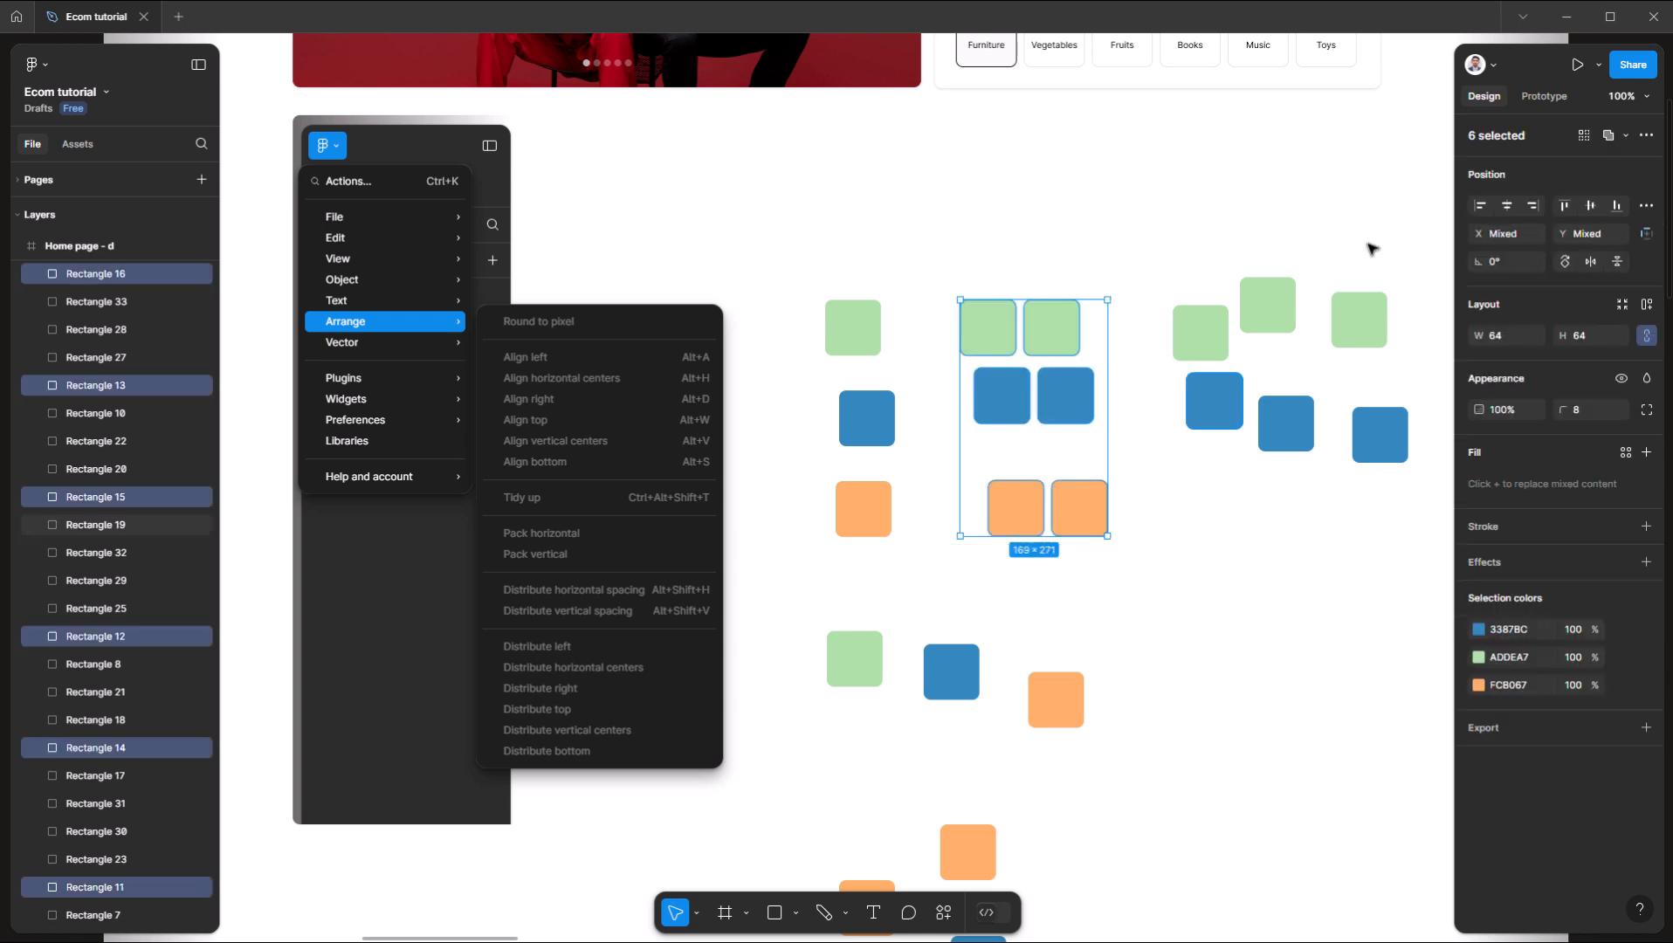
pyautogui.click(1647, 205)
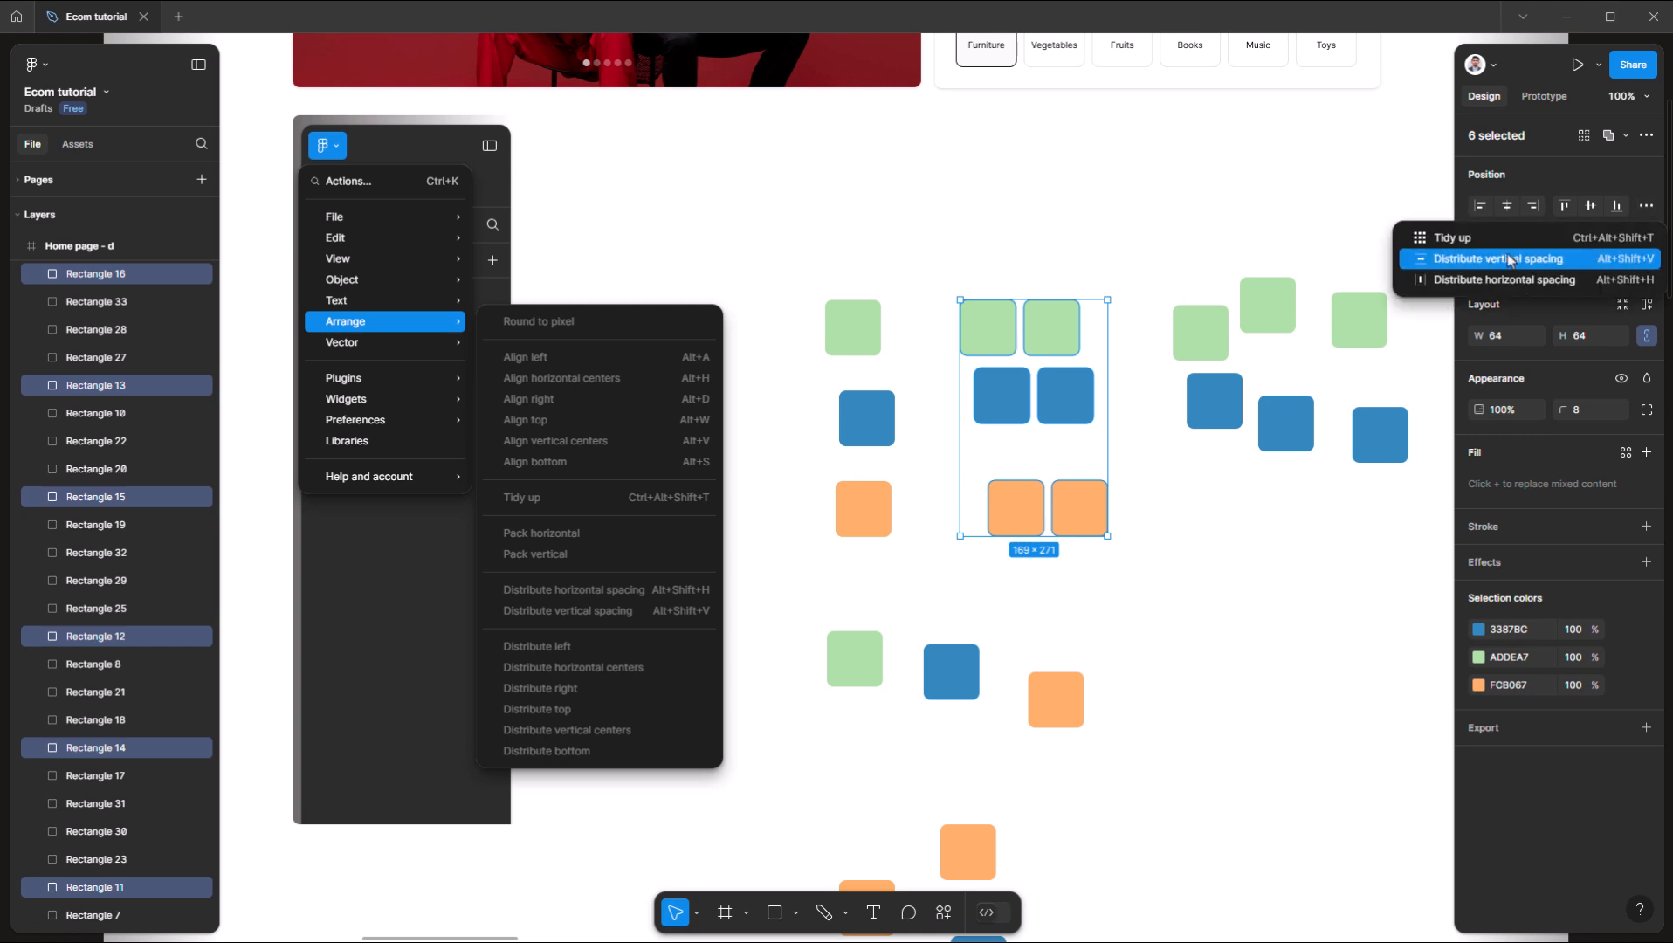
pyautogui.click(1508, 249)
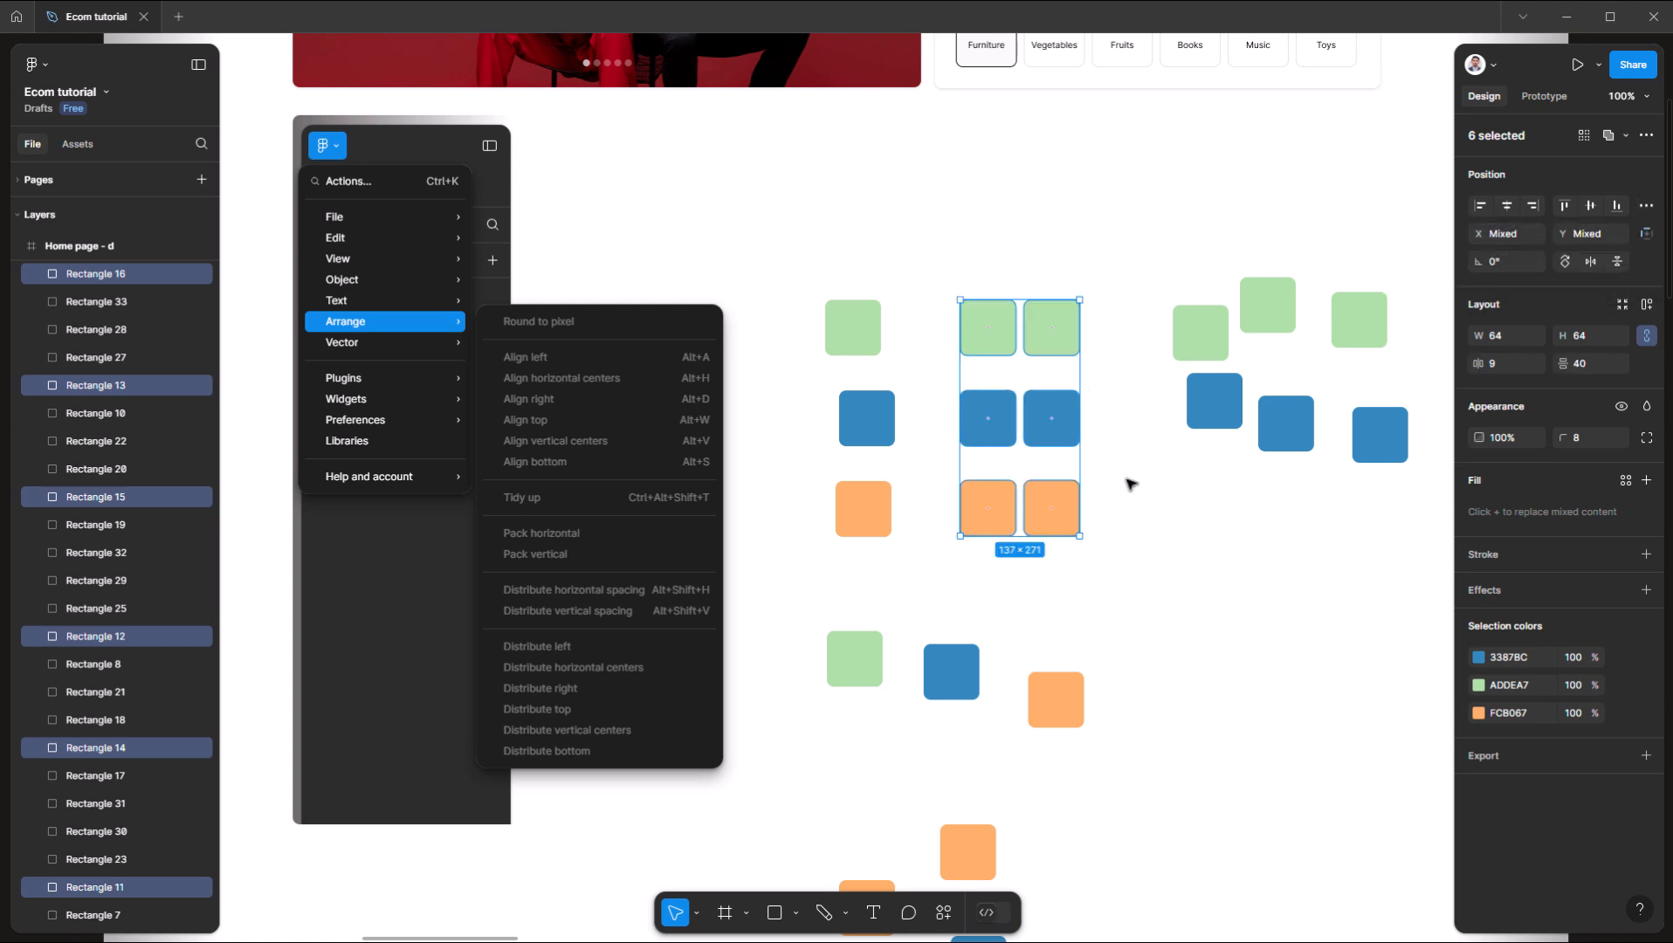
pyautogui.click(988, 416)
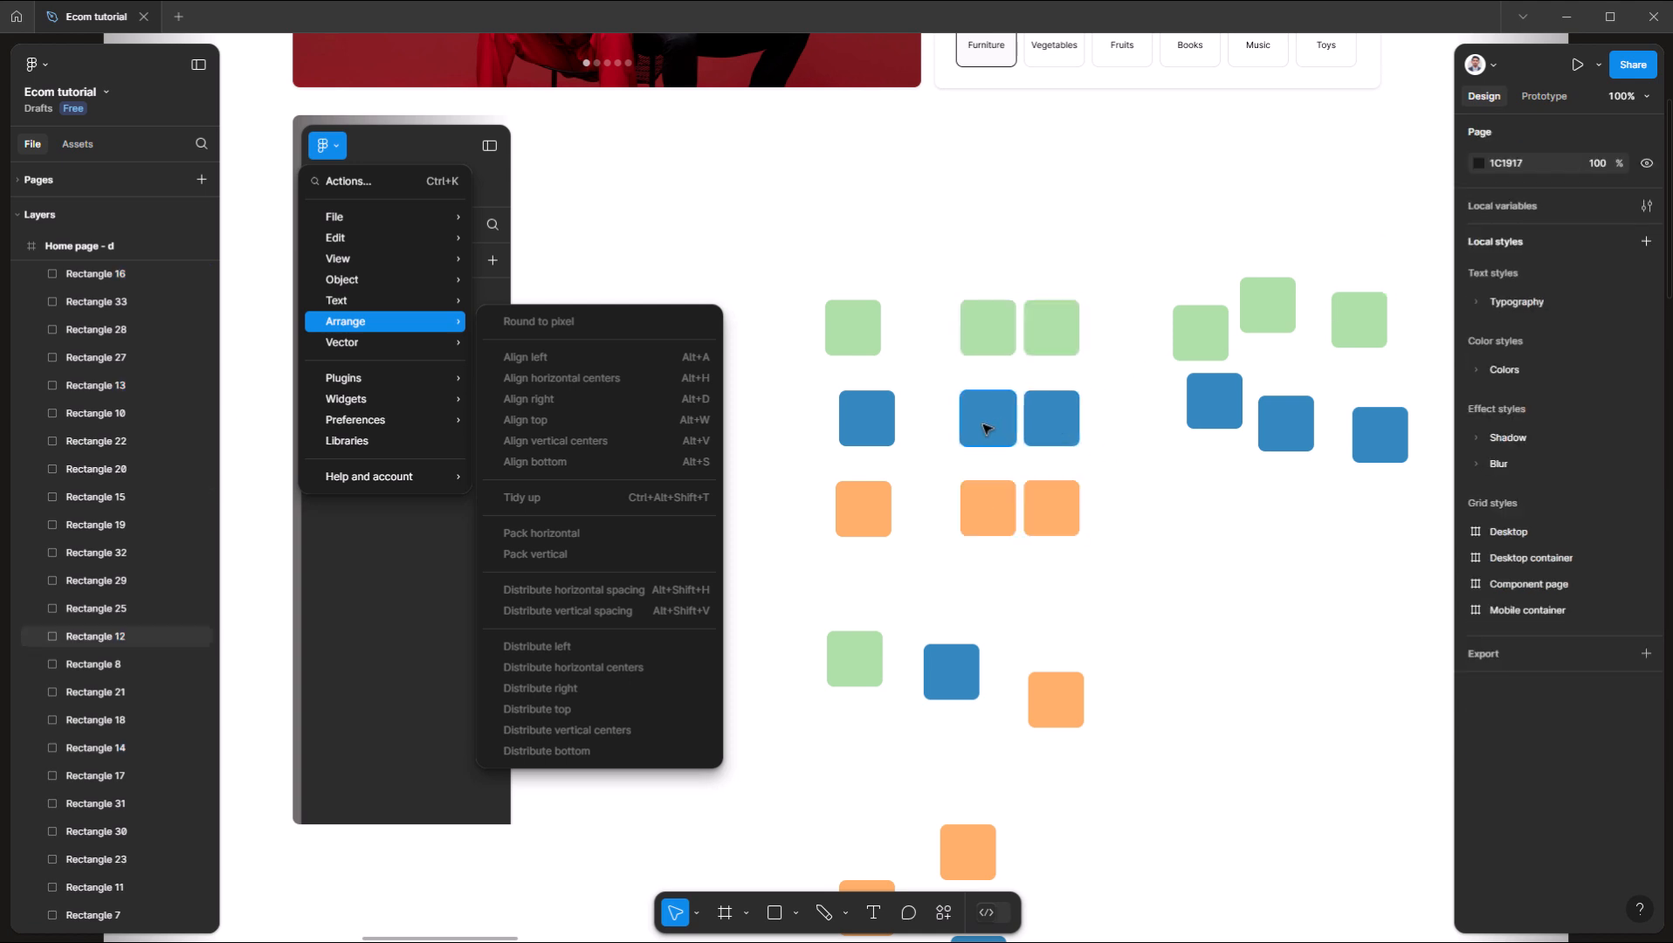
pyautogui.click(1044, 416)
pyautogui.click(996, 502)
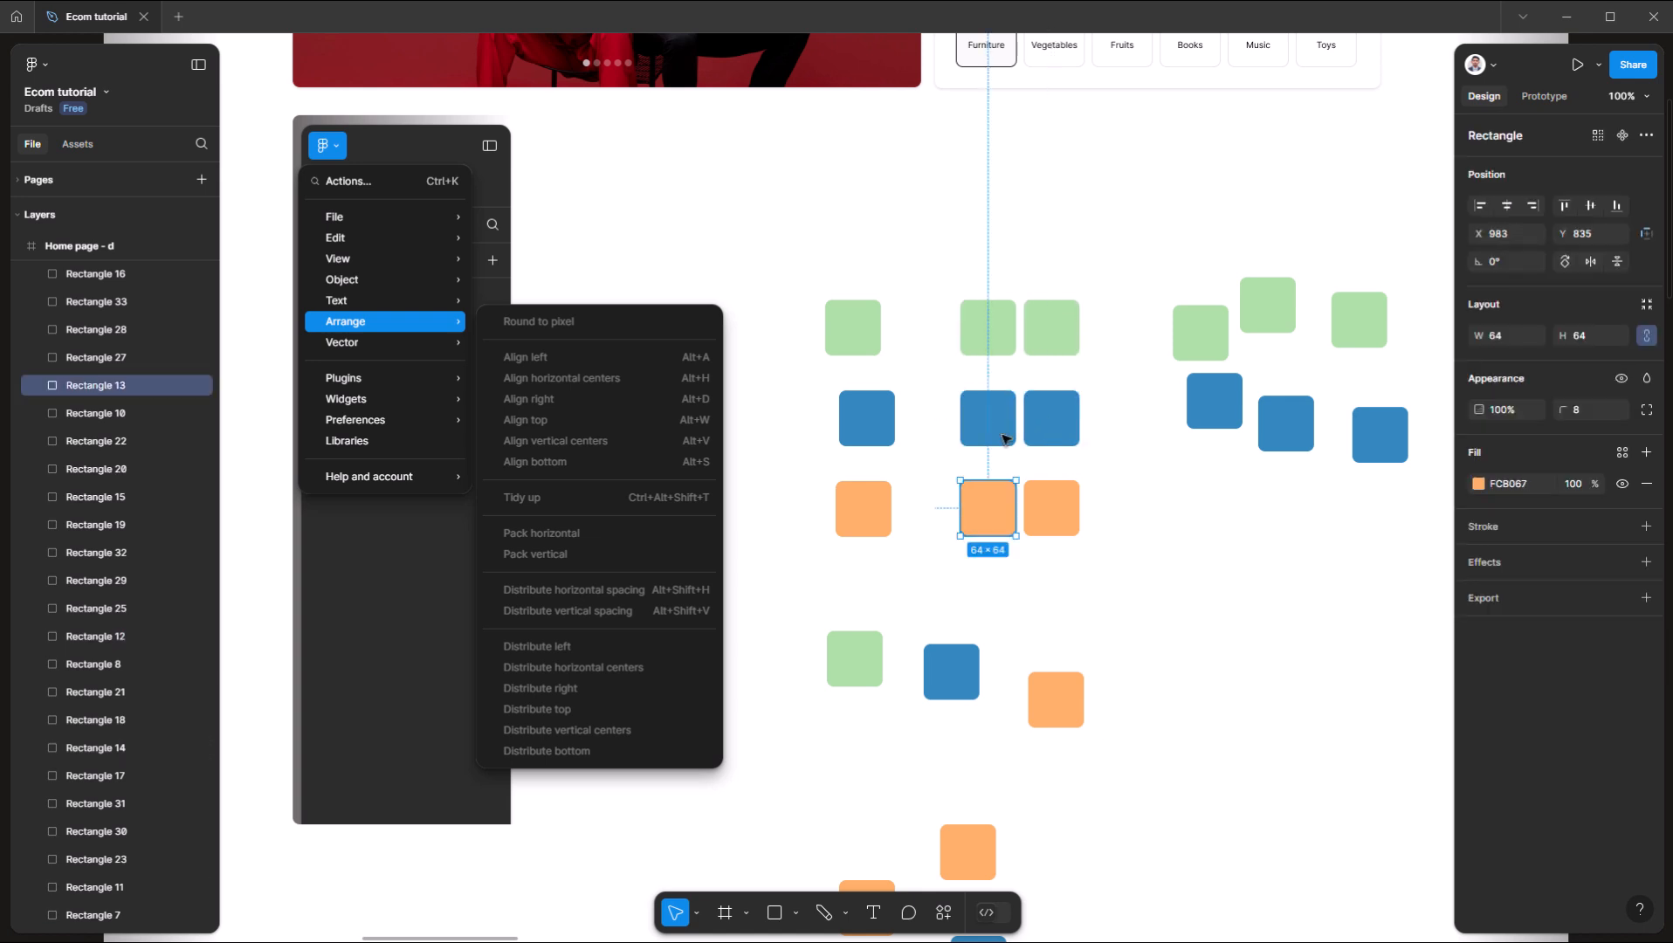
pyautogui.click(1057, 507)
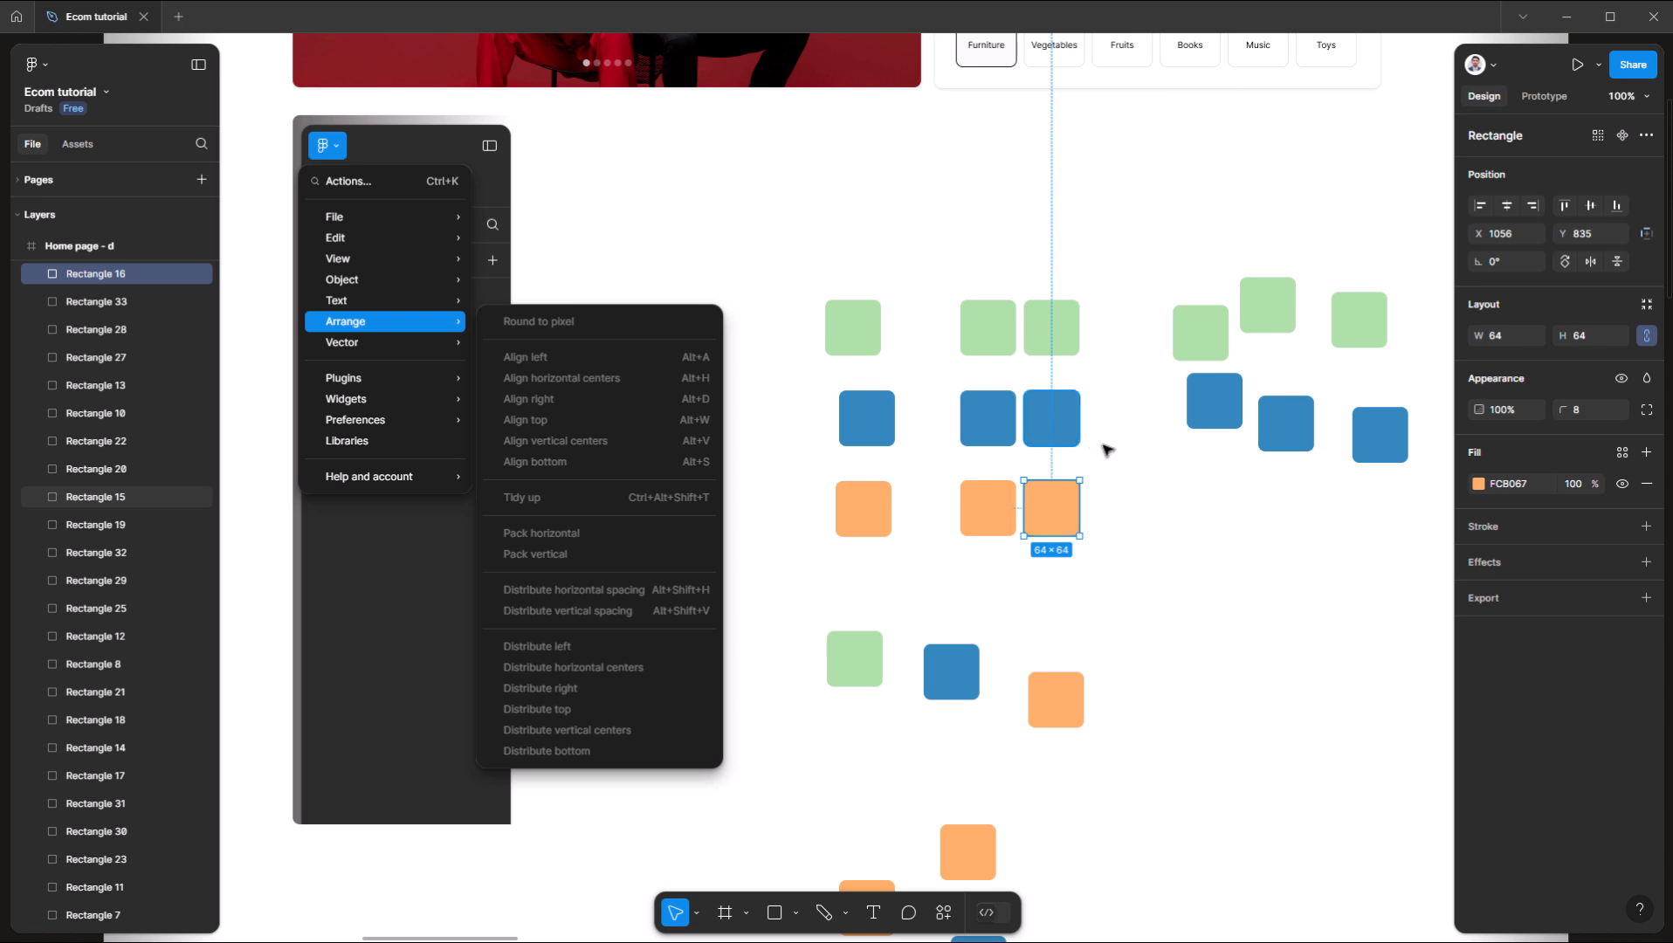
pyautogui.click(1150, 534)
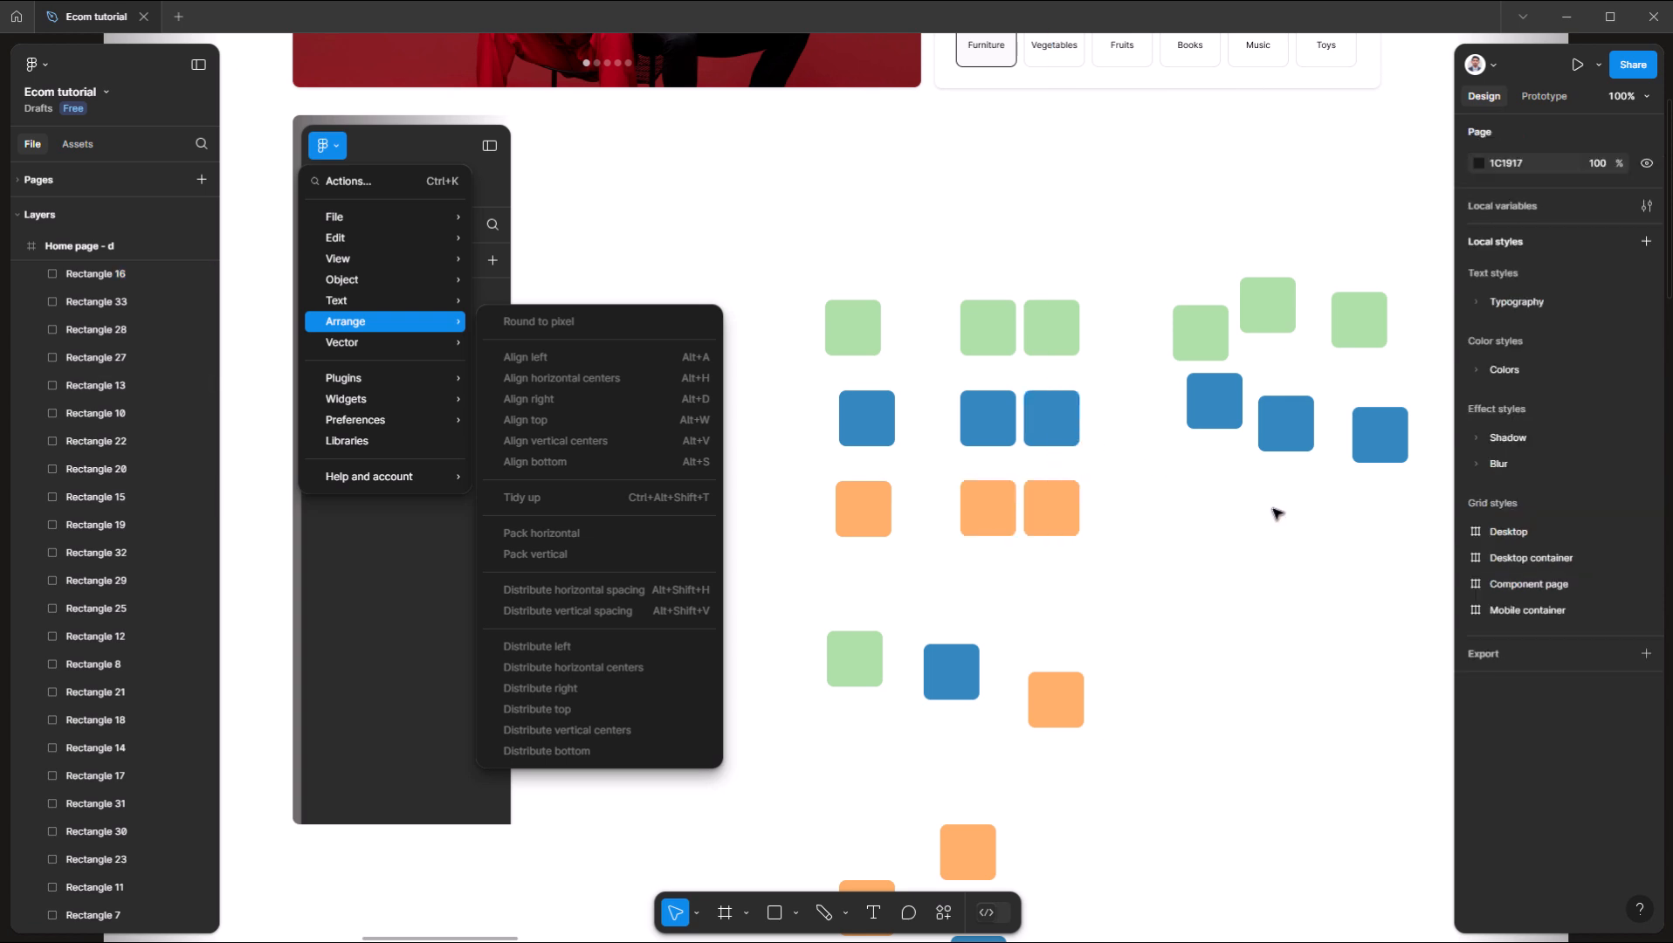
# - Tidy up the six scattered green and blue squares beside the two-column group
pyautogui.moveTo(1346, 513); pyautogui.dragTo(1227, 524)
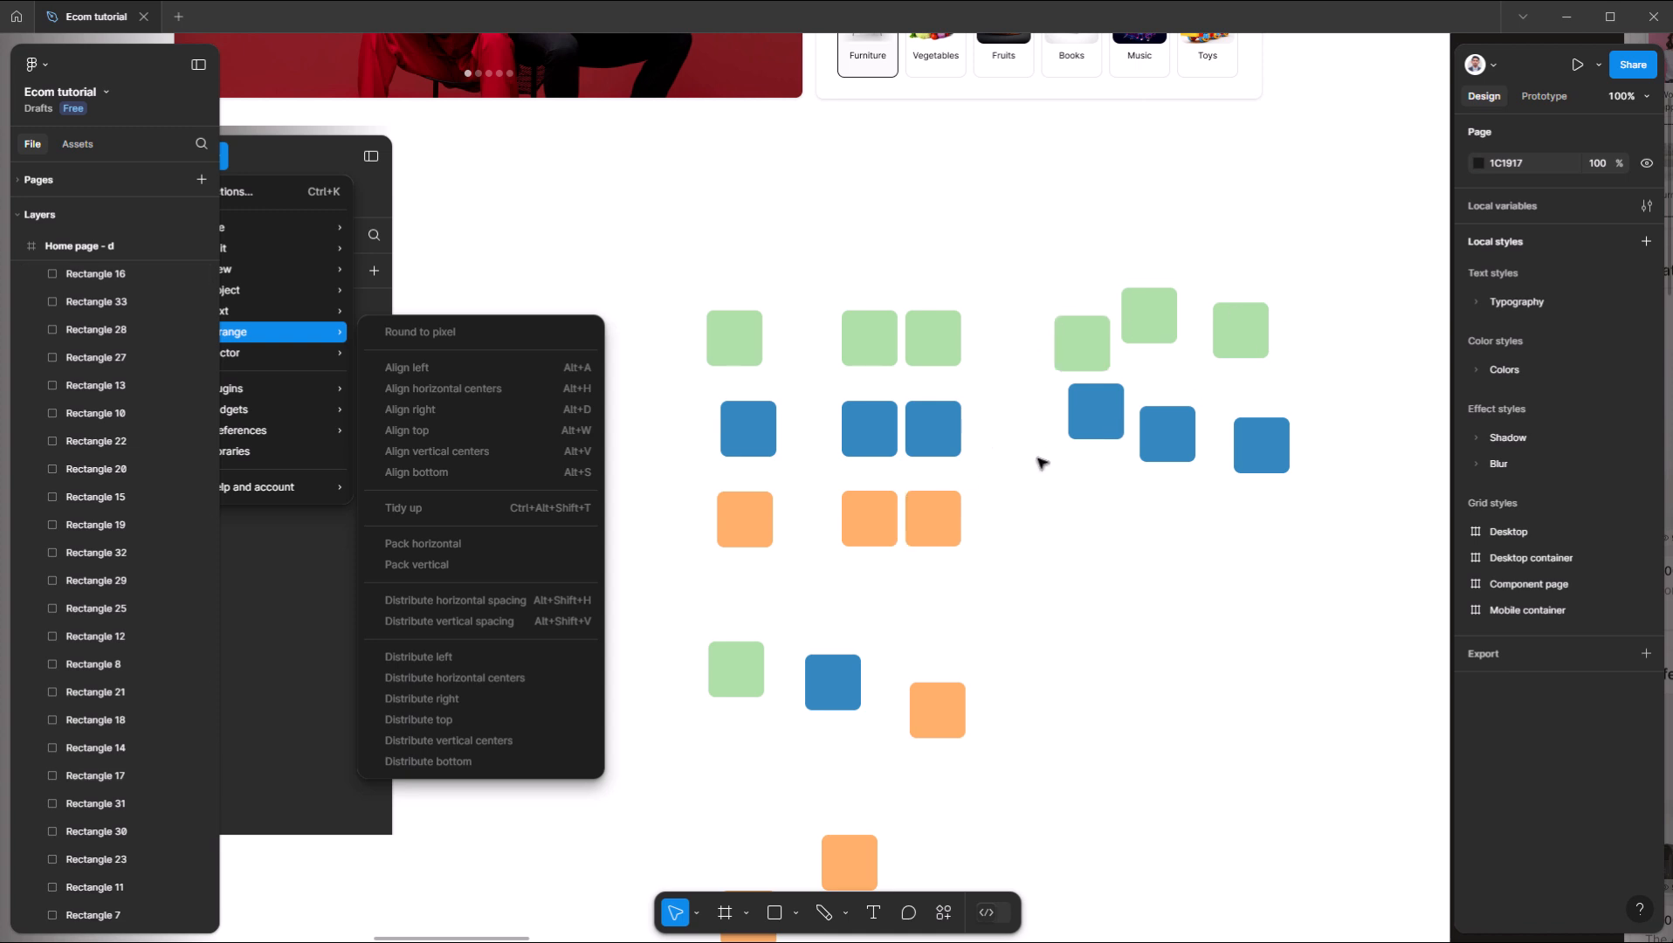
pyautogui.moveTo(1029, 276); pyautogui.dragTo(1339, 530)
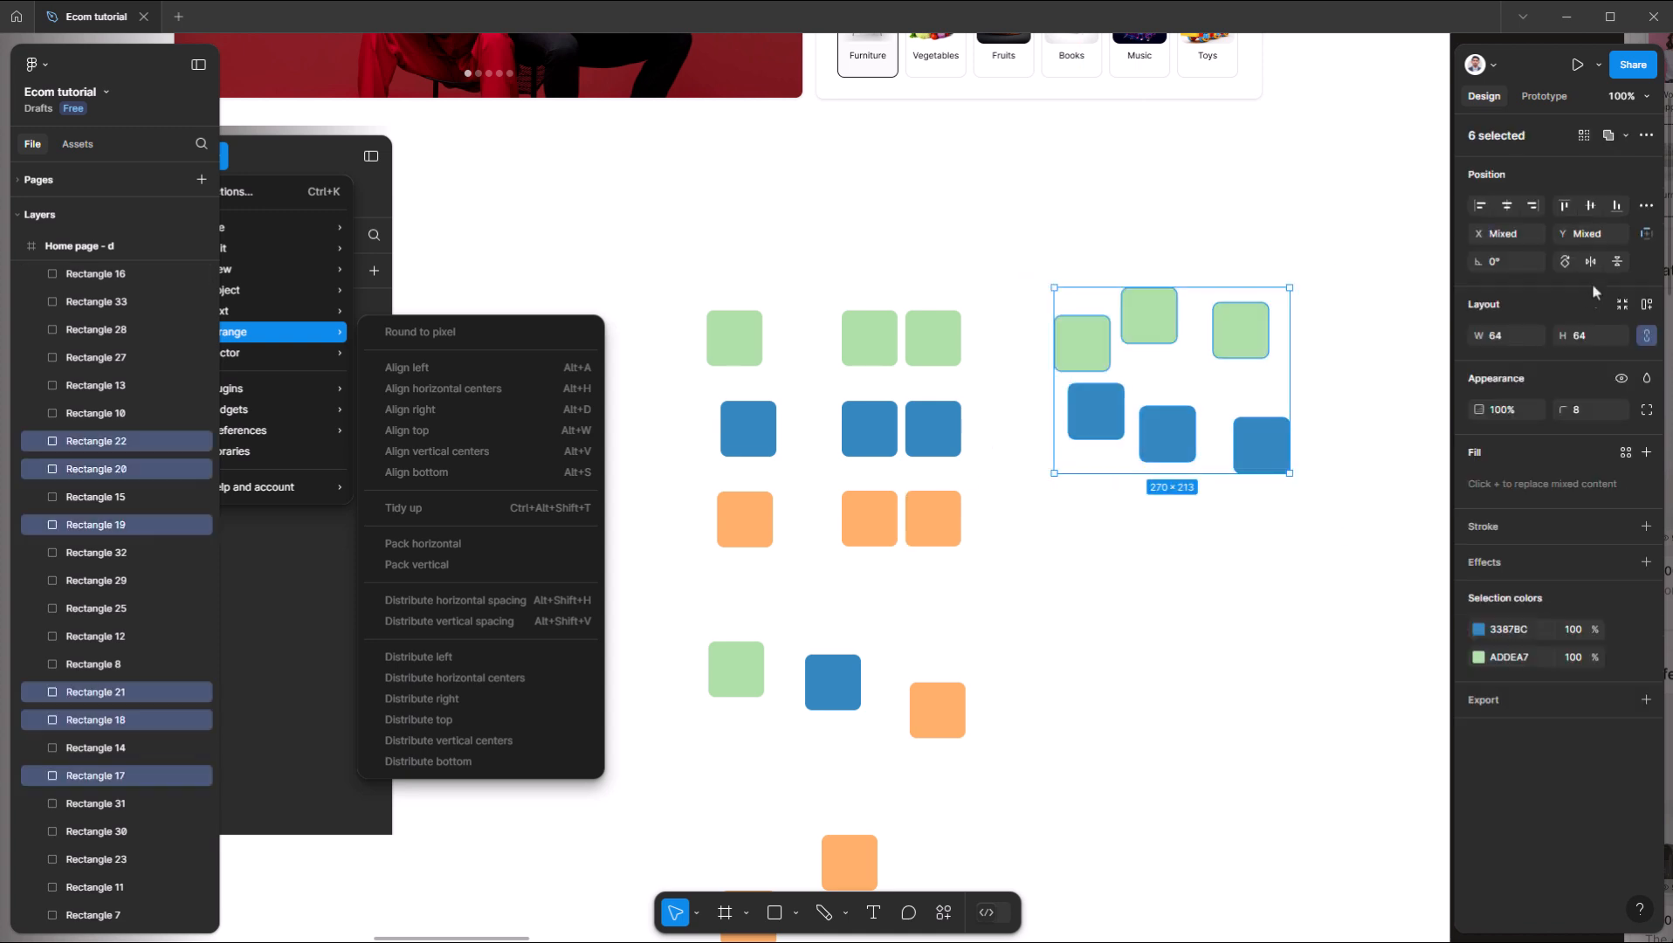
pyautogui.click(1647, 205)
pyautogui.click(1539, 247)
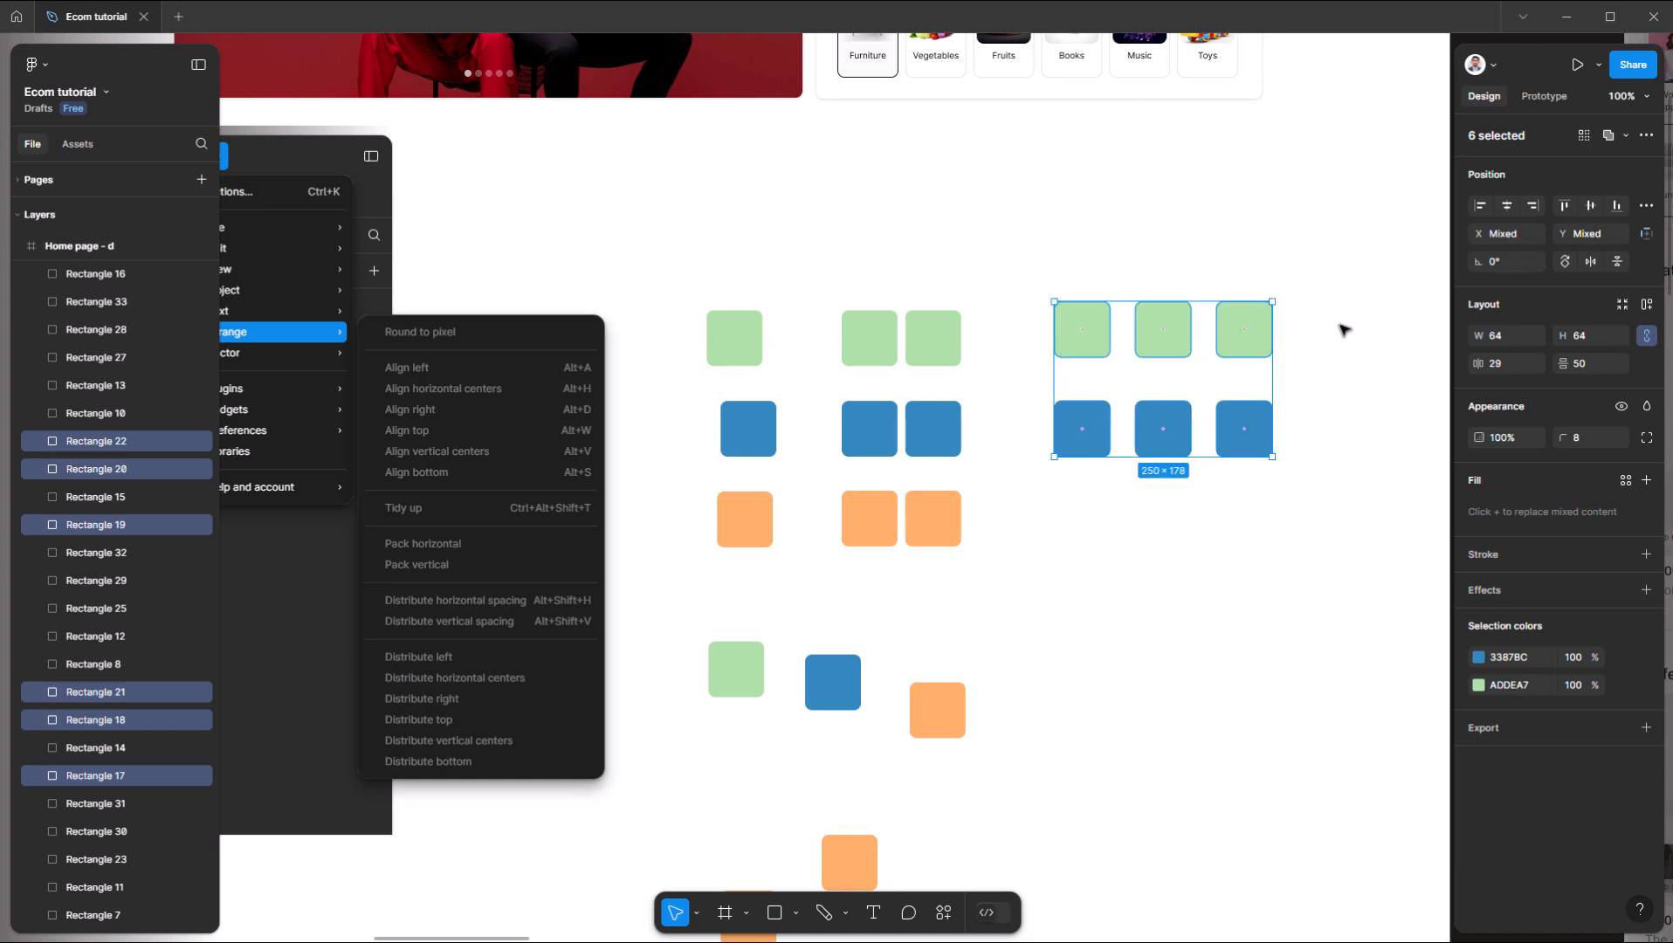
pyautogui.click(1346, 417)
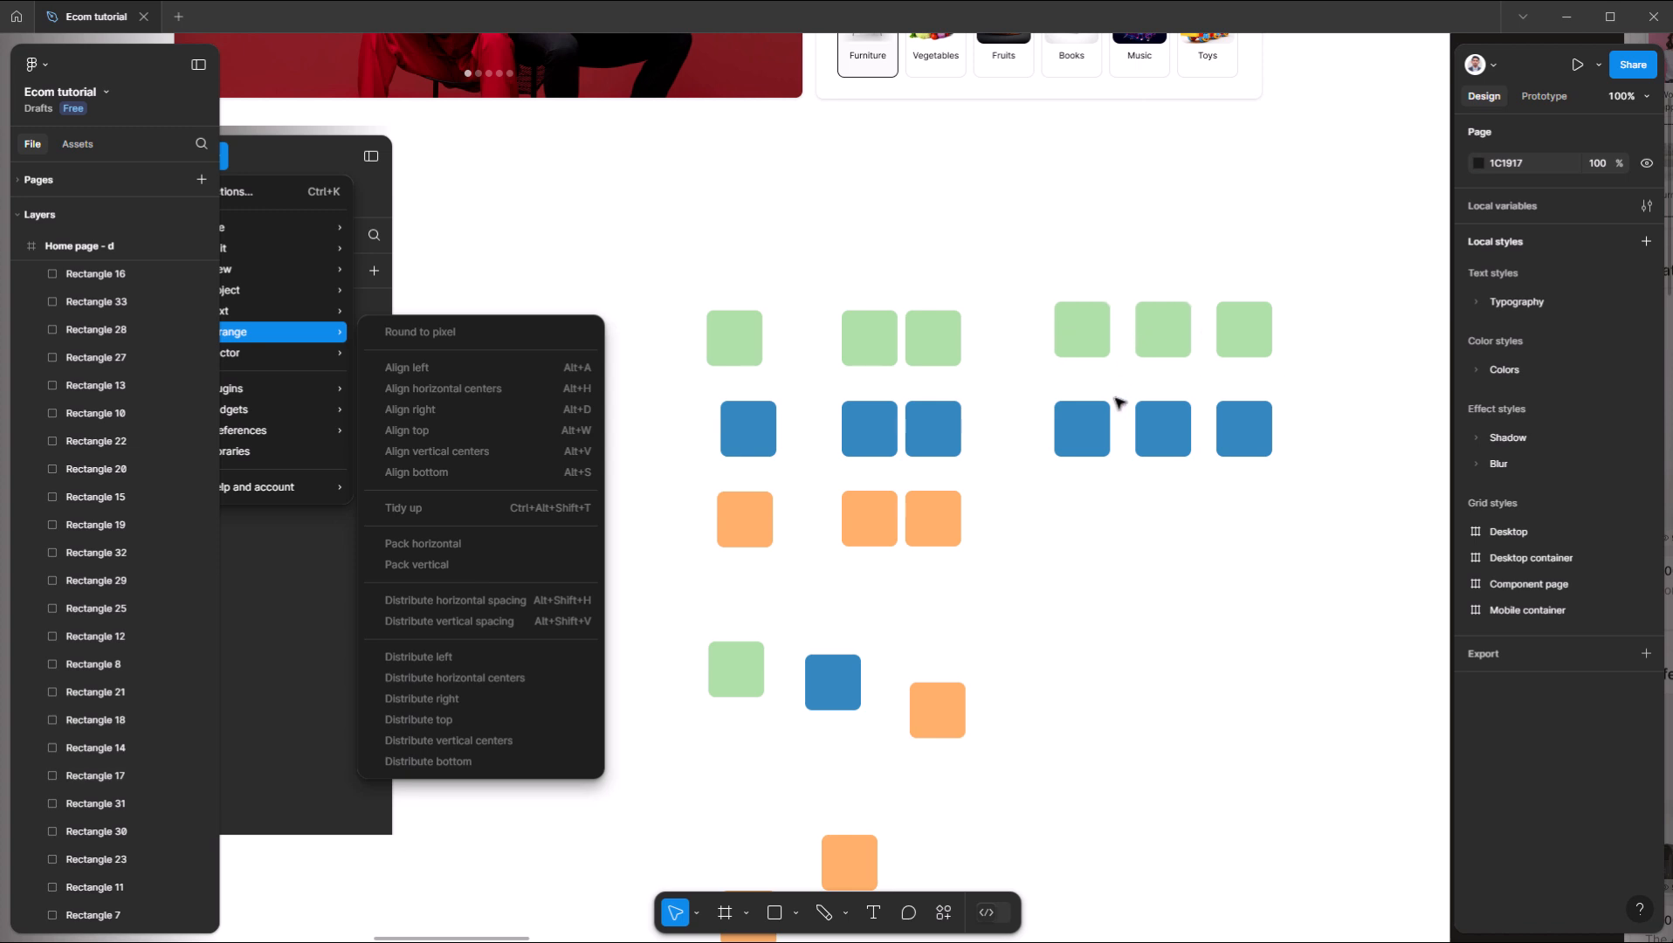
# - Apply Pack horizontal to the staggered row of green, blue and orange squares, and inspect the packed squares
pyautogui.scroll(-3, 1143, 550)
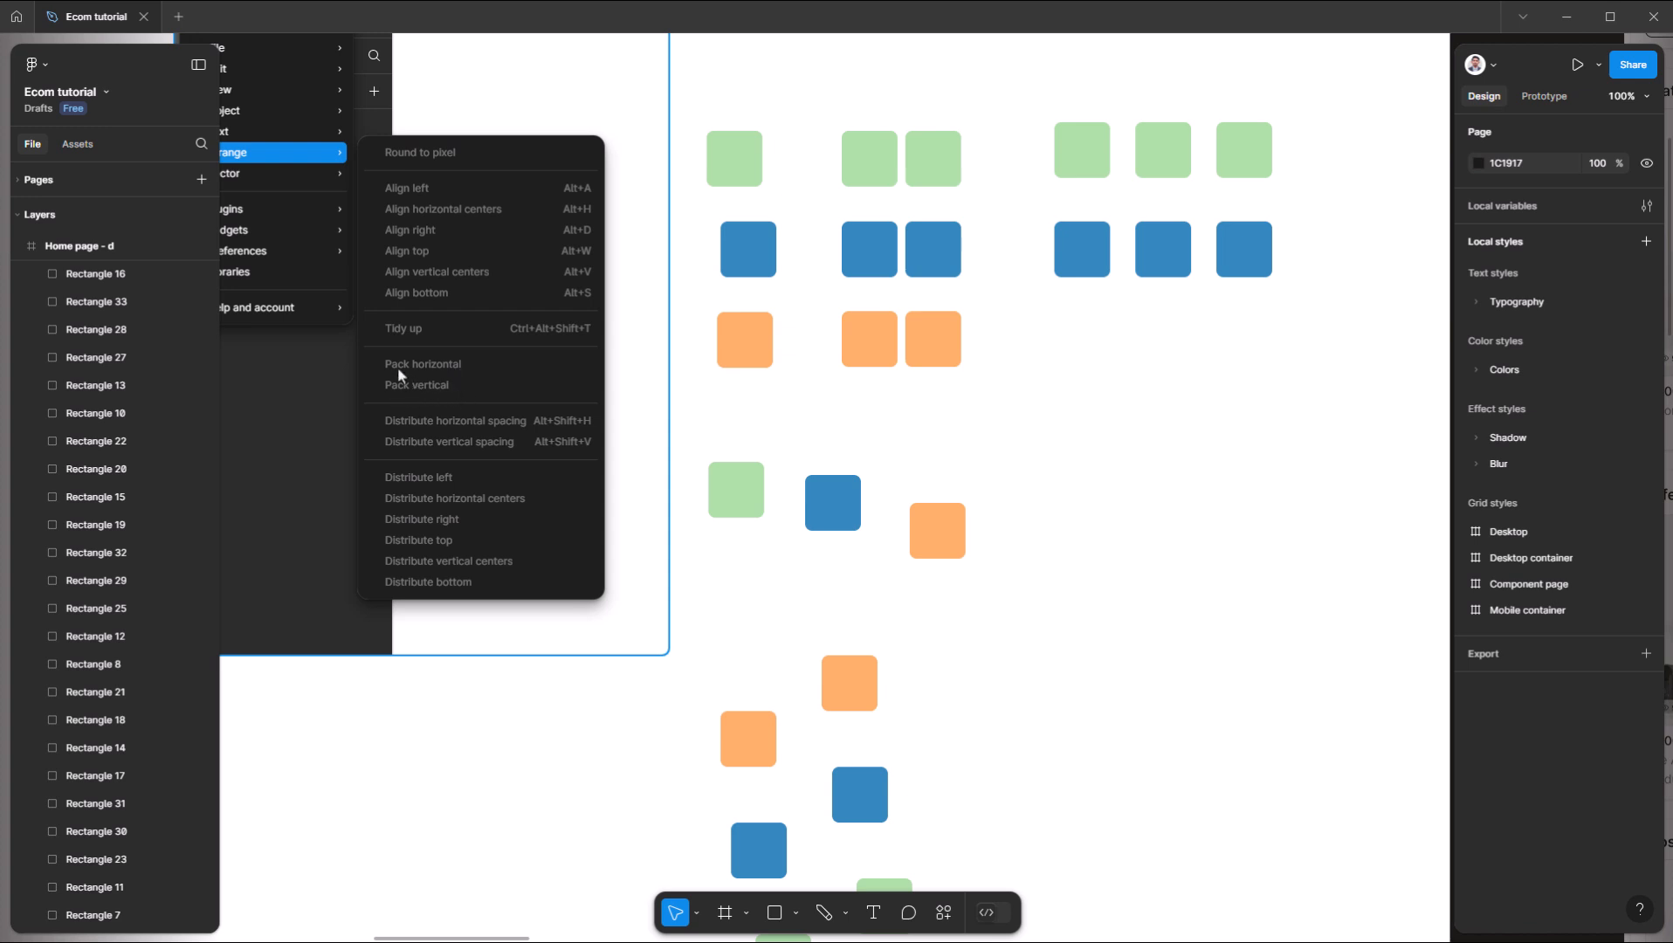
pyautogui.moveTo(737, 426); pyautogui.dragTo(964, 566)
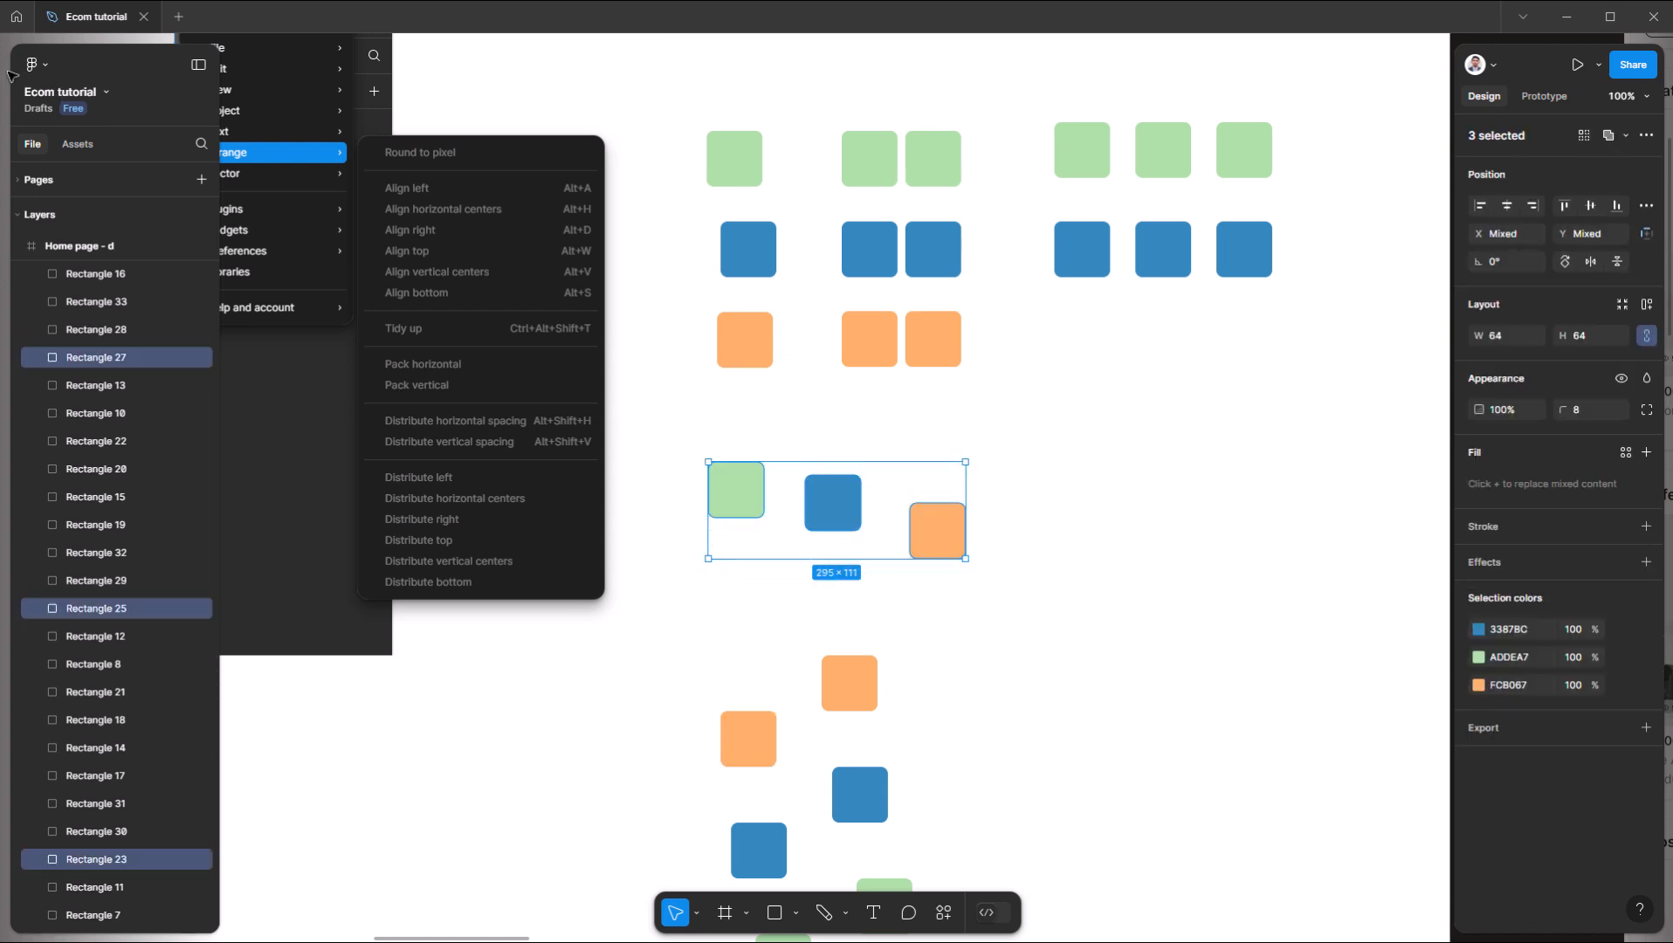
pyautogui.click(35, 66)
pyautogui.moveTo(69, 166)
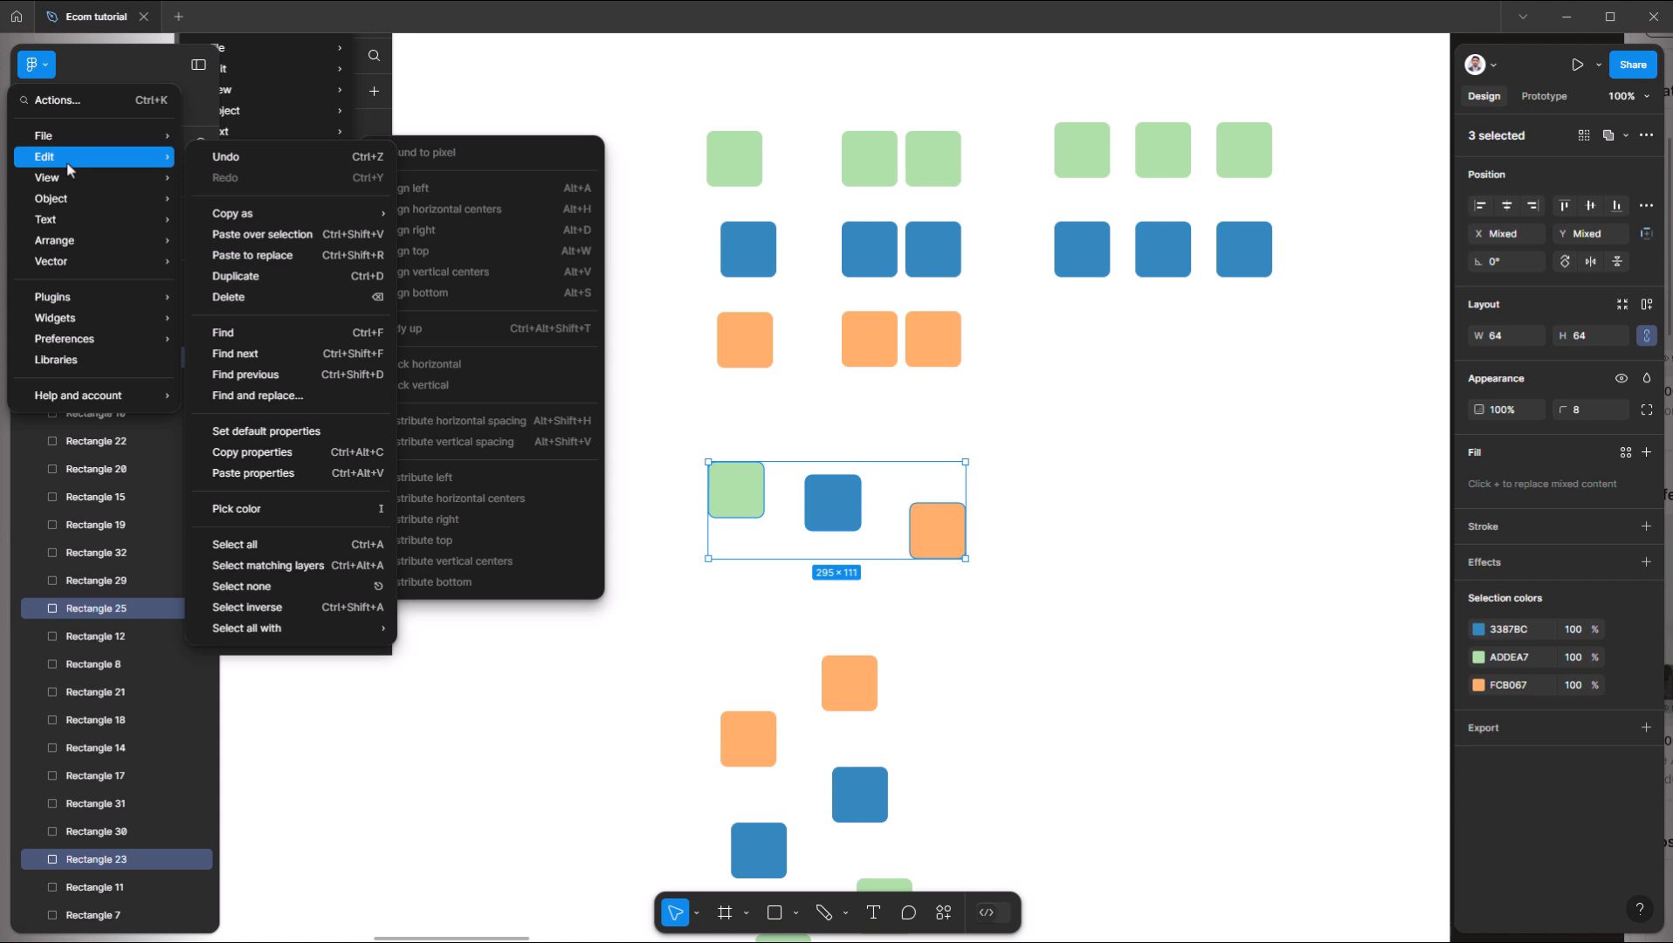
pyautogui.moveTo(88, 249)
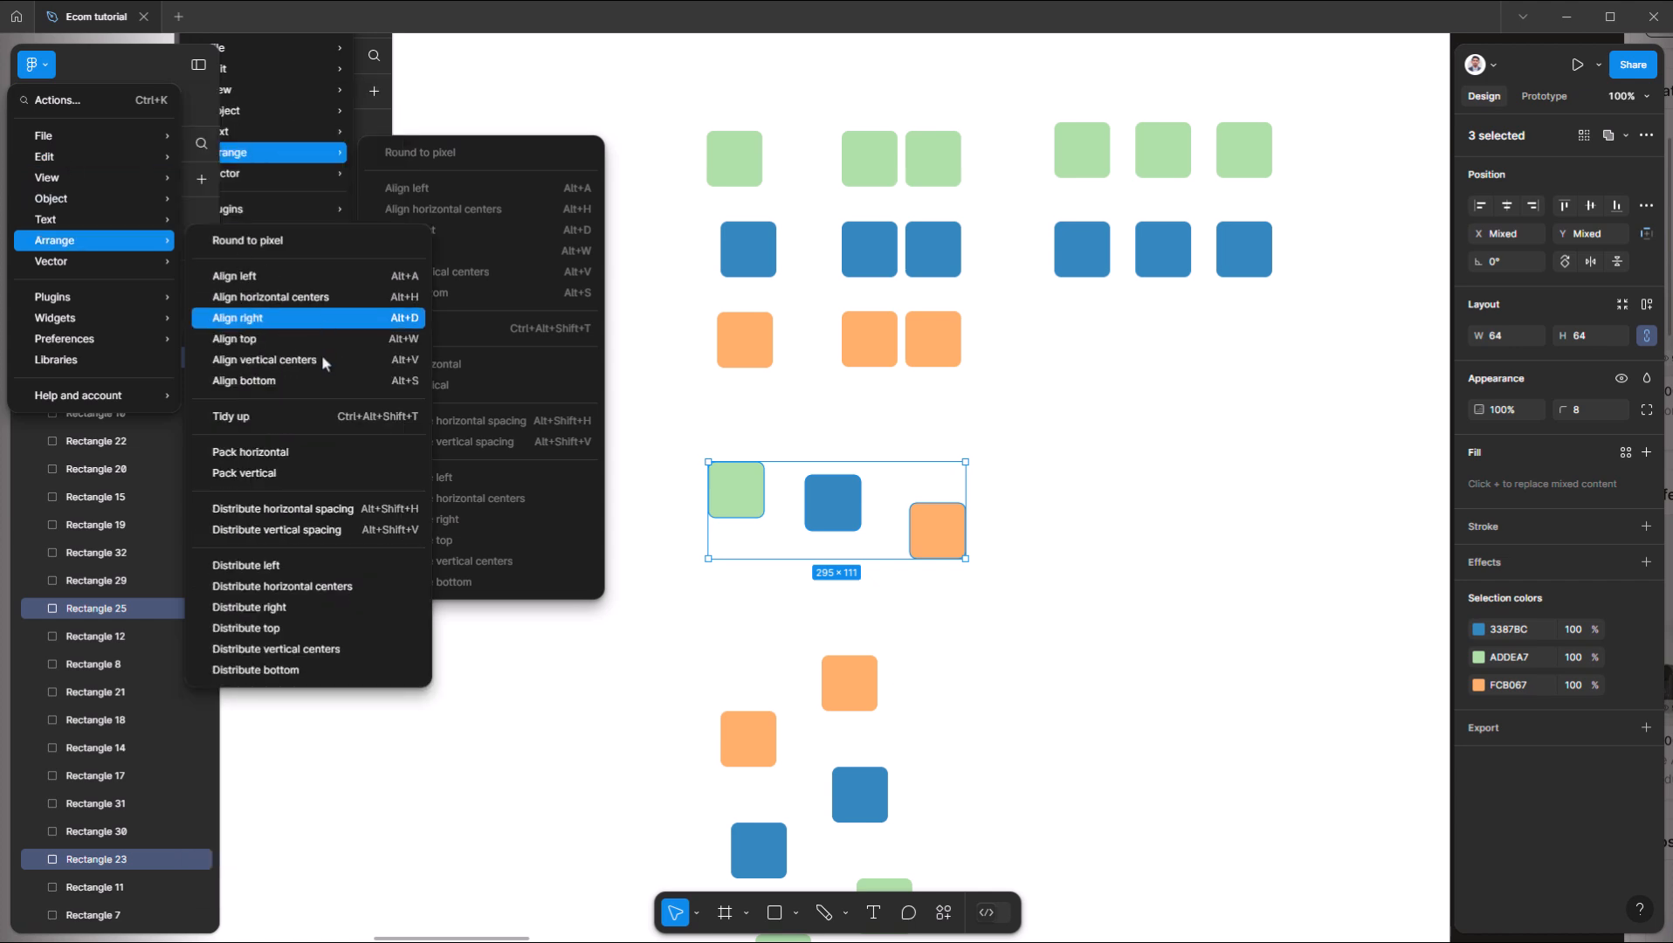
pyautogui.click(354, 463)
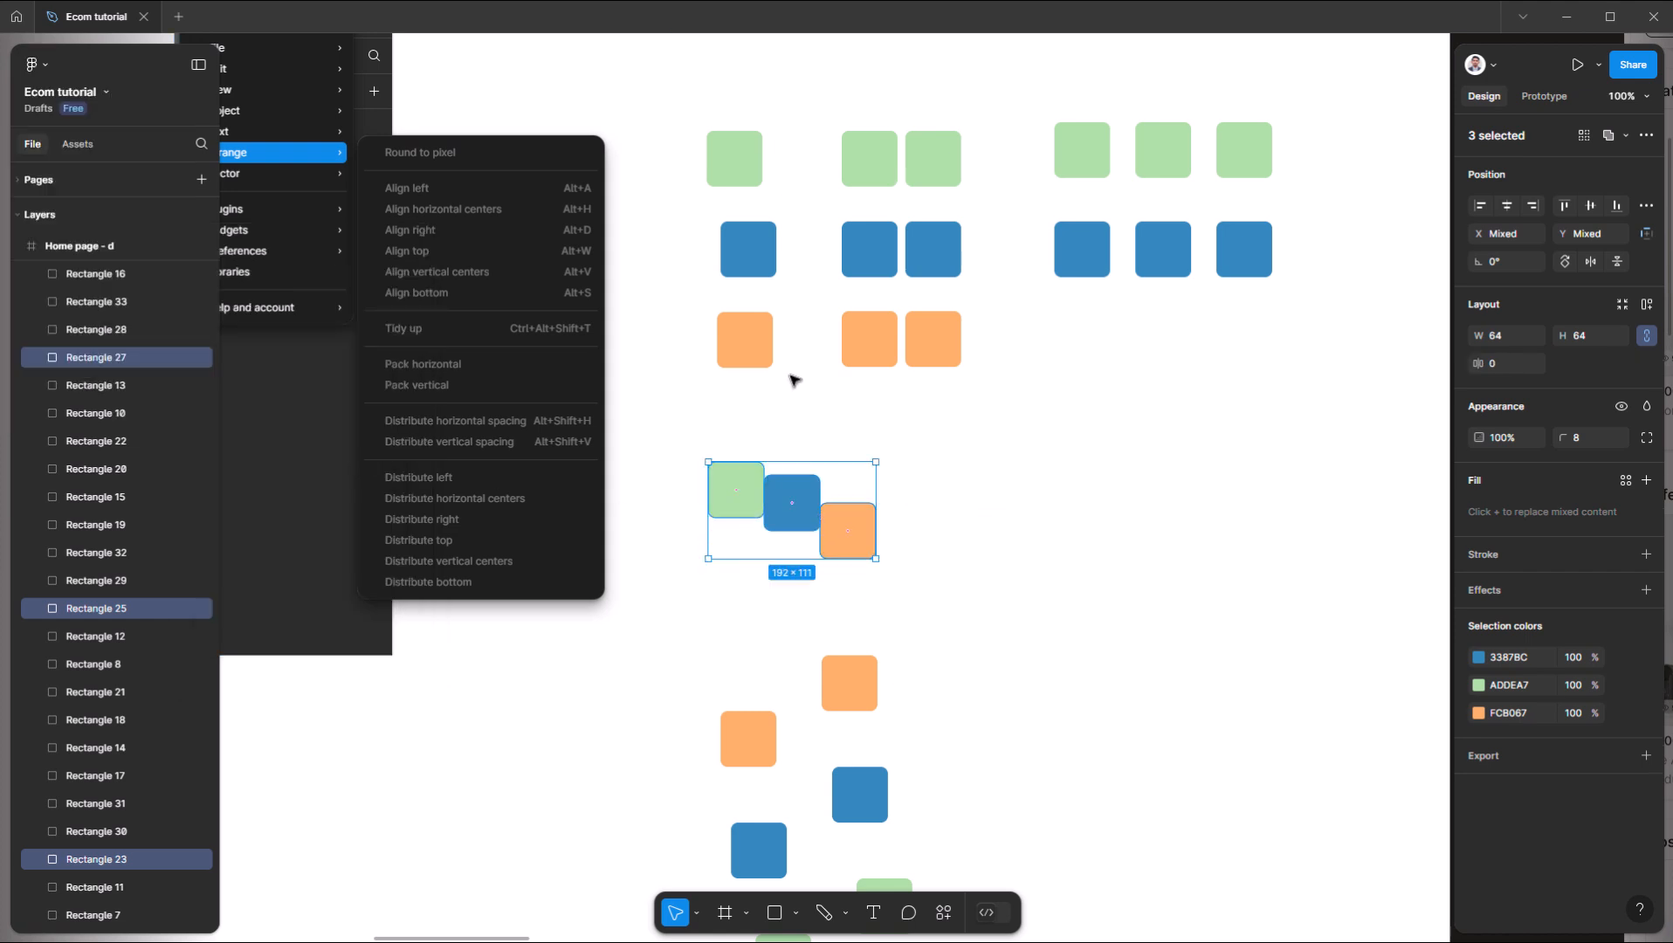
pyautogui.click(767, 435)
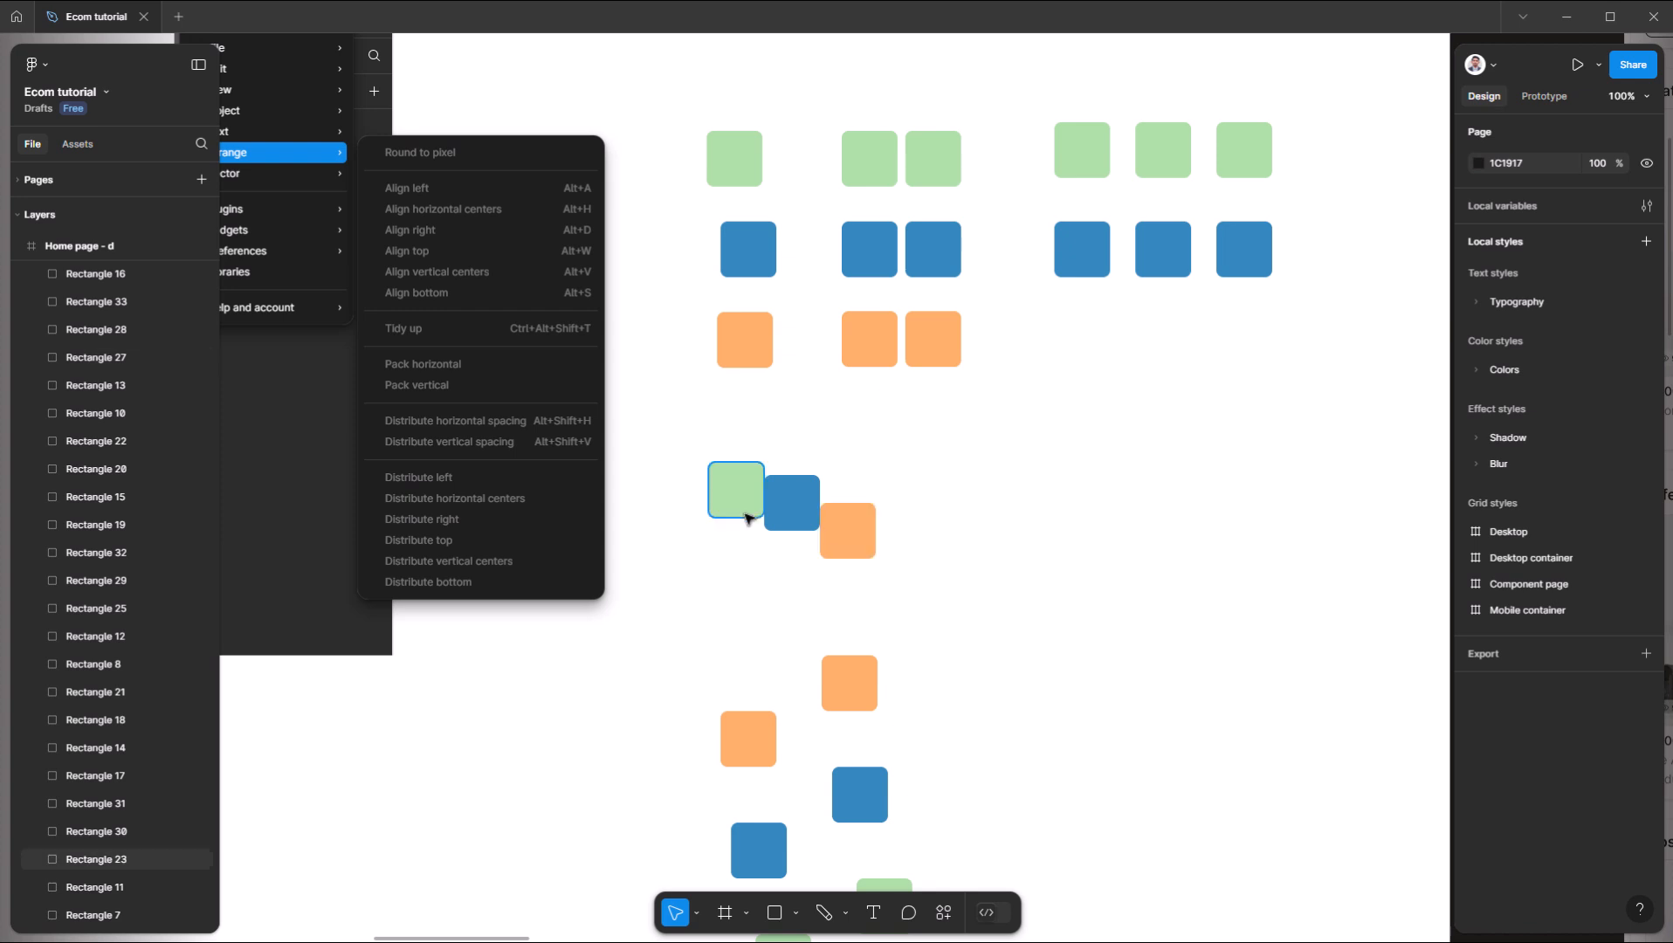
pyautogui.click(795, 520)
pyautogui.click(744, 510)
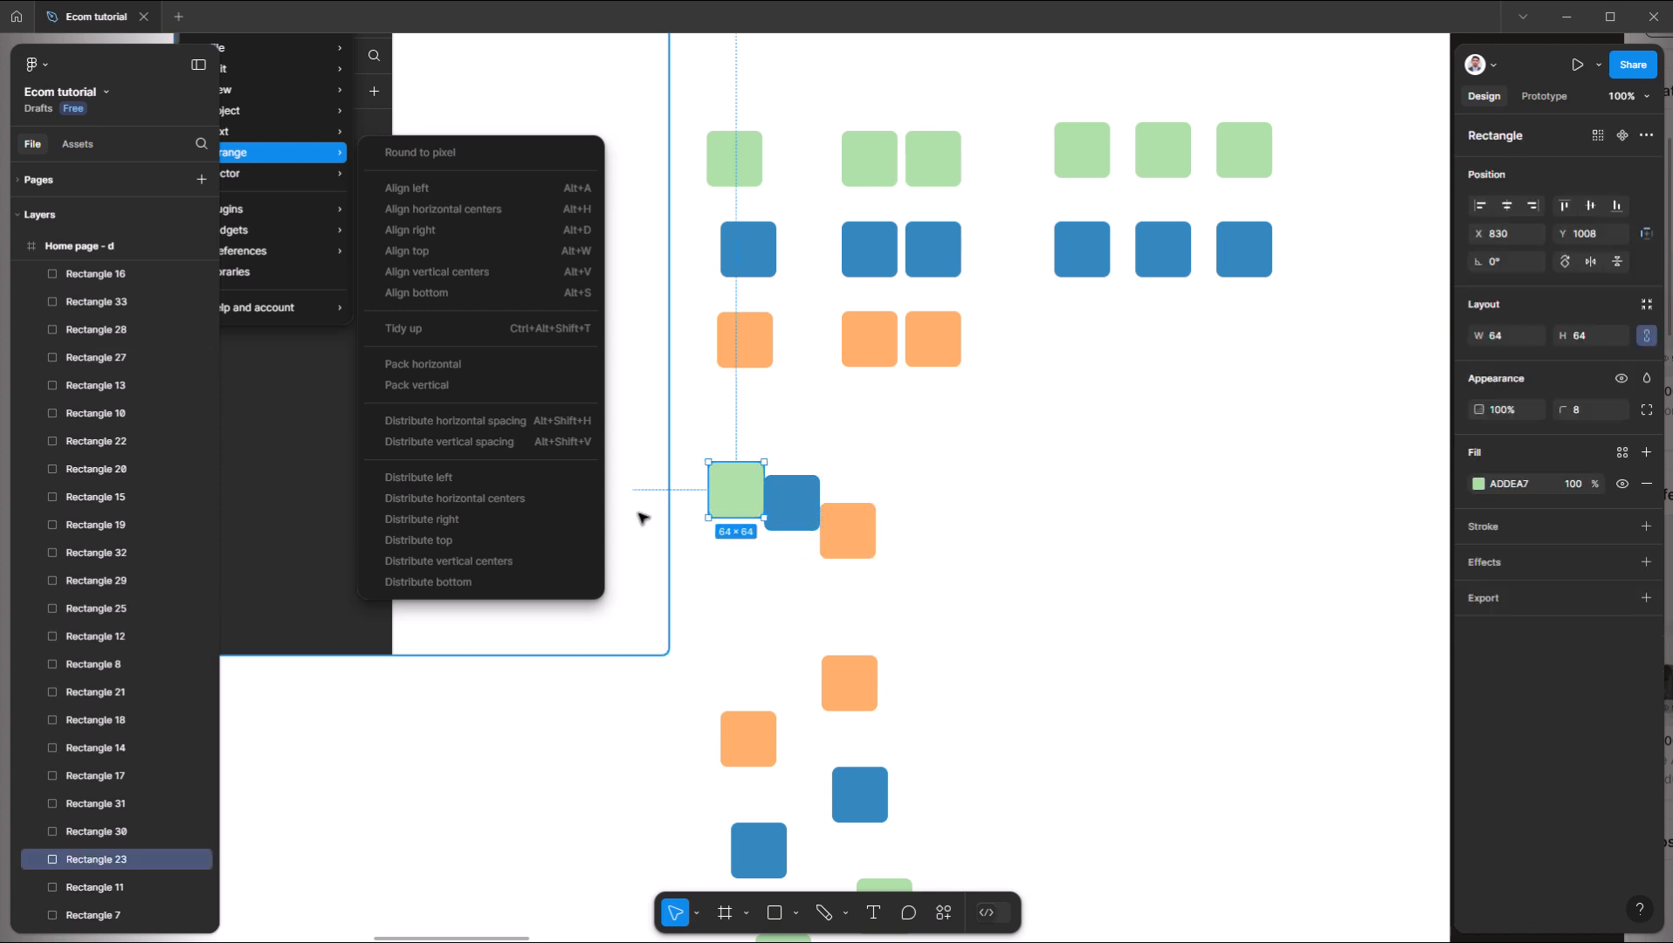
# - Try to apply Pack vertical to all six squares of the two staggered columns below the packed row
pyautogui.scroll(-1, 1013, 683)
pyautogui.scroll(-3, 1013, 683)
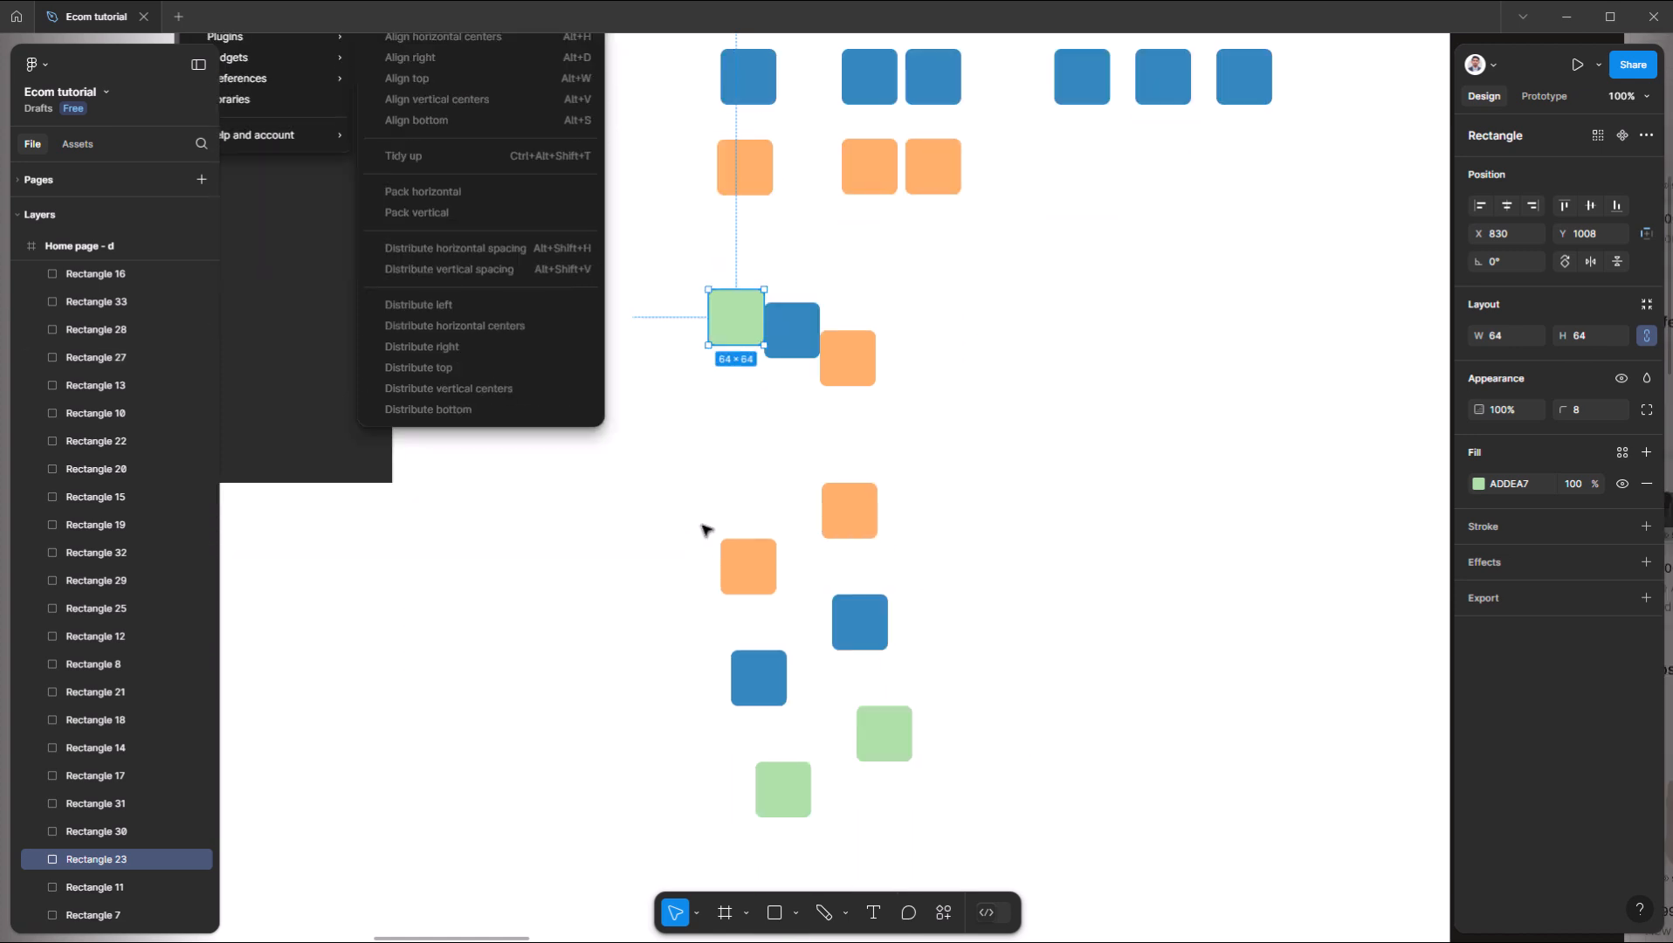
pyautogui.moveTo(705, 463); pyautogui.dragTo(965, 834)
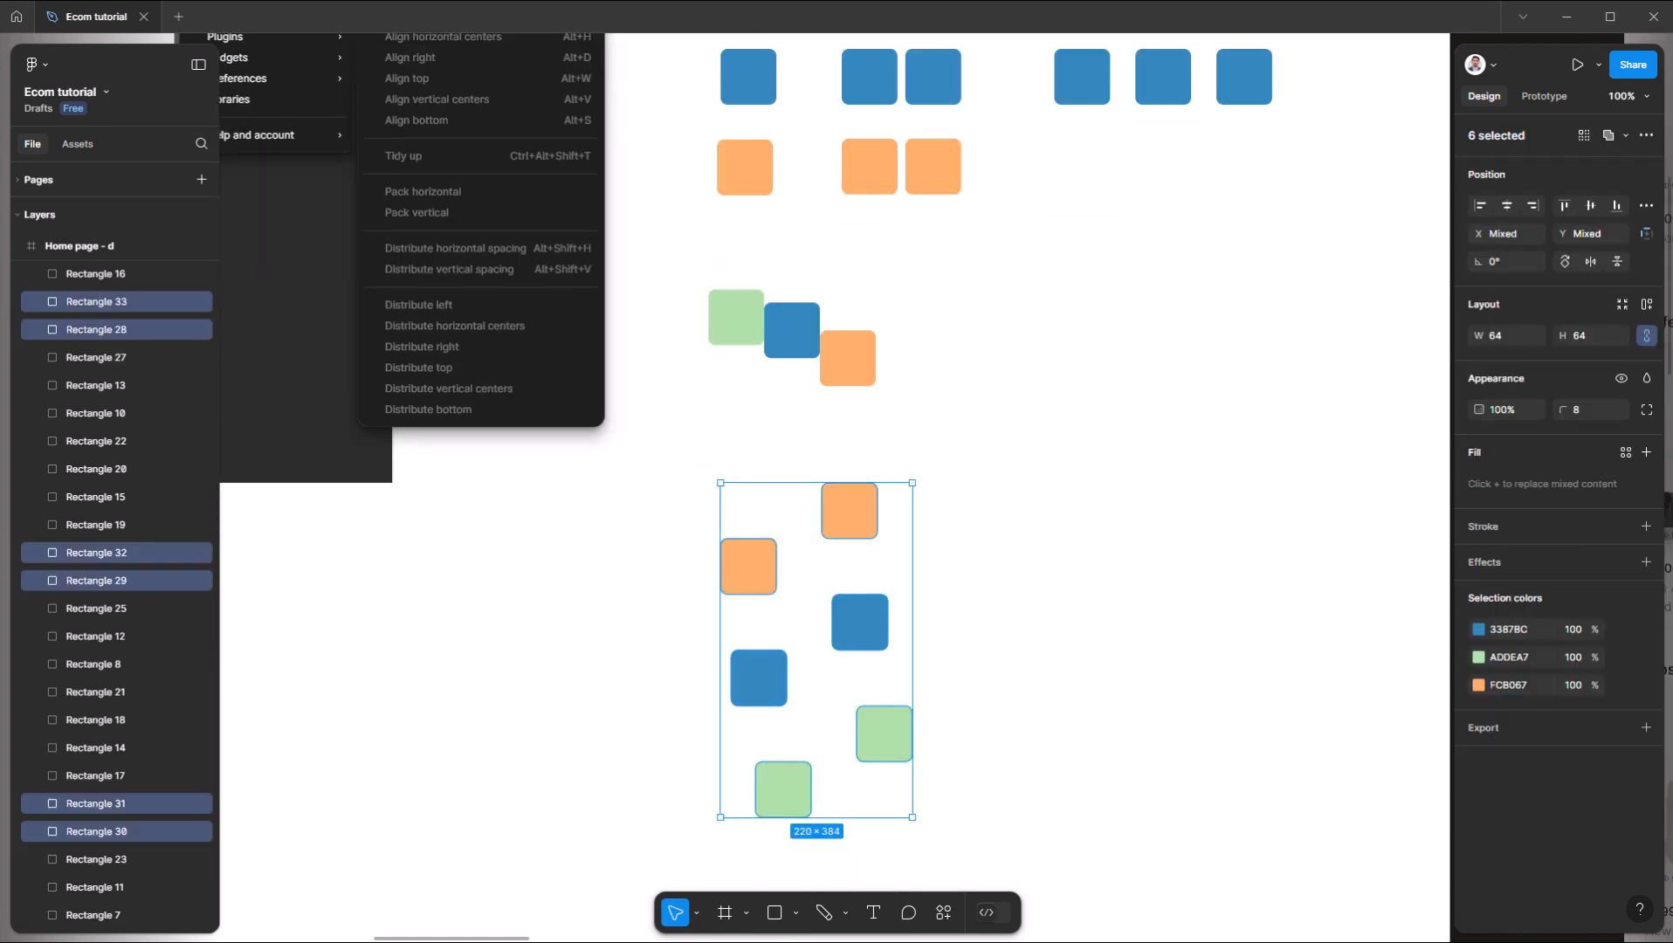
pyautogui.click(35, 64)
pyautogui.moveTo(86, 201)
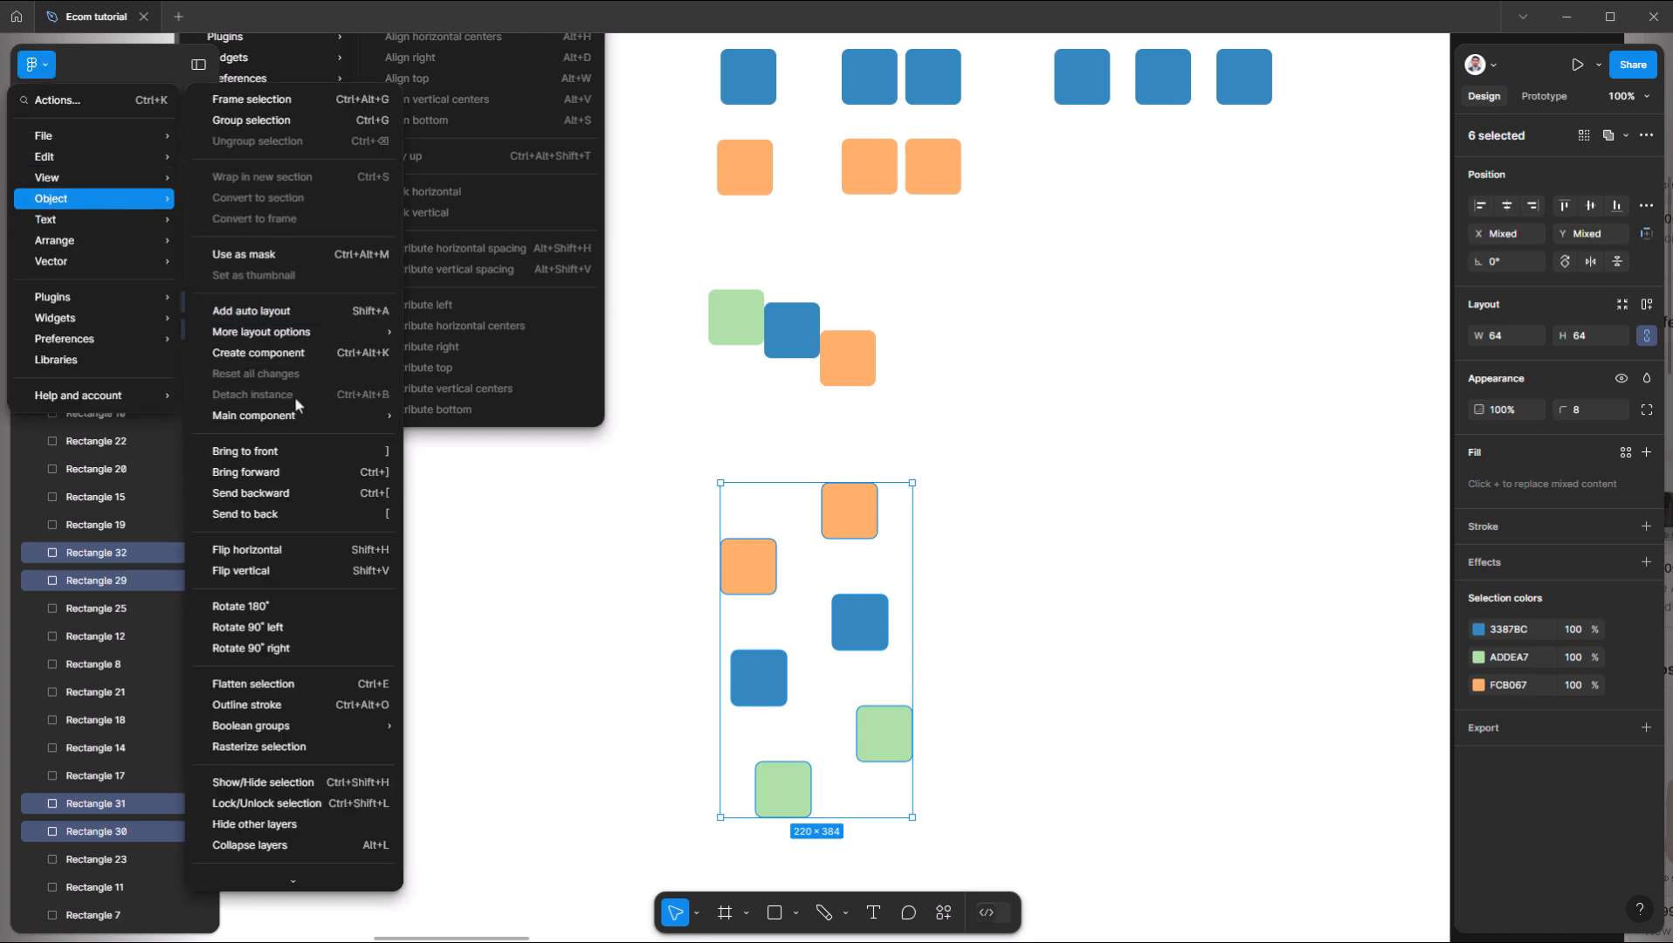
pyautogui.moveTo(300, 414)
pyautogui.moveTo(170, 254)
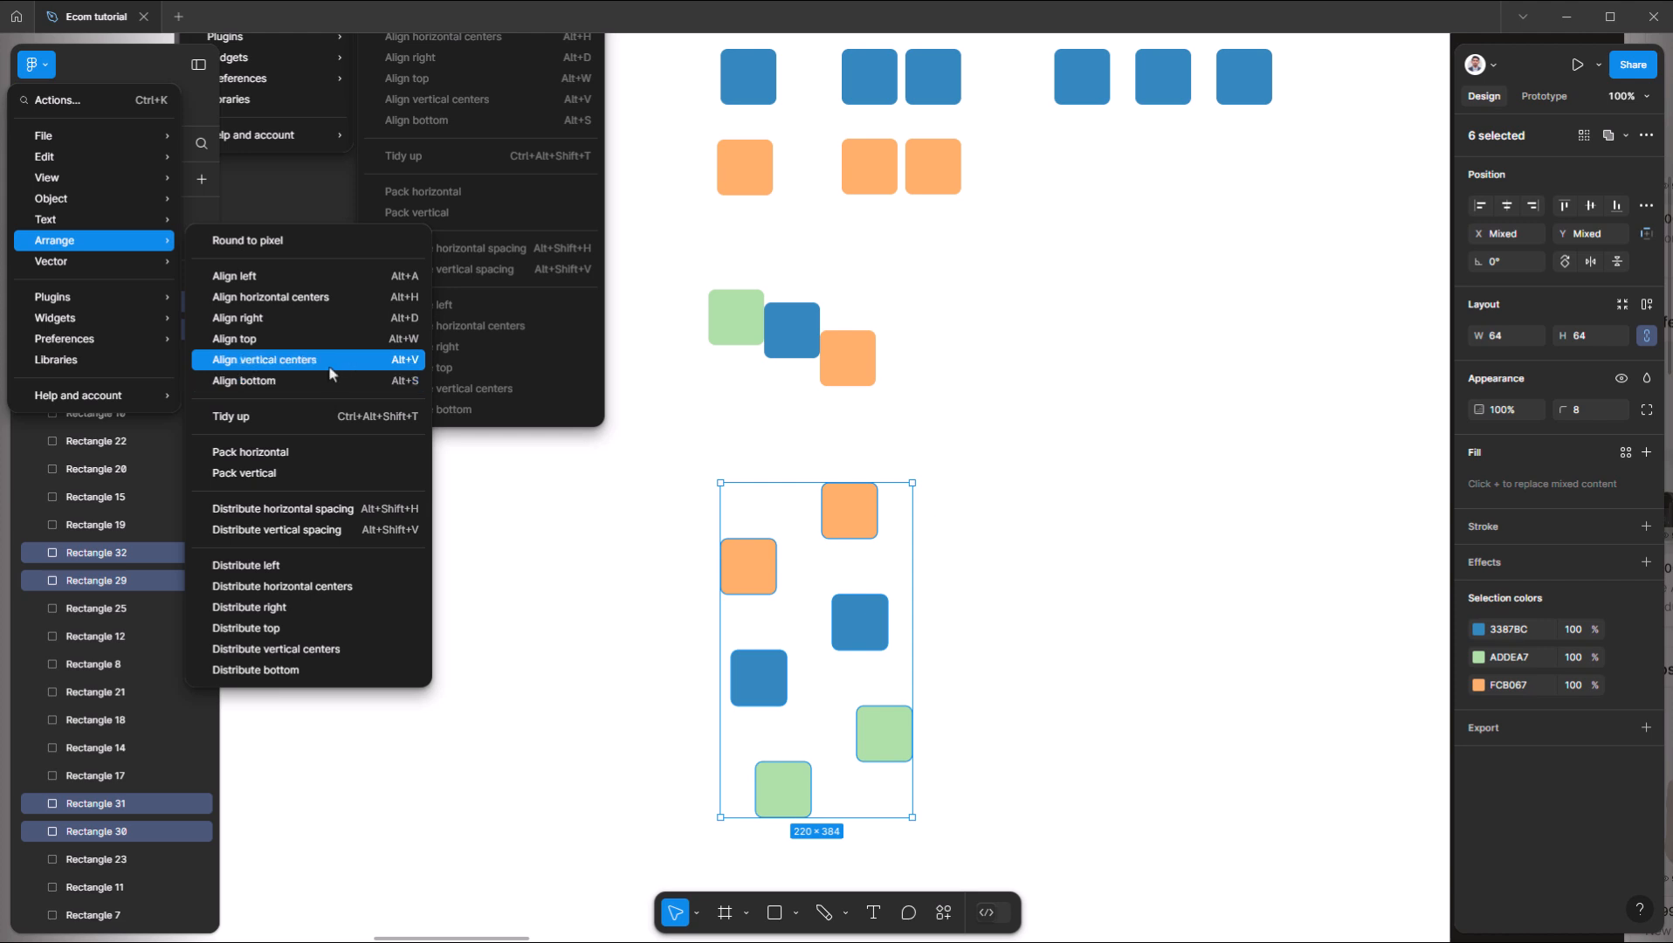
pyautogui.click(335, 481)
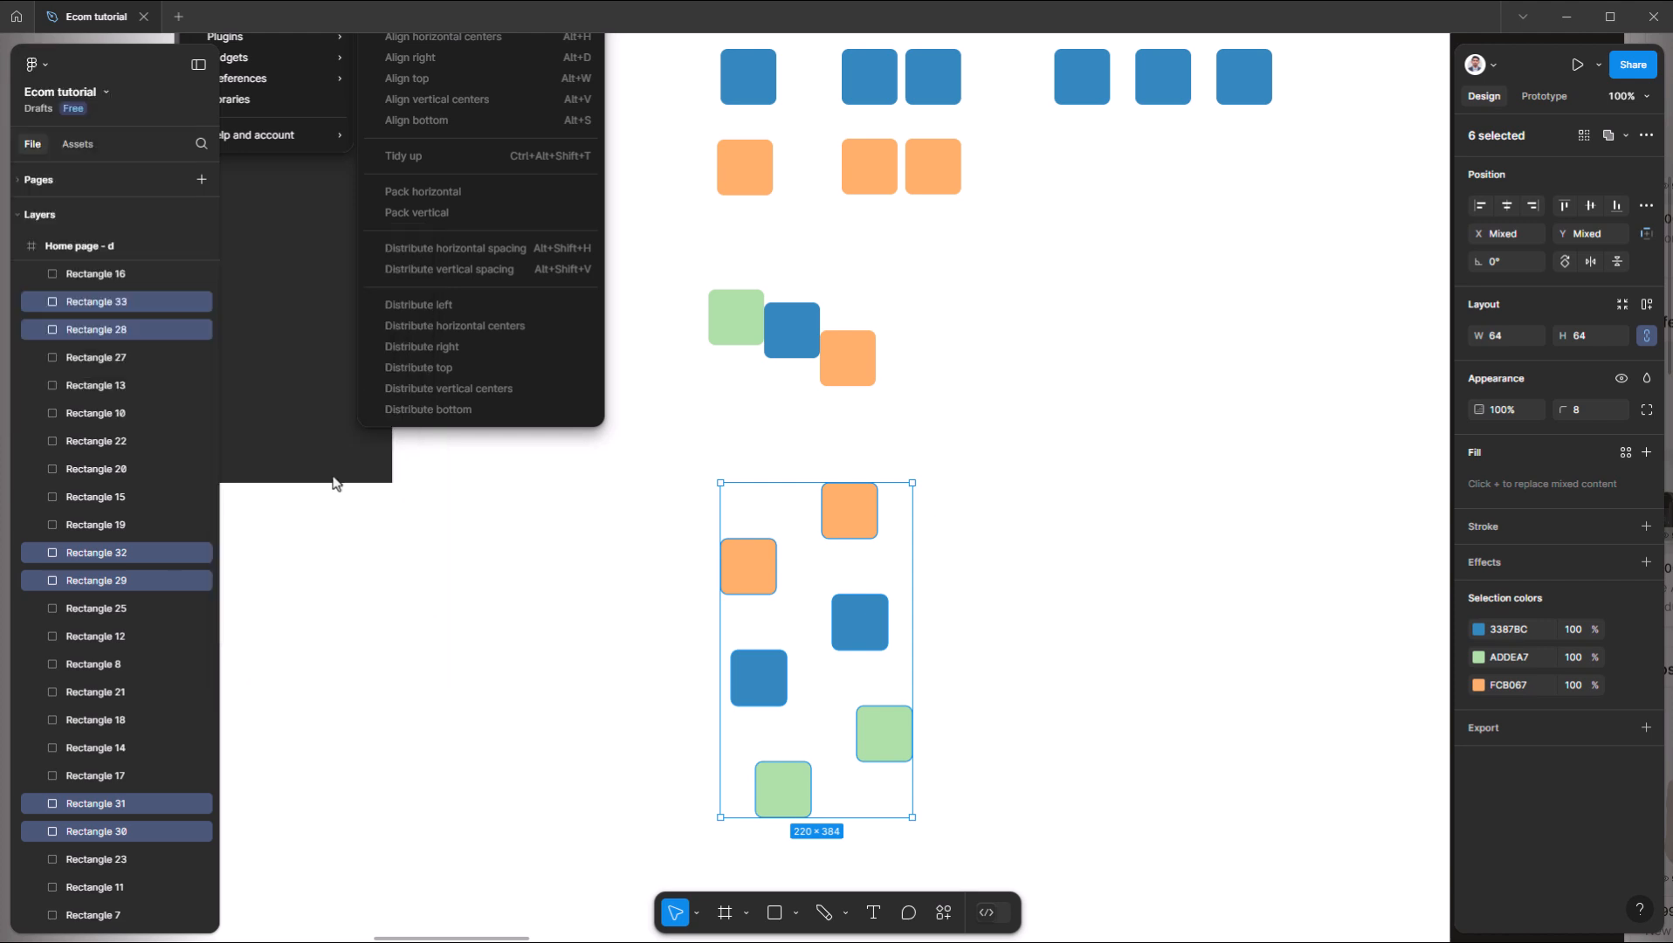
# - Apply Pack vertical to only the orange, blue and green squares of the left staggered column
pyautogui.click(485, 712)
pyautogui.moveTo(665, 504); pyautogui.dragTo(799, 863)
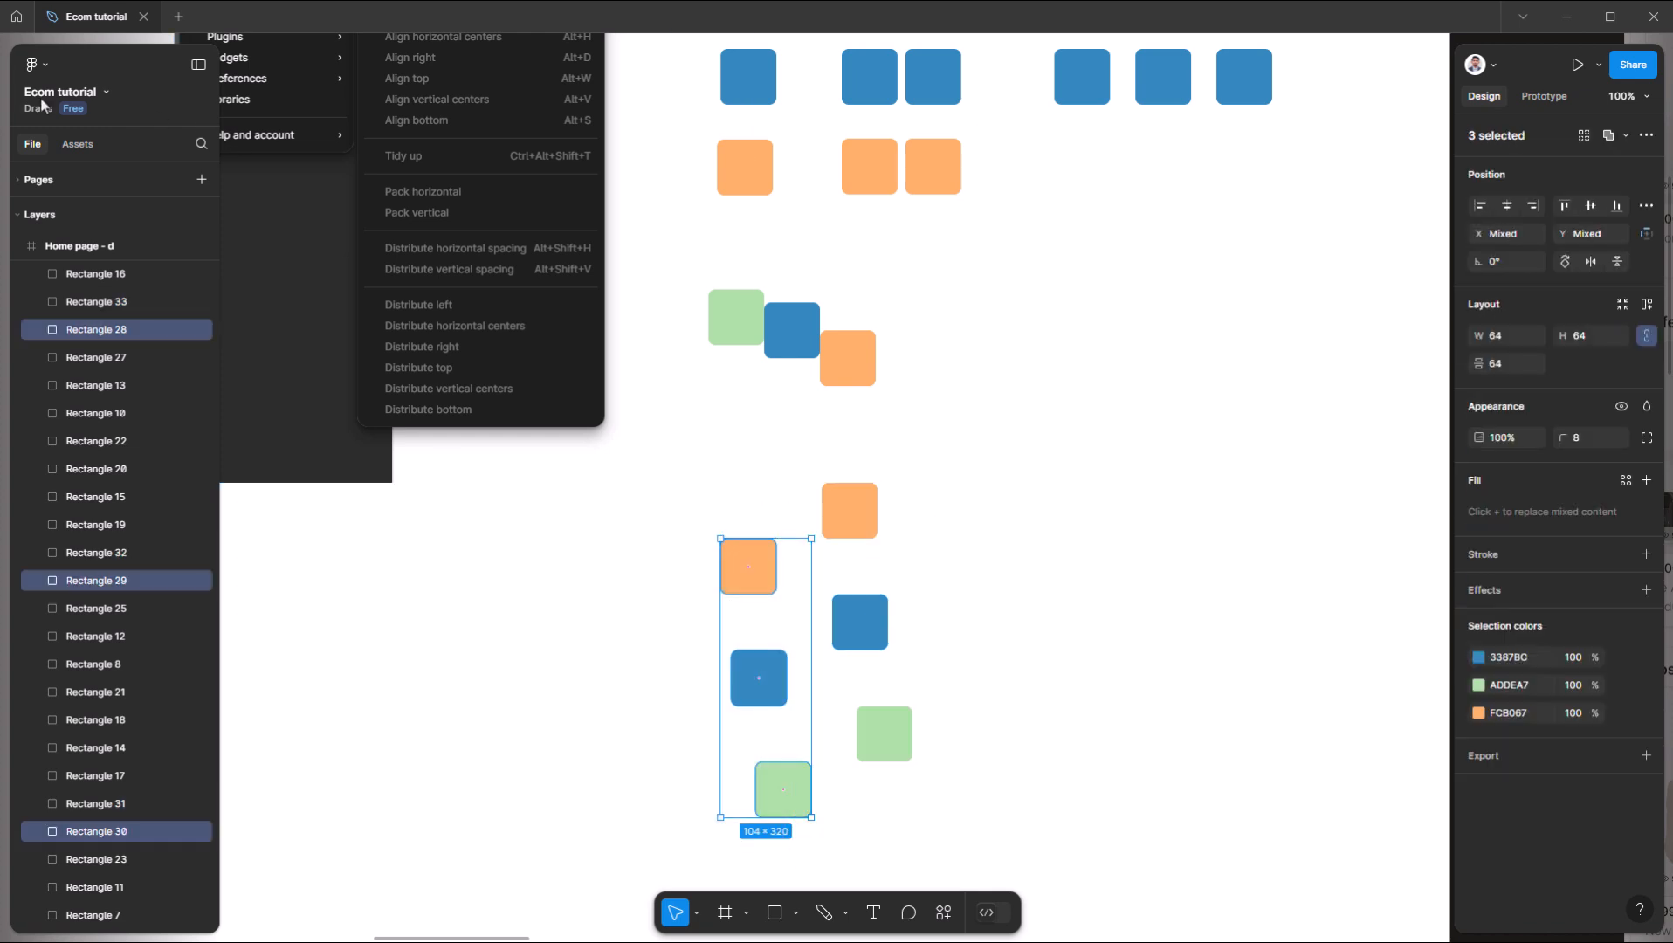
pyautogui.click(40, 65)
pyautogui.moveTo(93, 252)
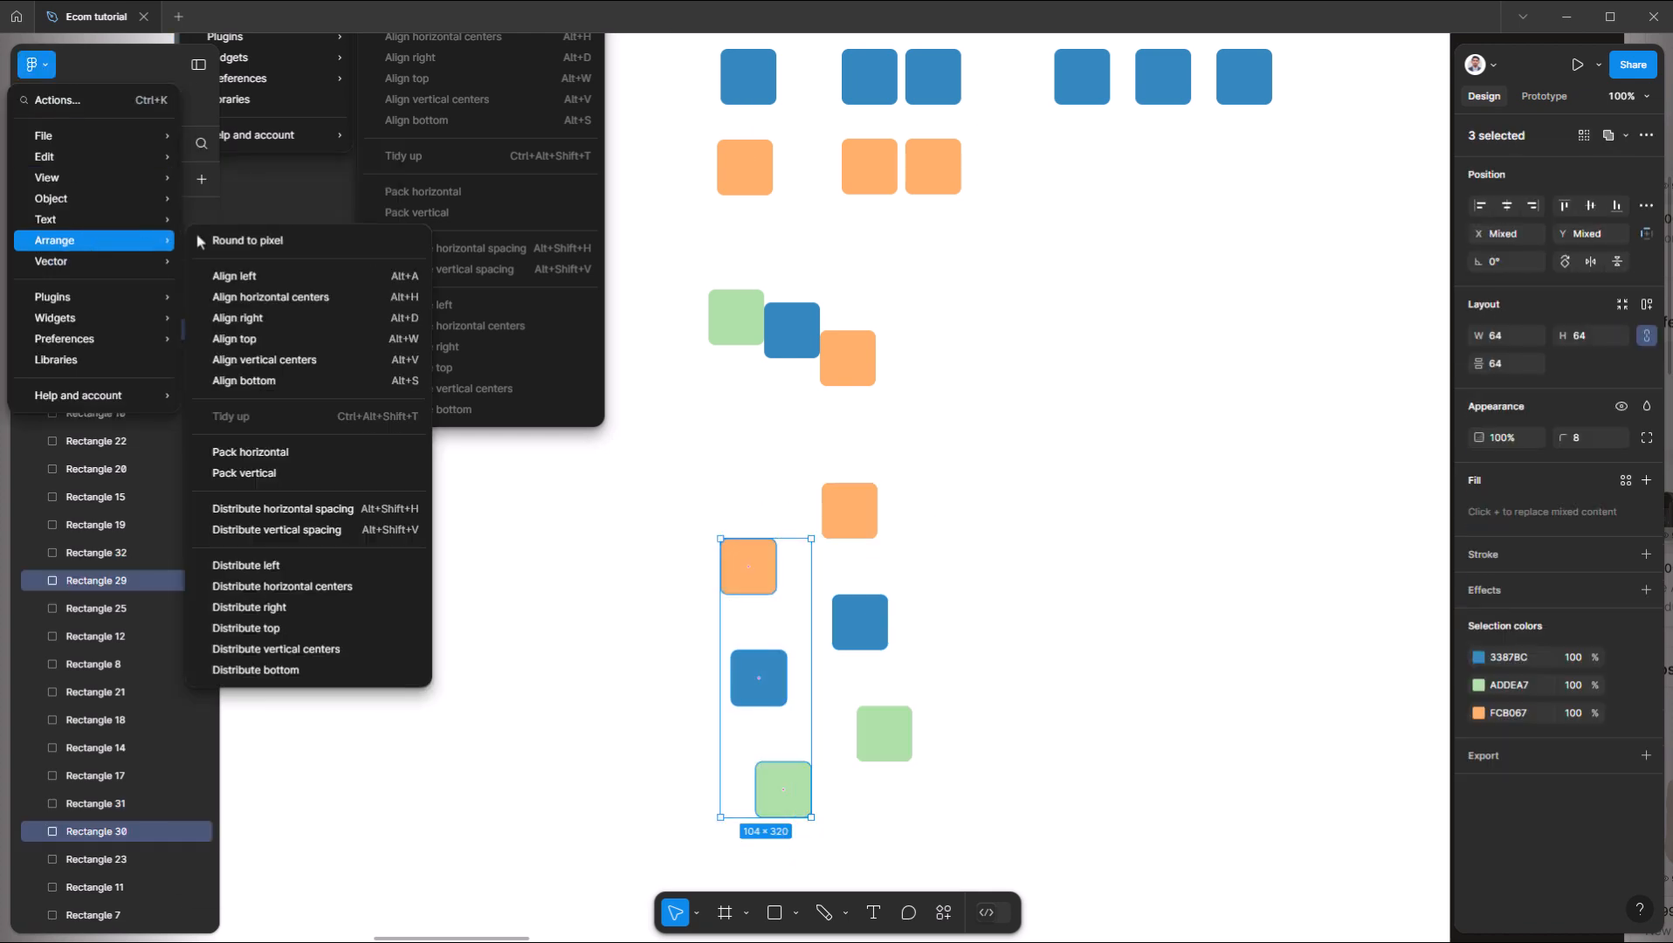
pyautogui.click(290, 474)
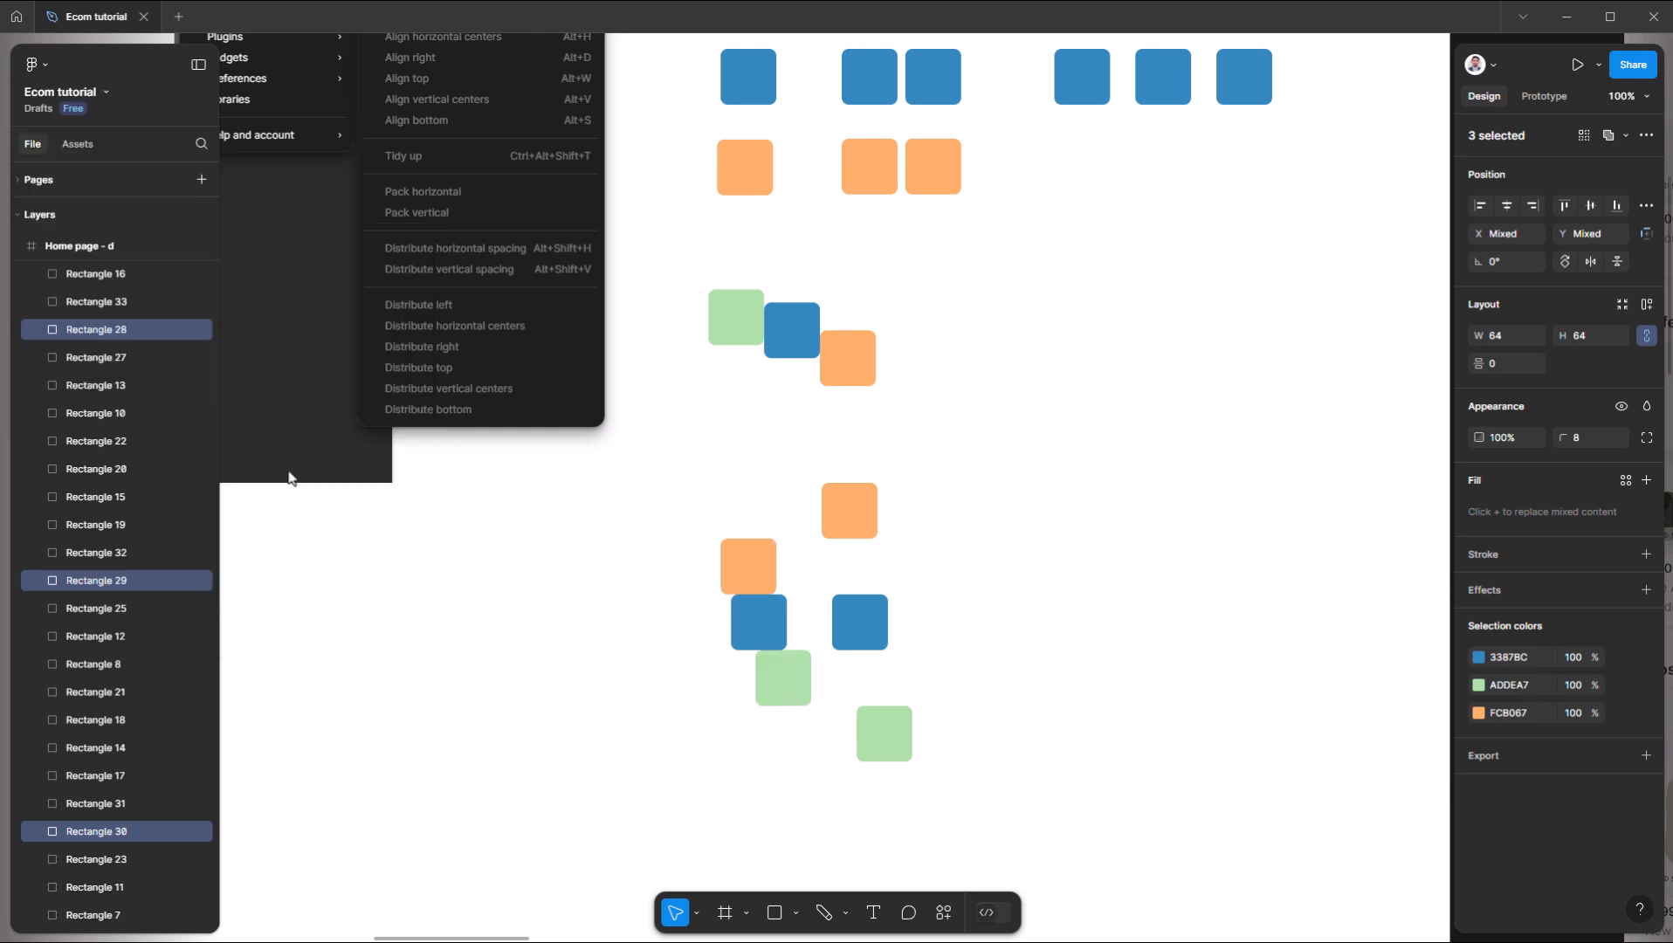
# - Draw two horizontal pencil lines along the top and bottom edges of the blue square in the packed left column
pyautogui.click(678, 607)
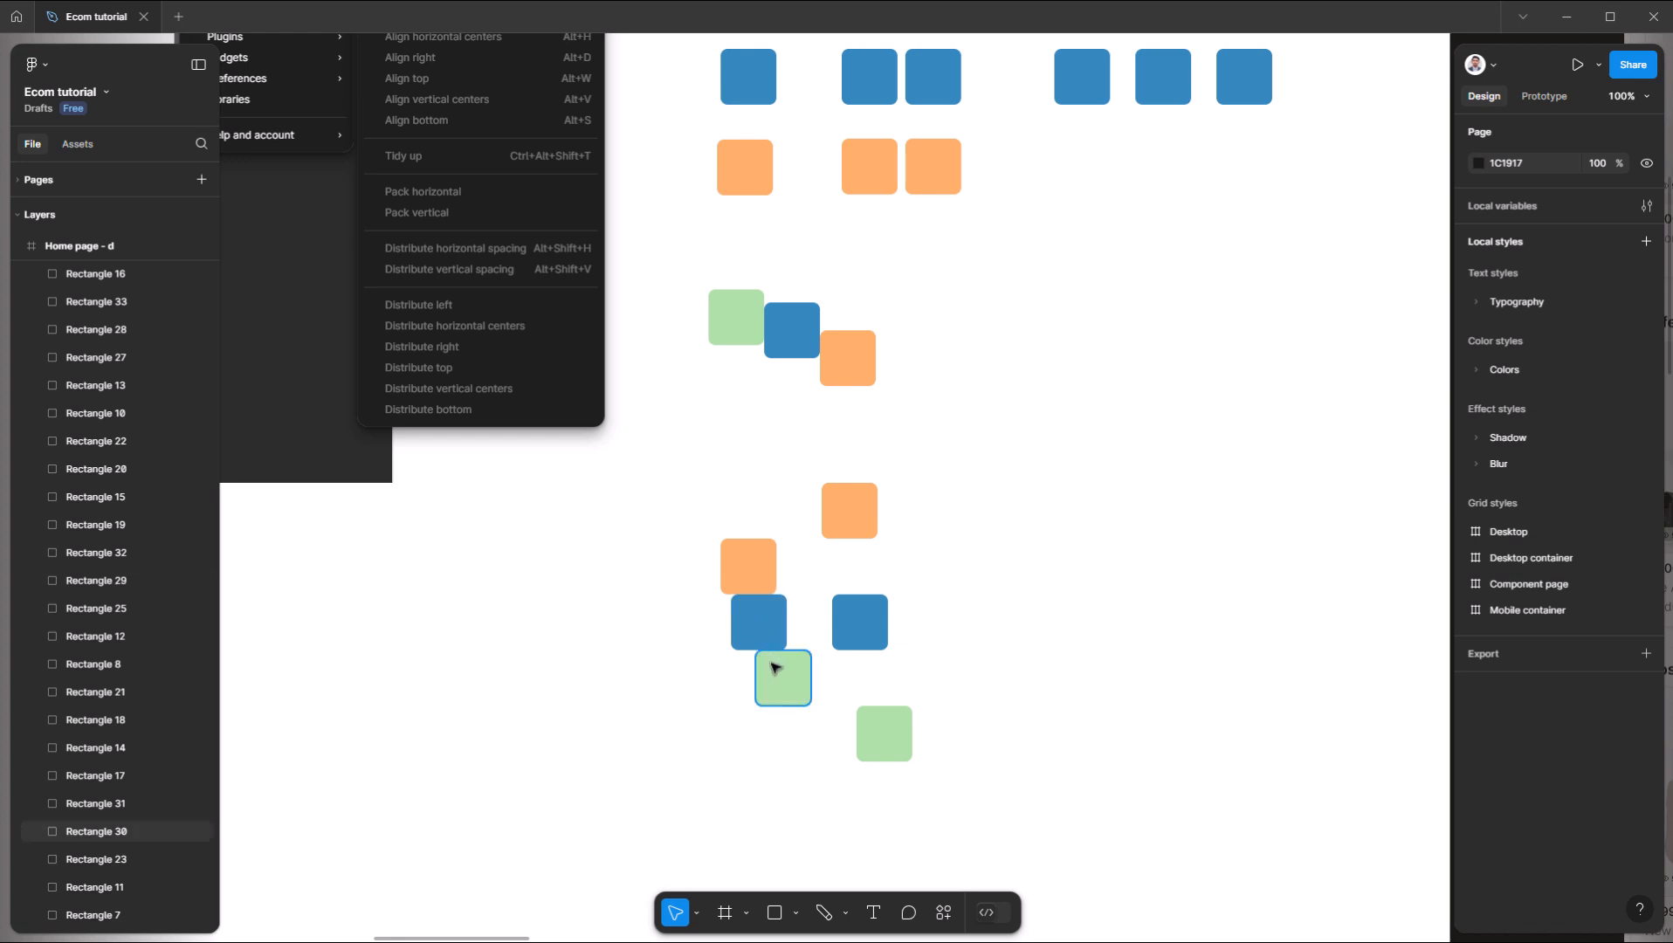
pyautogui.press('p')
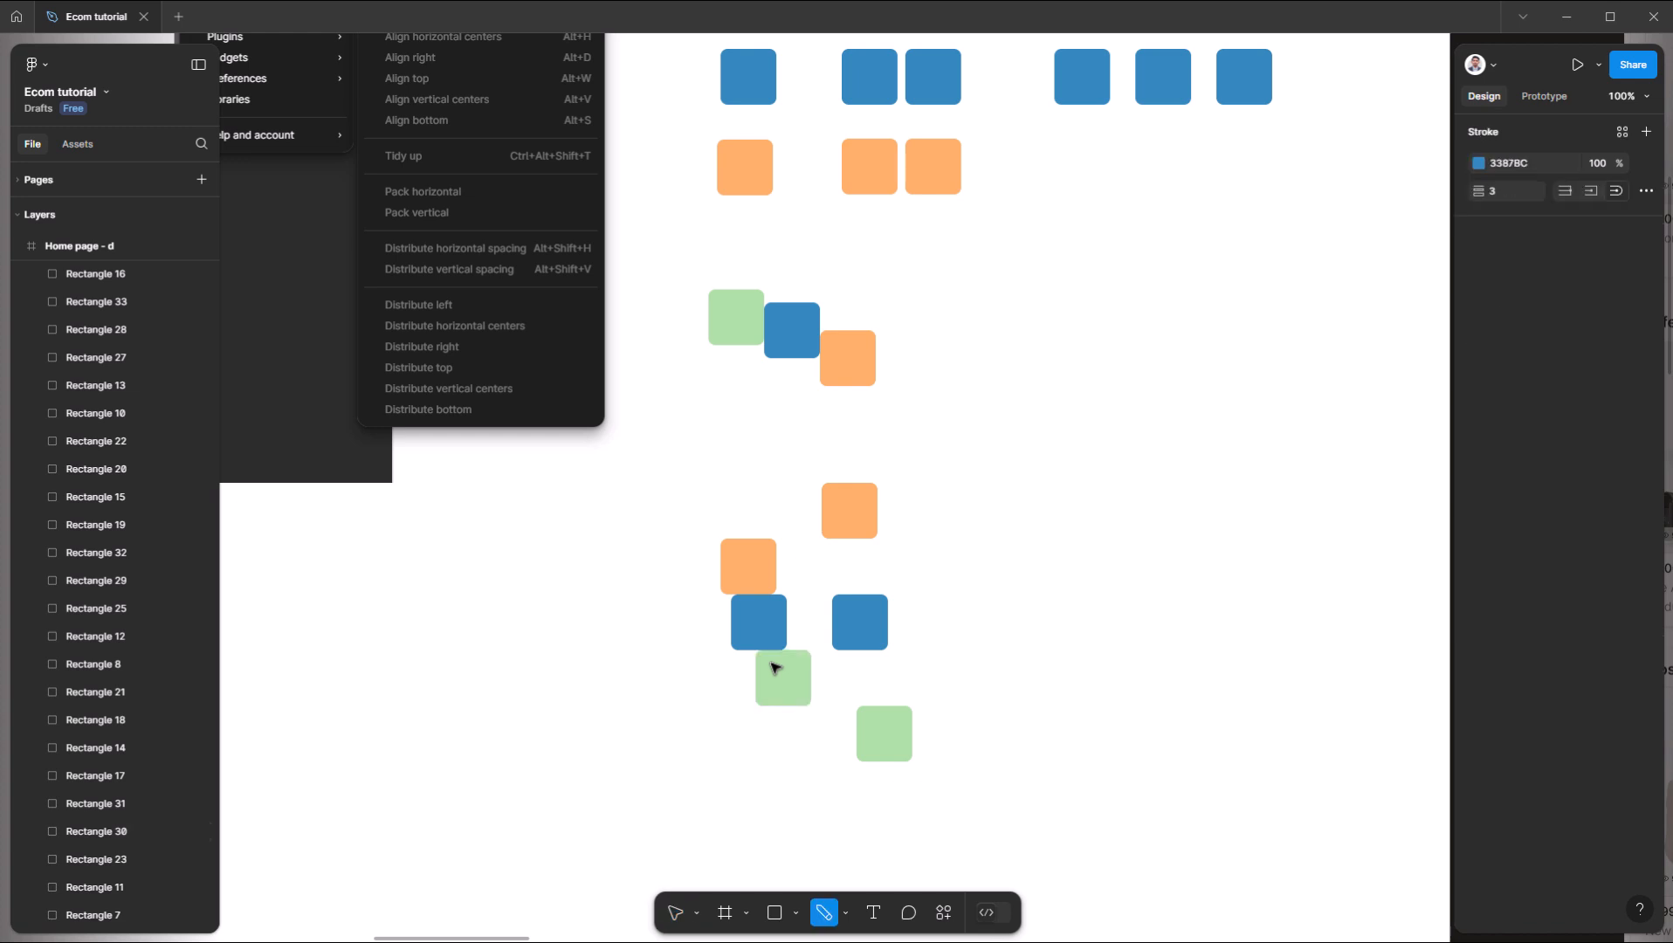
pyautogui.click(738, 651)
pyautogui.click(828, 650)
pyautogui.press('Escape')
pyautogui.click(719, 599)
pyautogui.click(790, 598)
pyautogui.press('Escape')
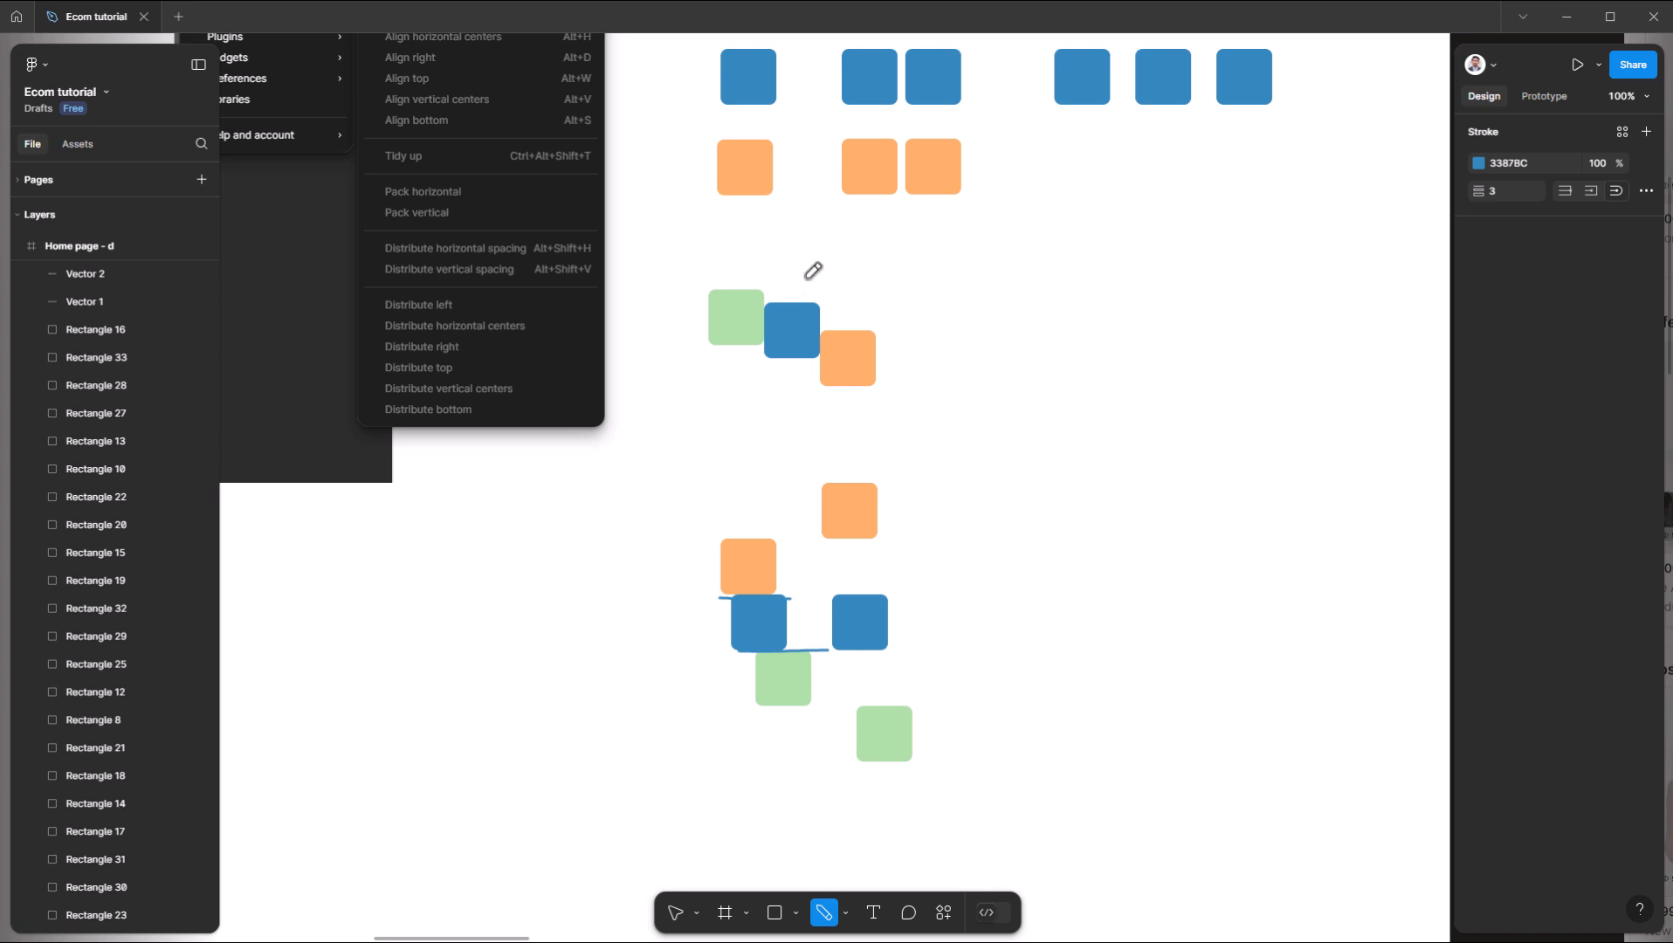
# - Draw pencil lines along both sides of the packed row's blue square and across the top and bottom of the packed column
pyautogui.moveTo(765, 272)
pyautogui.mouseDown()
pyautogui.moveTo(777, 319)
pyautogui.moveTo(763, 276)
pyautogui.moveTo(765, 393)
pyautogui.mouseUp()
pyautogui.moveTo(821, 277); pyautogui.dragTo(822, 410)
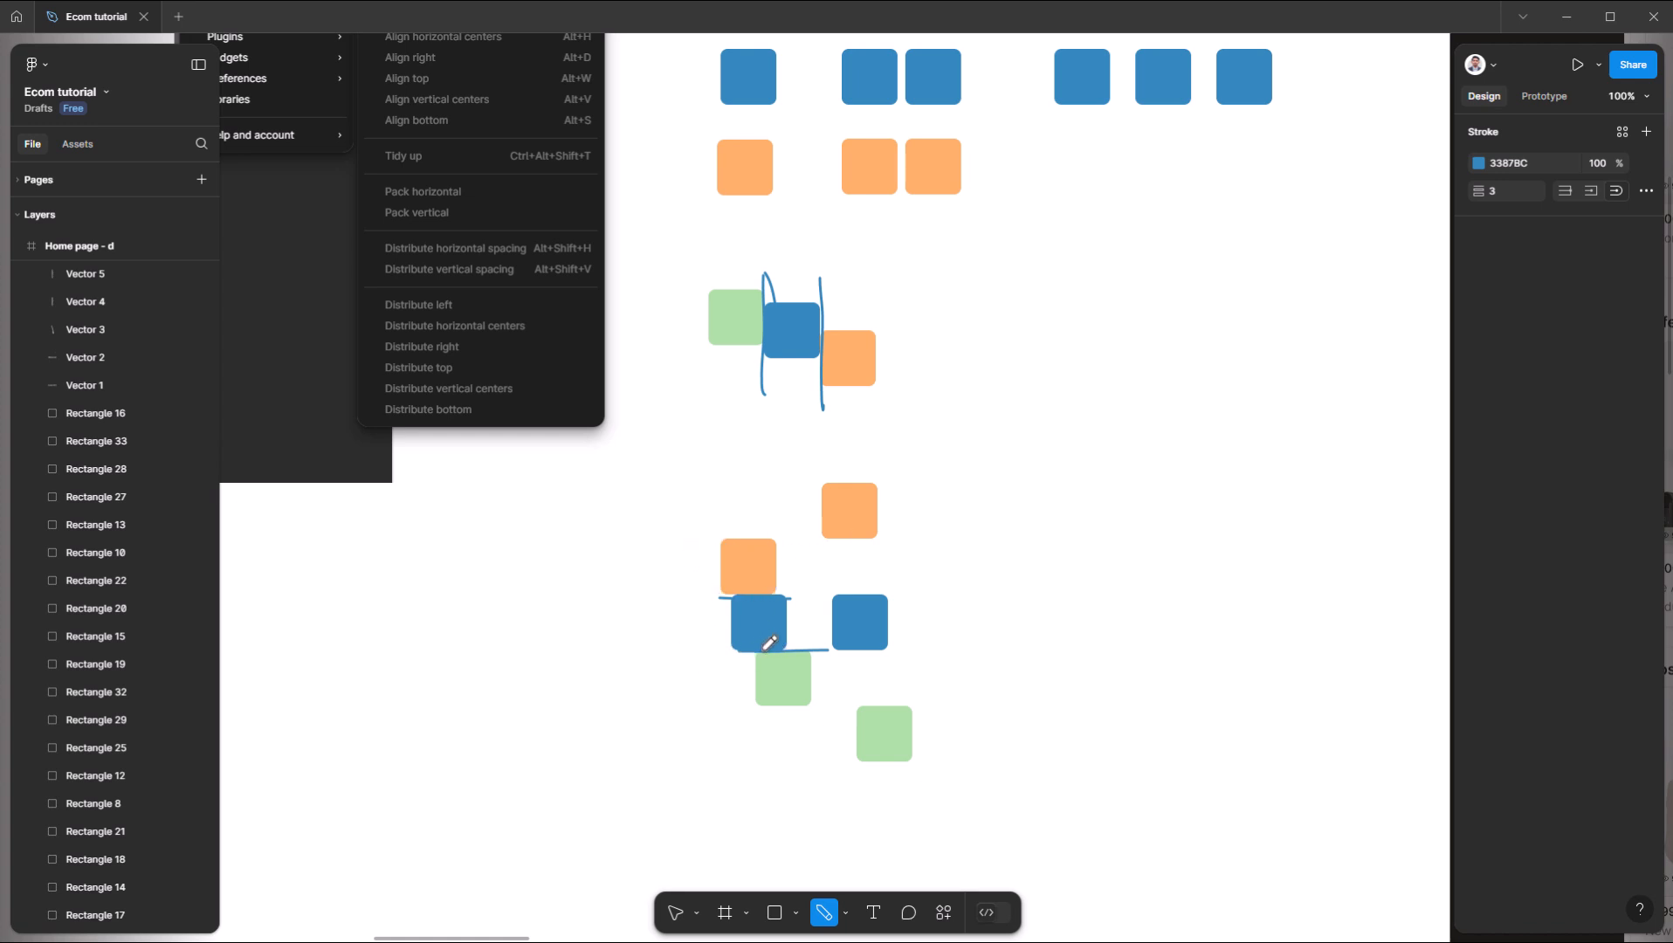
pyautogui.moveTo(721, 707); pyautogui.dragTo(838, 702)
pyautogui.moveTo(686, 550); pyautogui.dragTo(773, 547)
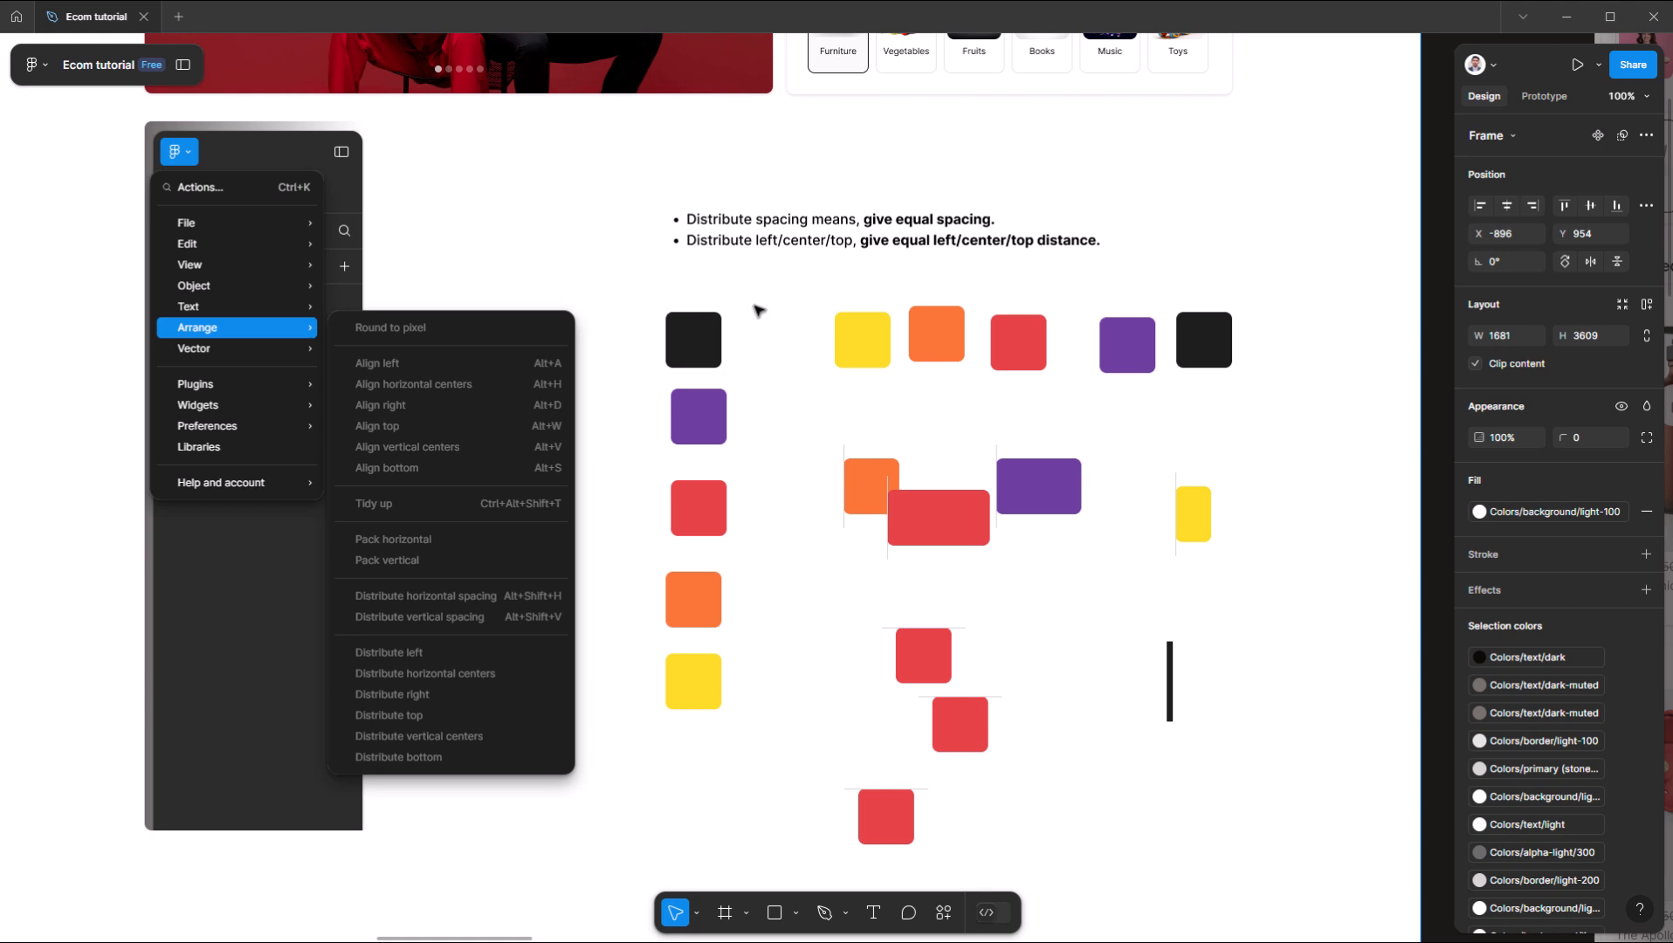
# - Apply Distribute horizontal spacing to the row of five coloured squares, and inspect the orange square
pyautogui.moveTo(815, 303); pyautogui.dragTo(1213, 349)
pyautogui.hotkey('ctrl', 'z')
pyautogui.click(855, 327)
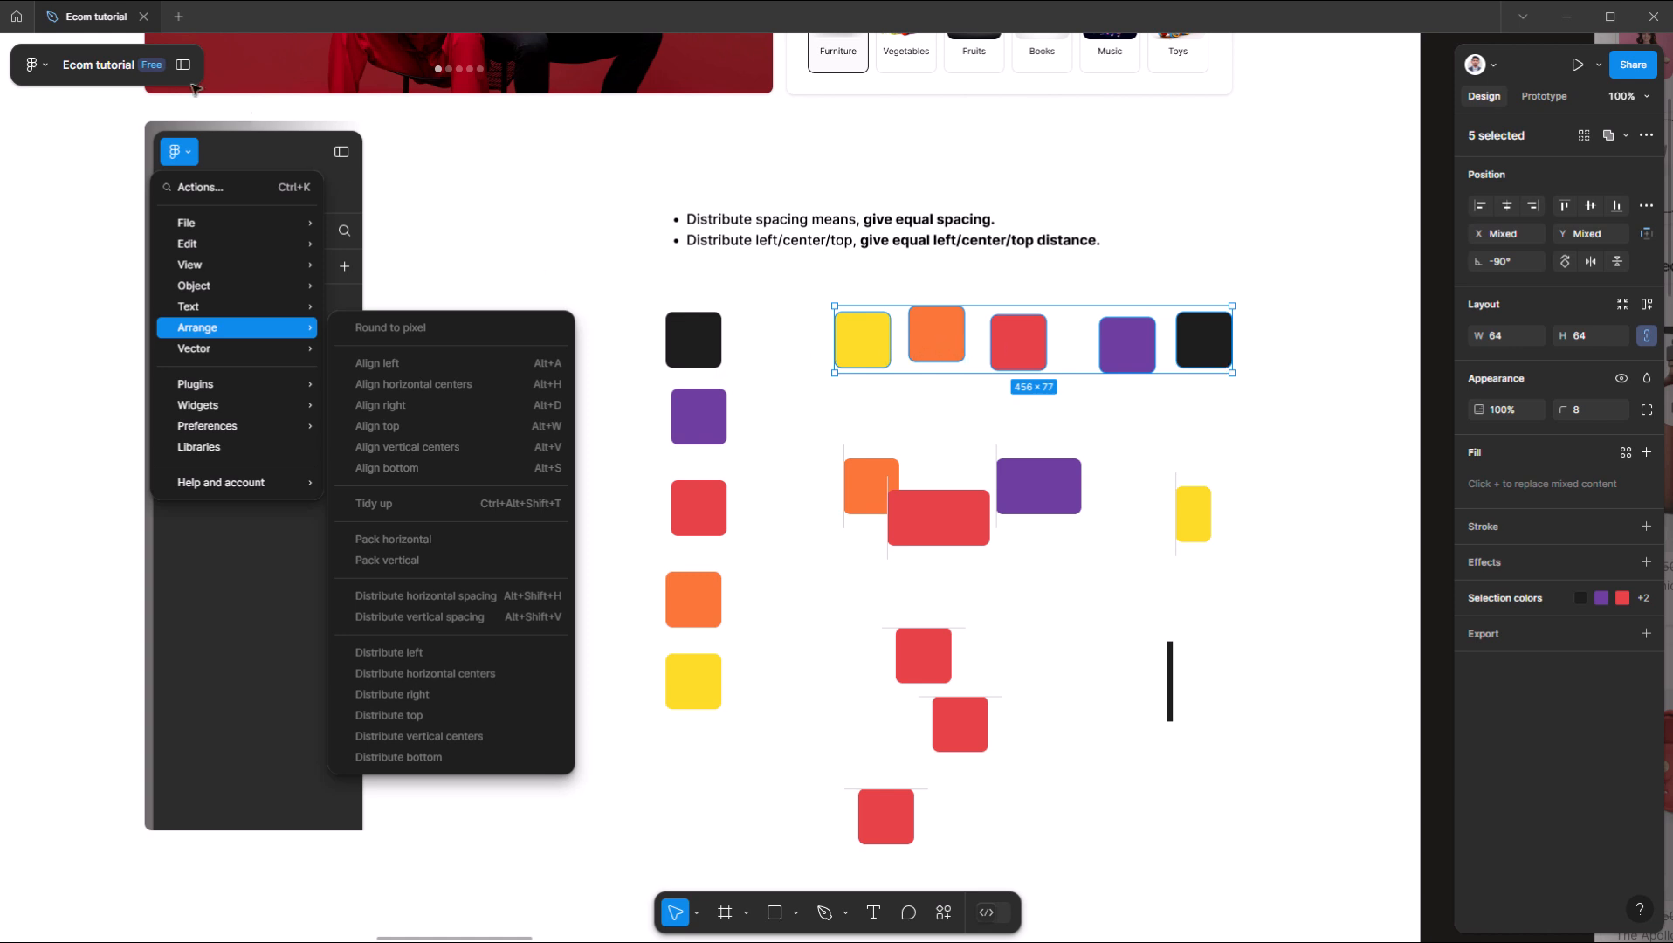
pyautogui.click(32, 64)
pyautogui.moveTo(170, 243)
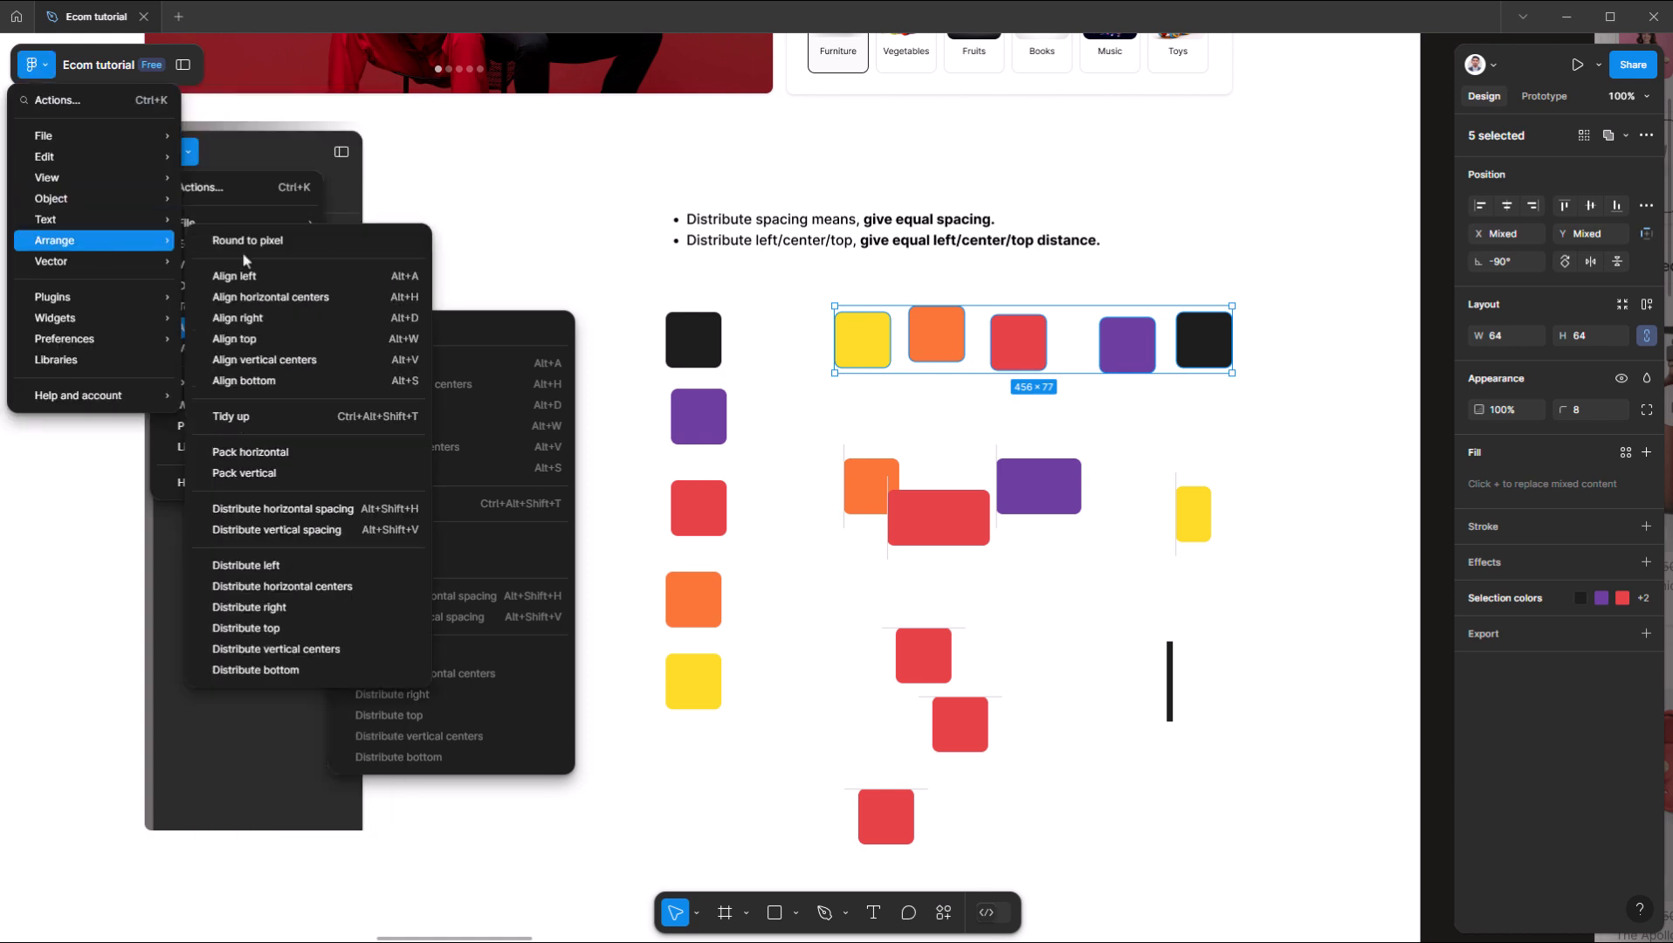
pyautogui.click(368, 521)
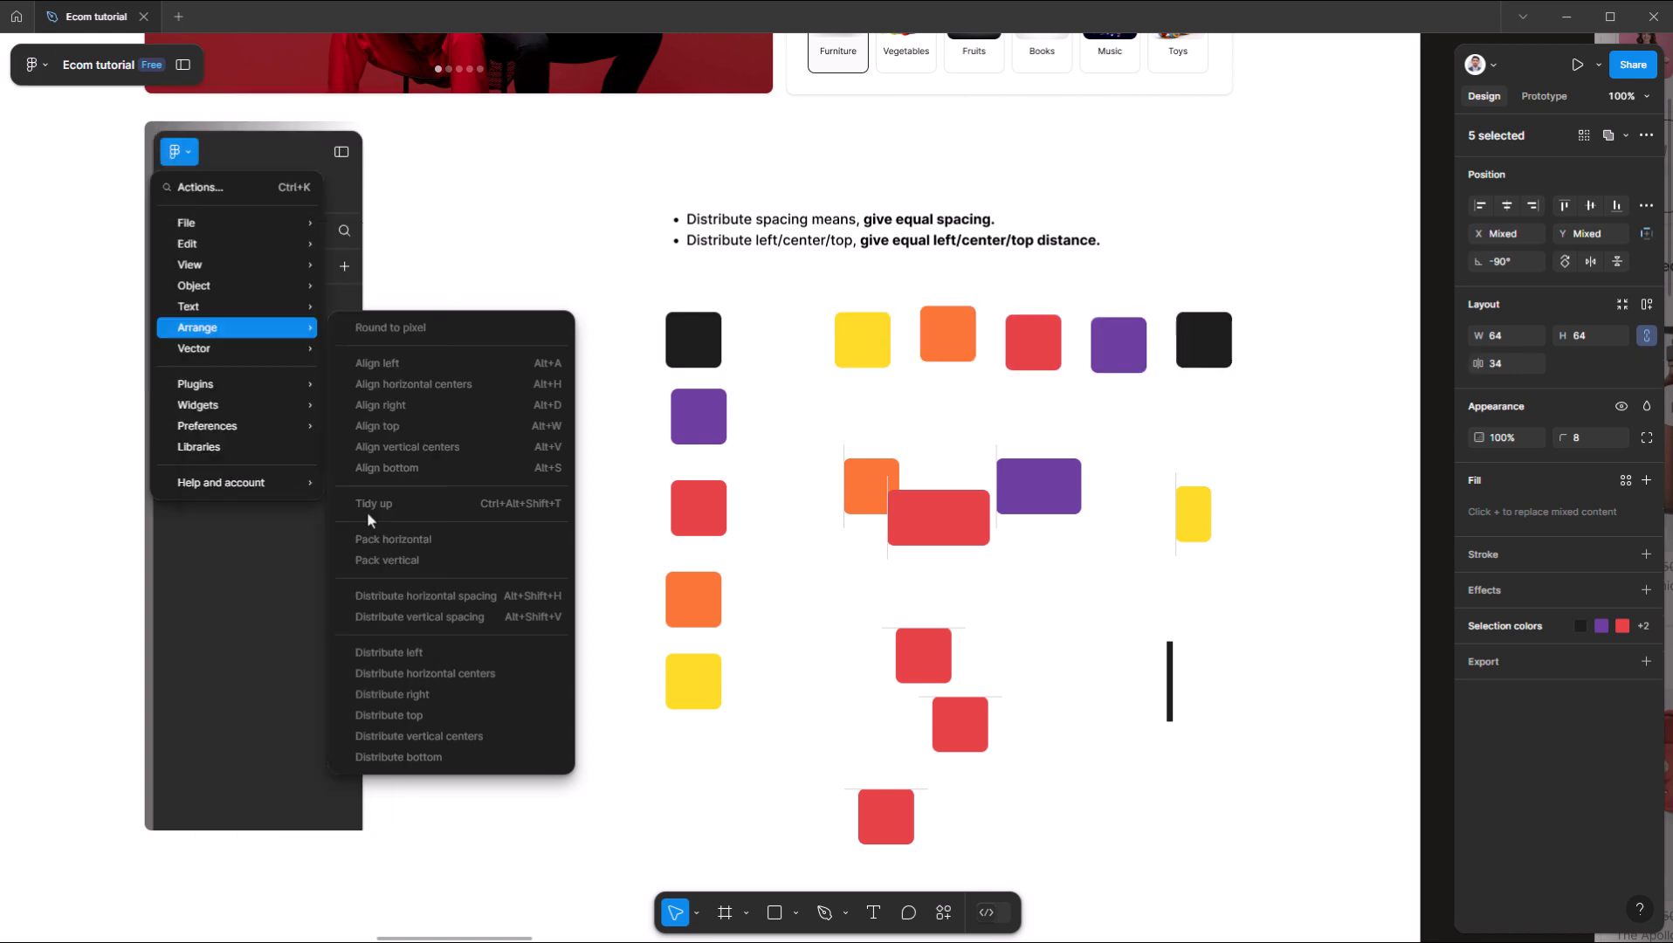
pyautogui.click(948, 341)
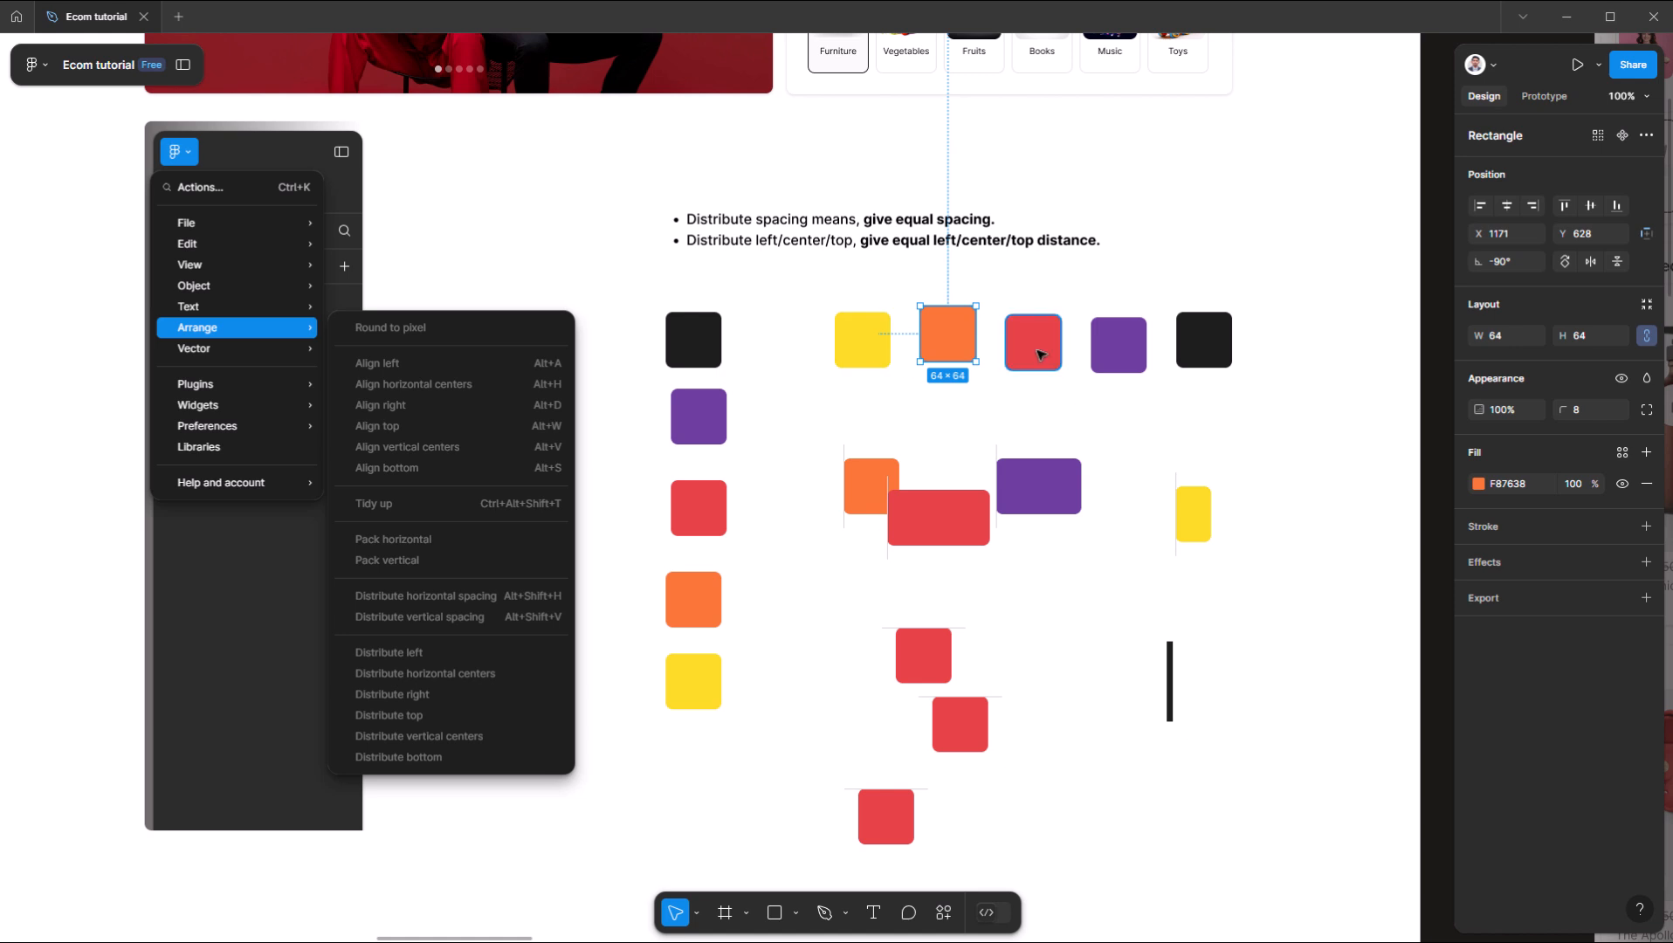
pyautogui.press('Escape')
# - Apply Distribute vertical spacing to the column of five coloured squares, and inspect the red square
pyautogui.click(629, 301)
pyautogui.click(784, 328)
pyautogui.moveTo(757, 714); pyautogui.dragTo(628, 301)
pyautogui.click(800, 374)
pyautogui.moveTo(761, 750); pyautogui.dragTo(690, 351)
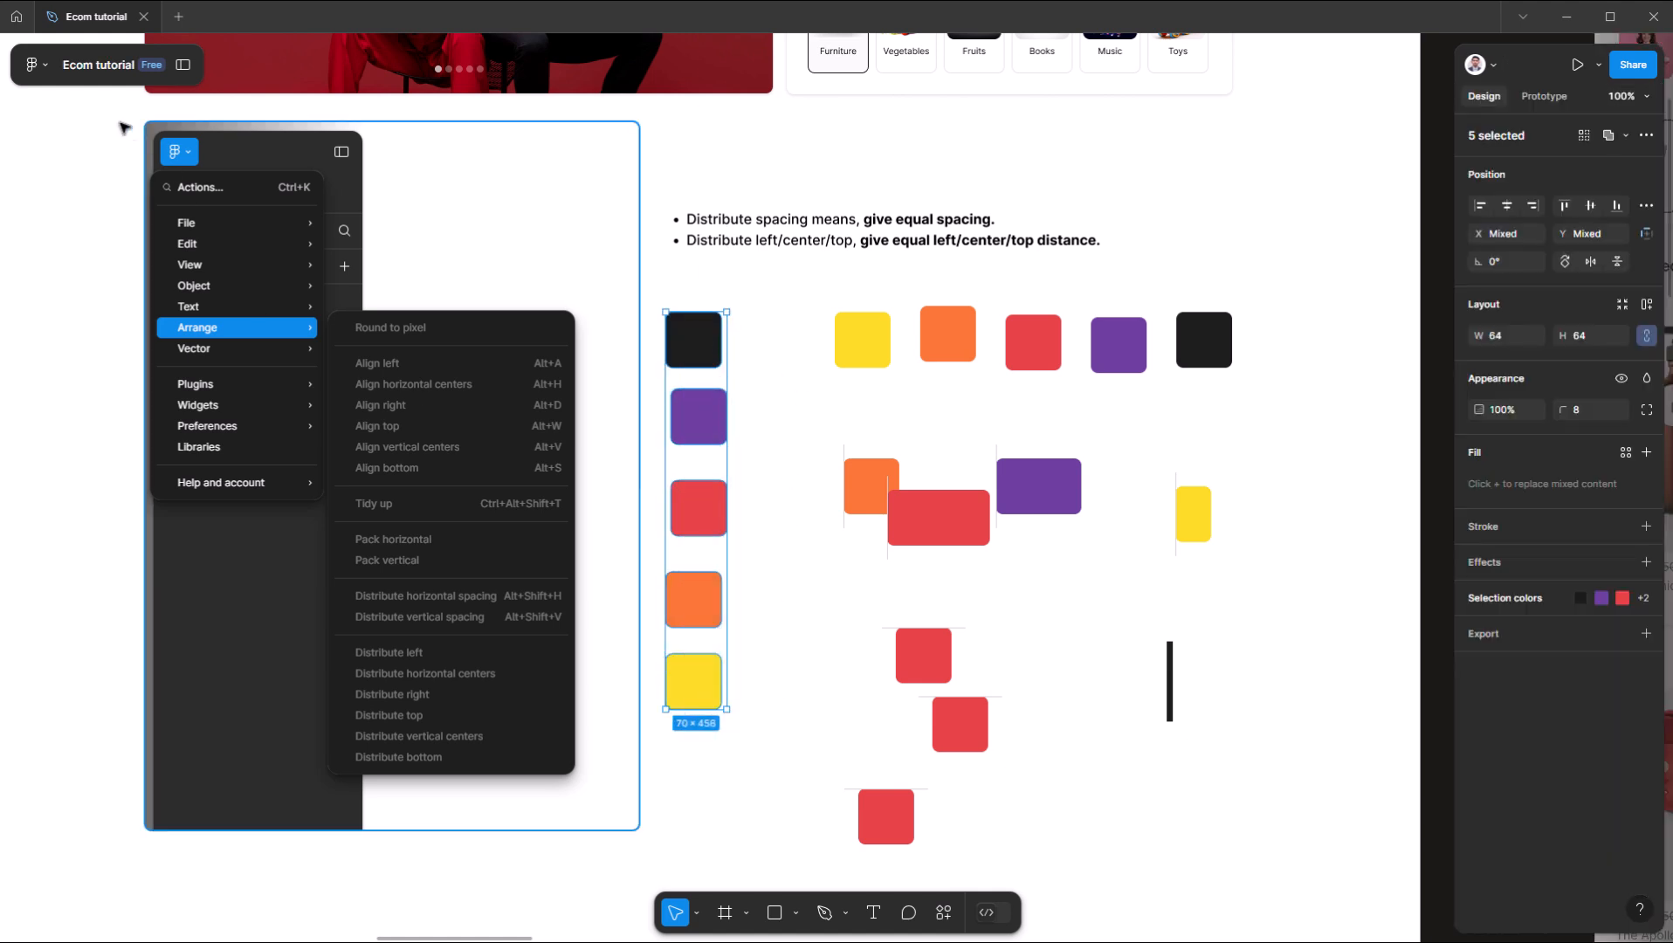
pyautogui.click(36, 65)
pyautogui.moveTo(107, 241)
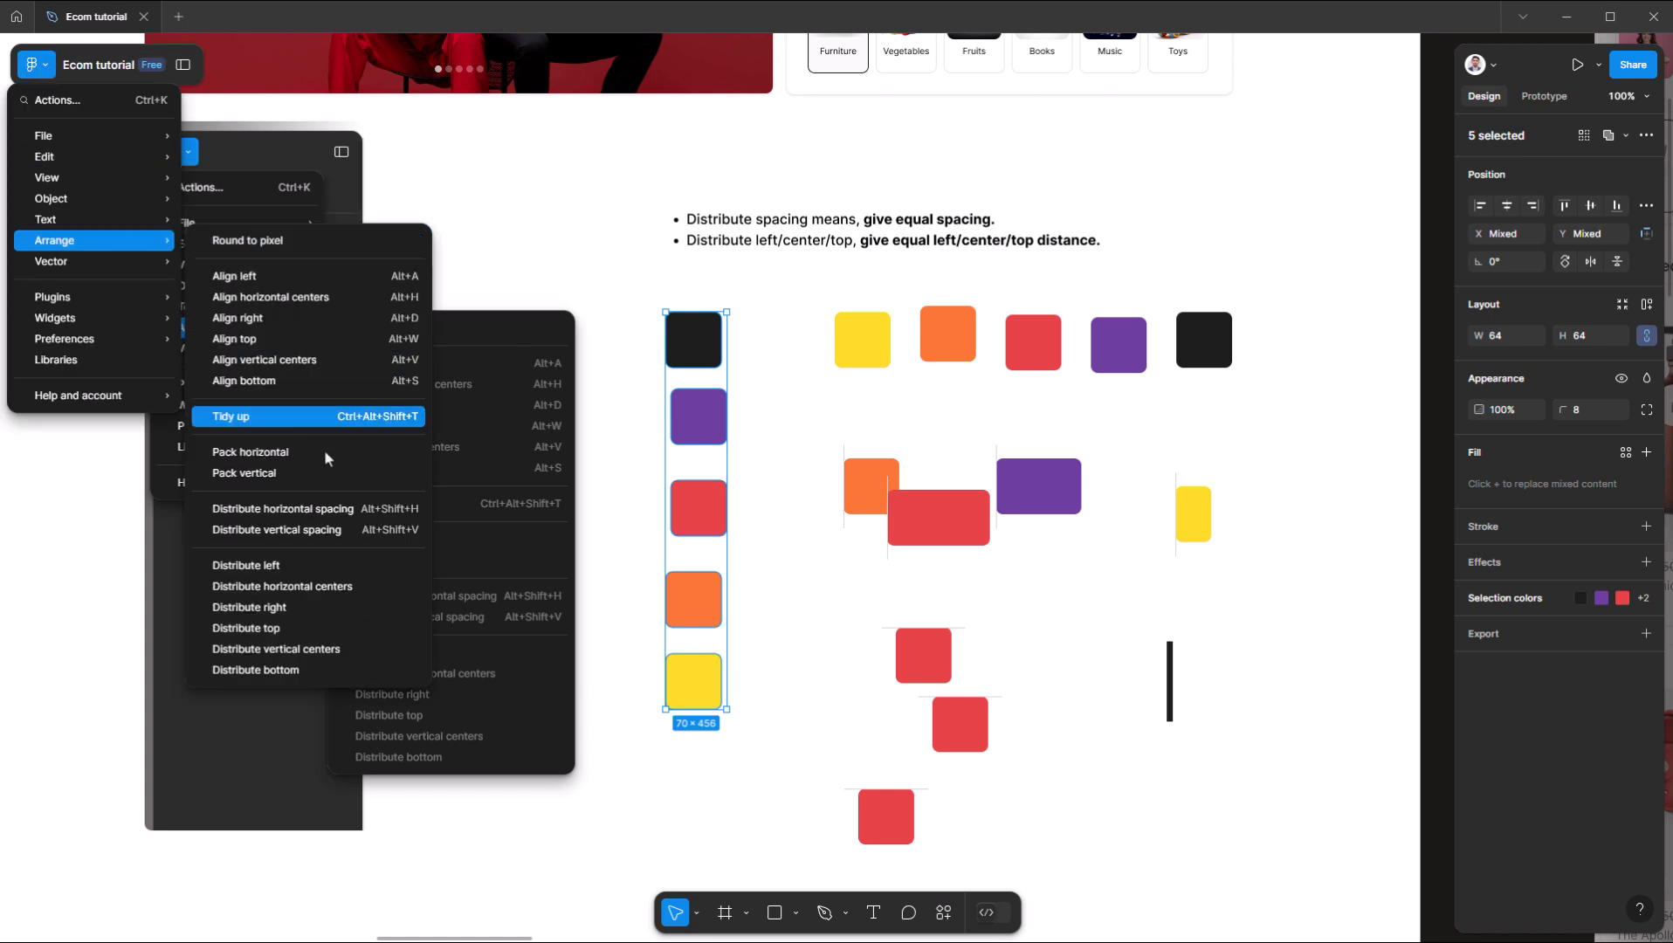
pyautogui.click(330, 530)
pyautogui.click(796, 449)
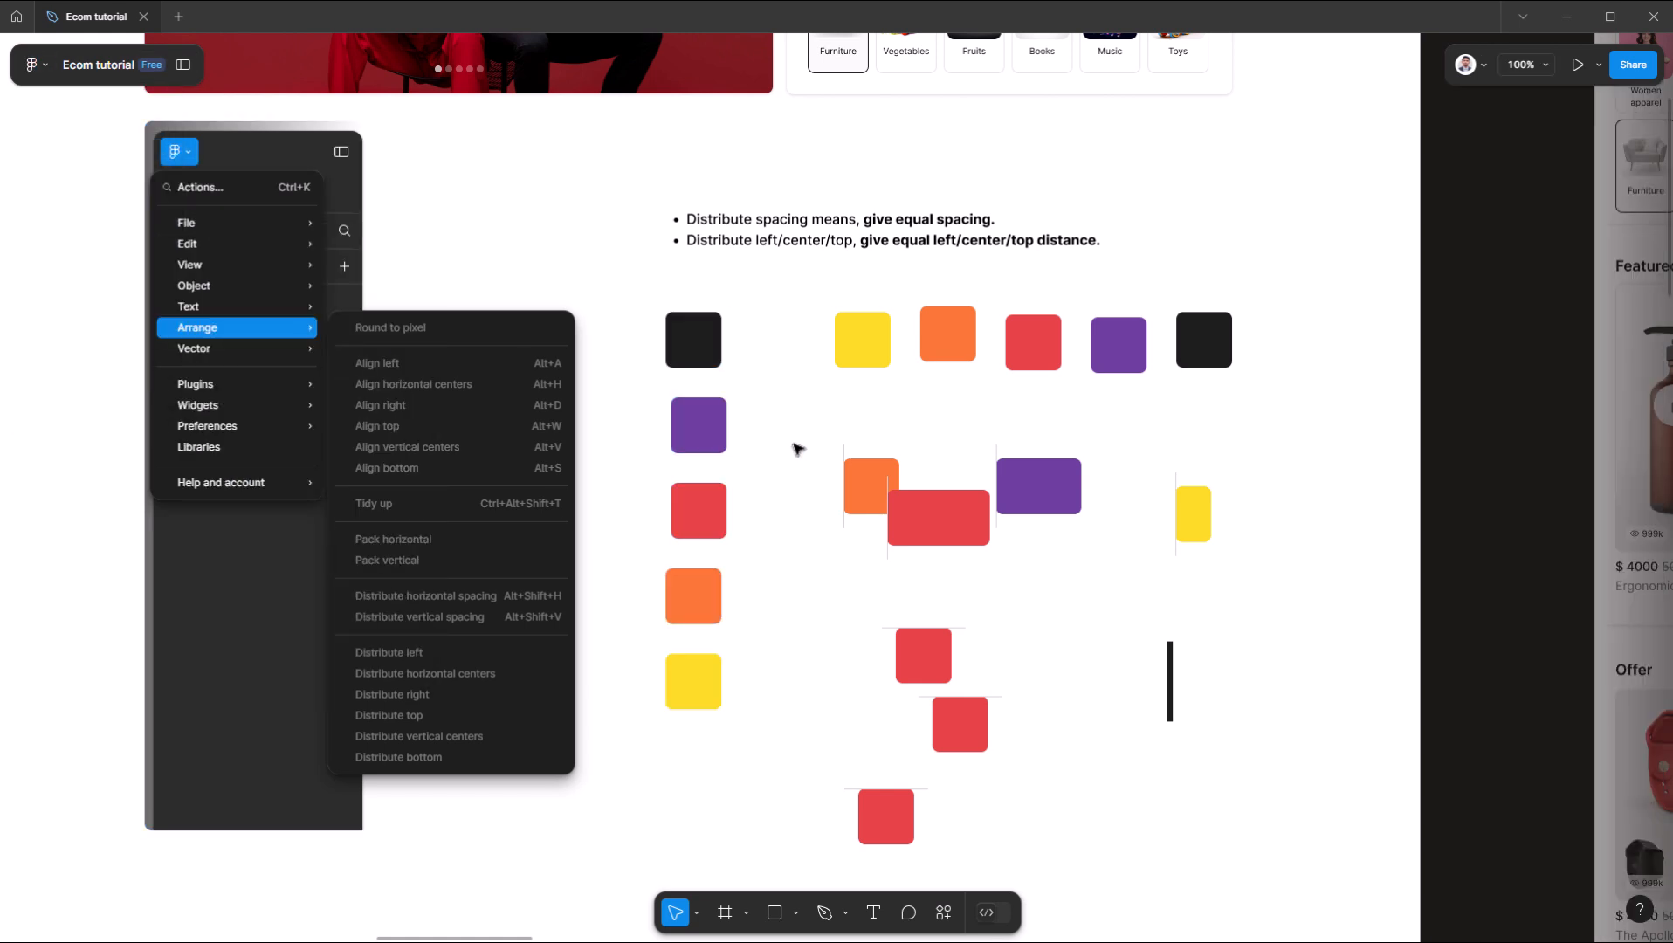
pyautogui.click(689, 339)
pyautogui.click(699, 510)
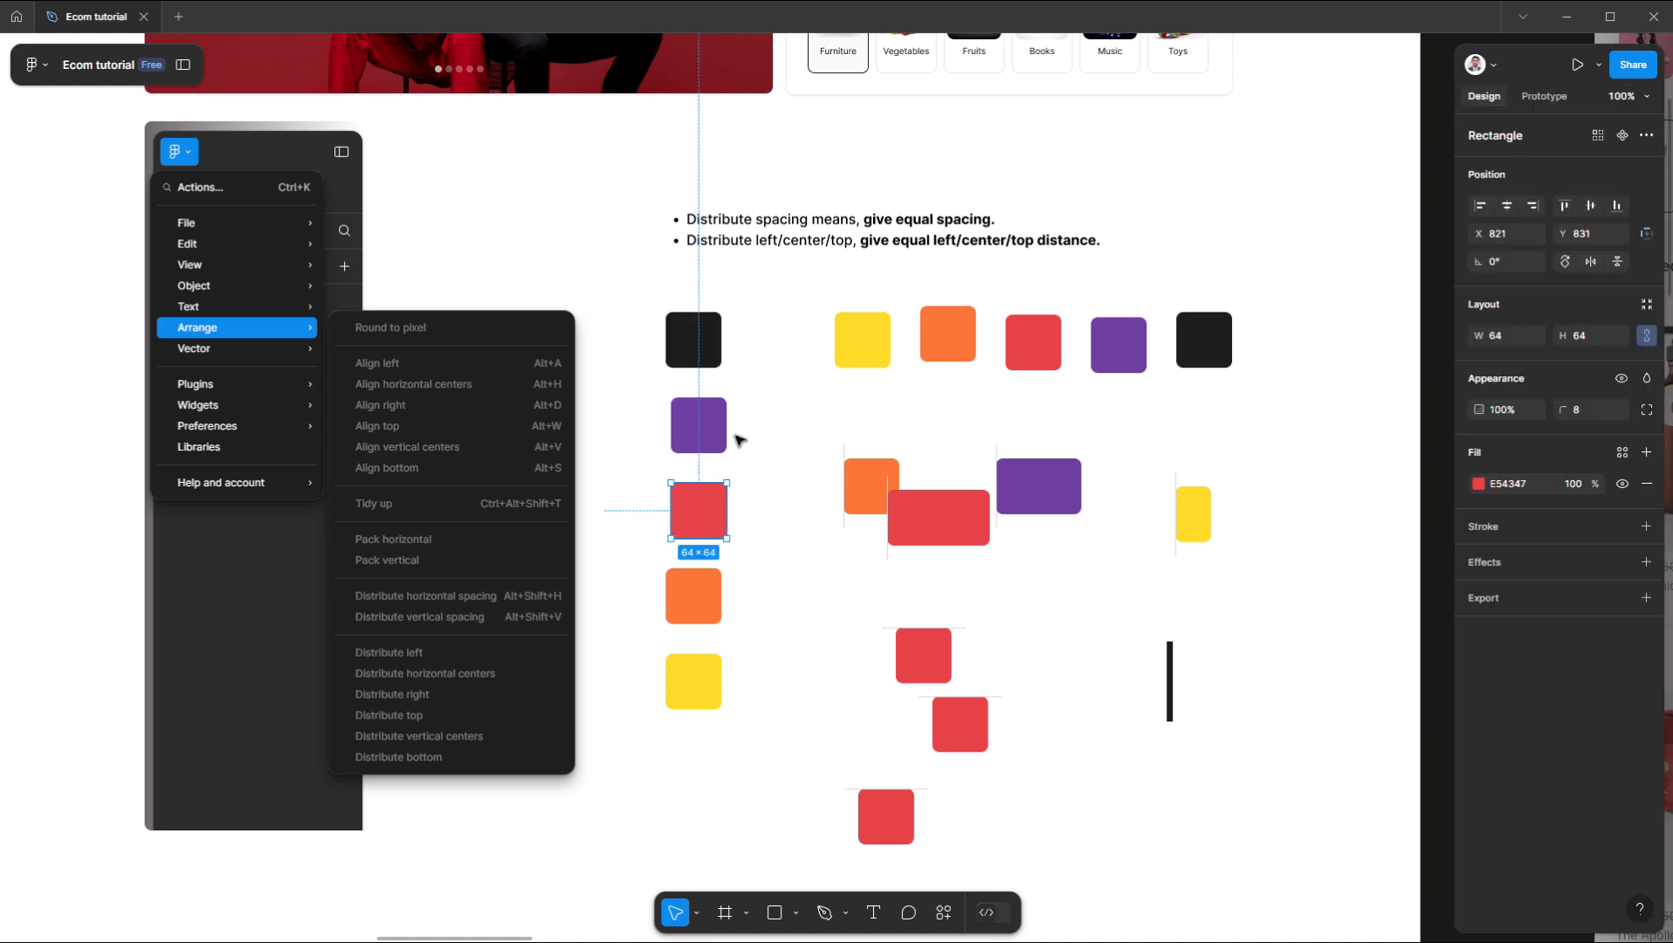
pyautogui.click(816, 541)
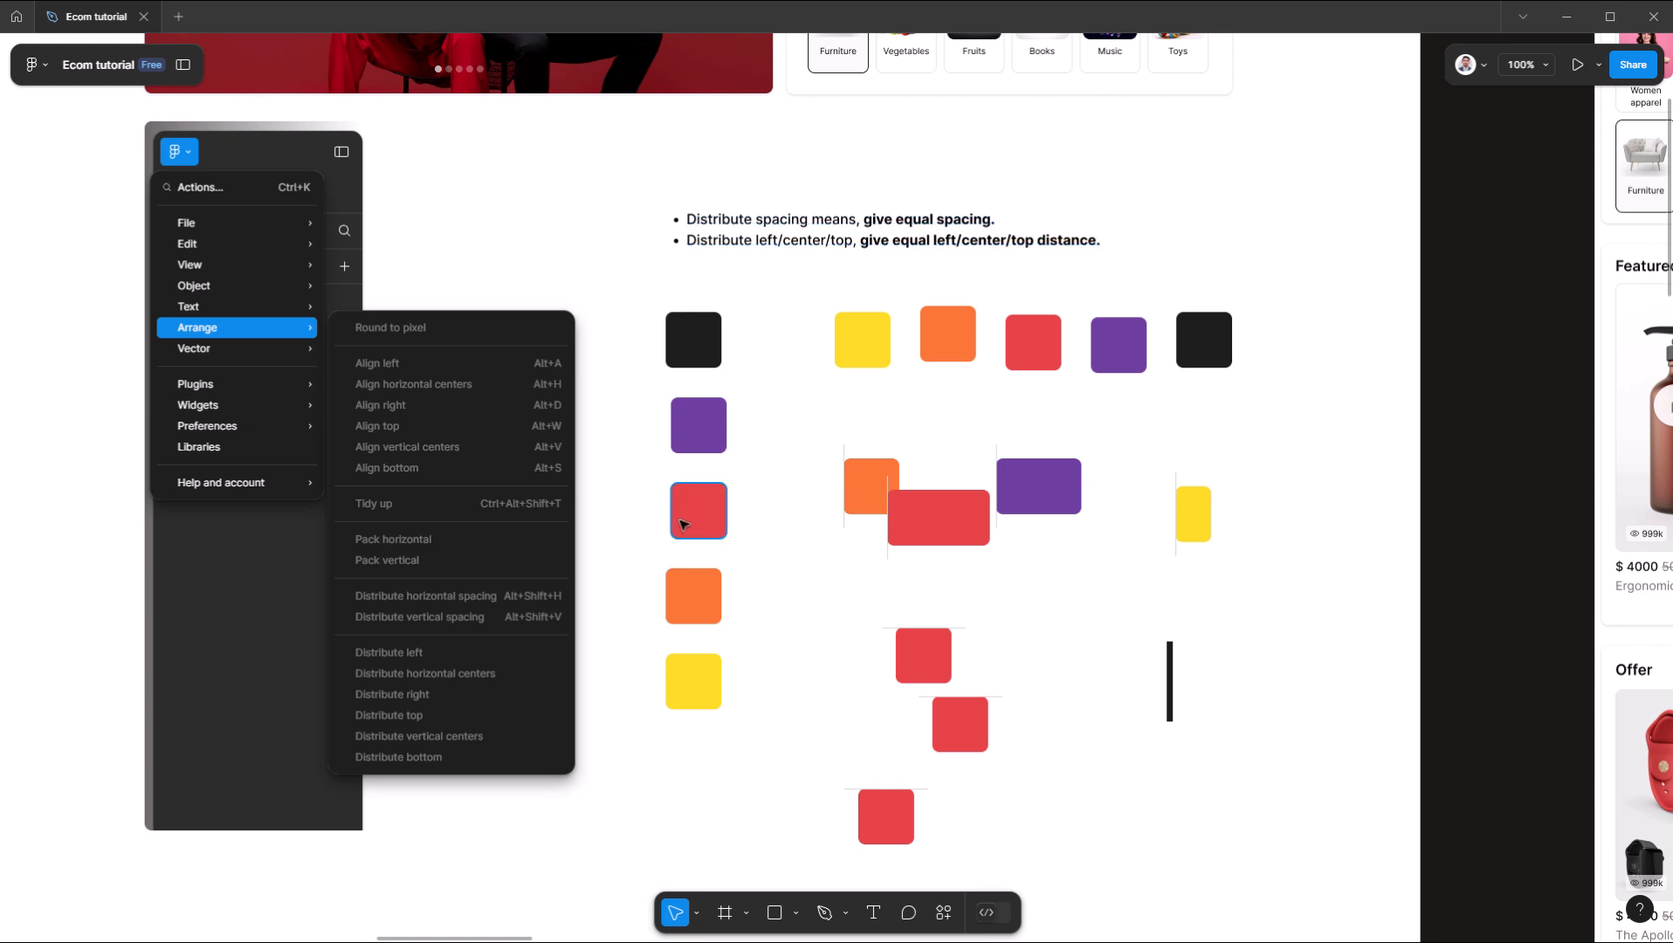
# - Apply Distribute left to the orange, red, purple and yellow groups of unequal width, and inspect the orange and red groups
pyautogui.moveTo(824, 458); pyautogui.dragTo(1216, 524)
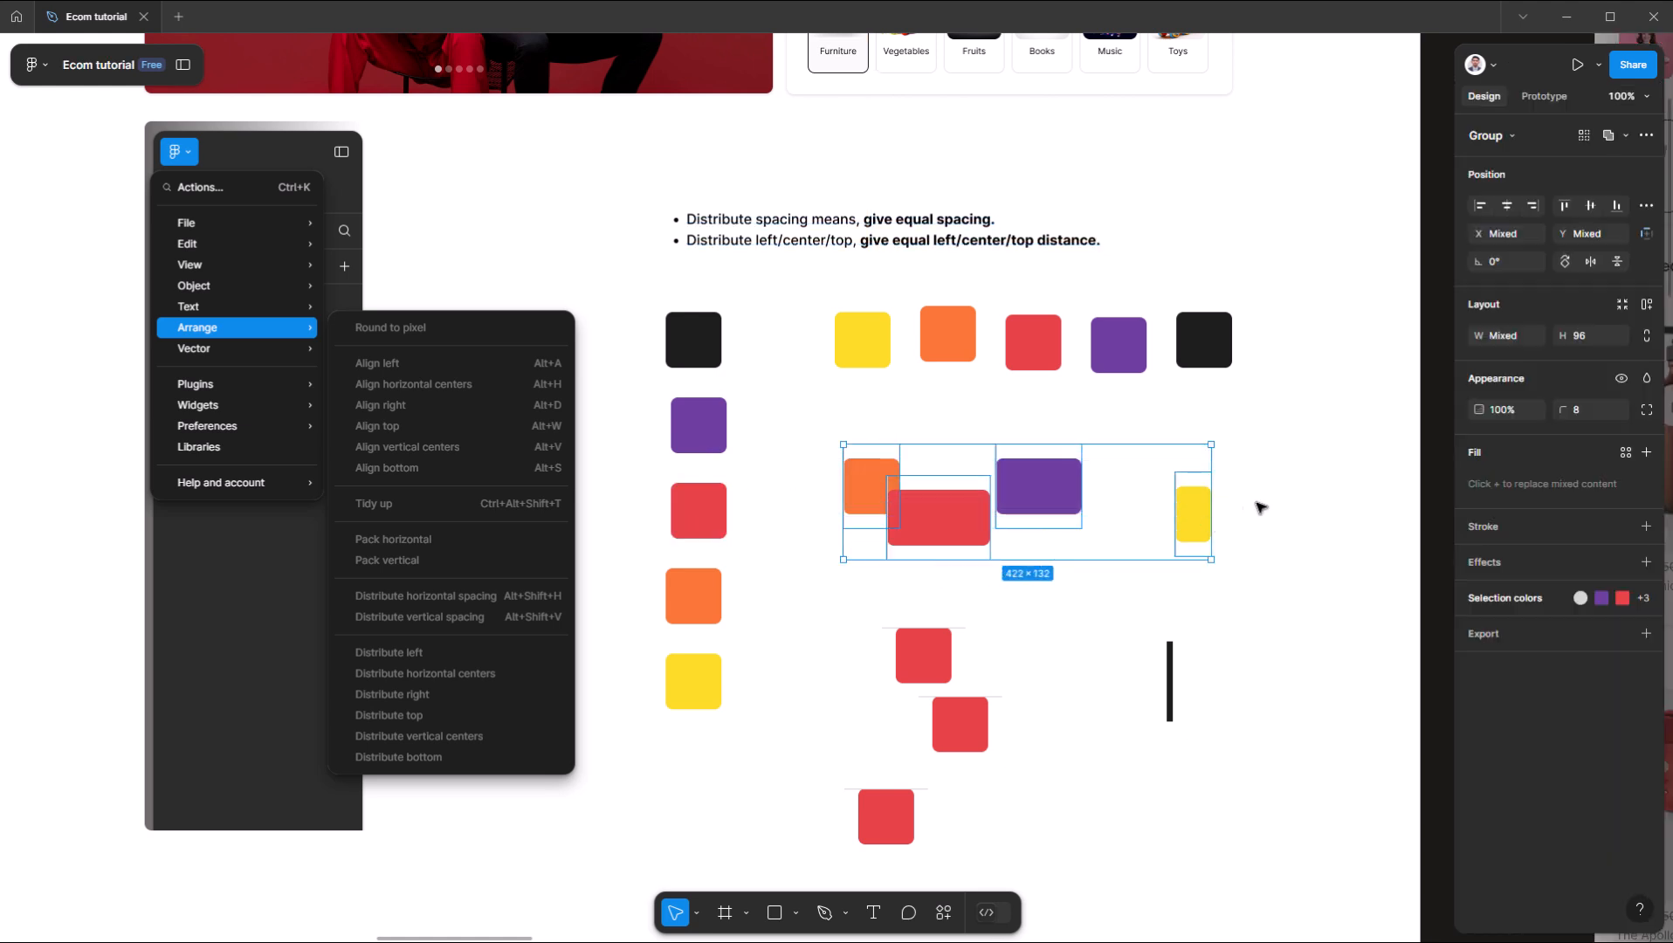
pyautogui.click(37, 69)
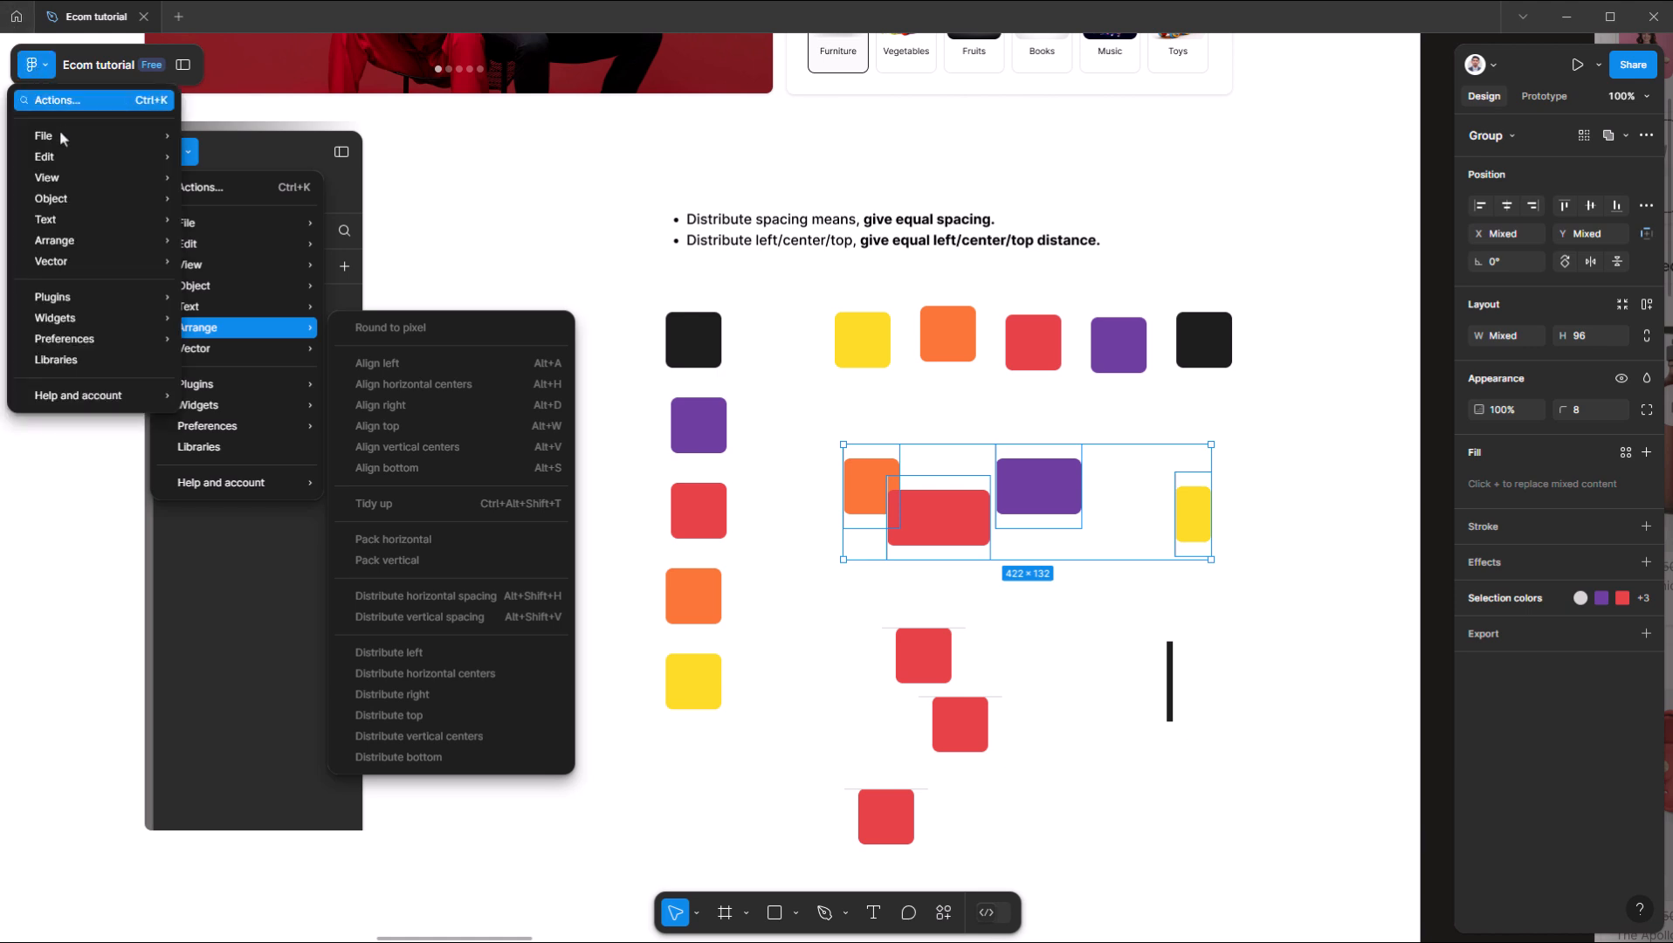
pyautogui.moveTo(109, 249)
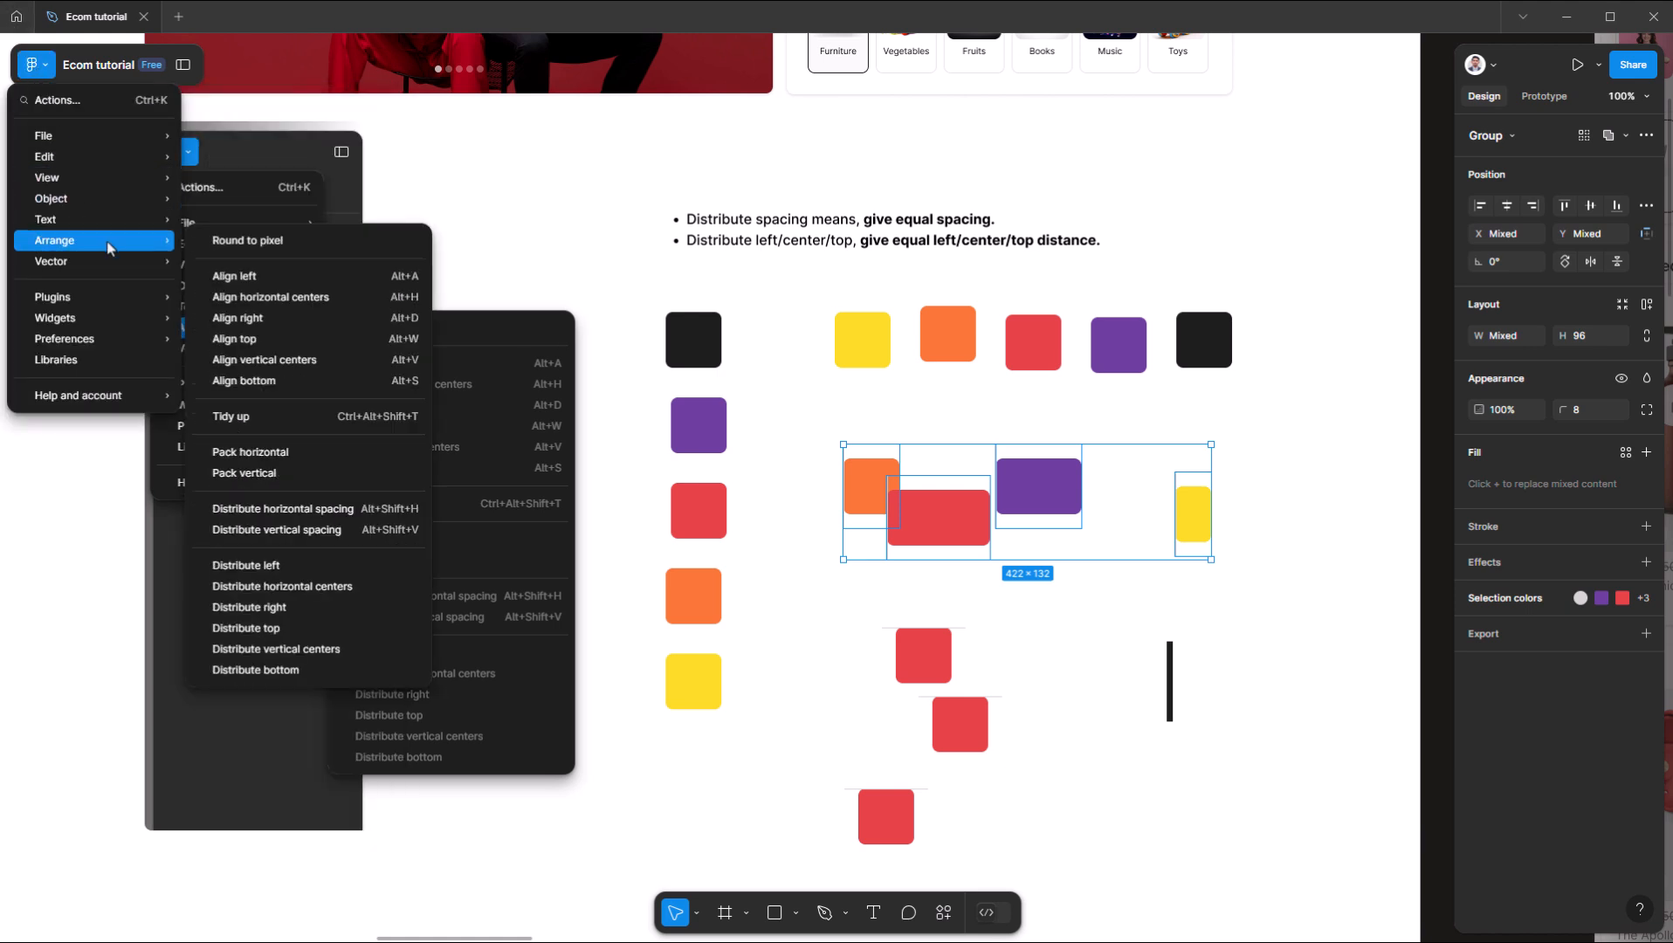
pyautogui.click(315, 567)
pyautogui.click(814, 586)
pyautogui.click(861, 496)
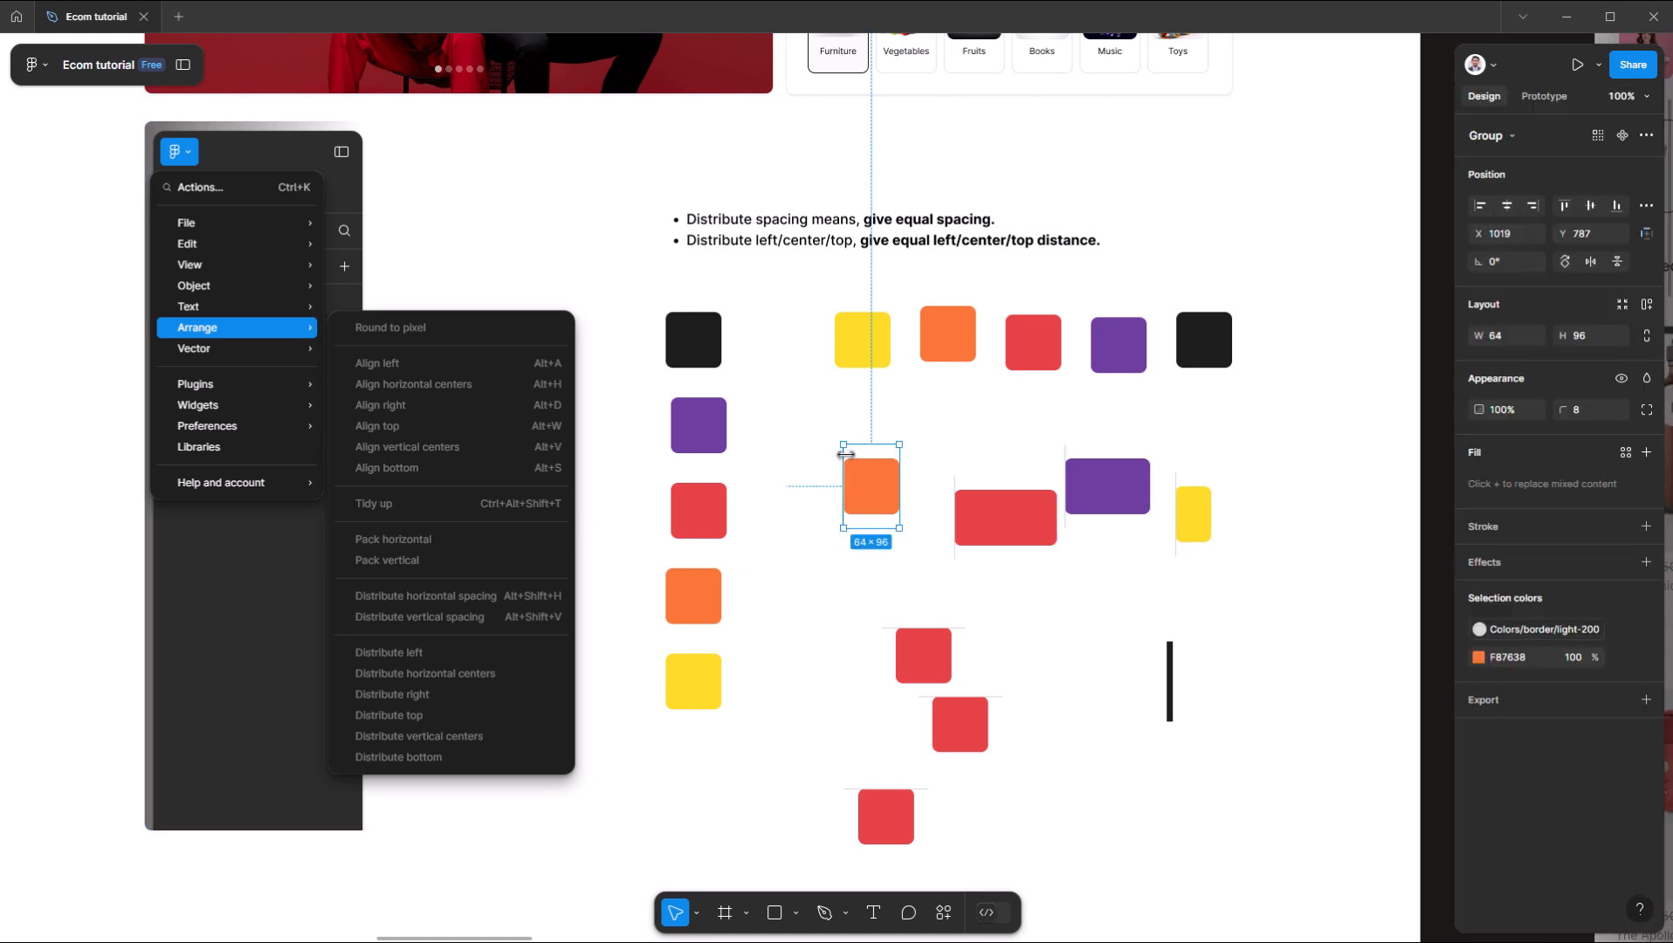
pyautogui.click(955, 503)
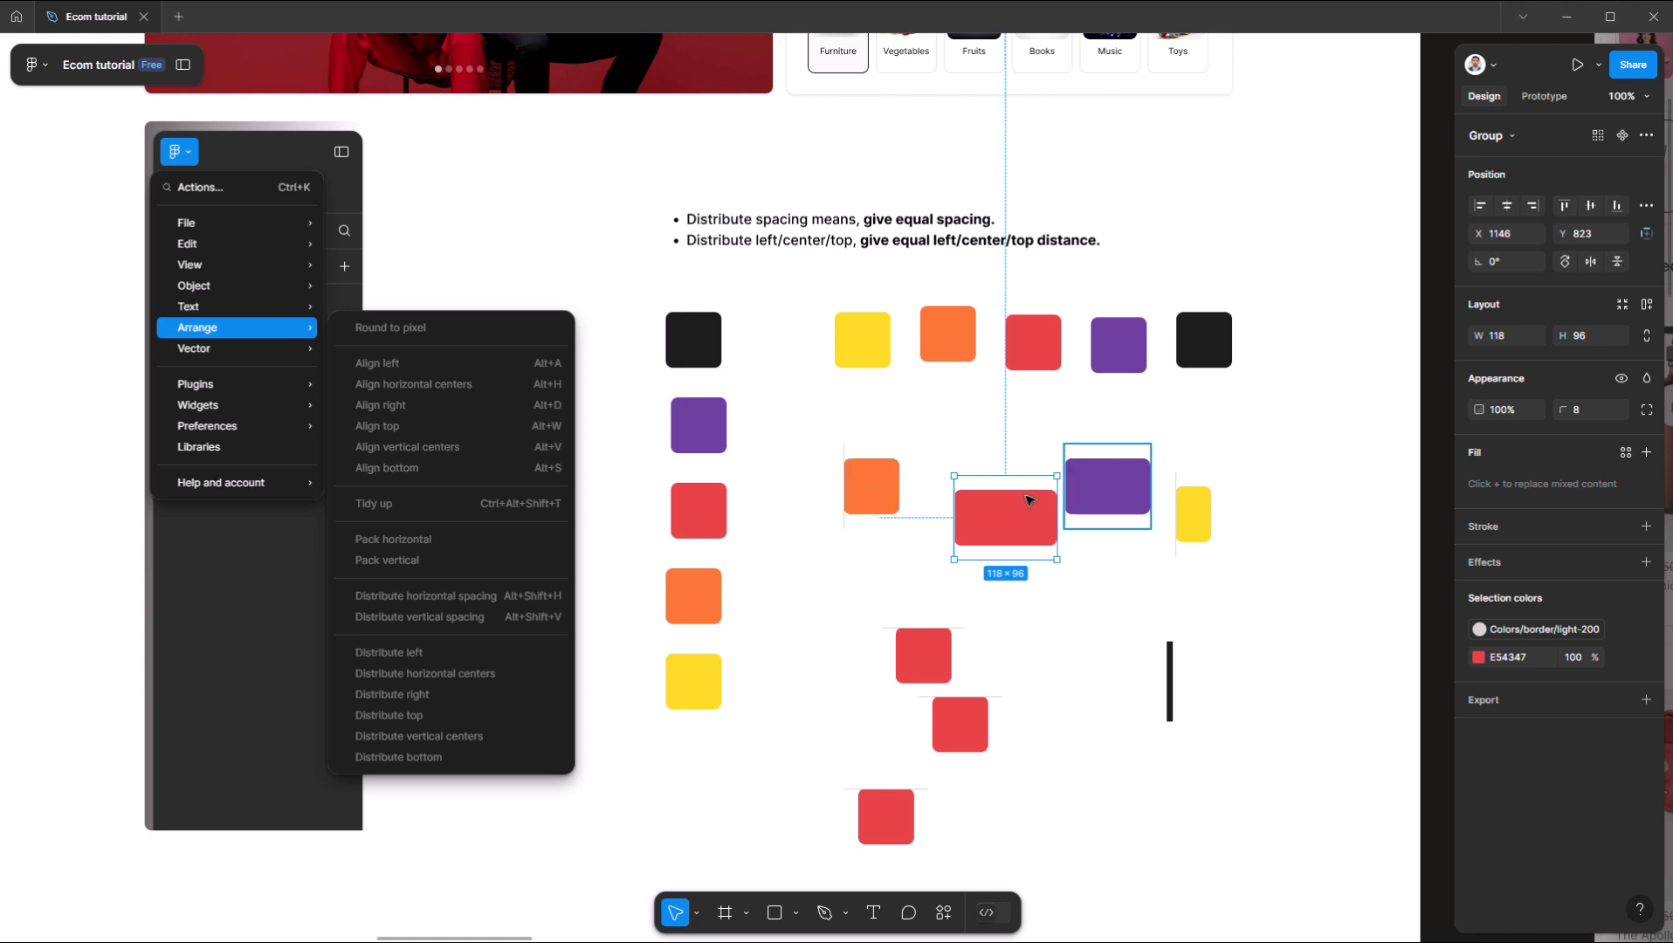
pyautogui.click(899, 568)
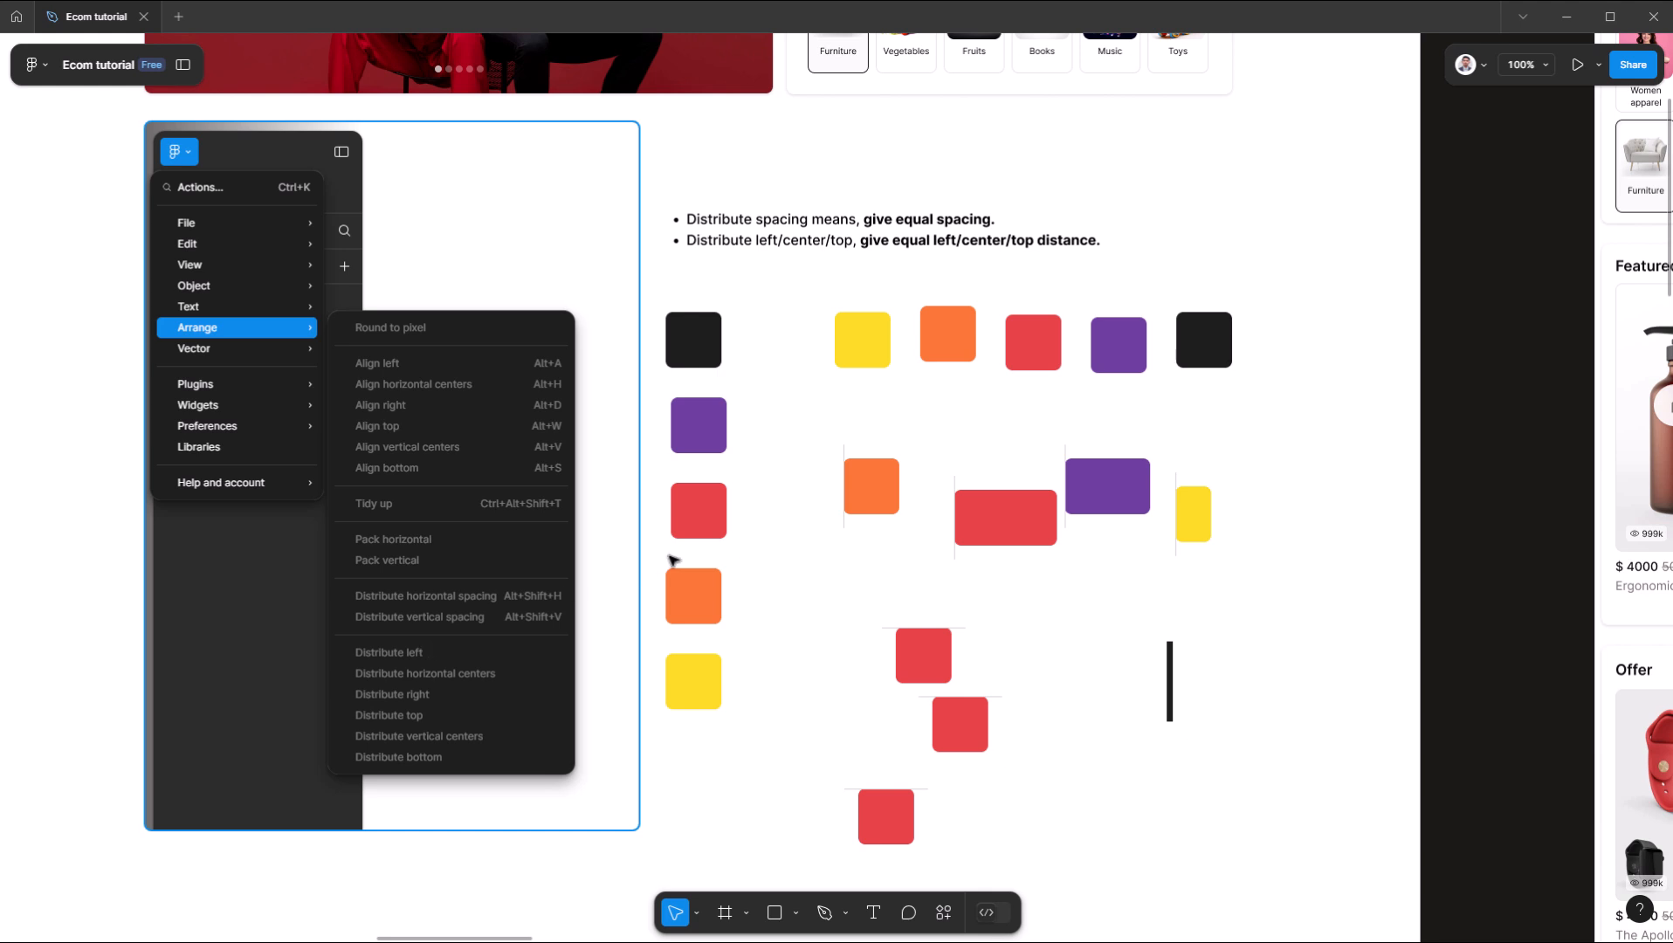
# - Compare the distances between the groups' left edges using a 127 × 7 horizontal copy of the black bar, placed above red, then purple
pyautogui.moveTo(815, 457)
pyautogui.mouseDown()
pyautogui.moveTo(958, 505)
pyautogui.moveTo(819, 458)
pyautogui.mouseUp()
pyautogui.click(1172, 694)
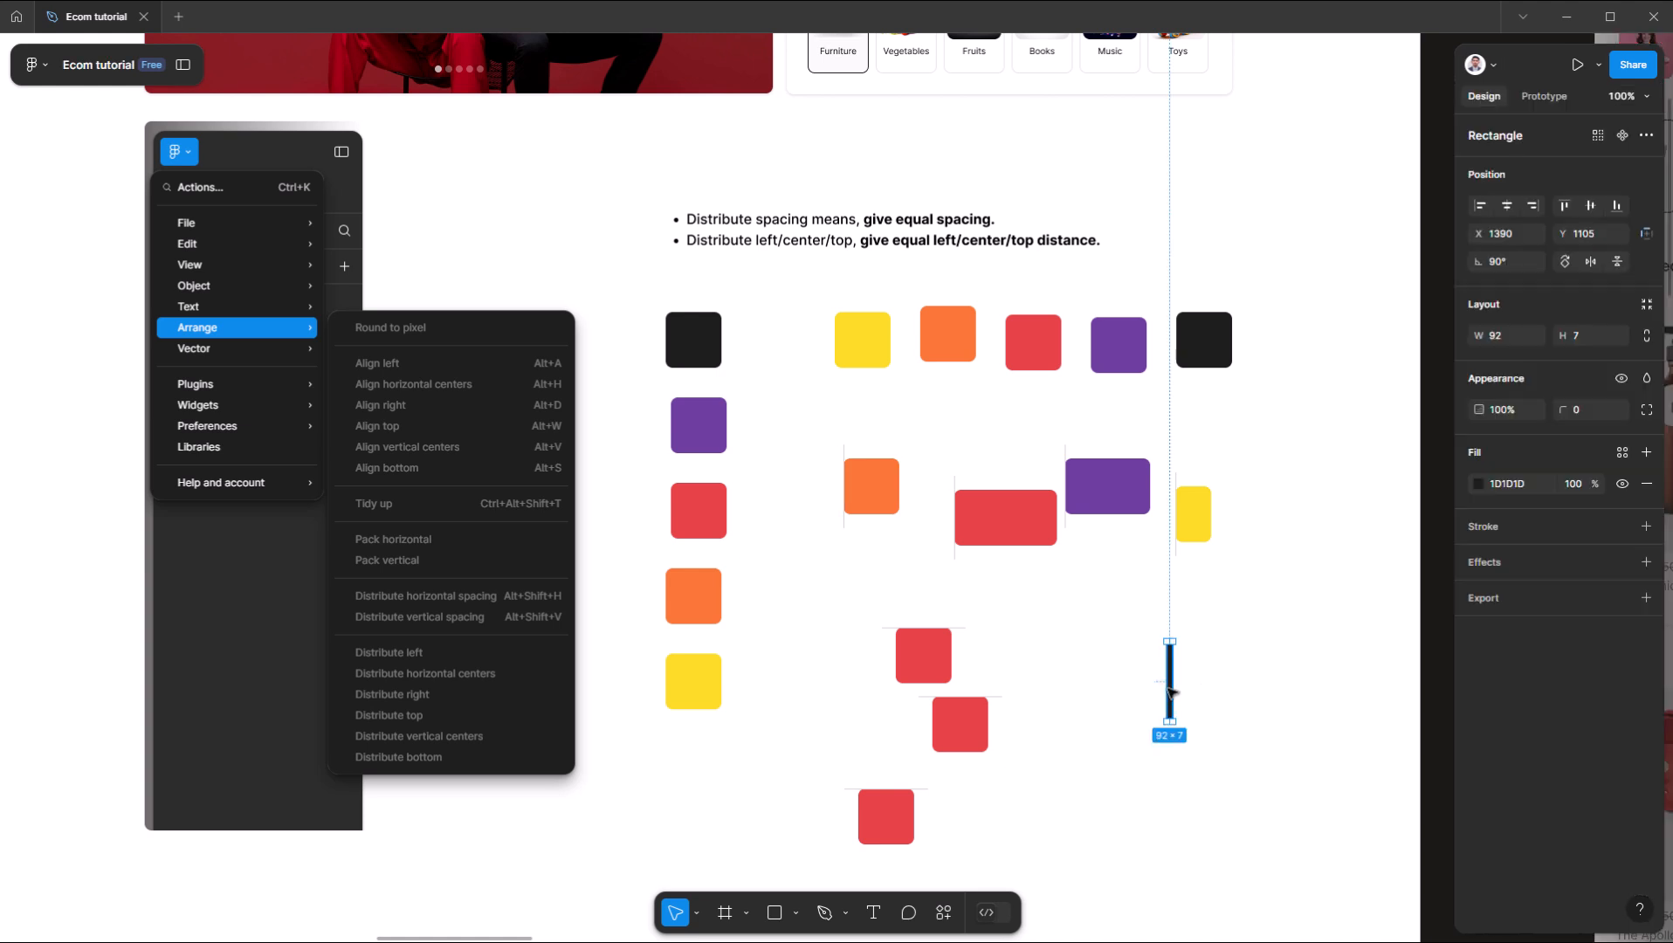
pyautogui.moveTo(1173, 694); pyautogui.dragTo(1041, 453)
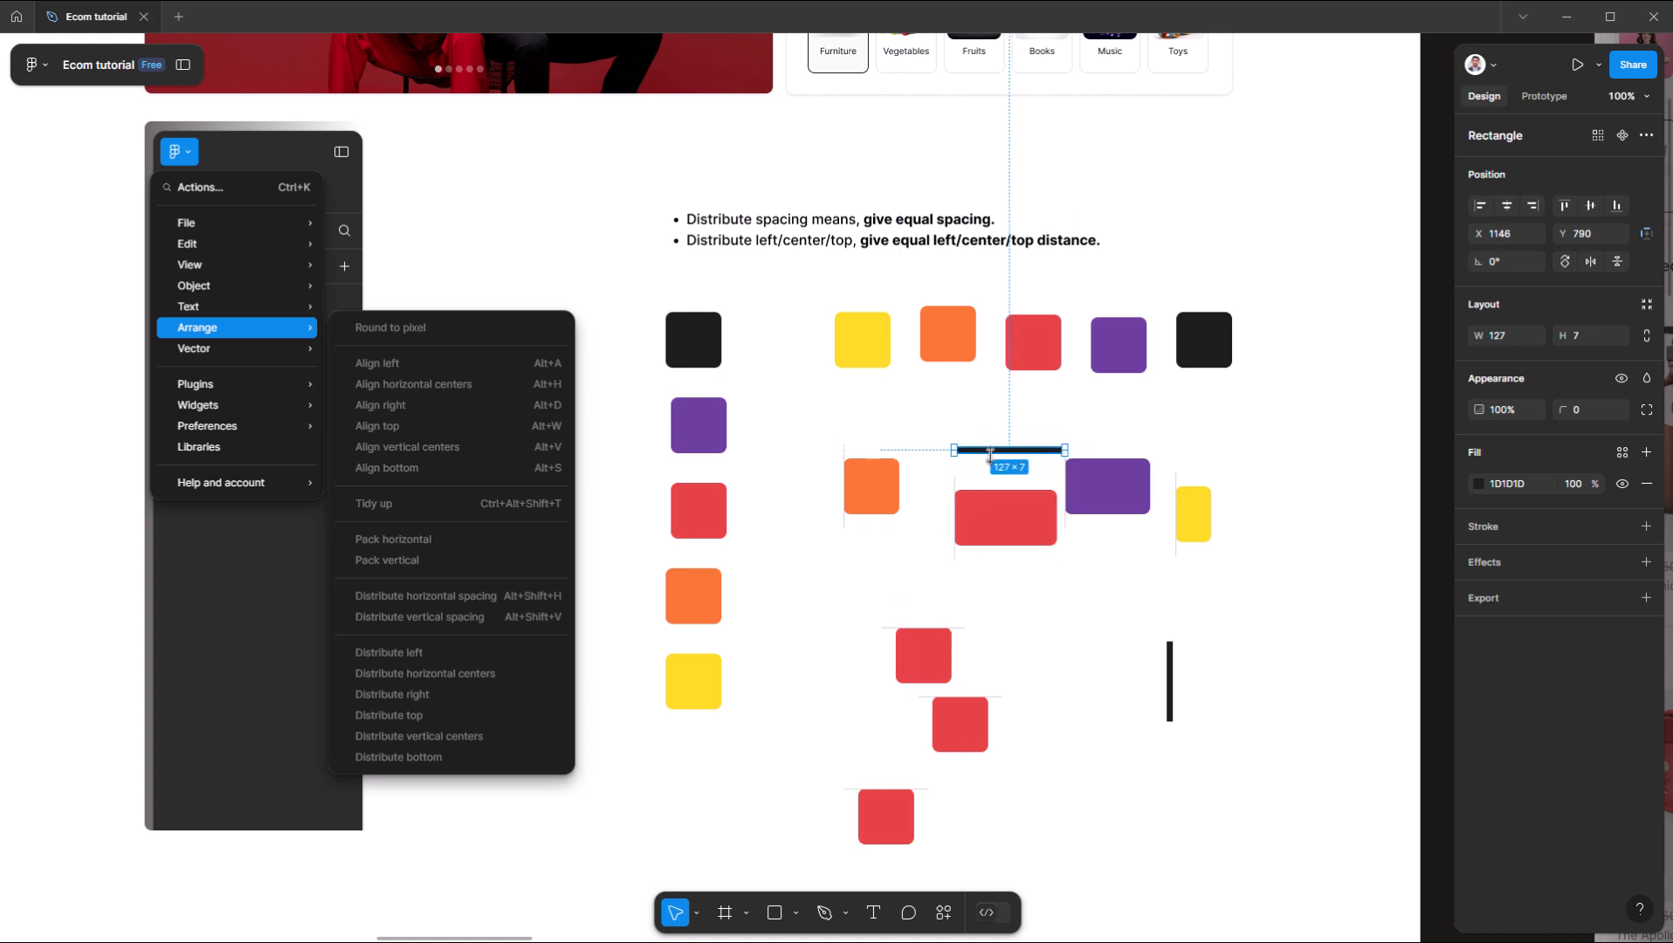
pyautogui.moveTo(991, 454); pyautogui.dragTo(1110, 444)
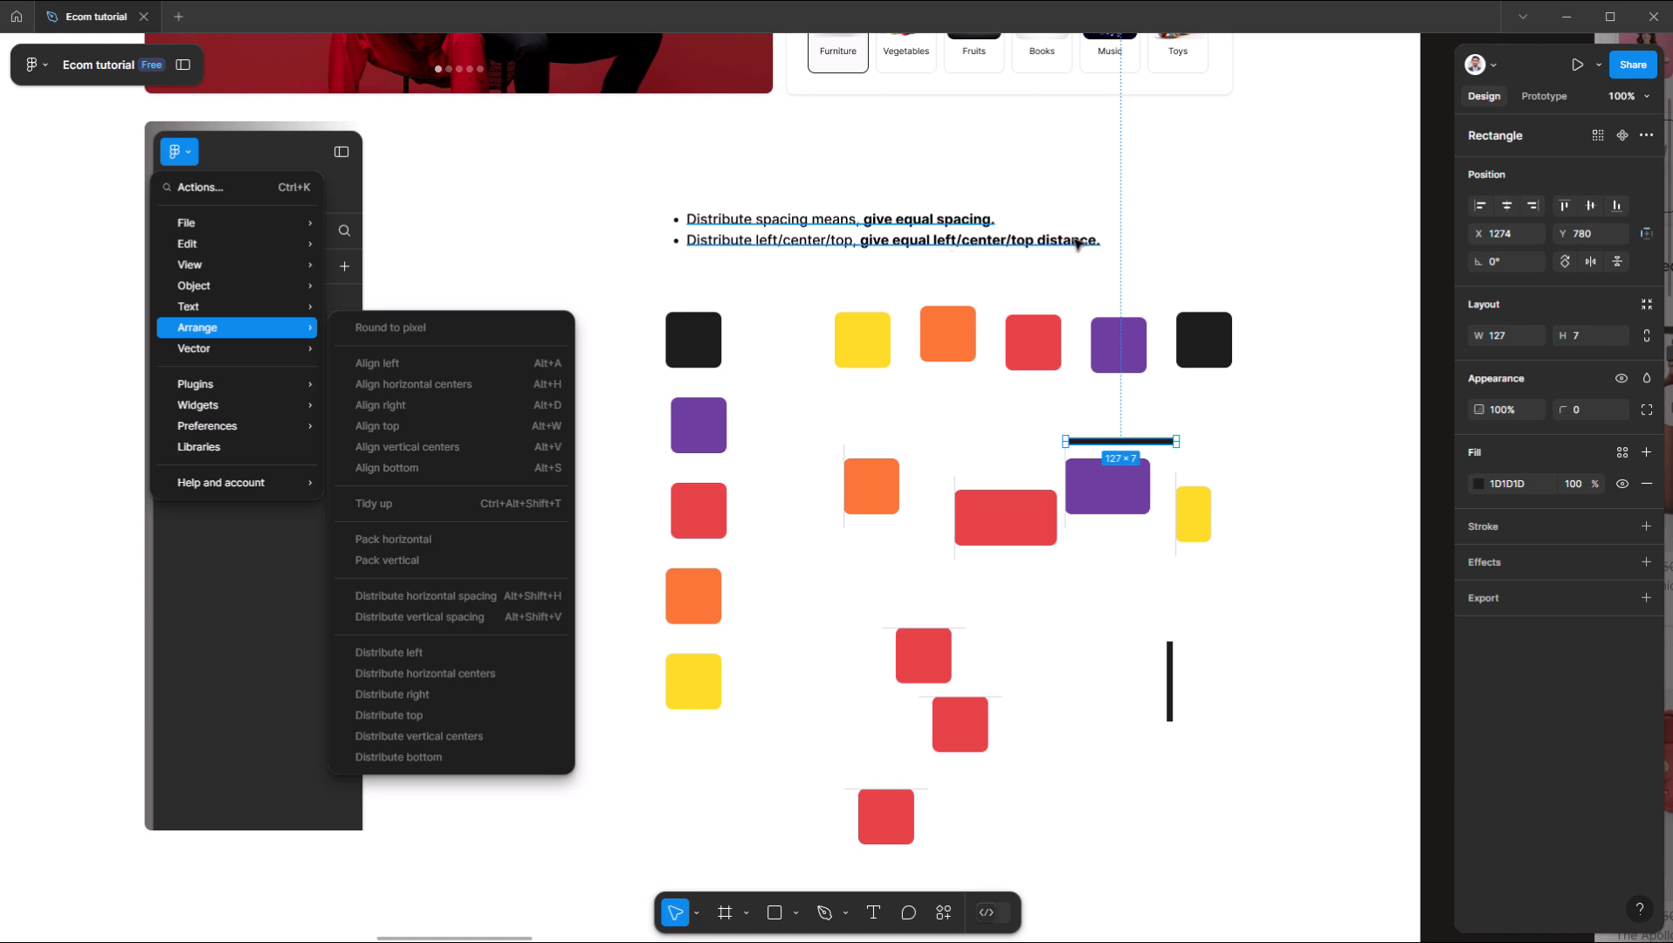
# - Apply Distribute right to the orange, red, purple and yellow groups of unequal width
pyautogui.click(1280, 496)
pyautogui.scroll(-1, 1281, 496)
pyautogui.moveTo(1249, 521); pyautogui.dragTo(834, 421)
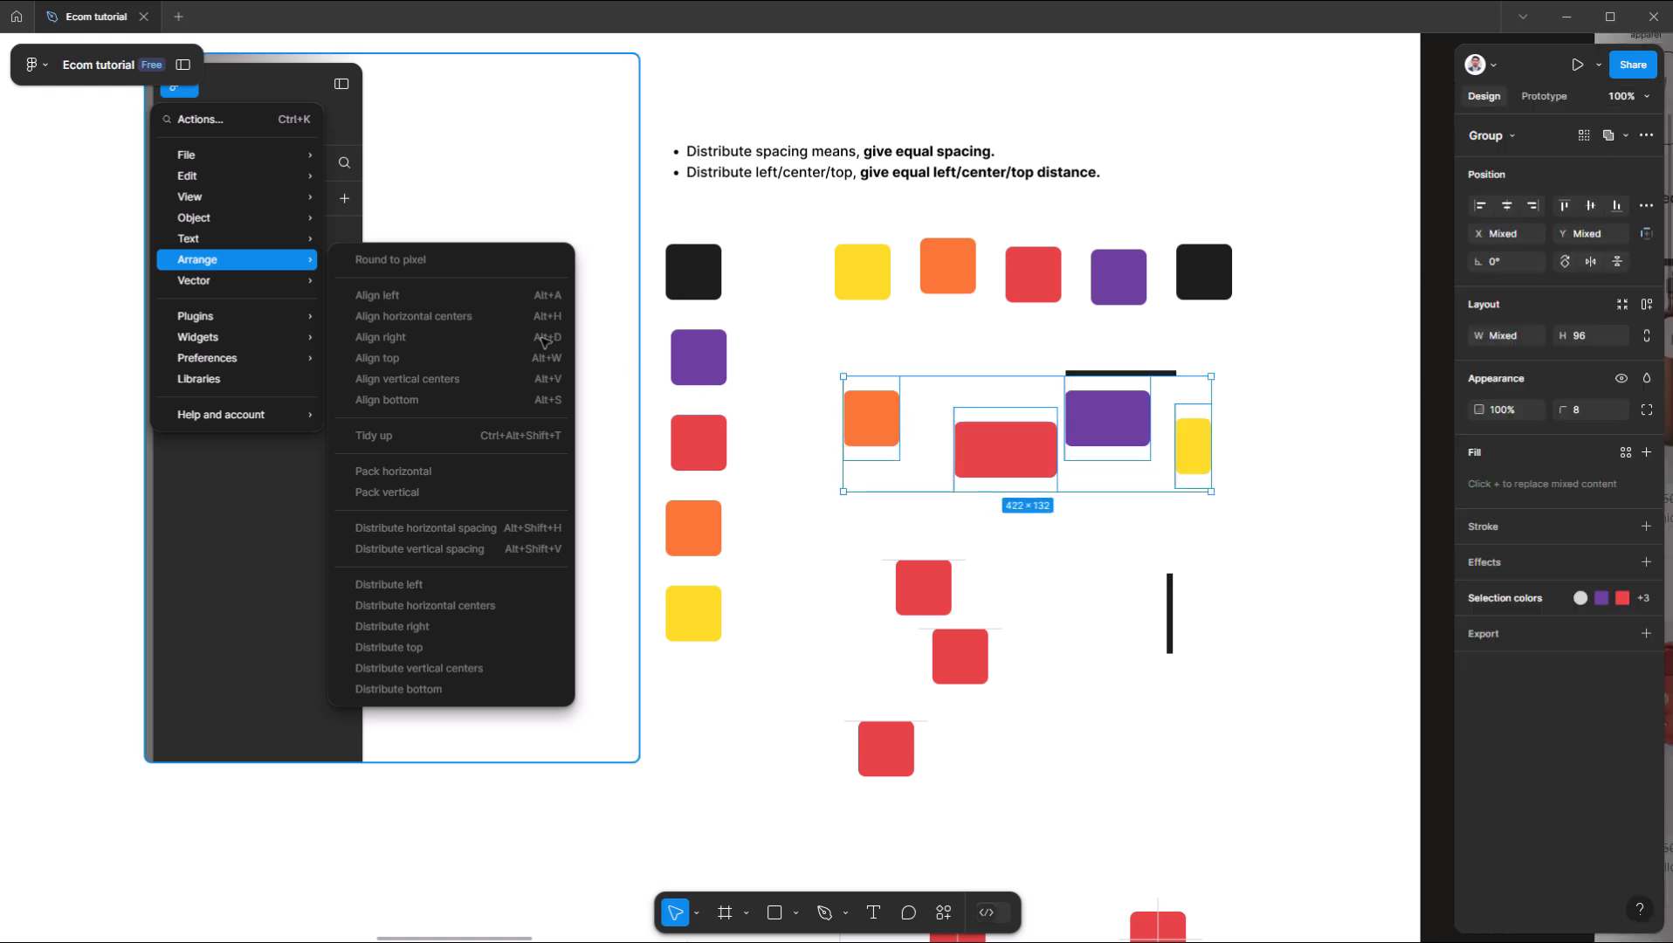
pyautogui.click(33, 65)
pyautogui.moveTo(112, 262)
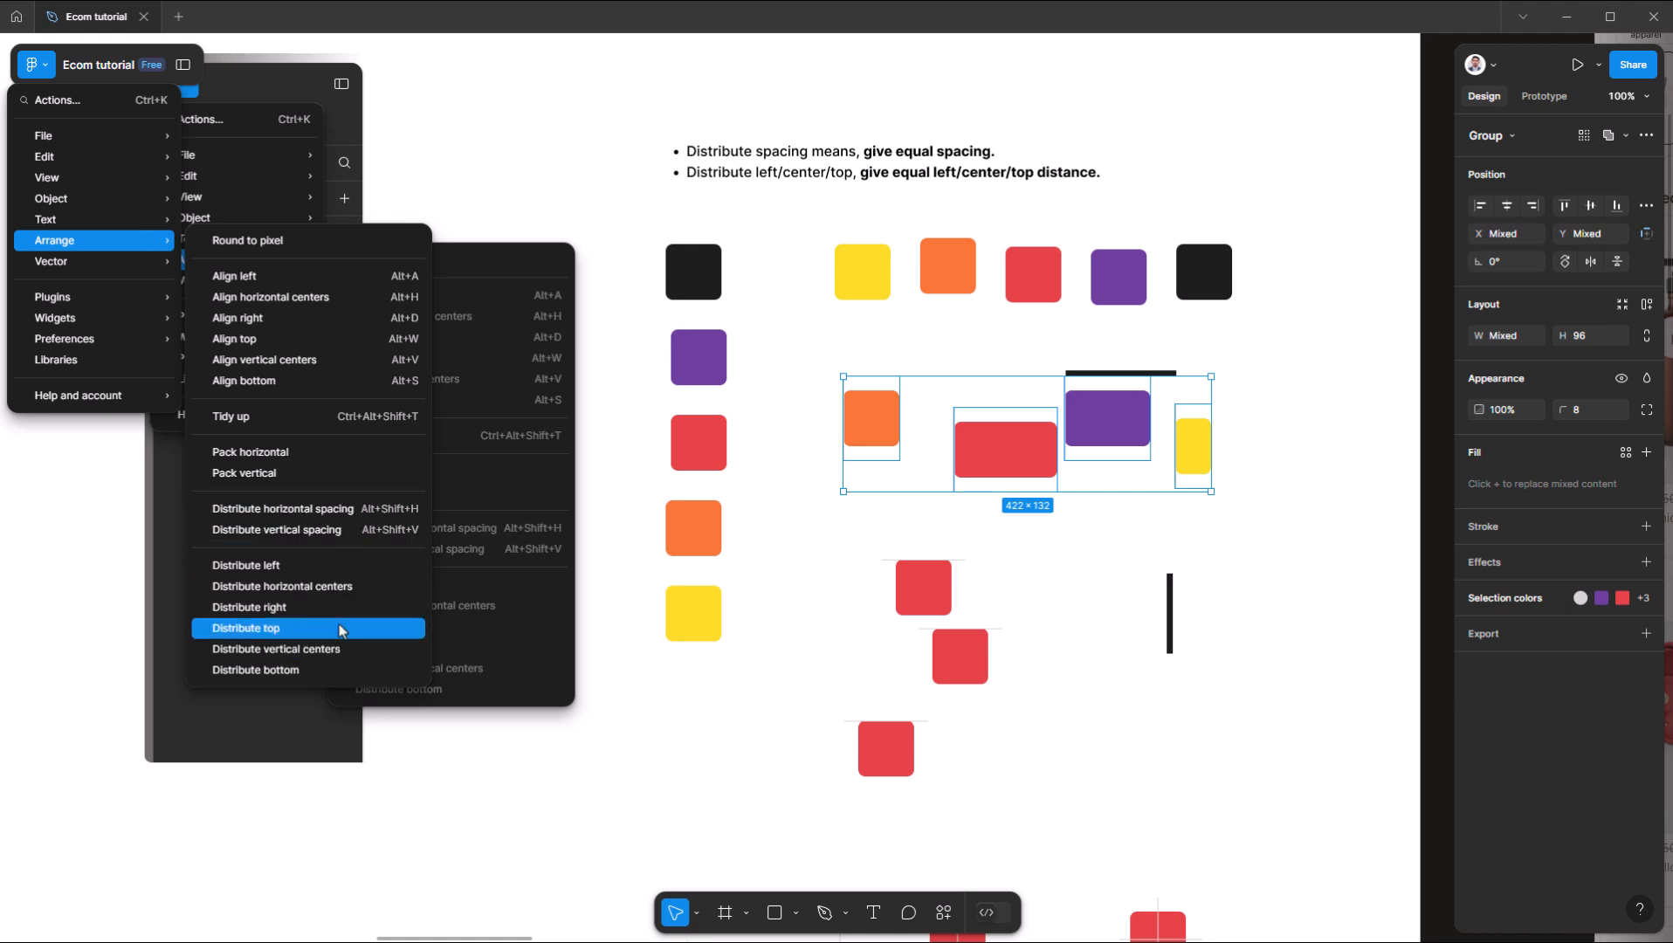
pyautogui.click(341, 608)
pyautogui.click(1206, 439)
pyautogui.click(1105, 423)
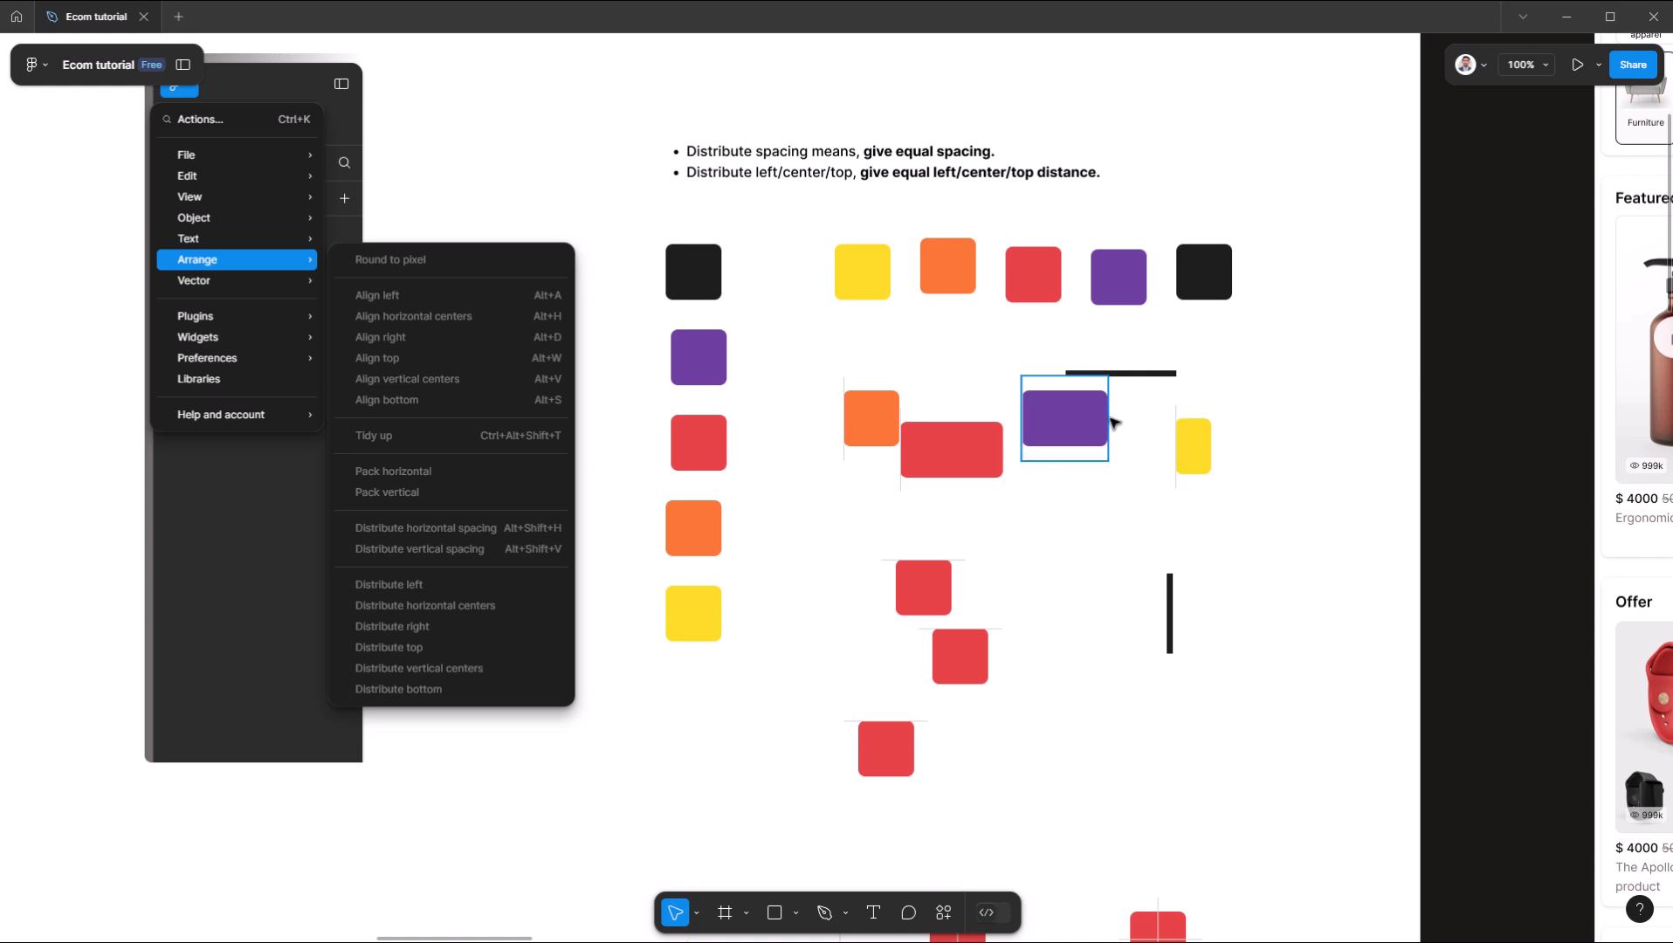
pyautogui.click(998, 437)
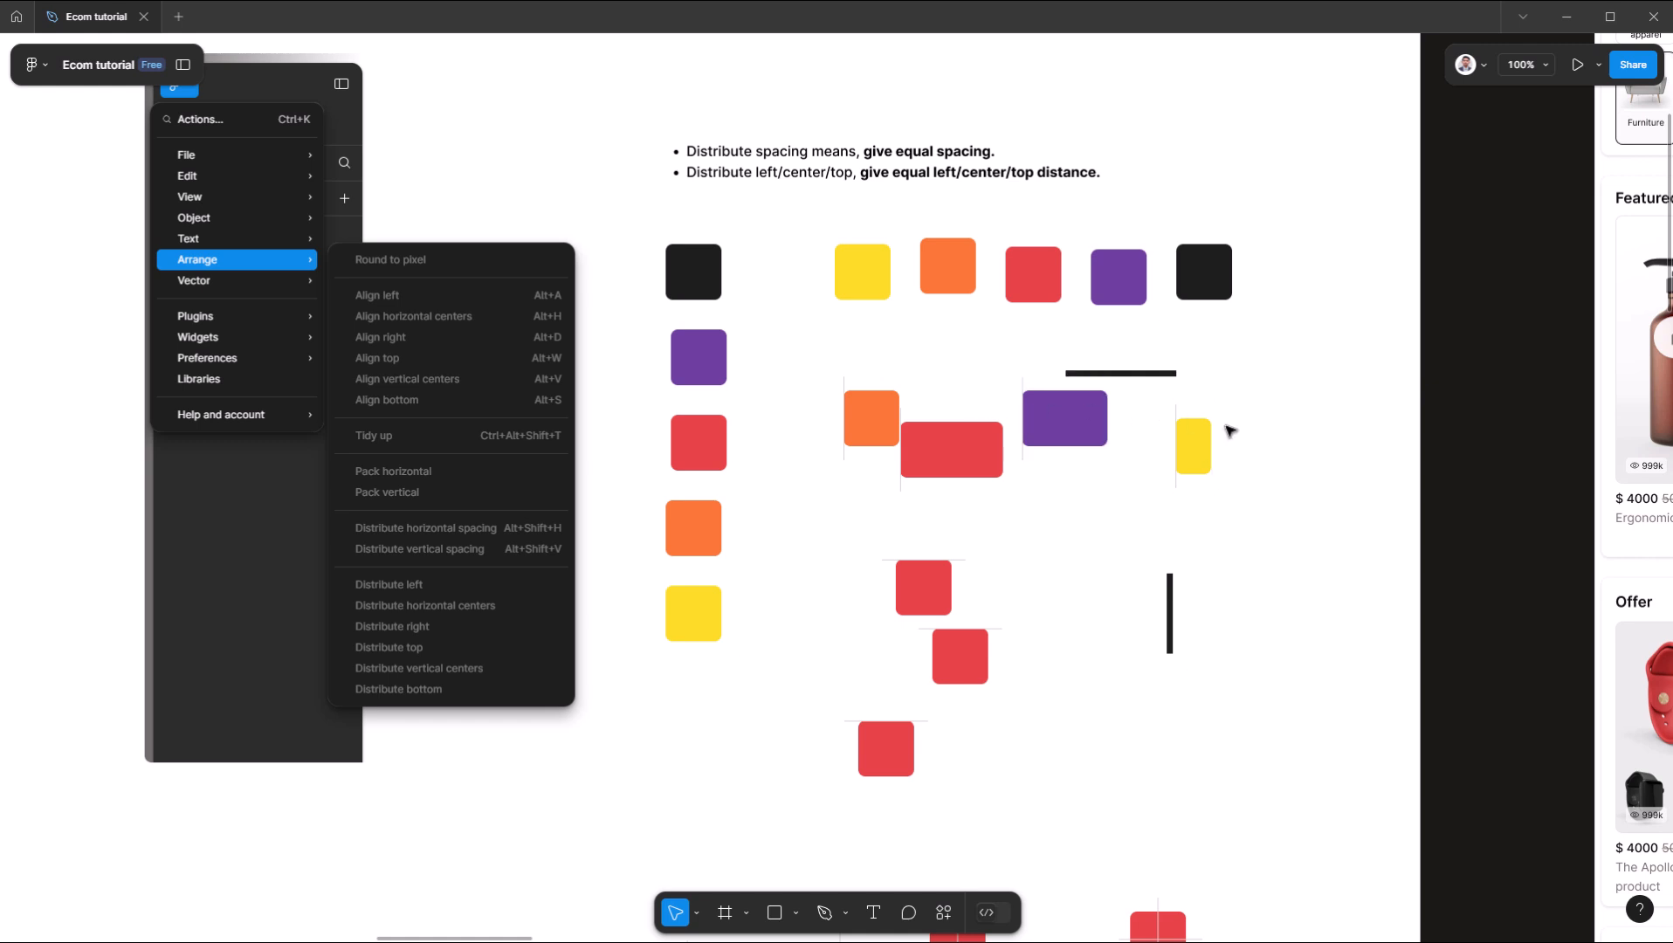
# - Apply Distribute top to the three staggered red square groups below the row of unequal widths
pyautogui.scroll(-5, 1227, 484)
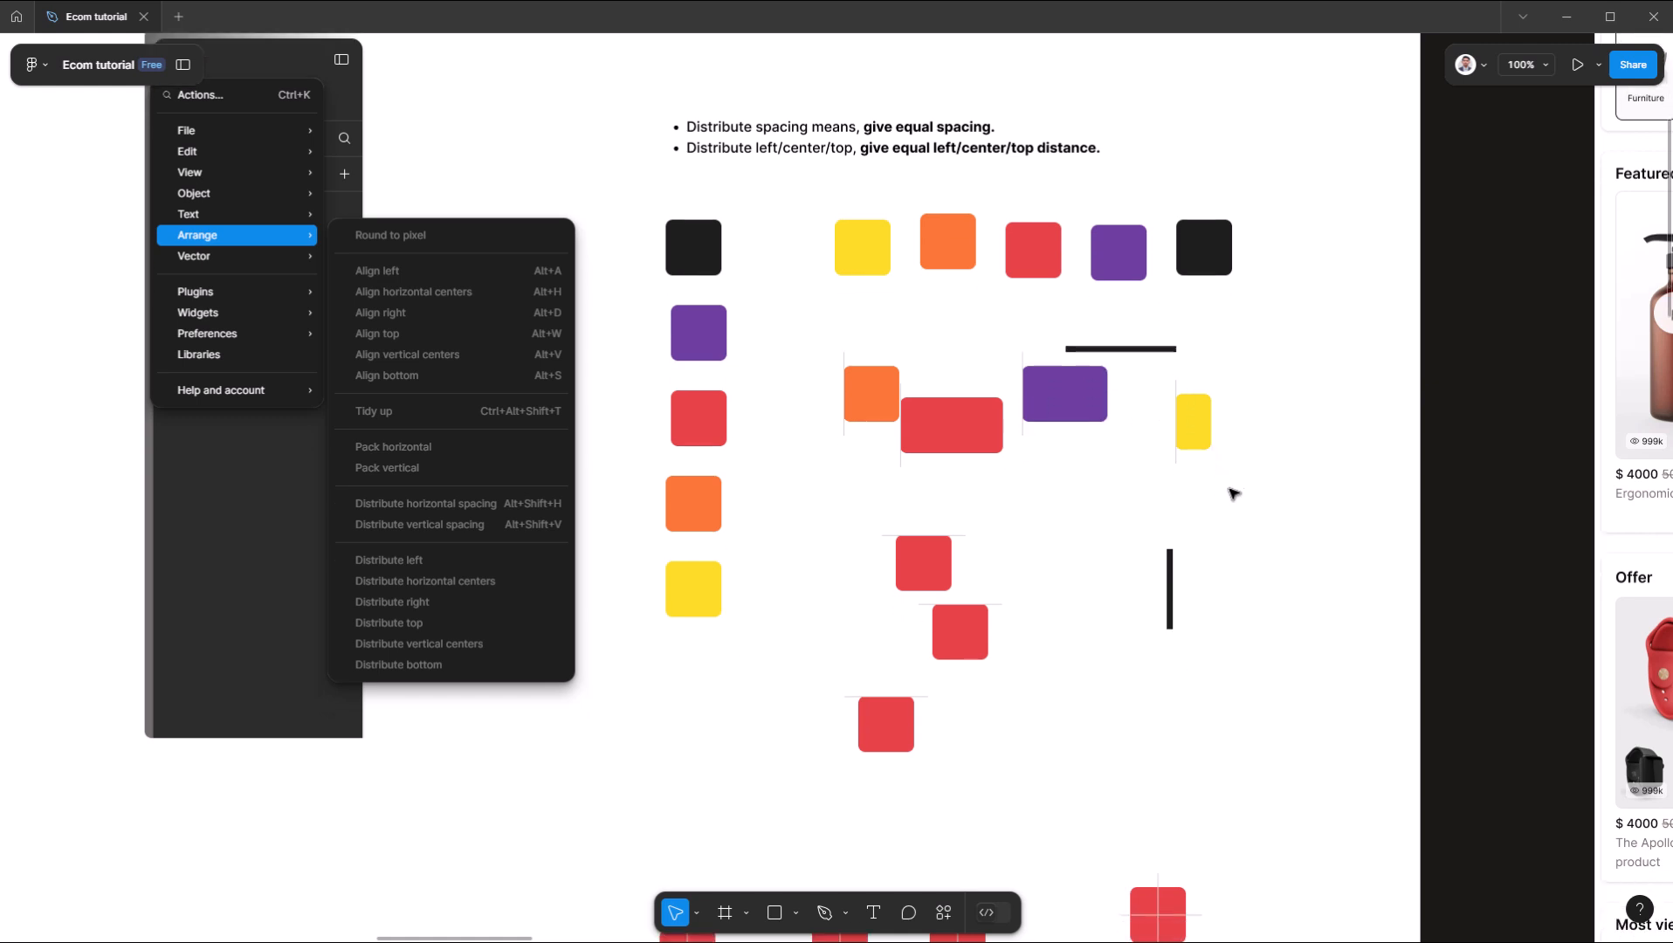
pyautogui.moveTo(826, 374); pyautogui.dragTo(1075, 577)
pyautogui.click(33, 64)
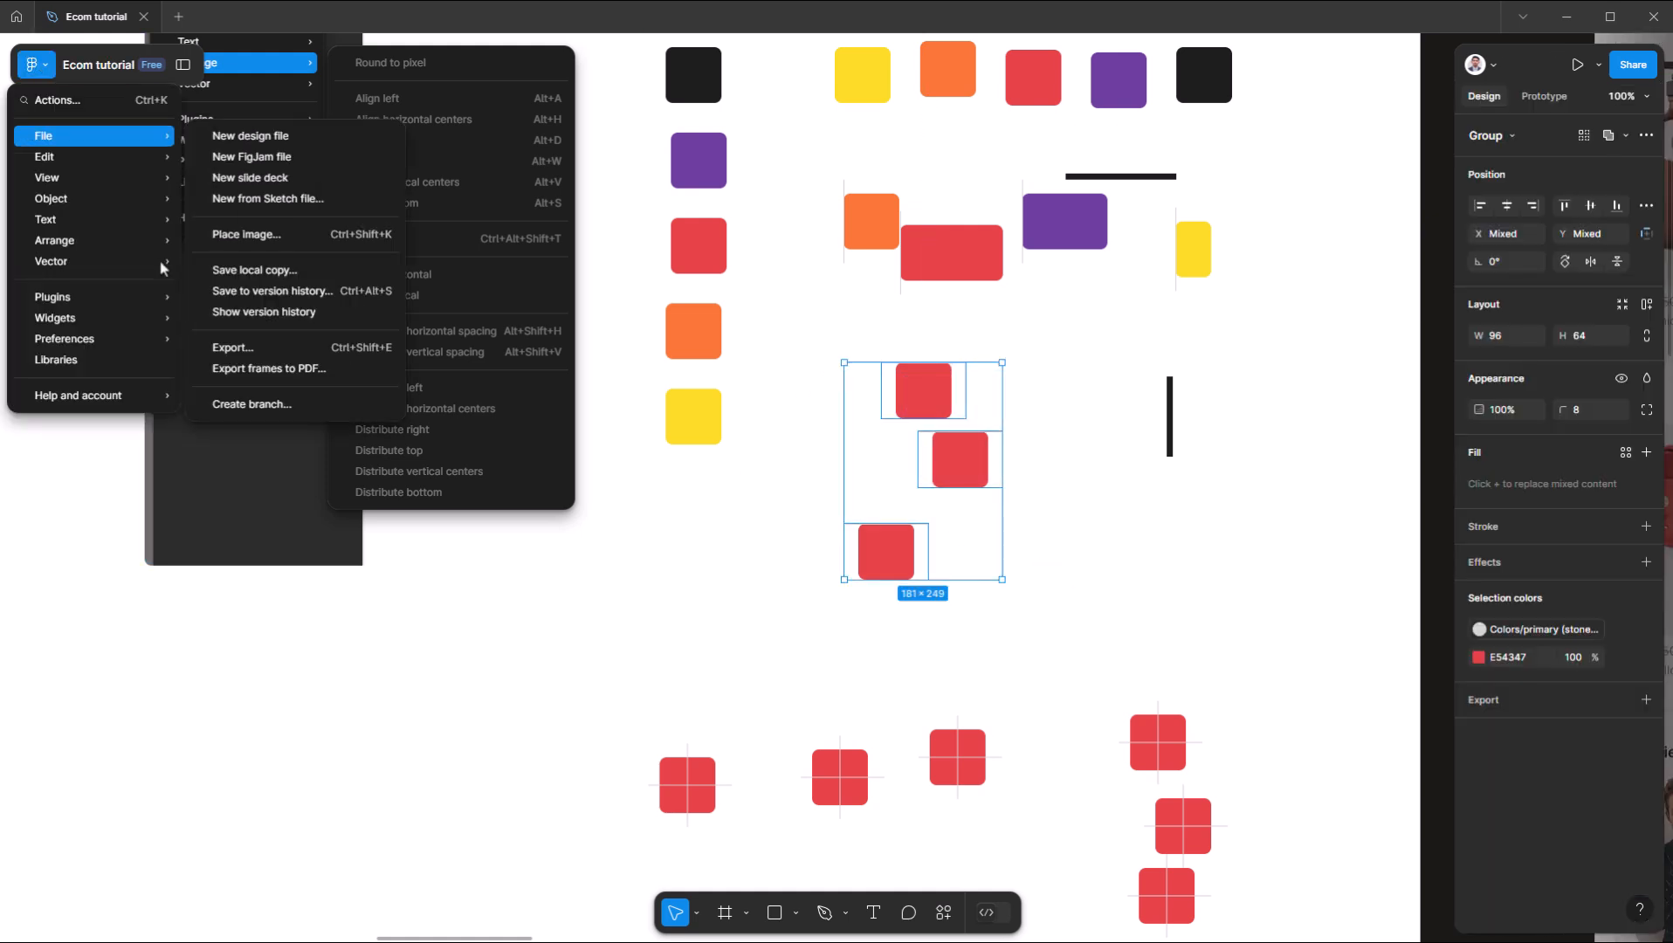
pyautogui.moveTo(147, 243)
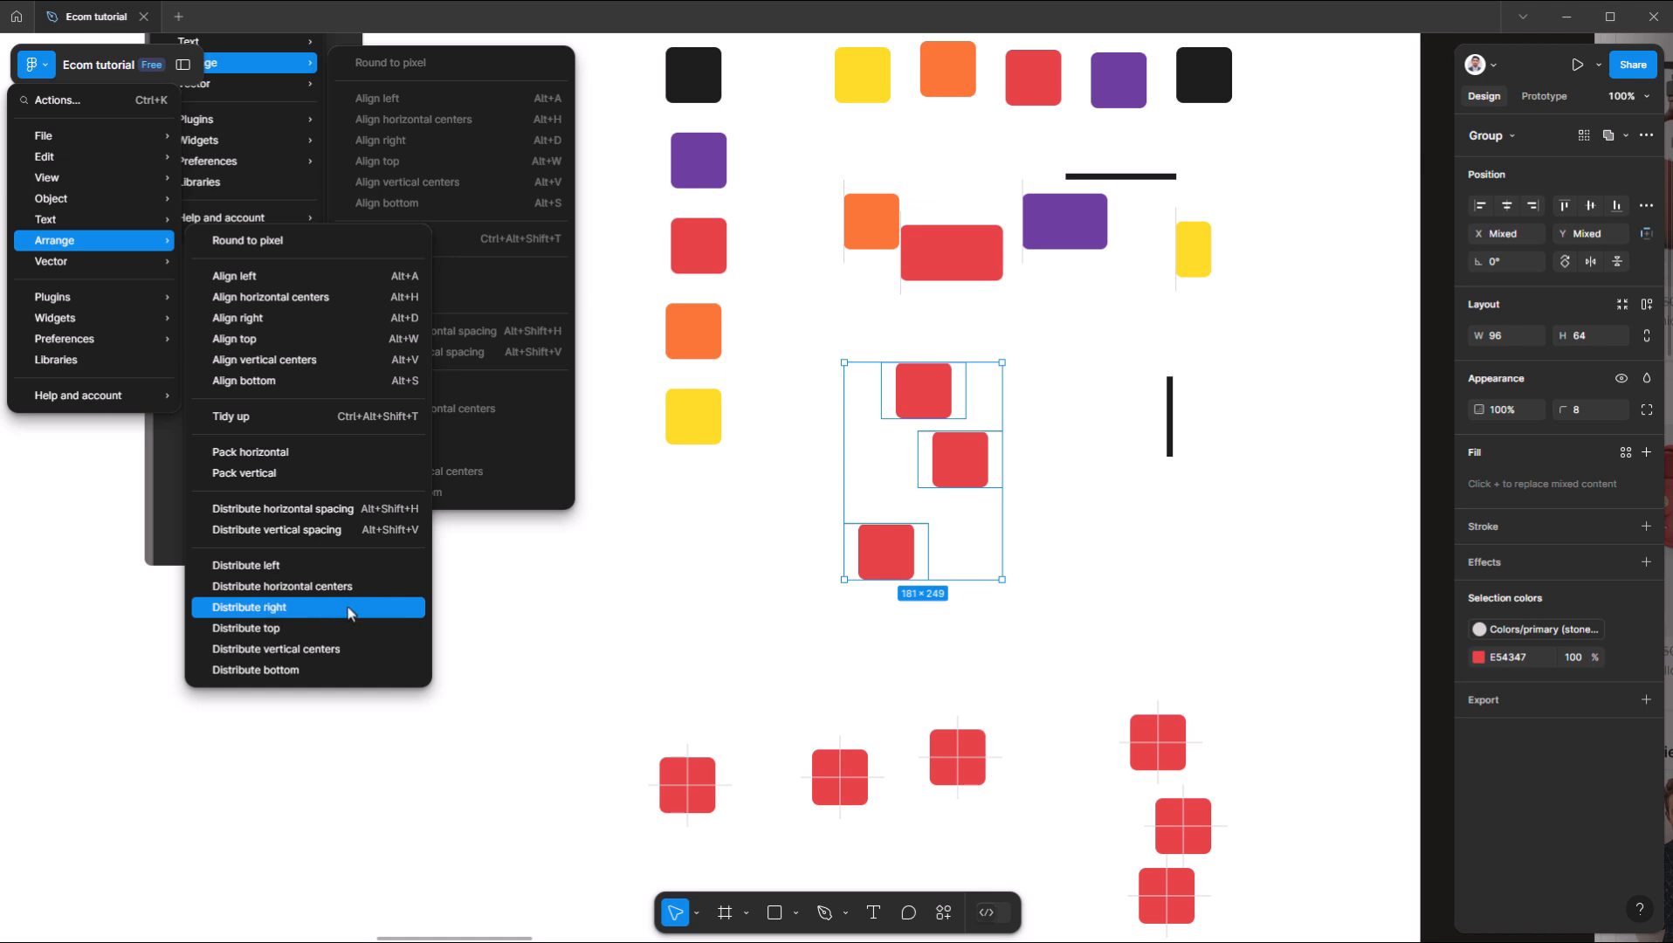
pyautogui.click(315, 636)
pyautogui.click(1080, 400)
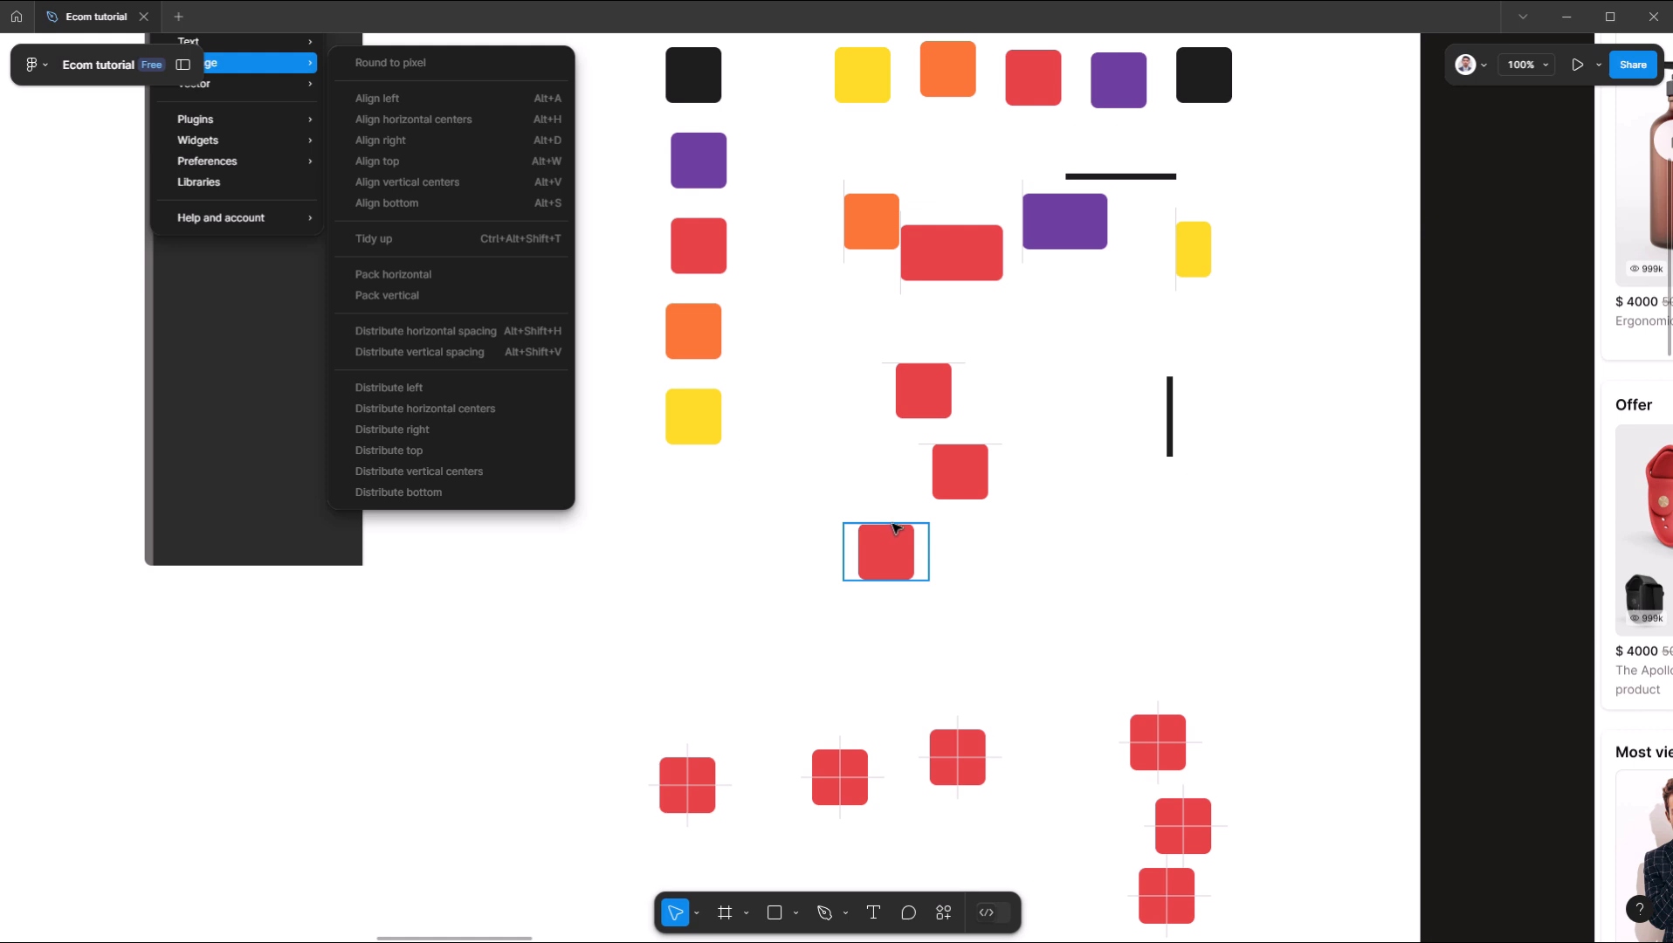
# - Apply Distribute bottom to the three staggered red square groups, and place the vertical black bar between the lower two groups' bottom edges
pyautogui.moveTo(819, 325); pyautogui.dragTo(978, 573)
pyautogui.click(35, 65)
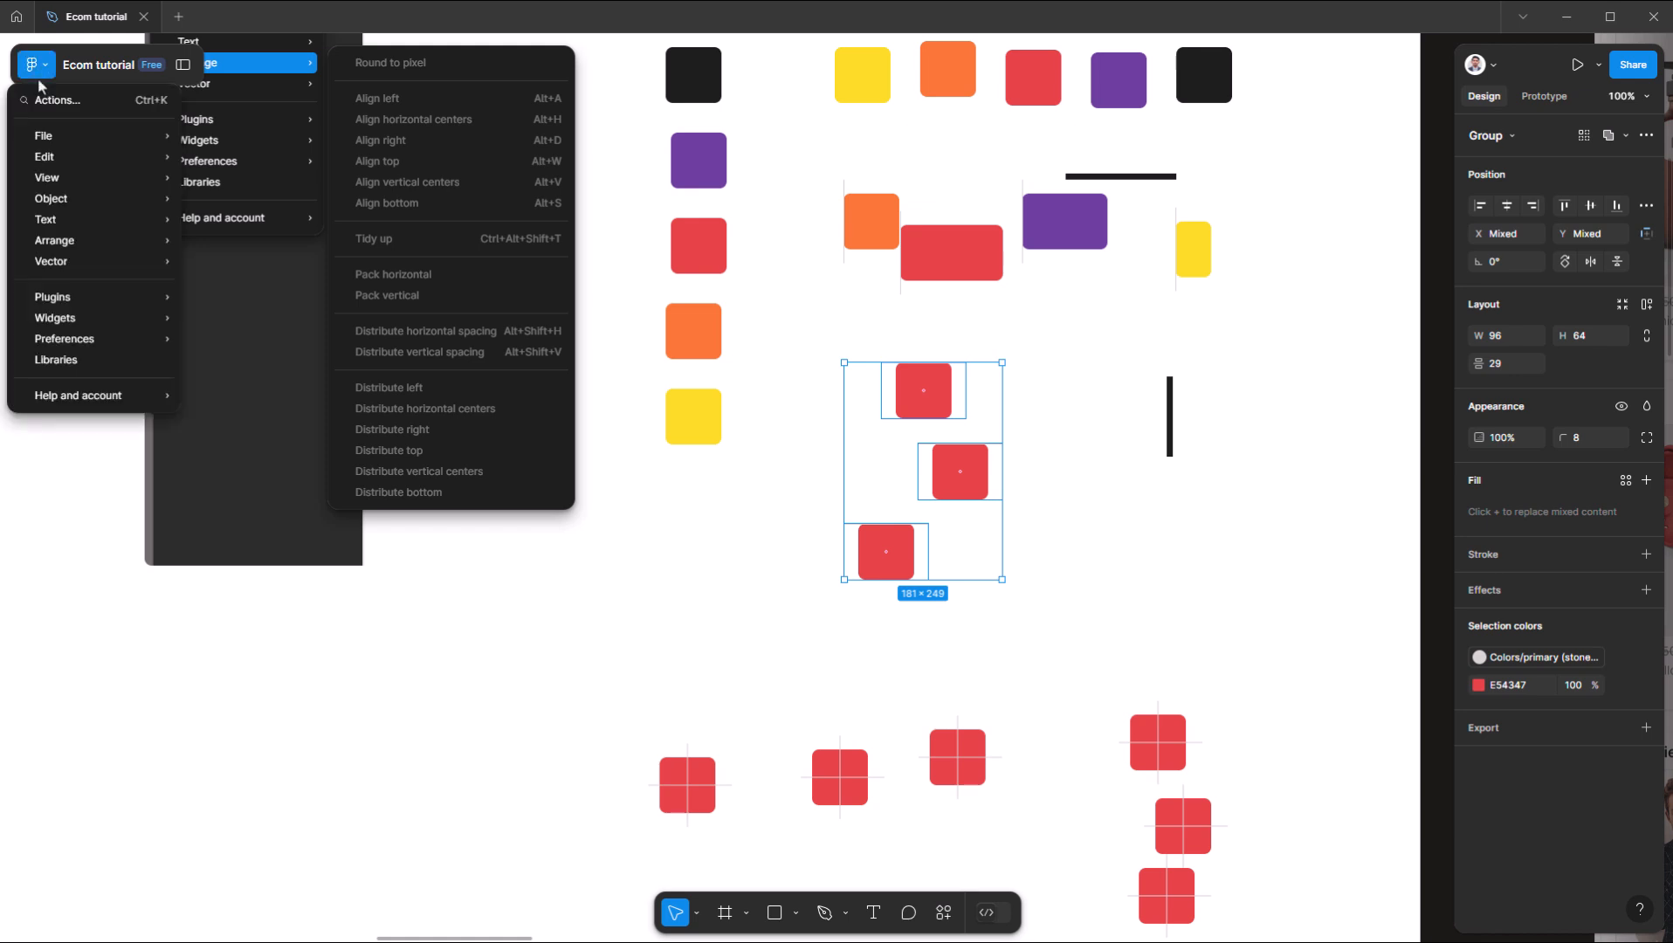
pyautogui.moveTo(134, 297)
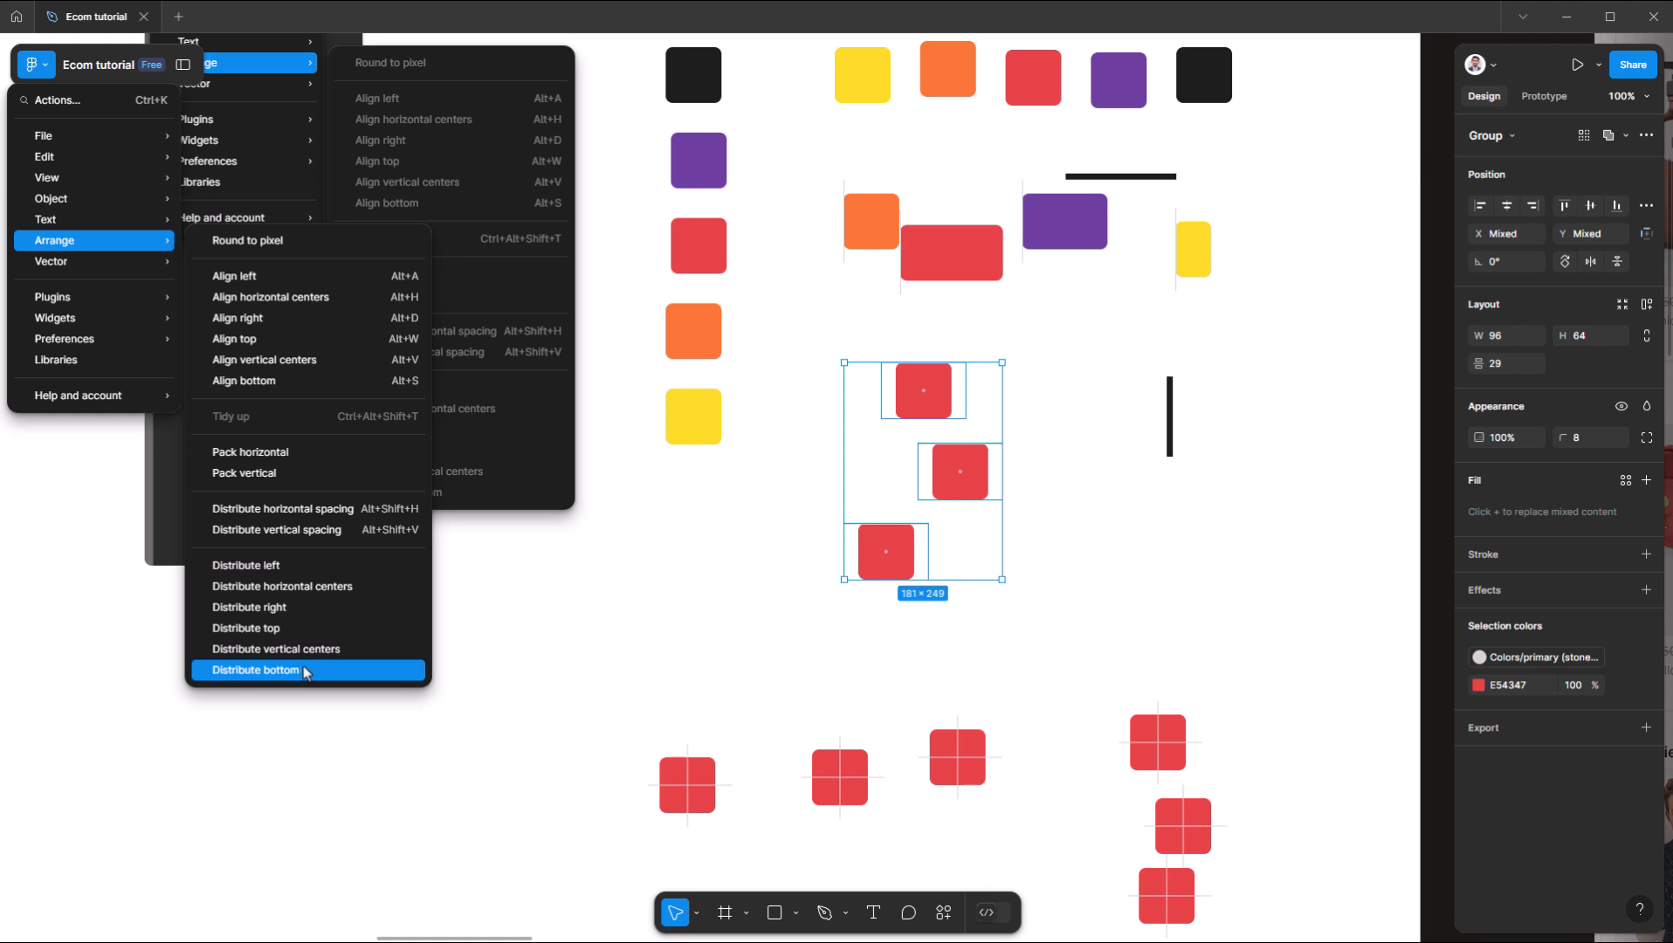
pyautogui.click(367, 670)
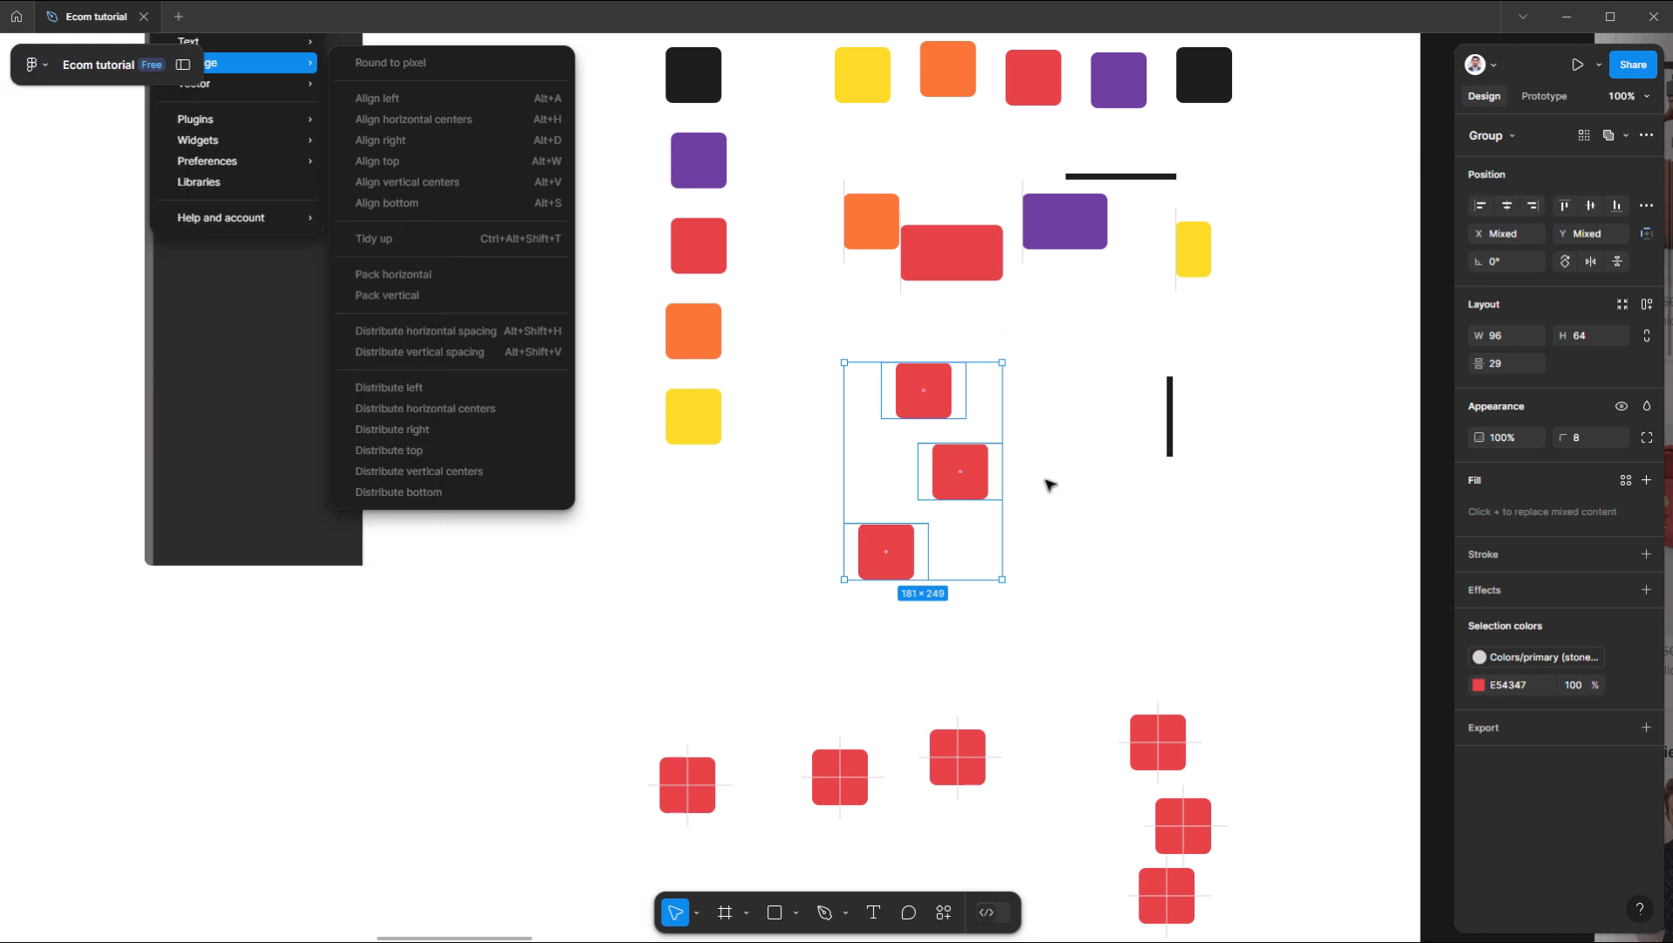
pyautogui.click(1107, 563)
pyautogui.moveTo(1172, 438); pyautogui.dragTo(953, 597)
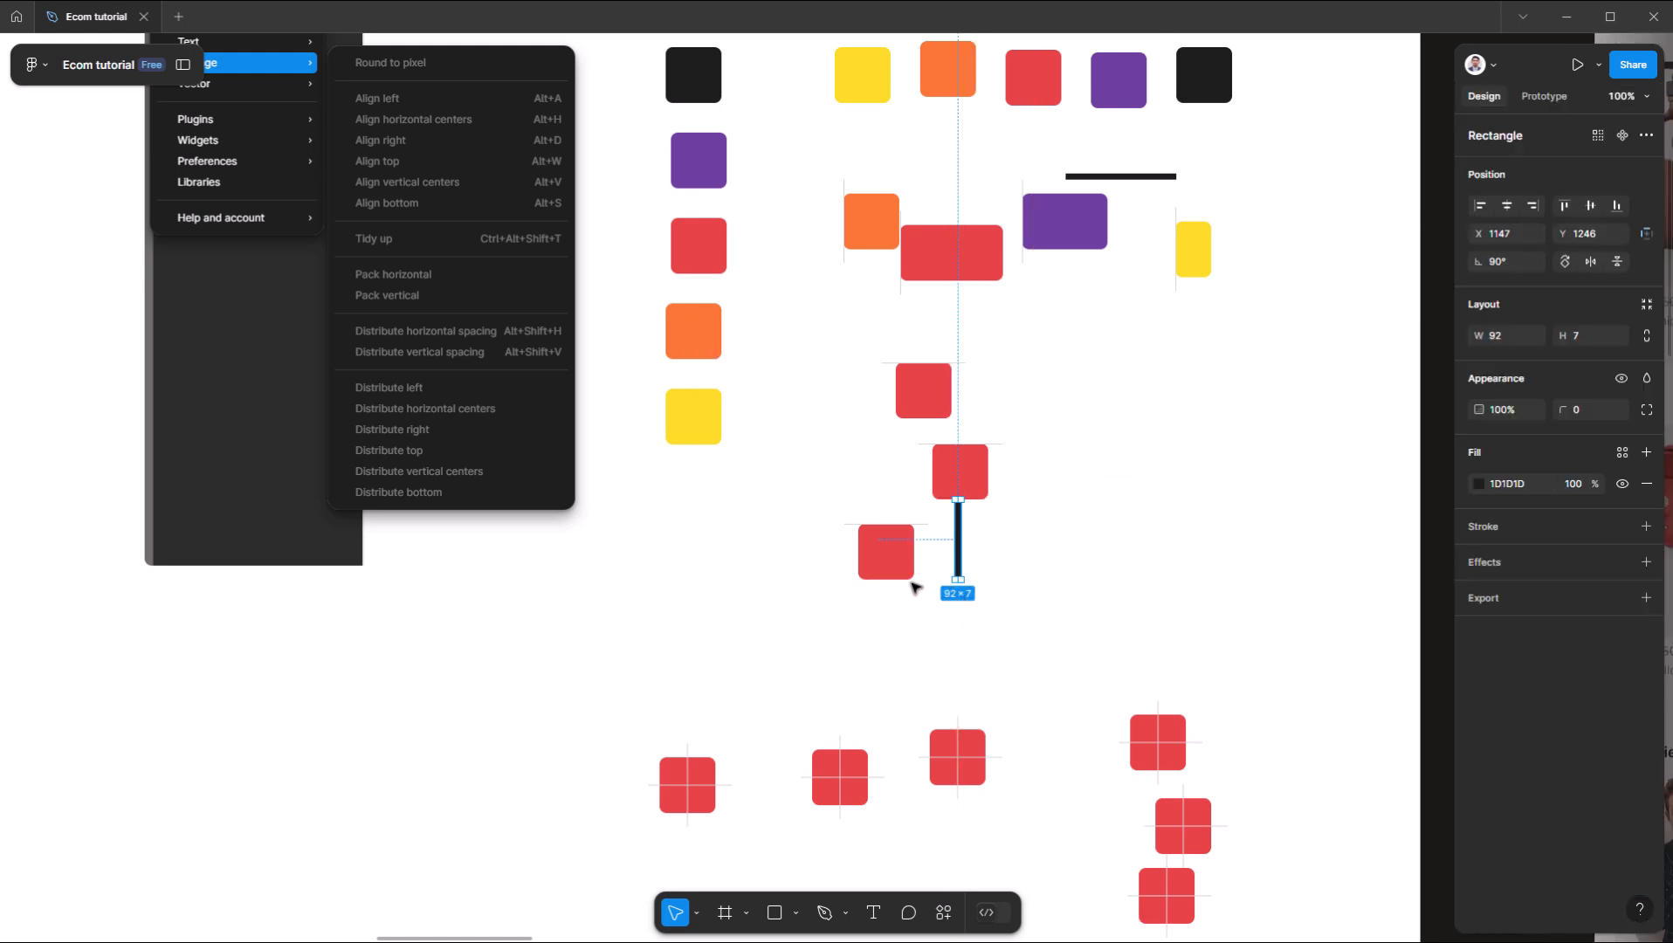
# - Move the vertical black bar between the bottom edges of the upper two staggered red square groups
pyautogui.moveTo(953, 498); pyautogui.dragTo(924, 458)
# - Apply Distribute horizontal centers to the row of three red square groups with crossed center lines
pyautogui.scroll(-3, 1035, 496)
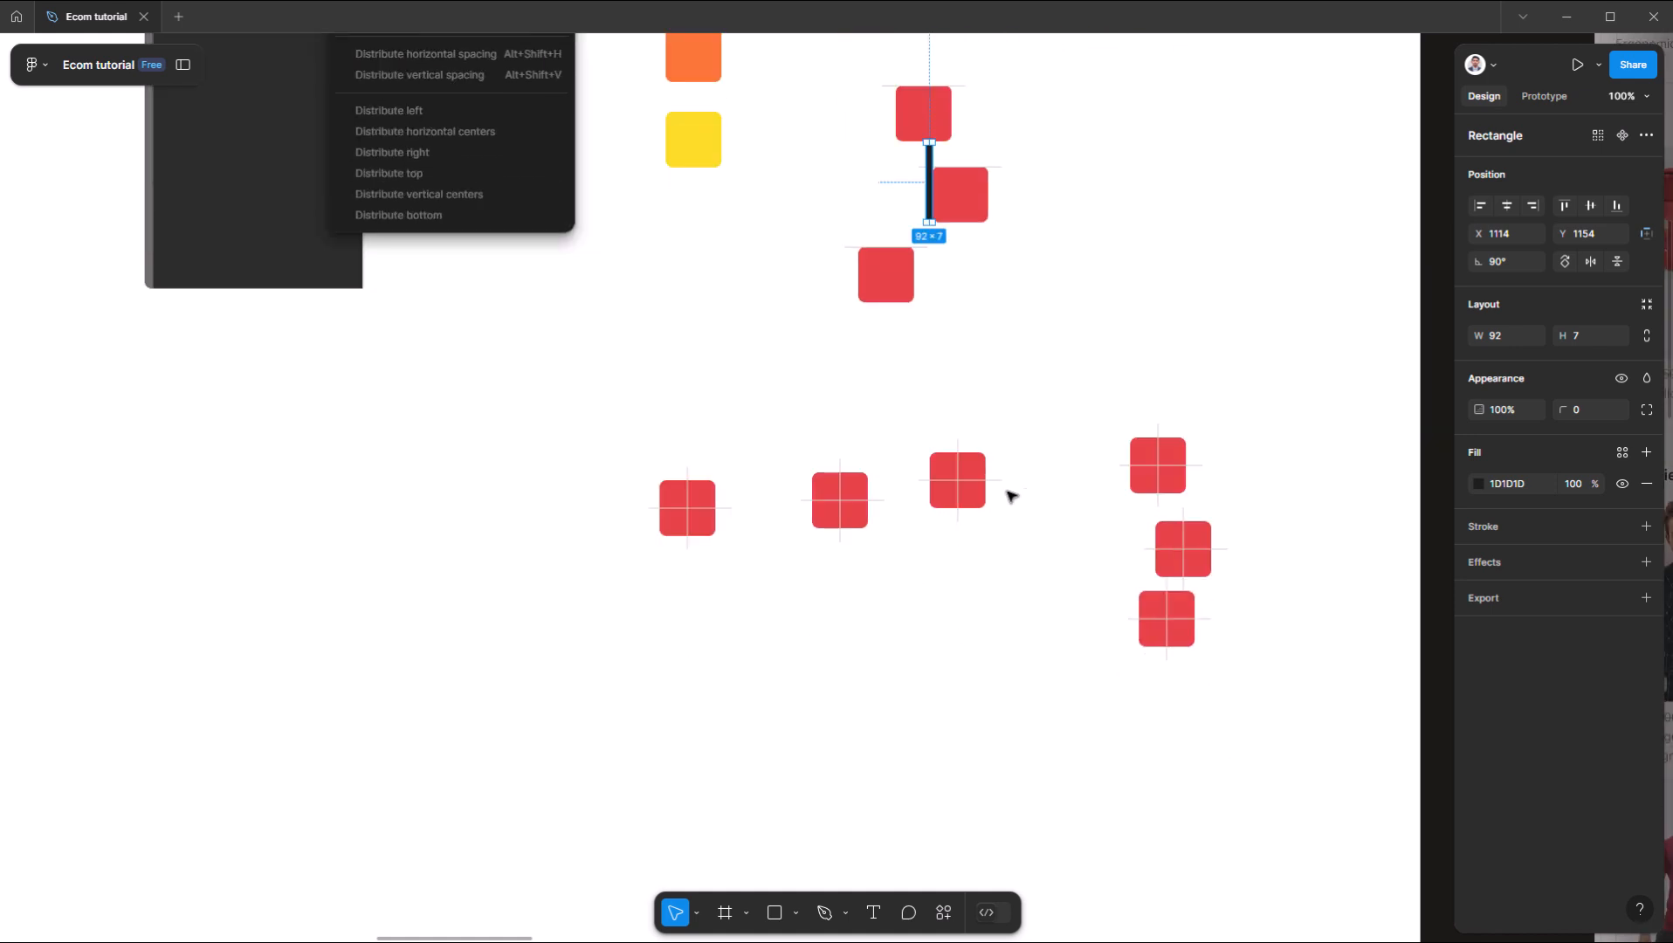
pyautogui.moveTo(592, 460); pyautogui.dragTo(980, 579)
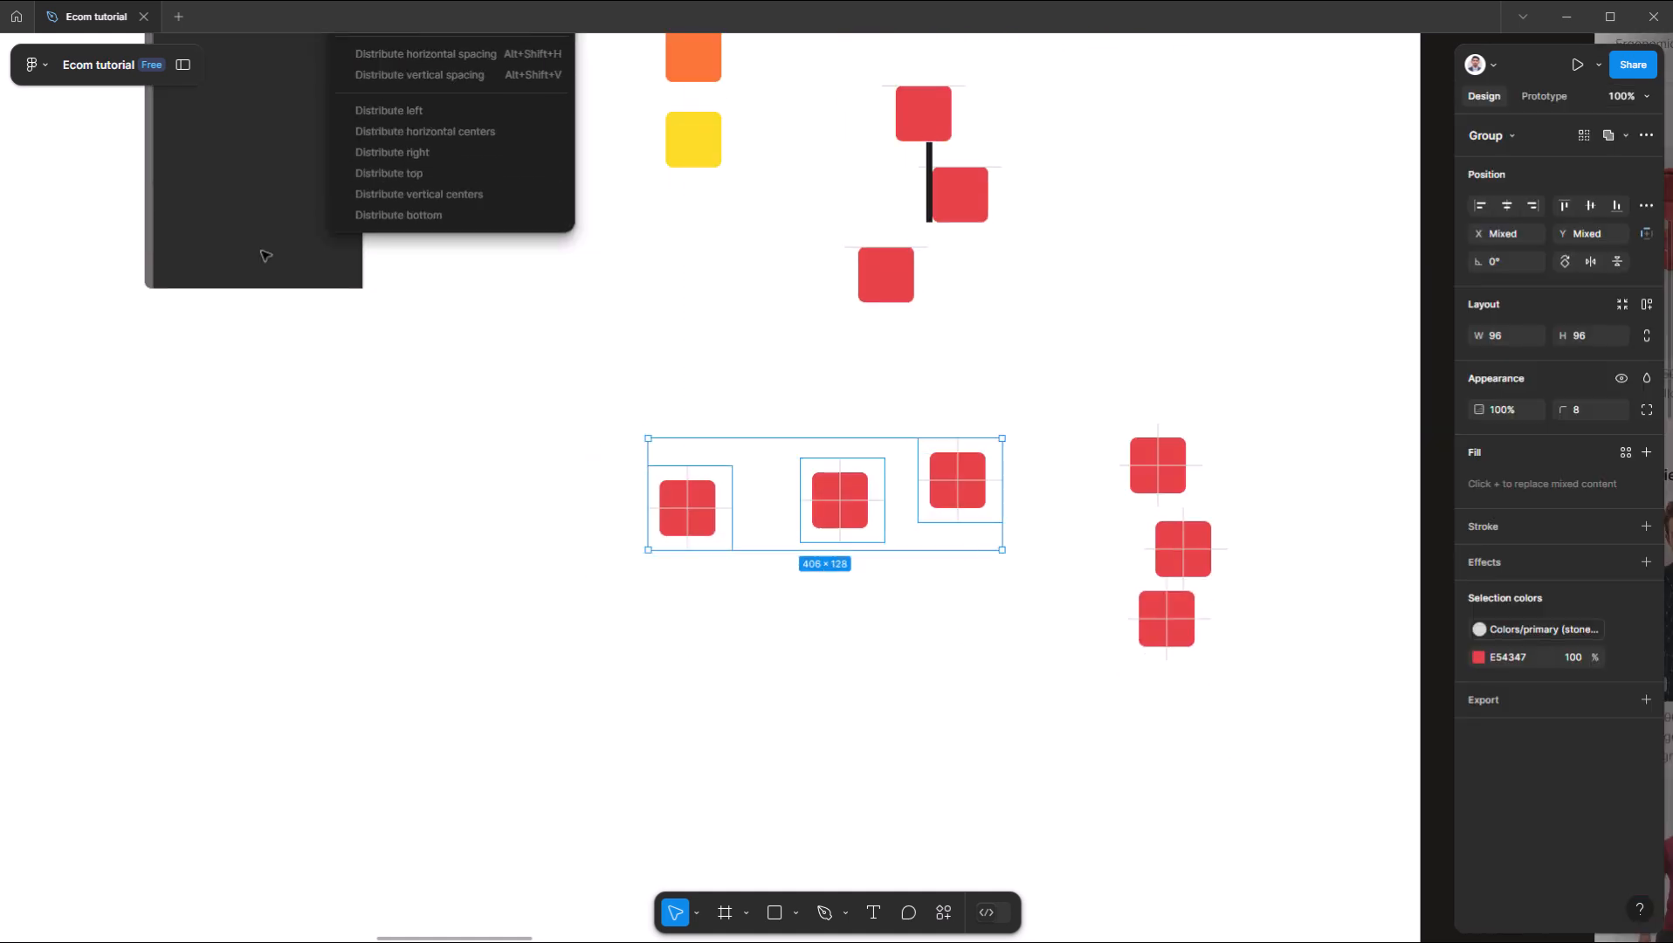
pyautogui.click(34, 65)
pyautogui.moveTo(82, 244)
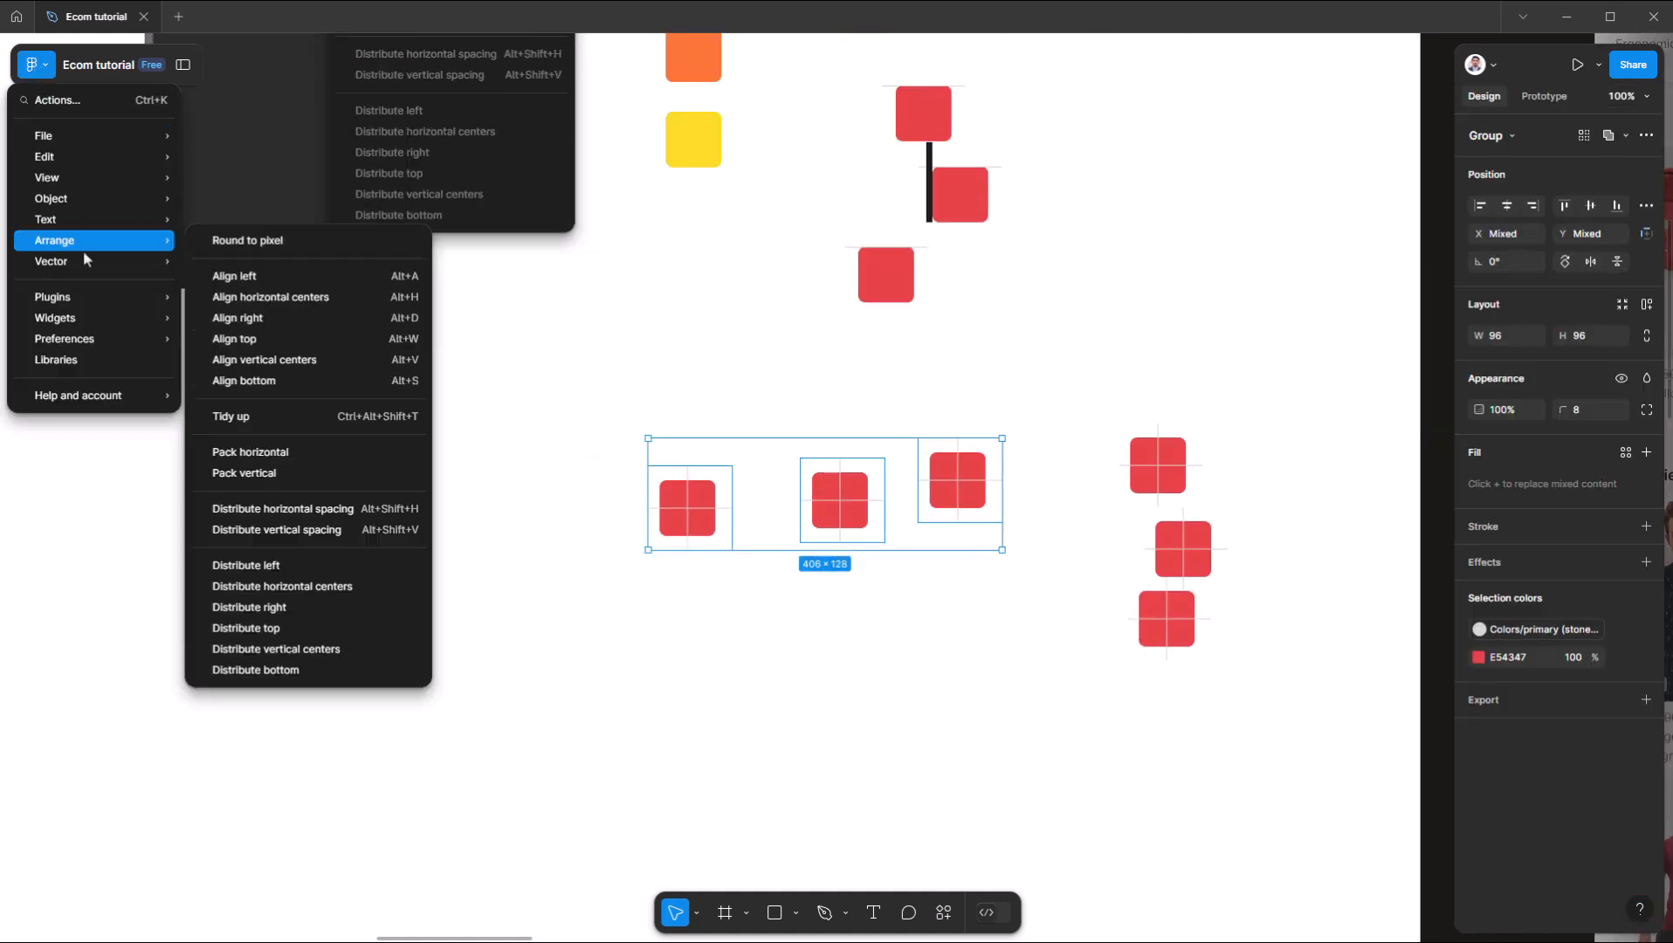
pyautogui.click(371, 588)
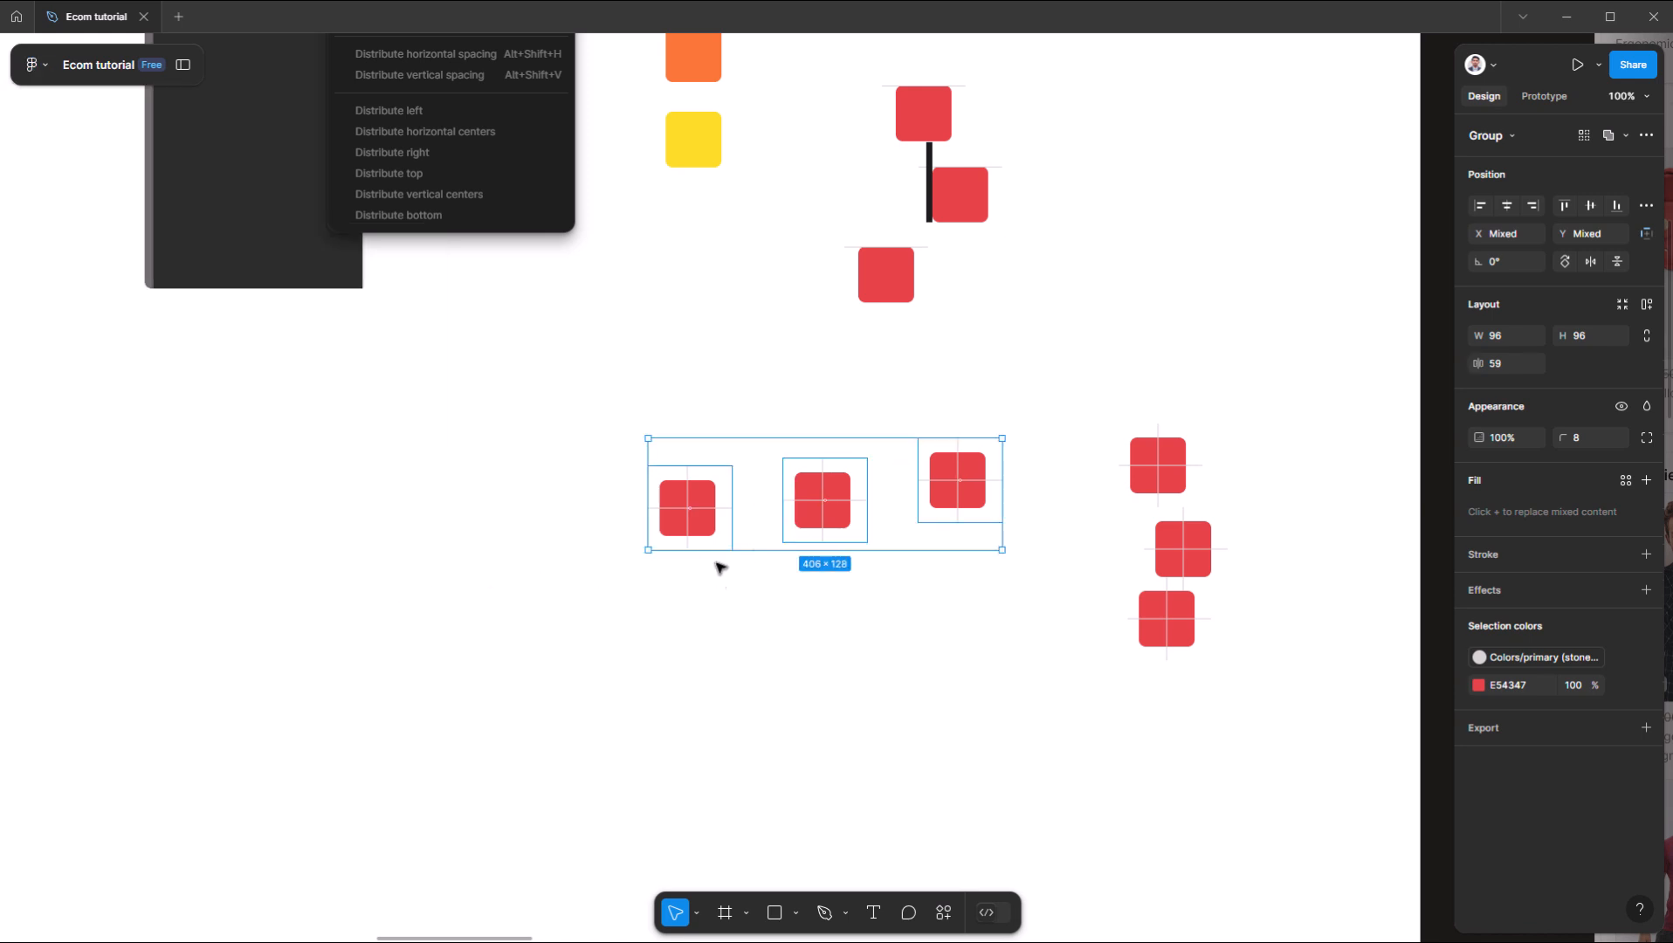
pyautogui.click(721, 621)
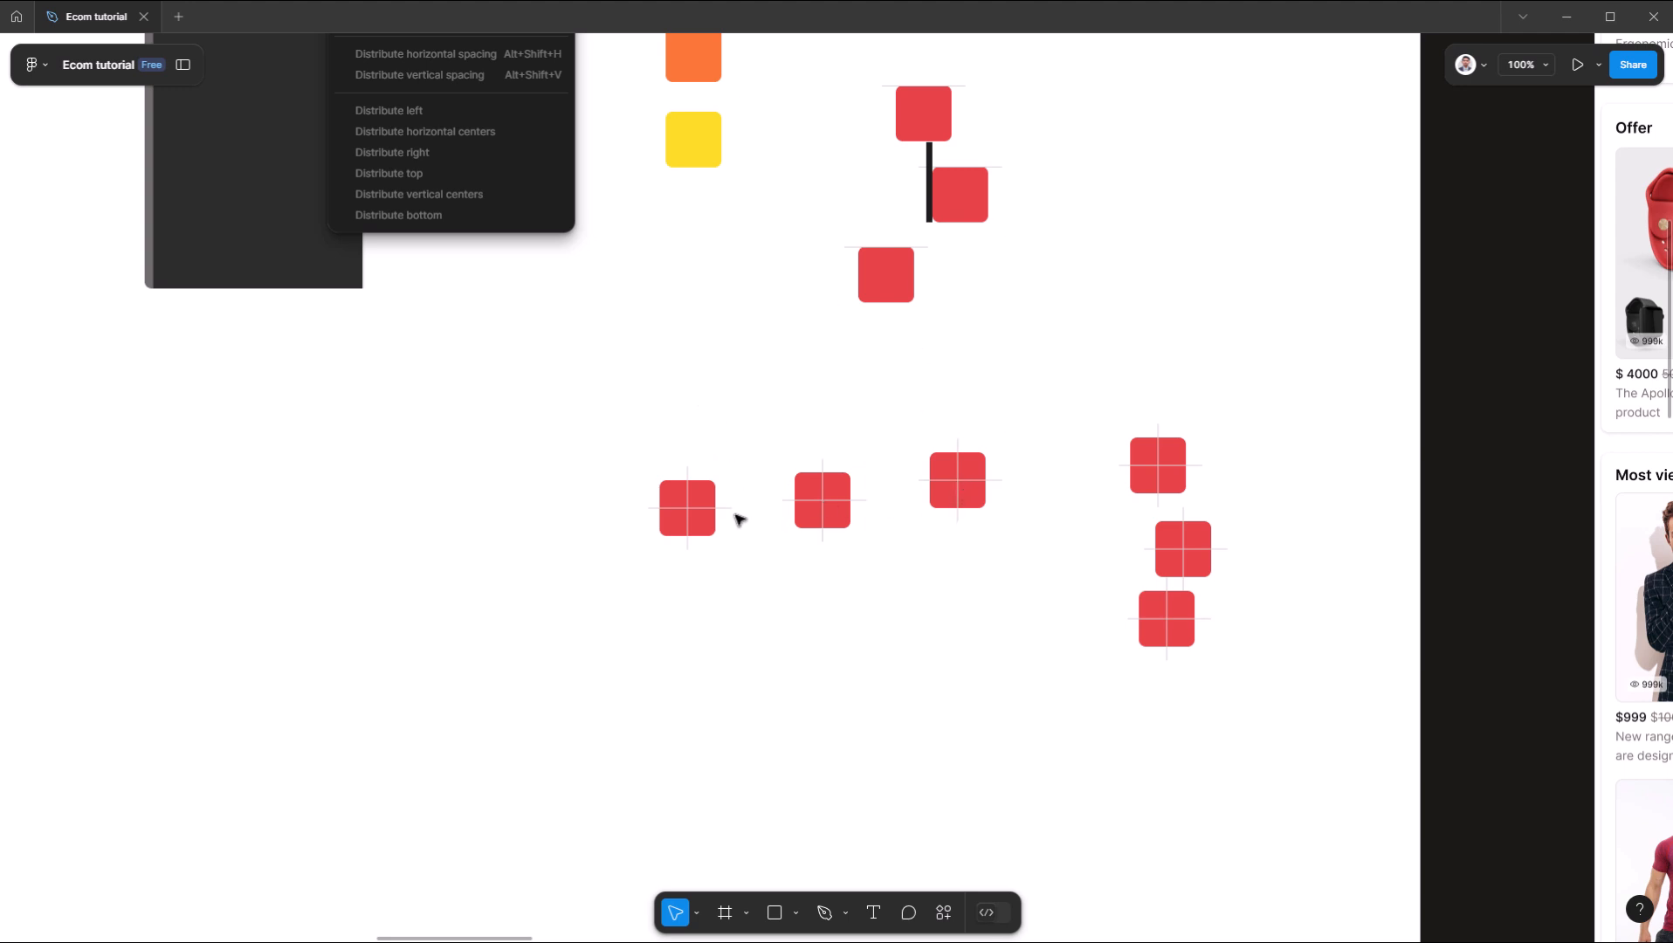
# - Draw a 155 × 13 grey bar matching the distance between two neighbouring group centers, and place it below the row
pyautogui.press('r')
pyautogui.moveTo(687, 510); pyautogui.dragTo(933, 612)
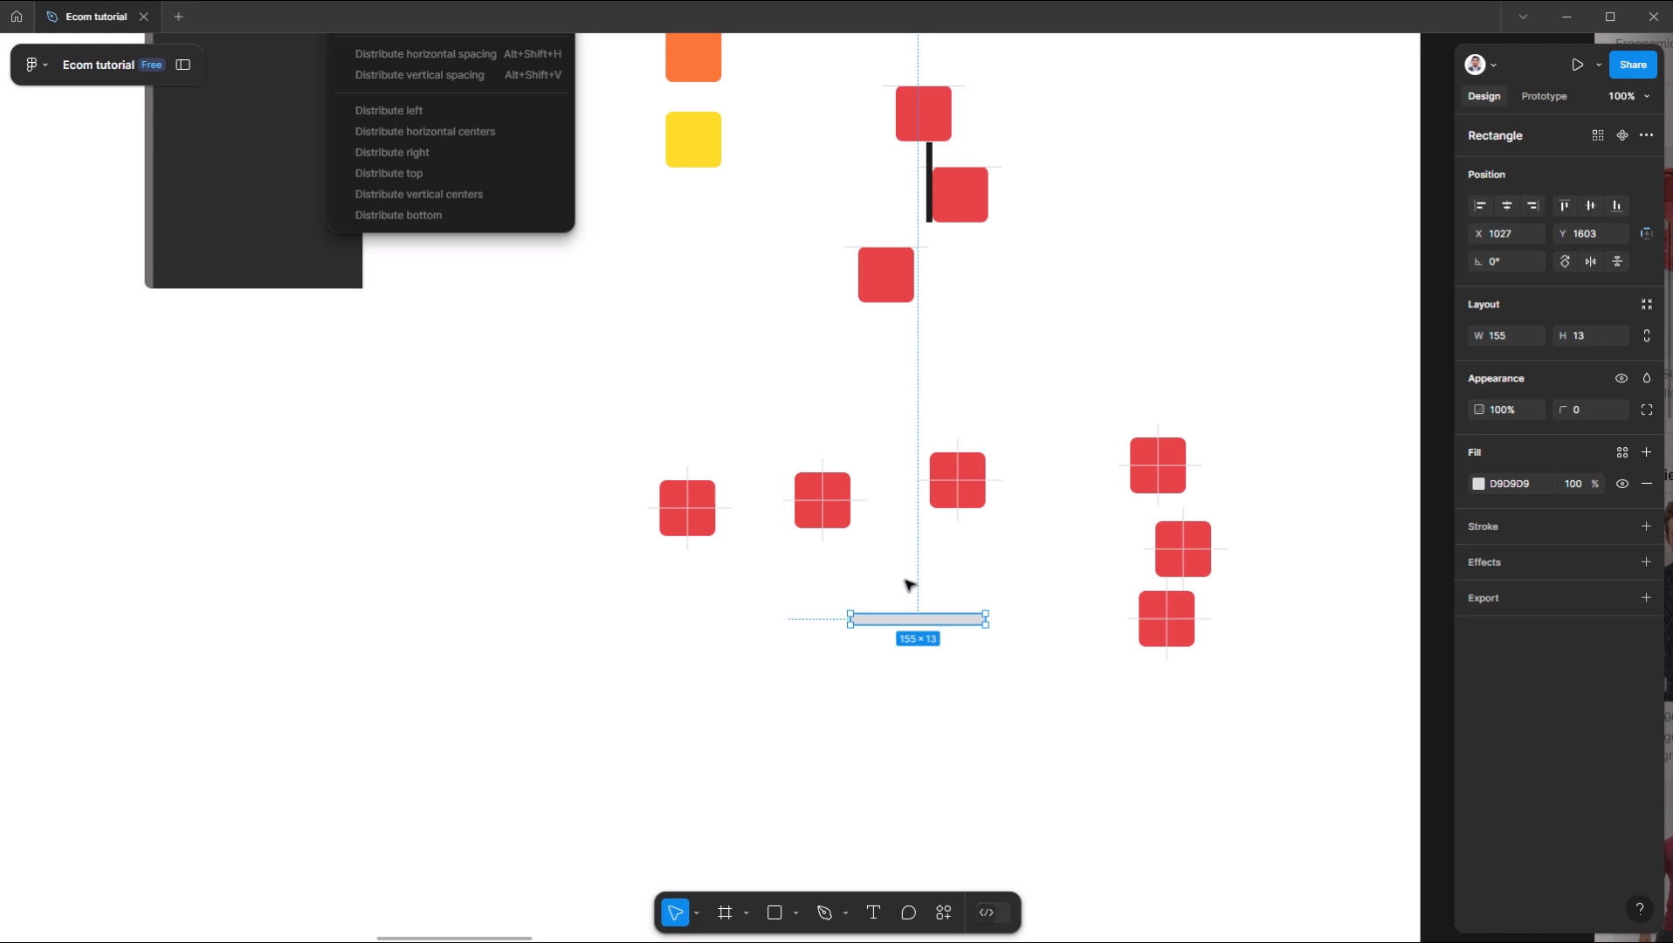
pyautogui.click(1061, 601)
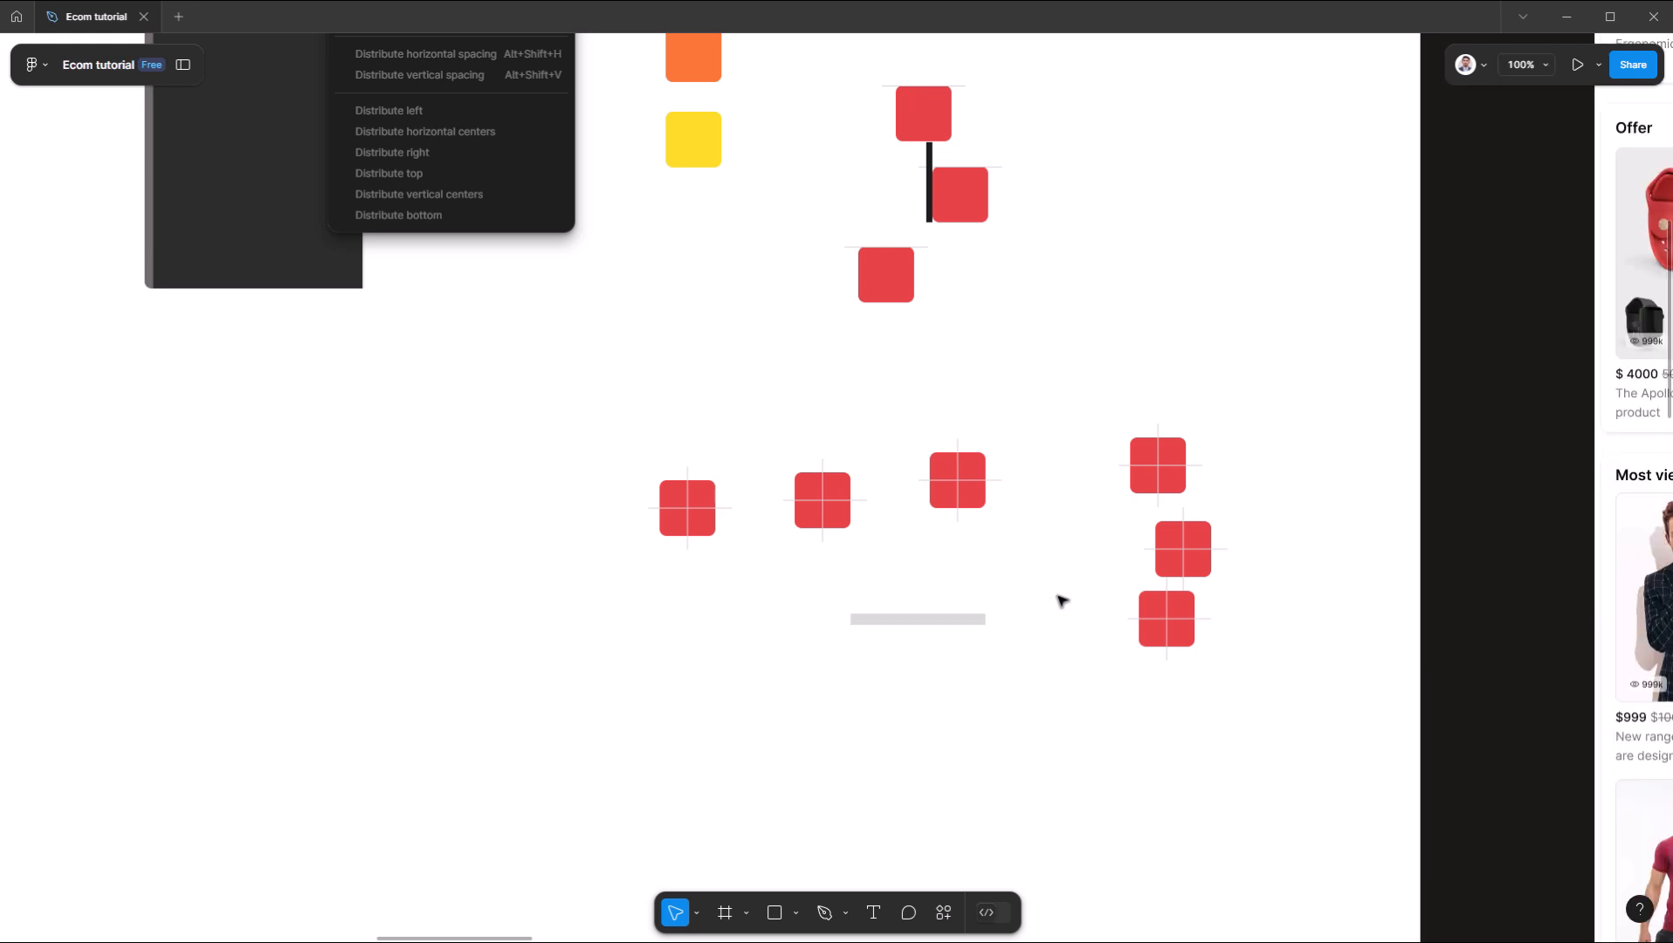
# - Turn the grey bar vertical and place it to the right of the column of three red square groups
pyautogui.scroll(4, 847, 481)
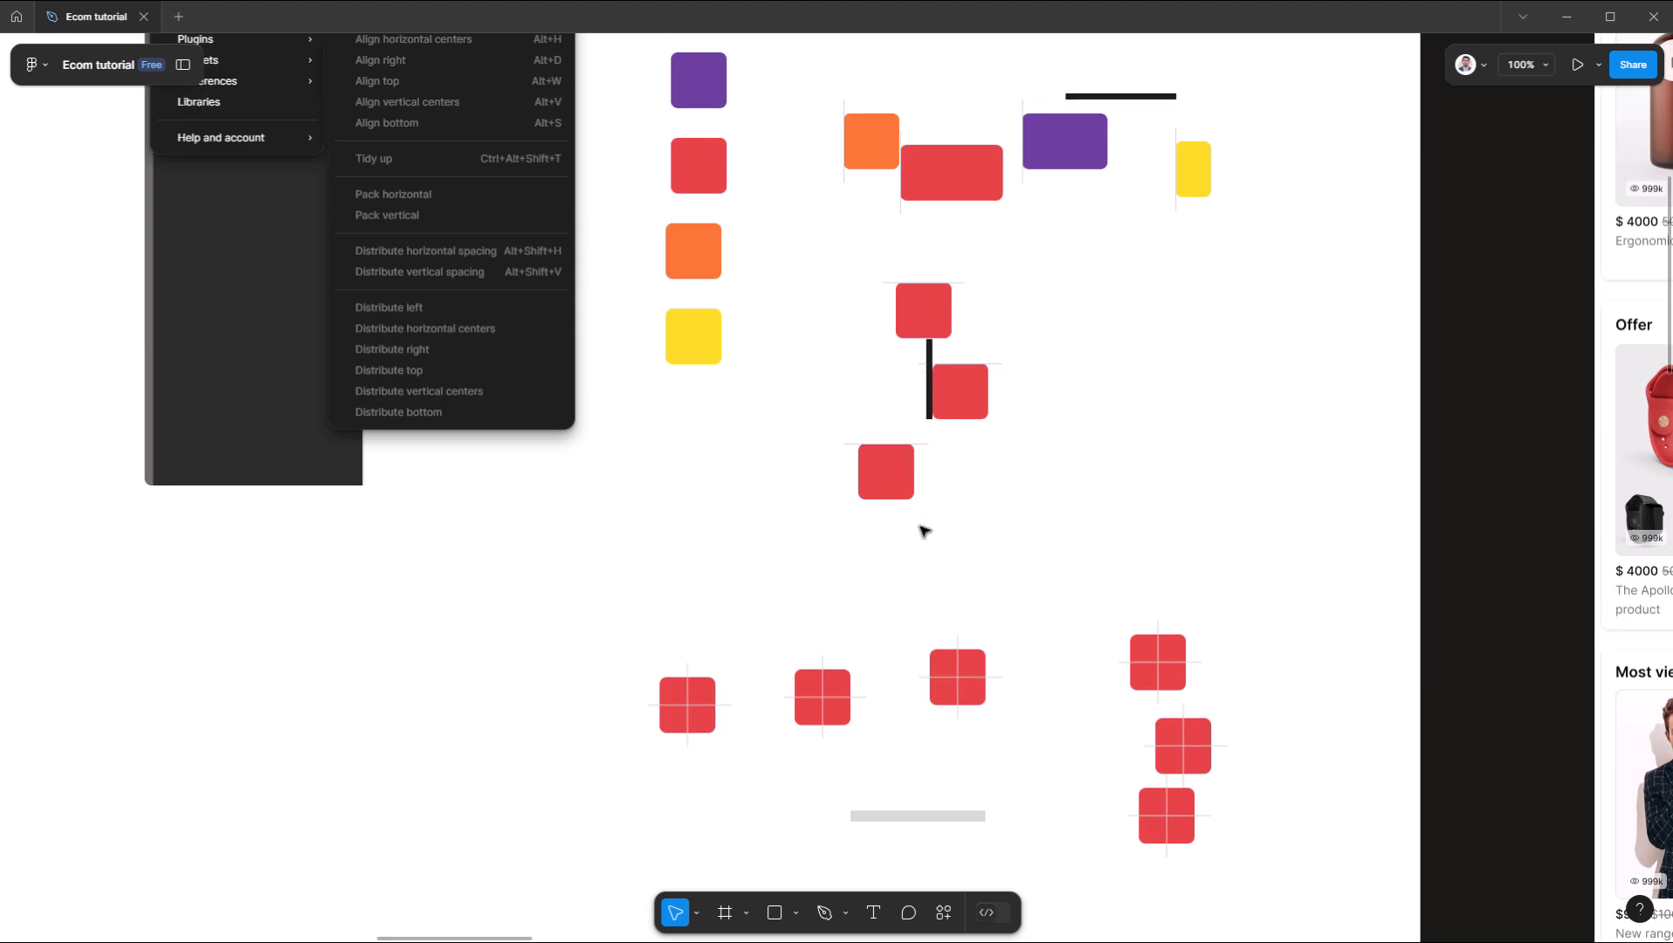
pyautogui.scroll(6, 926, 515)
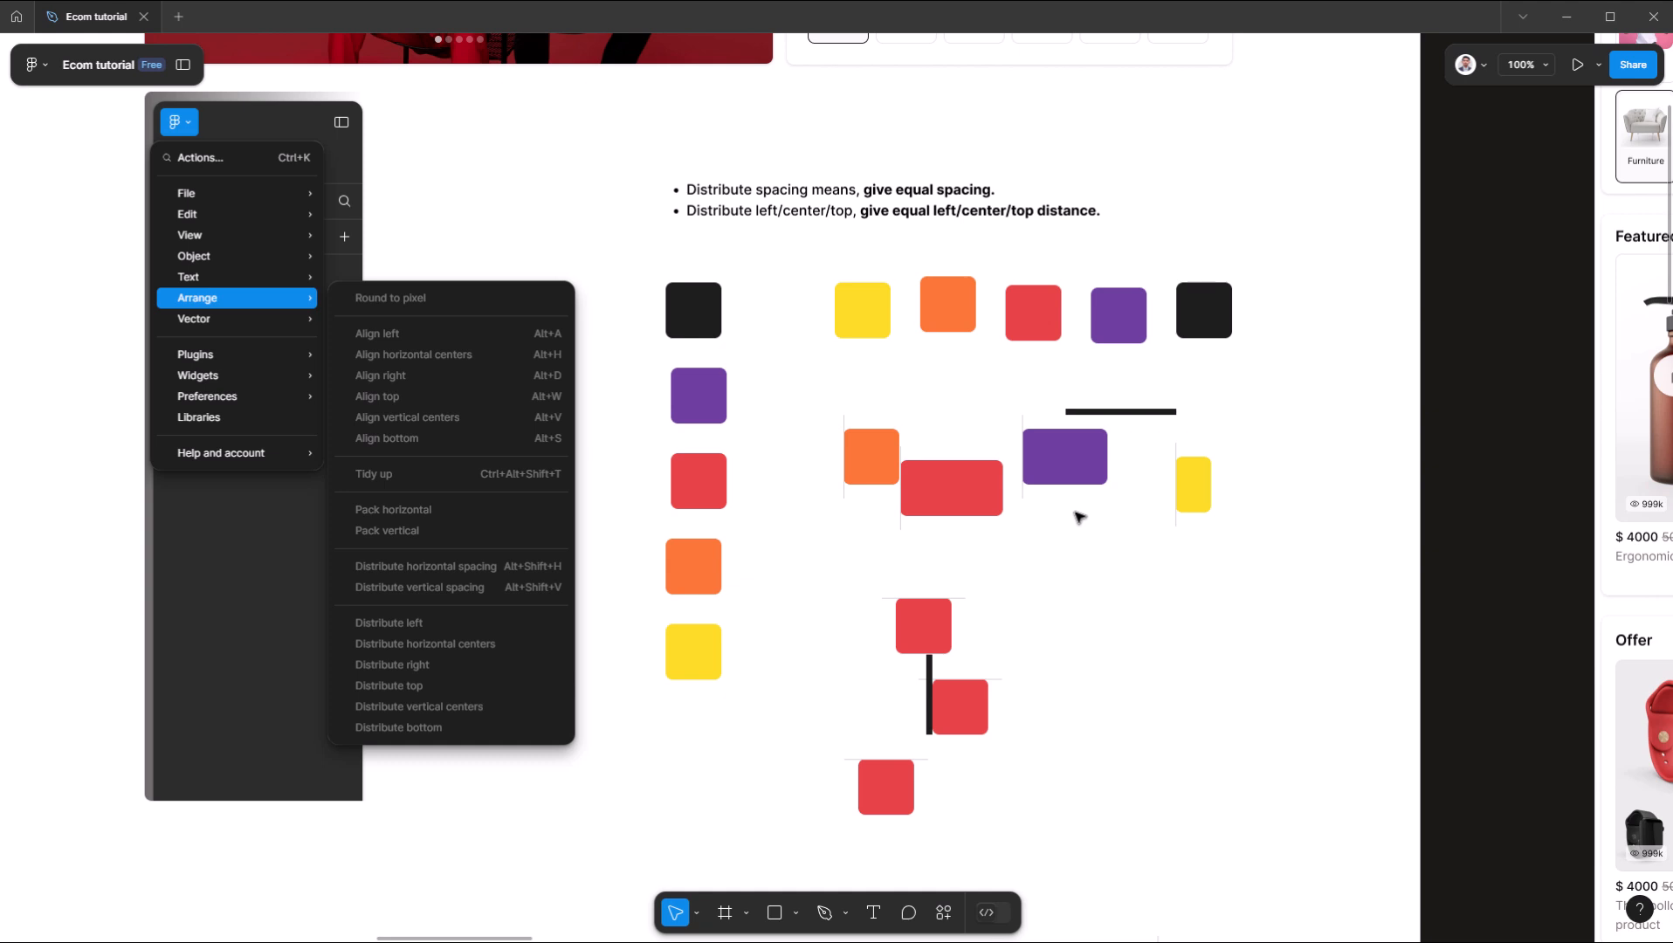
pyautogui.scroll(-5, 1080, 517)
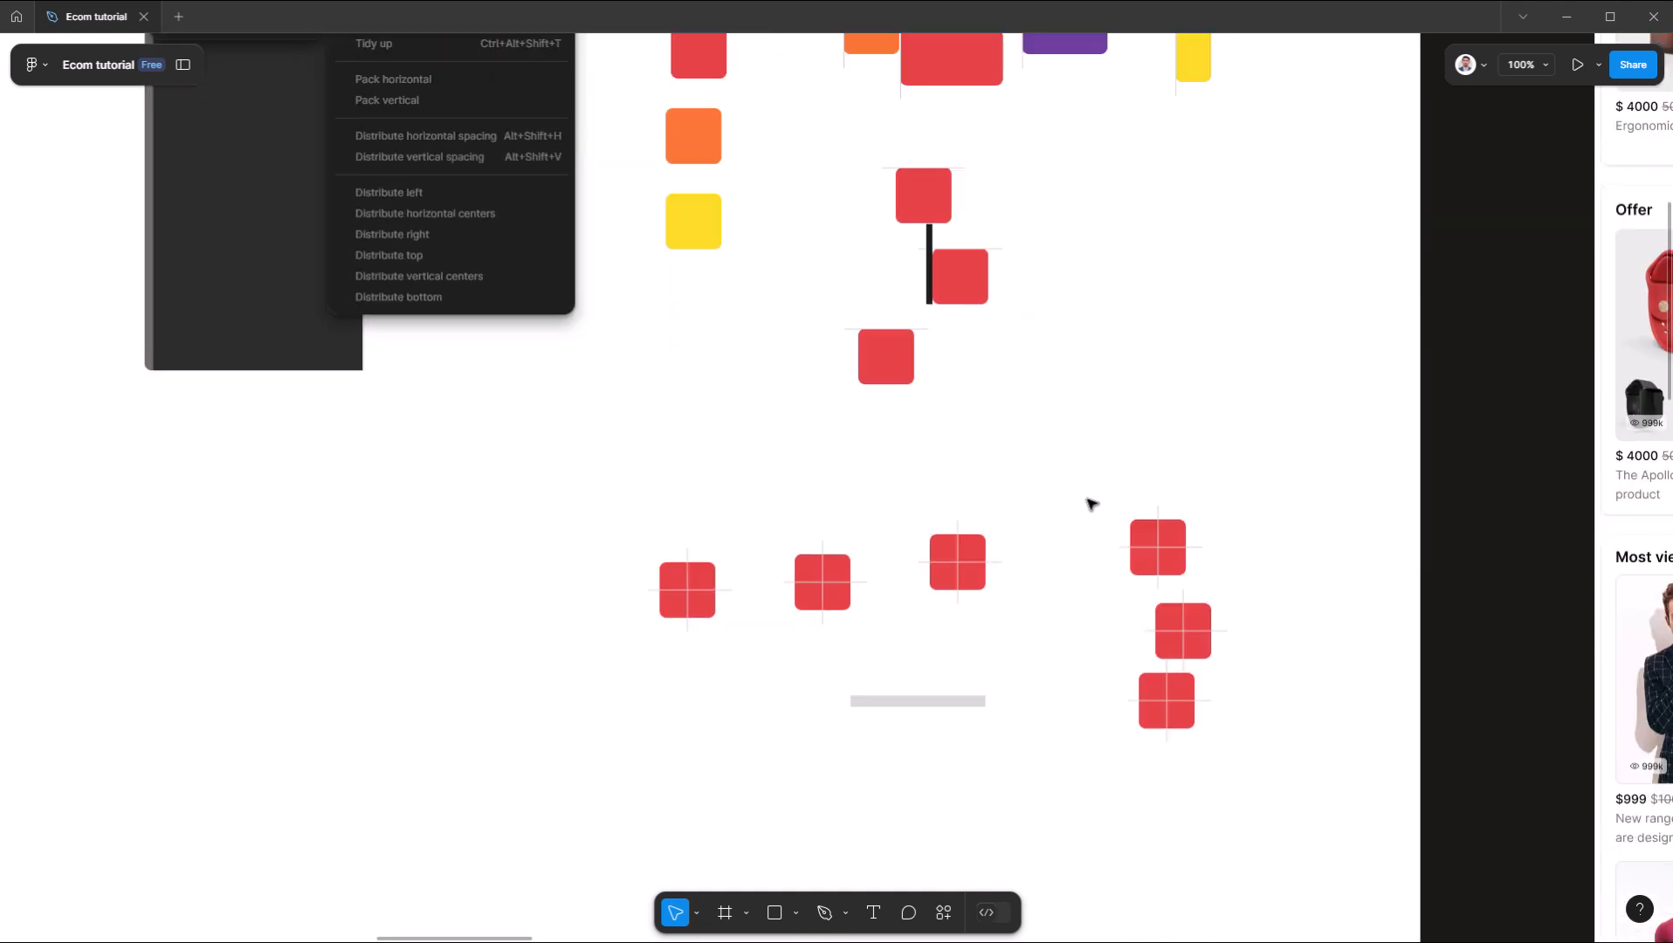
pyautogui.click(933, 703)
pyautogui.moveTo(993, 690); pyautogui.dragTo(1348, 643)
# - Apply Distribute vertical centers to the column of three red square groups with crossed center lines
pyautogui.moveTo(1068, 483); pyautogui.dragTo(1179, 756)
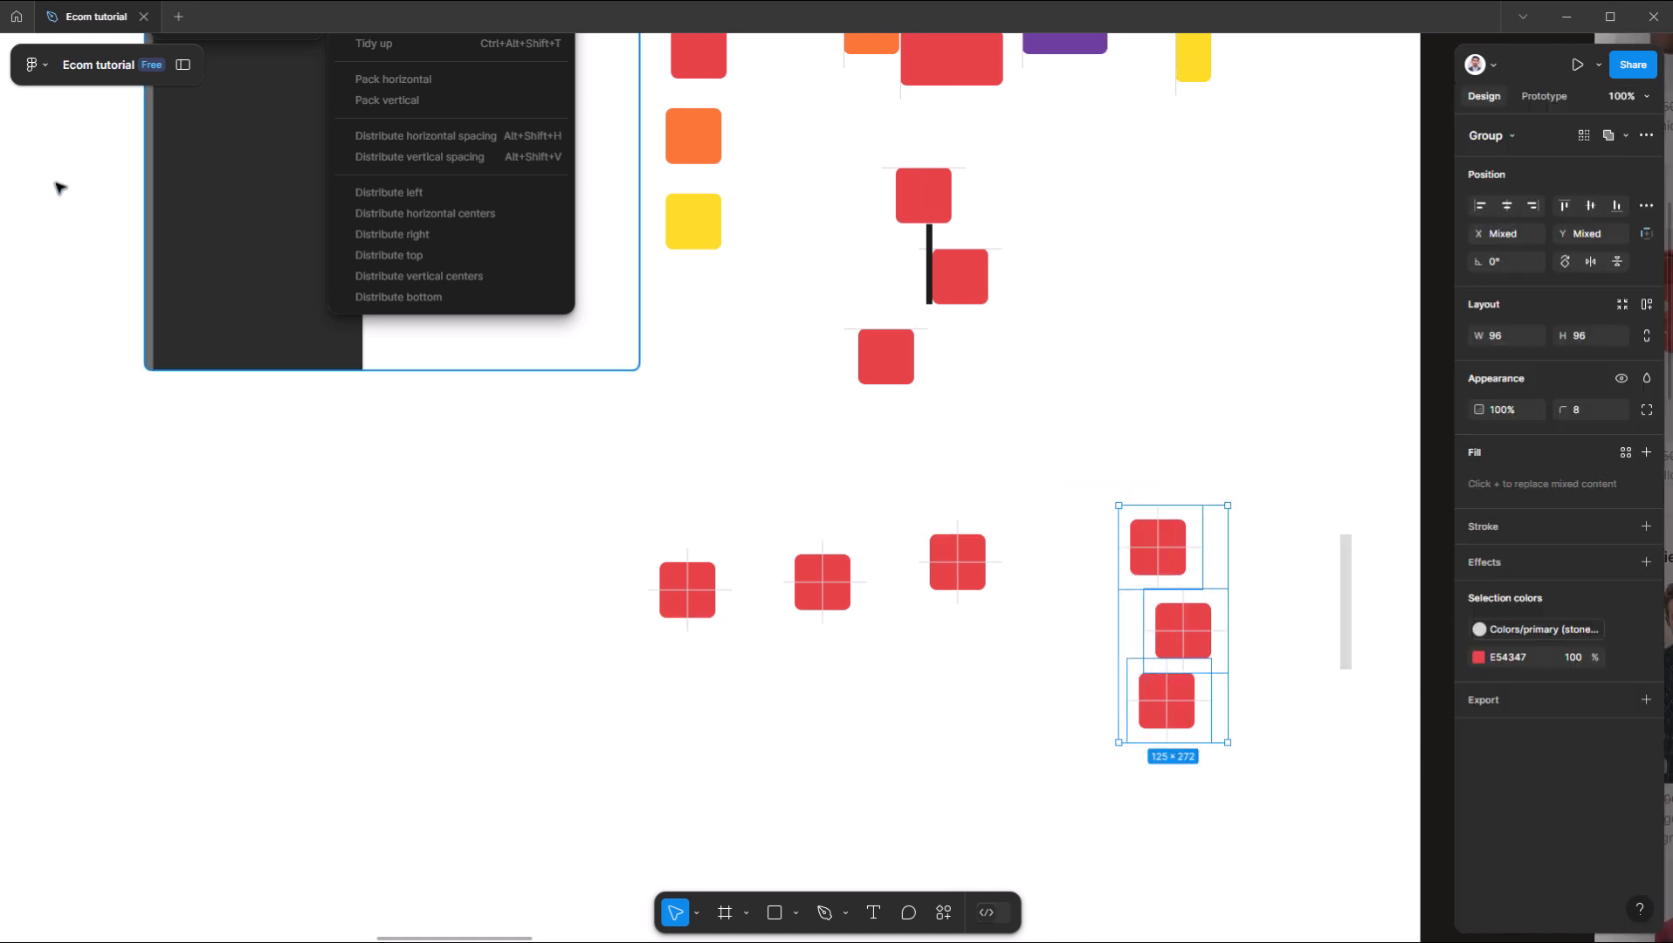
pyautogui.click(31, 59)
pyautogui.moveTo(78, 274)
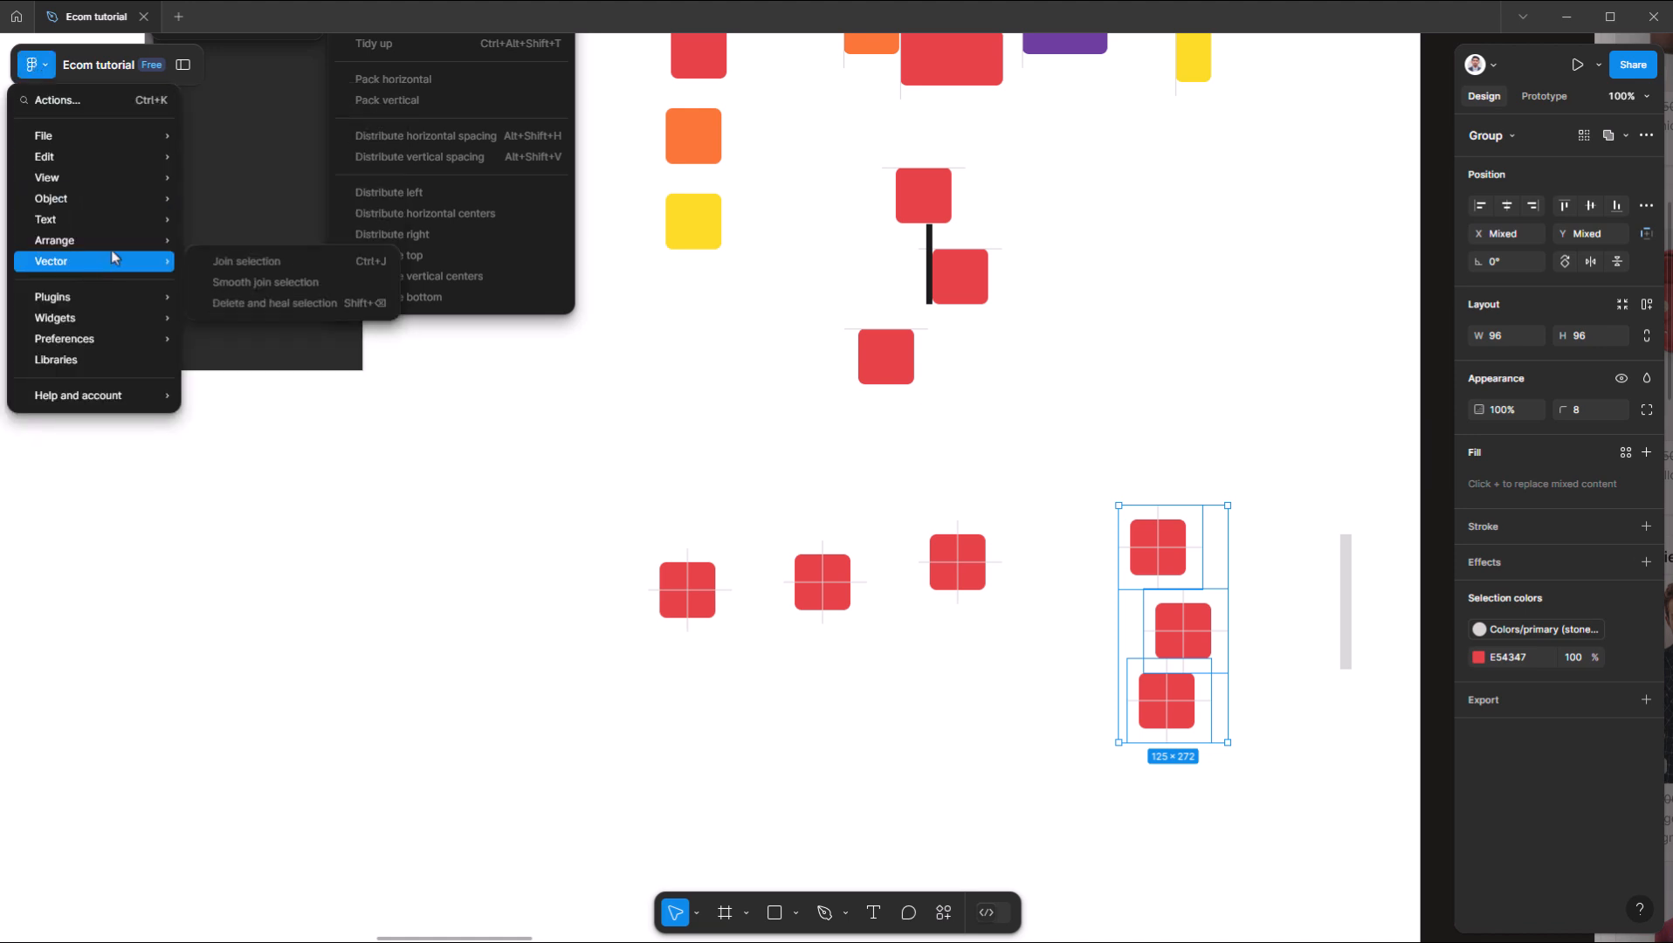
pyautogui.moveTo(114, 241)
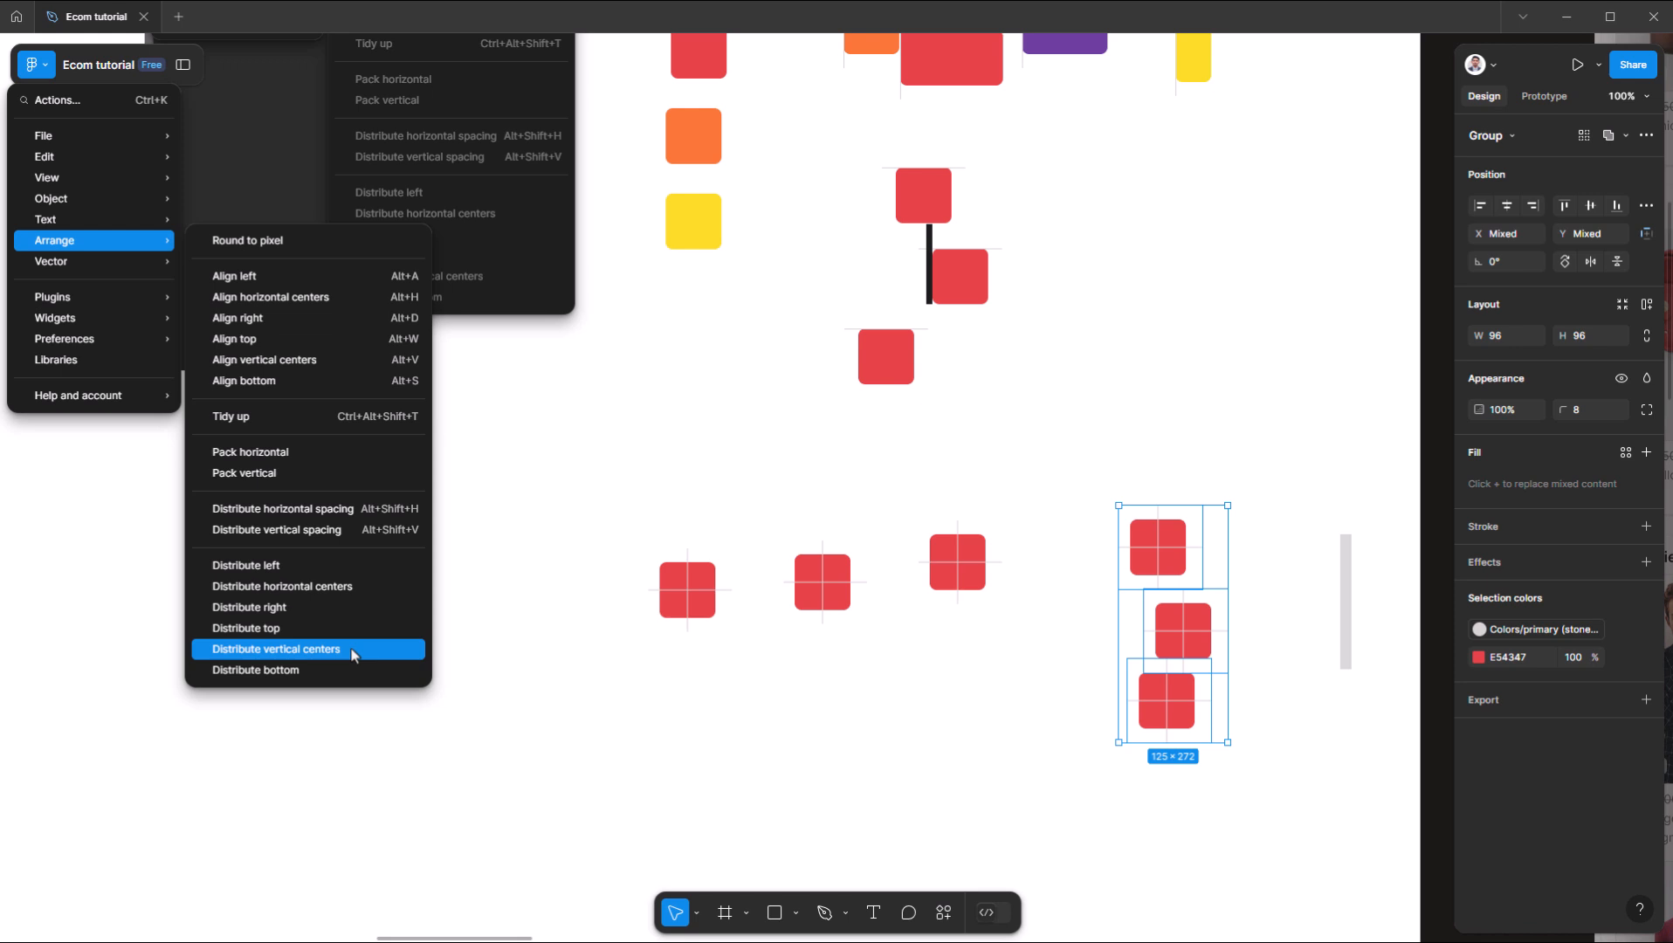
pyautogui.click(311, 651)
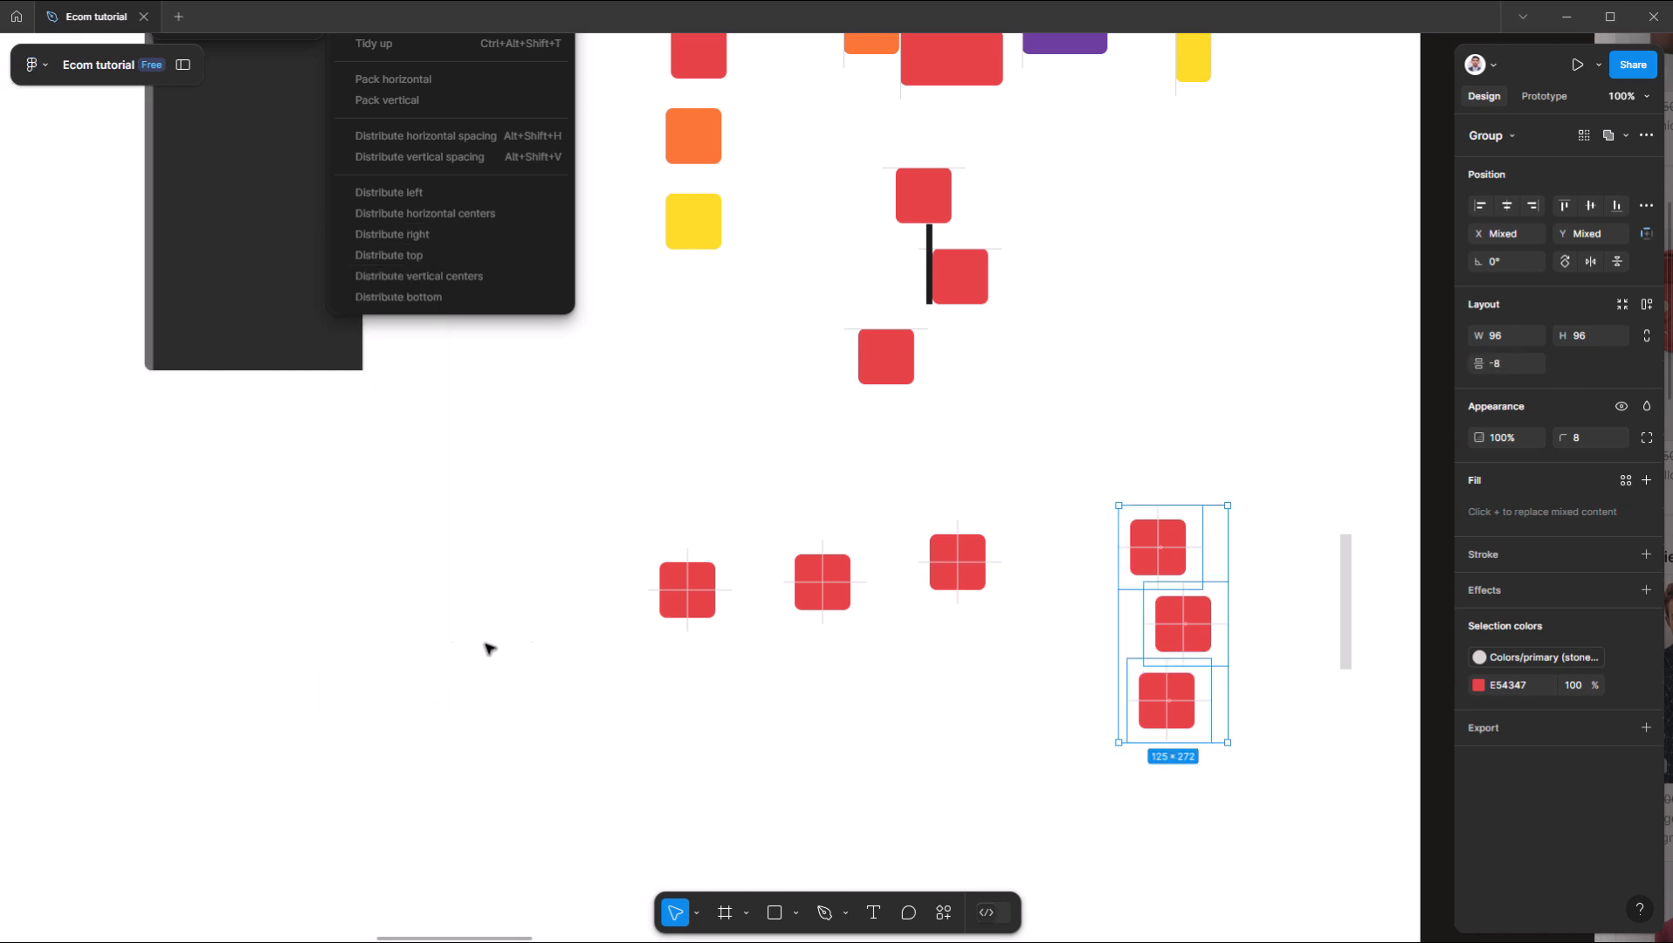
pyautogui.click(1000, 699)
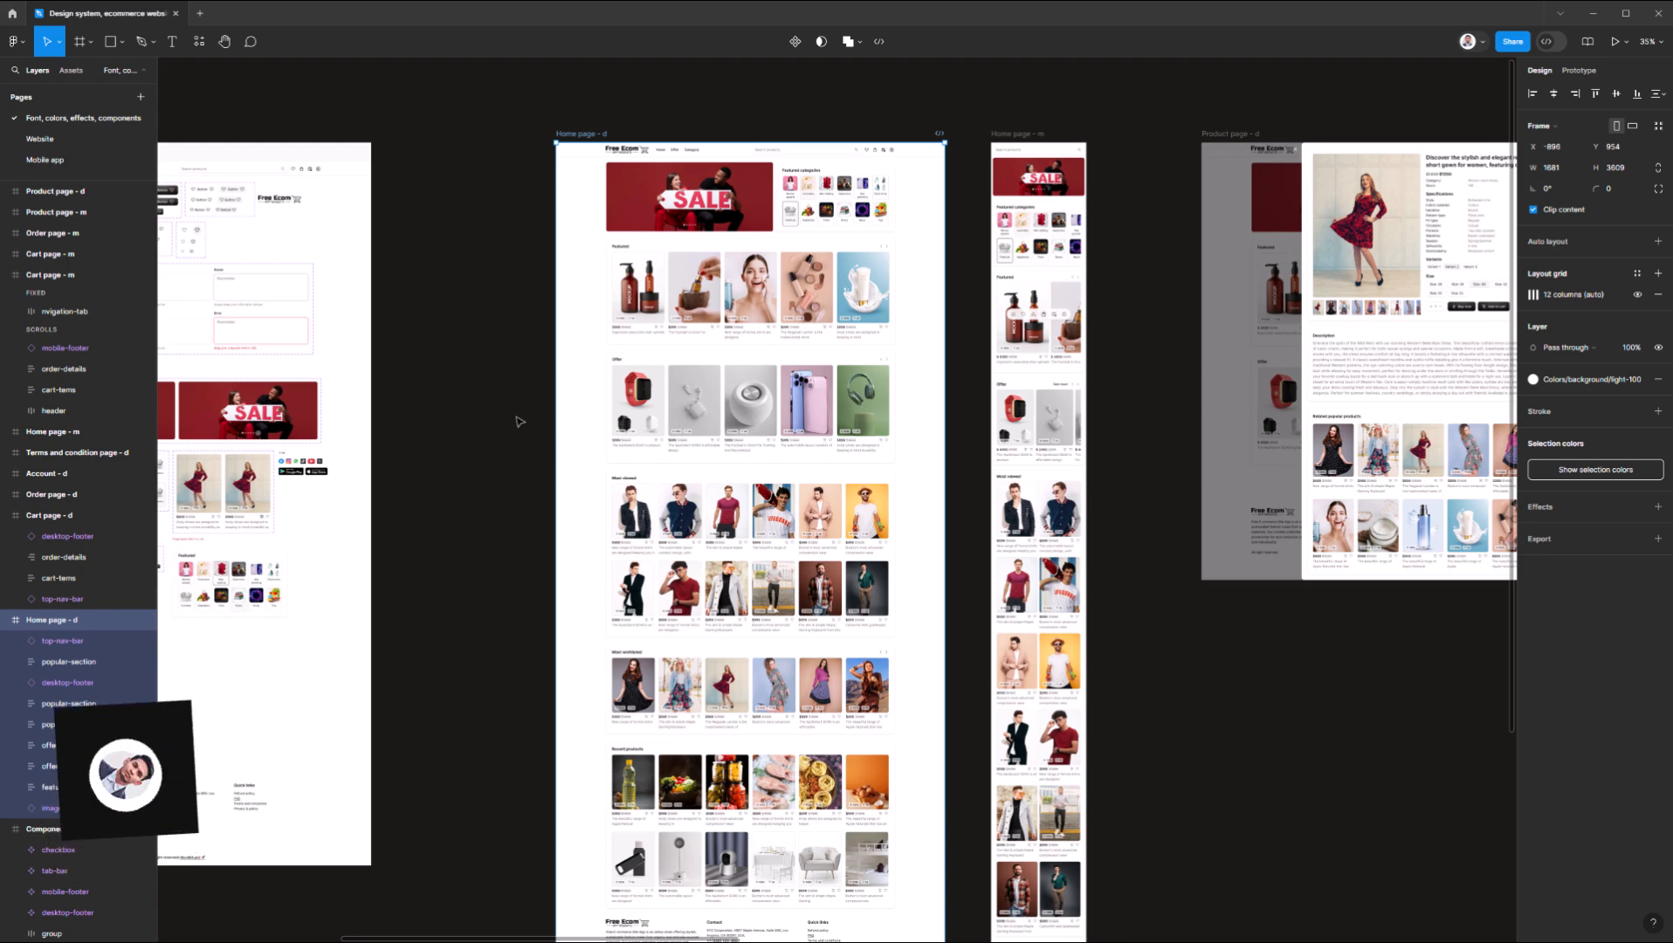
pyautogui.click(462, 454)
pyautogui.moveTo(462, 455); pyautogui.dragTo(1329, 487)
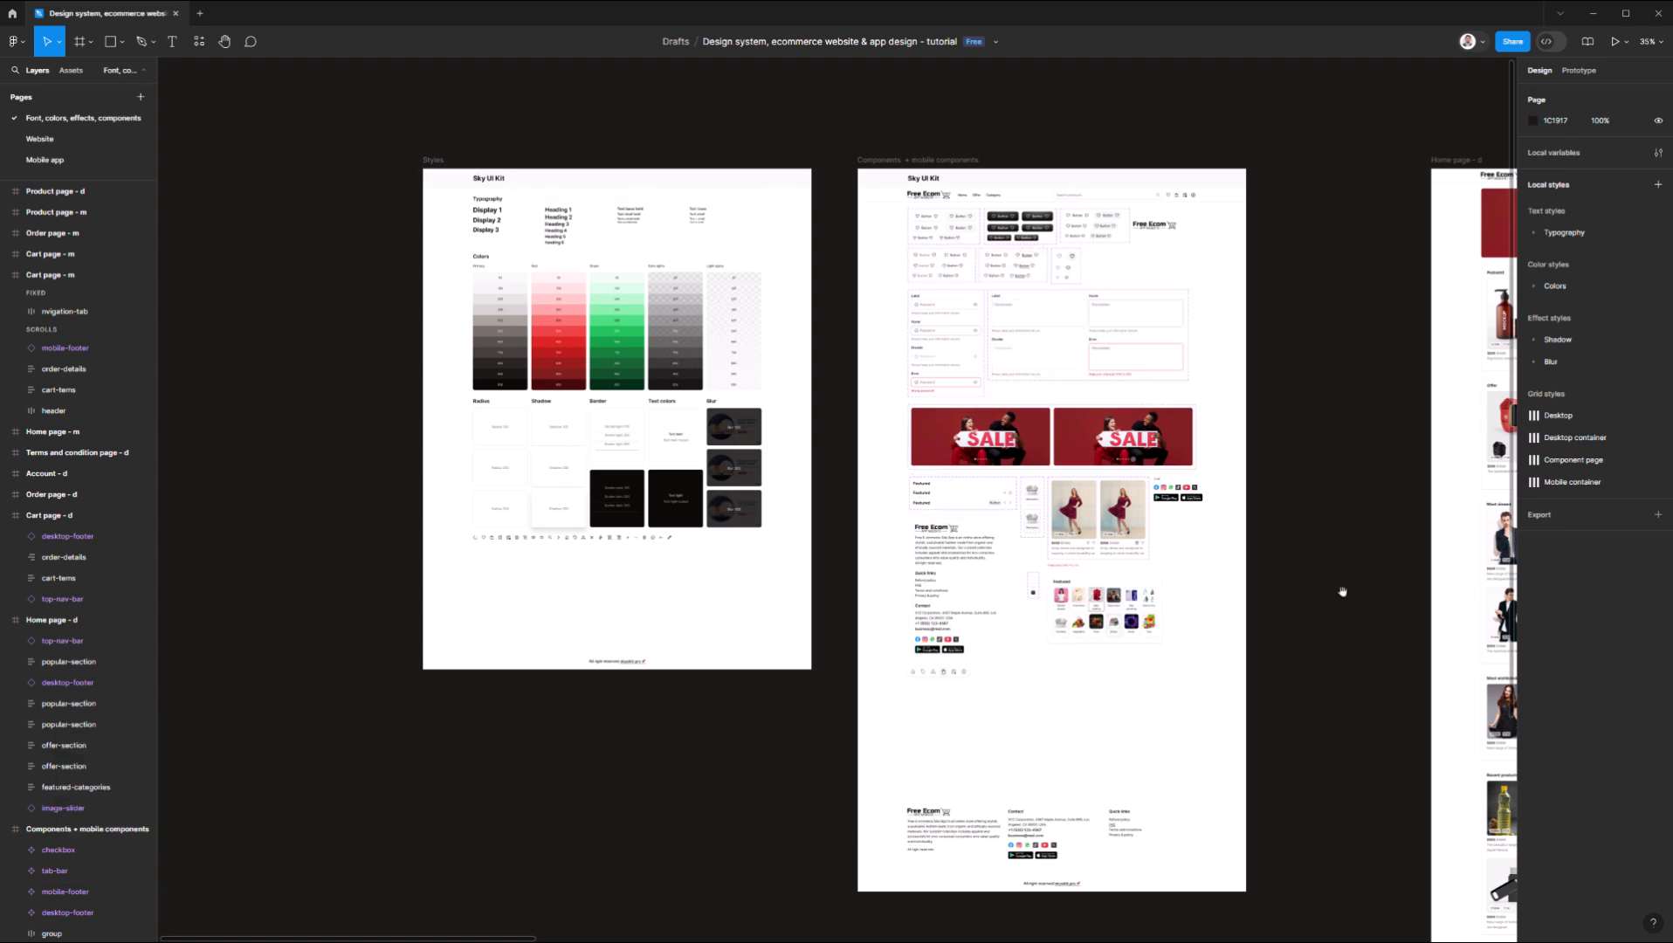
pyautogui.moveTo(1349, 605); pyautogui.dragTo(310, 546)
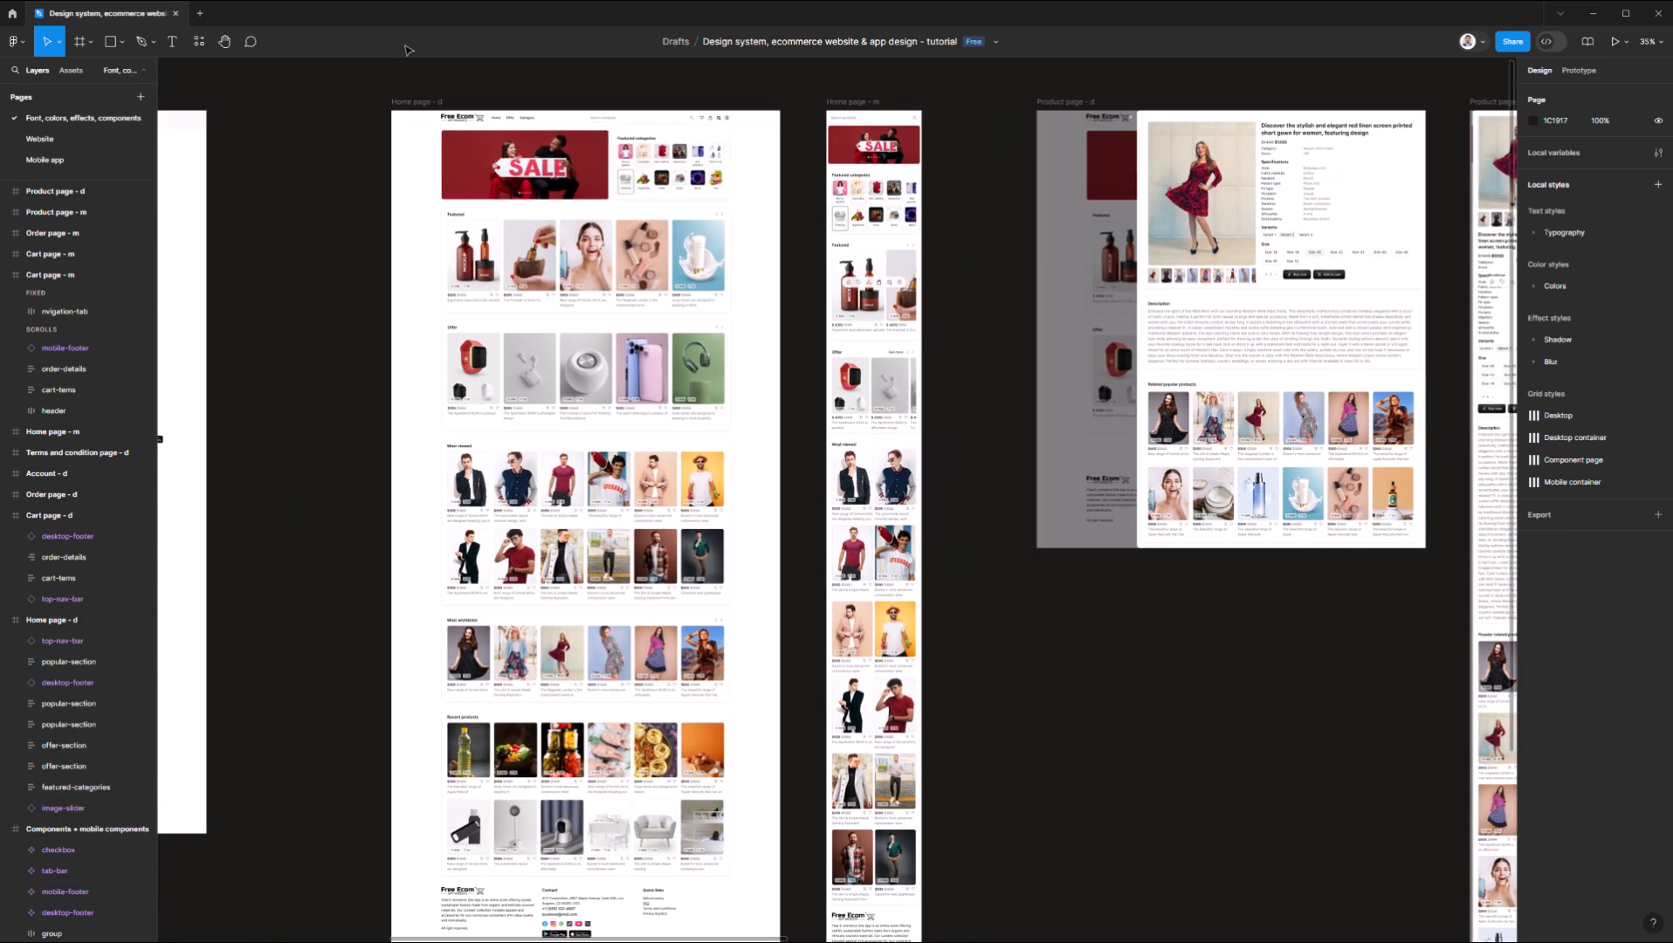